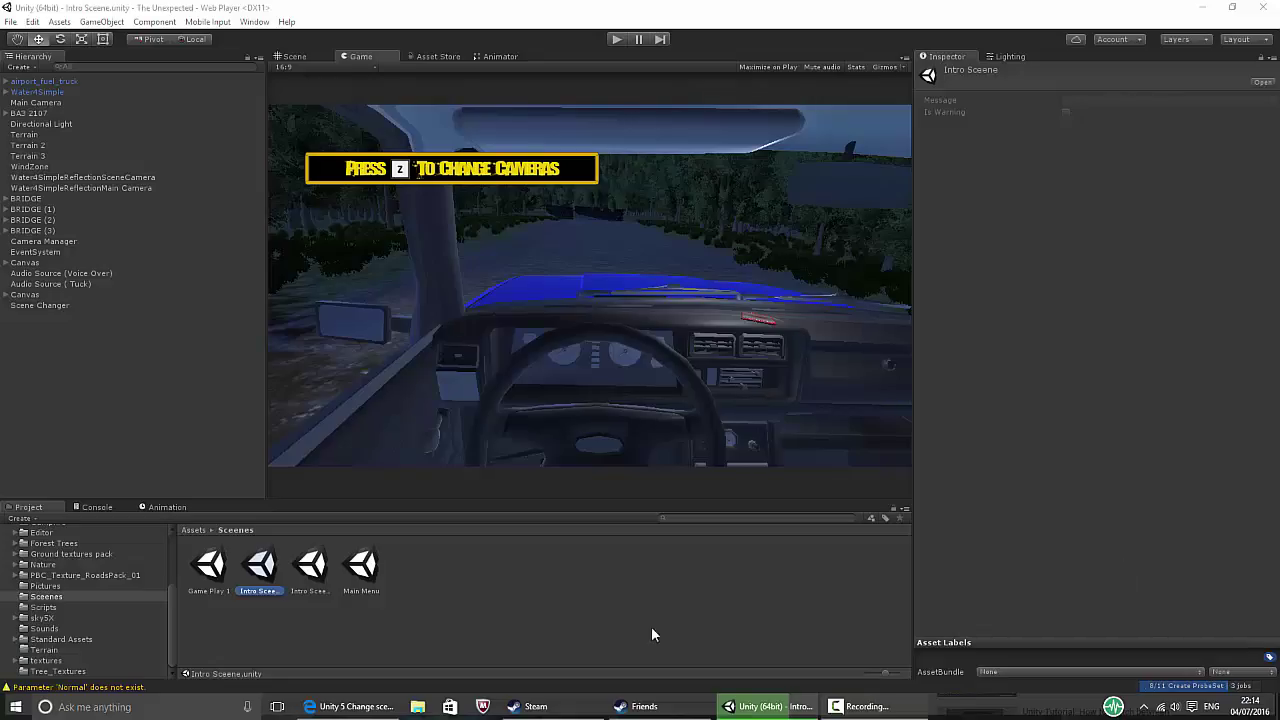
# Look over the code of the Scene Changer and Scene Change 2 scripts in the Scripts folder.
pyautogui.click(138, 608)
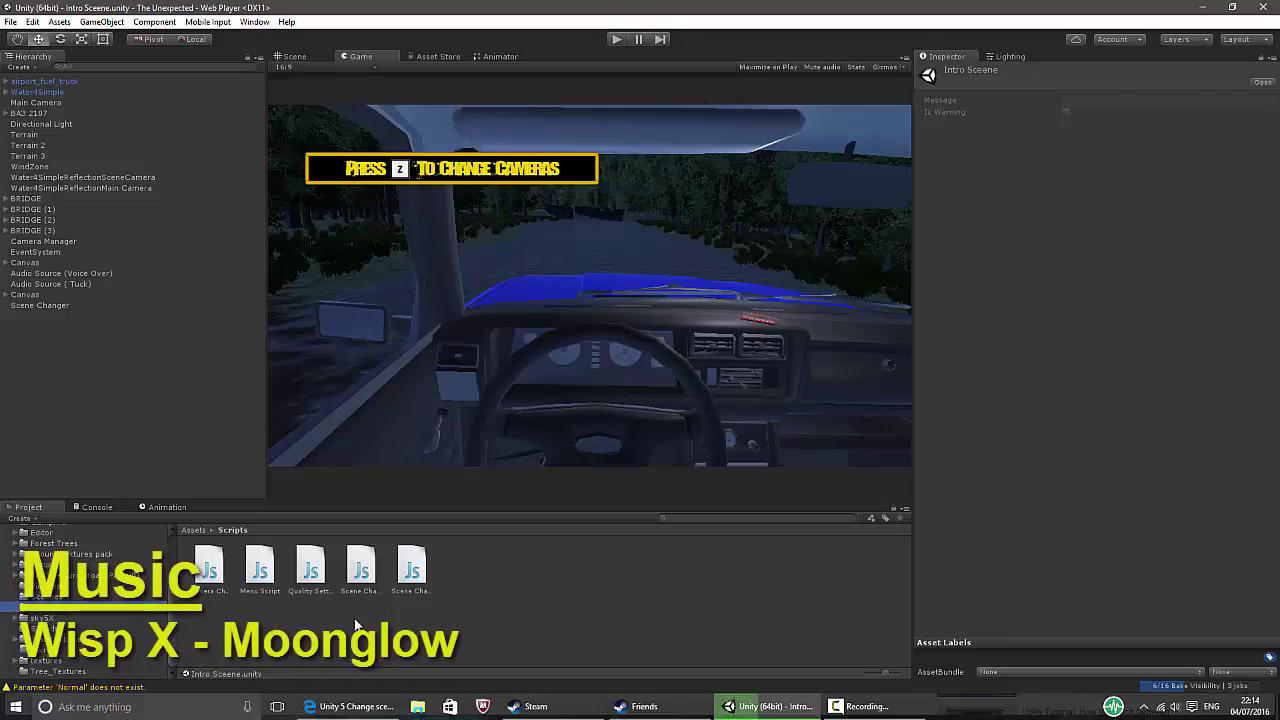
pyautogui.click(361, 568)
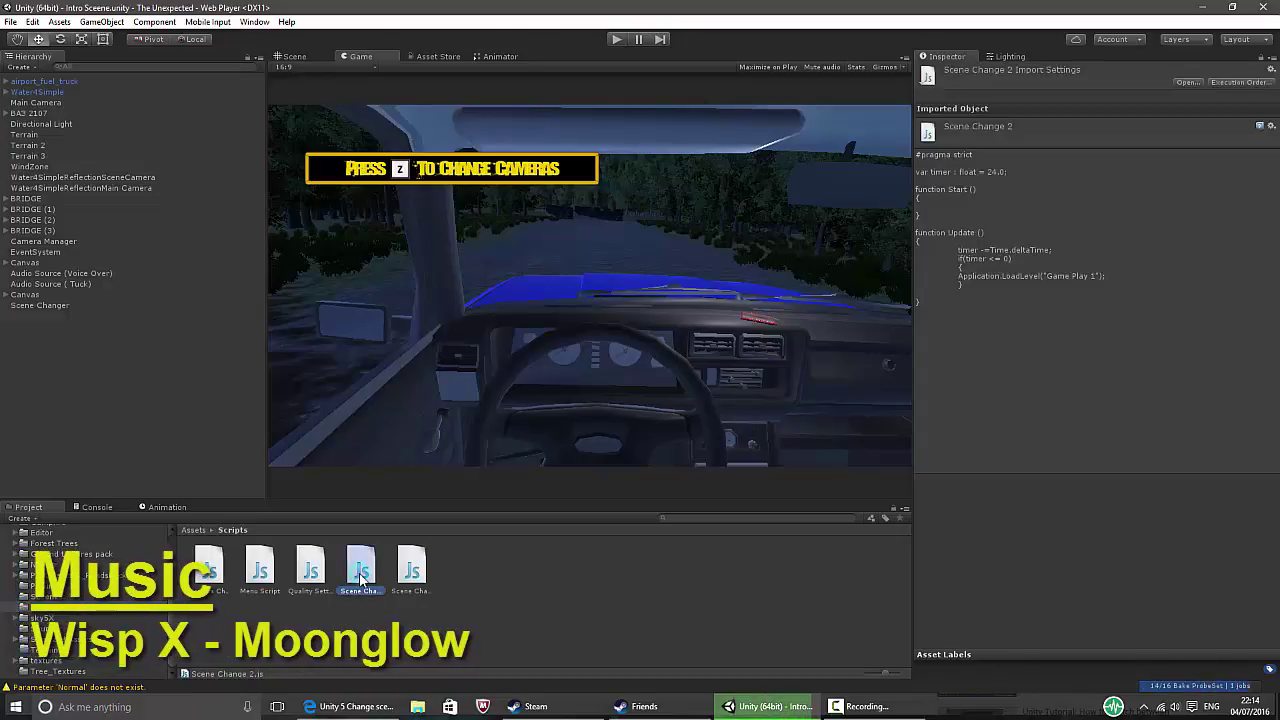
pyautogui.click(411, 568)
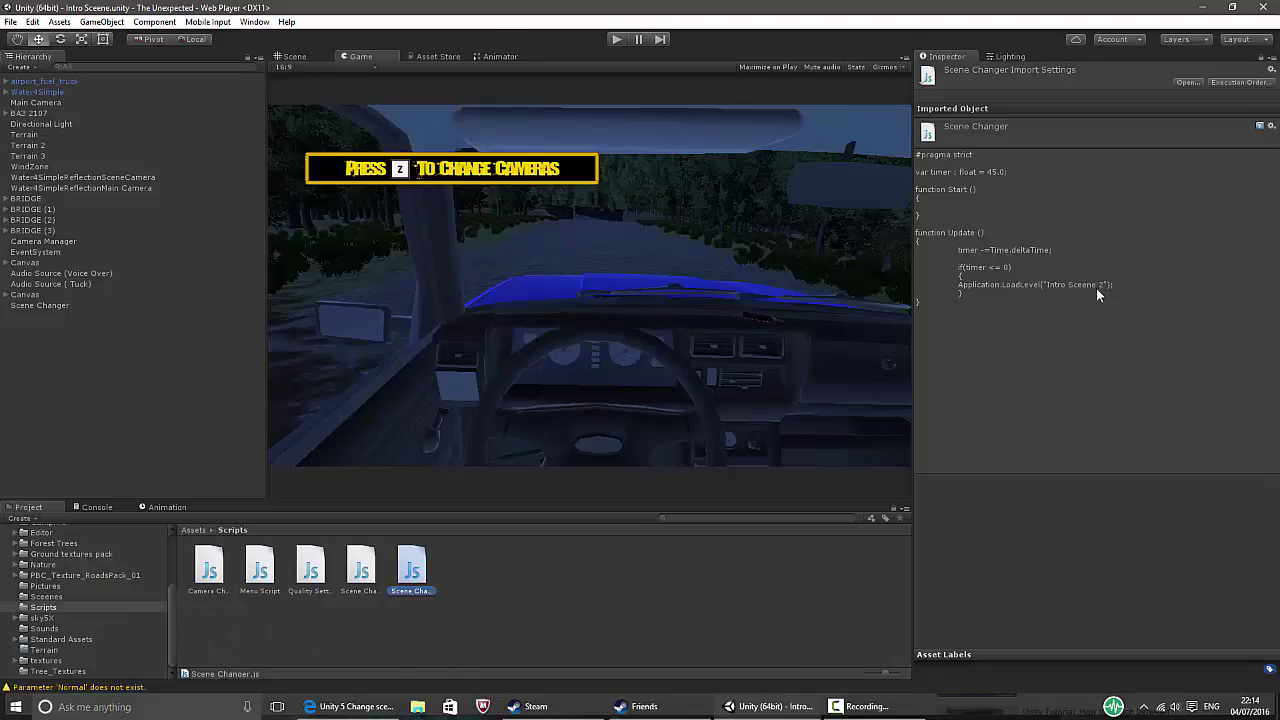
pyautogui.click(363, 568)
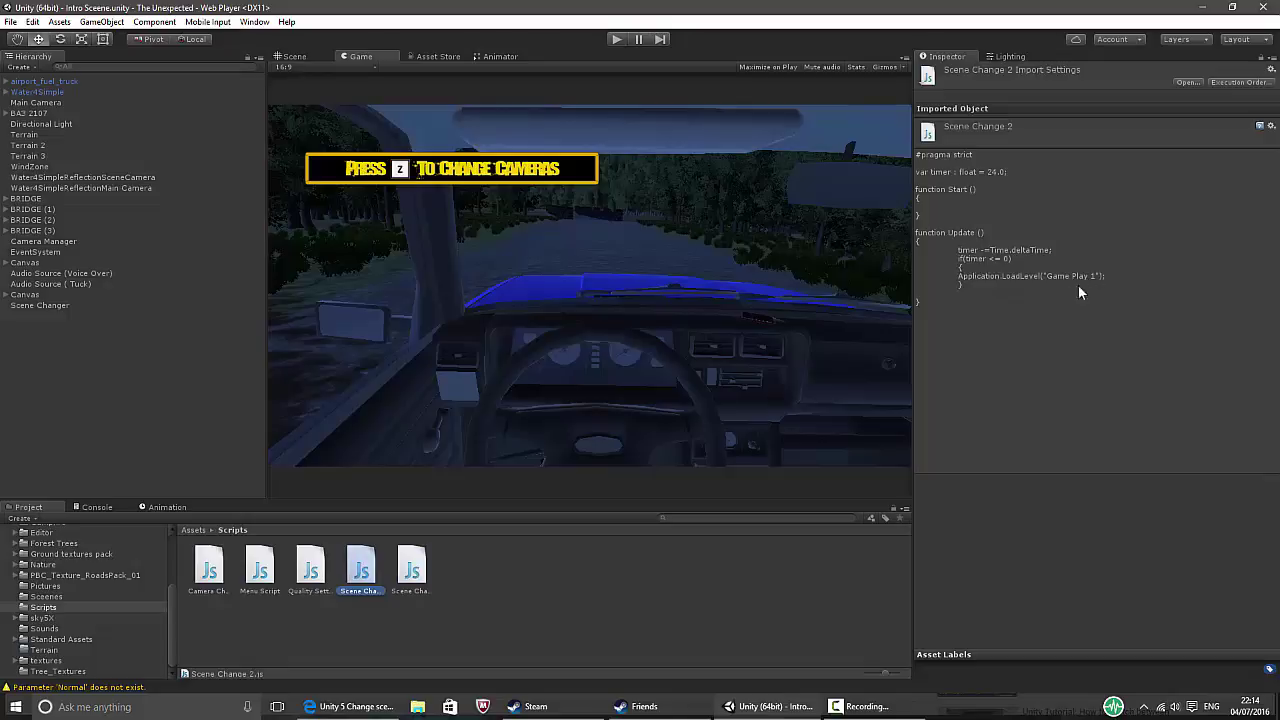
# Examine the Scene Changer object's script component and its Timer setting in the Intro Sceene scene.
pyautogui.rightClick(38, 312)
pyautogui.click(89, 321)
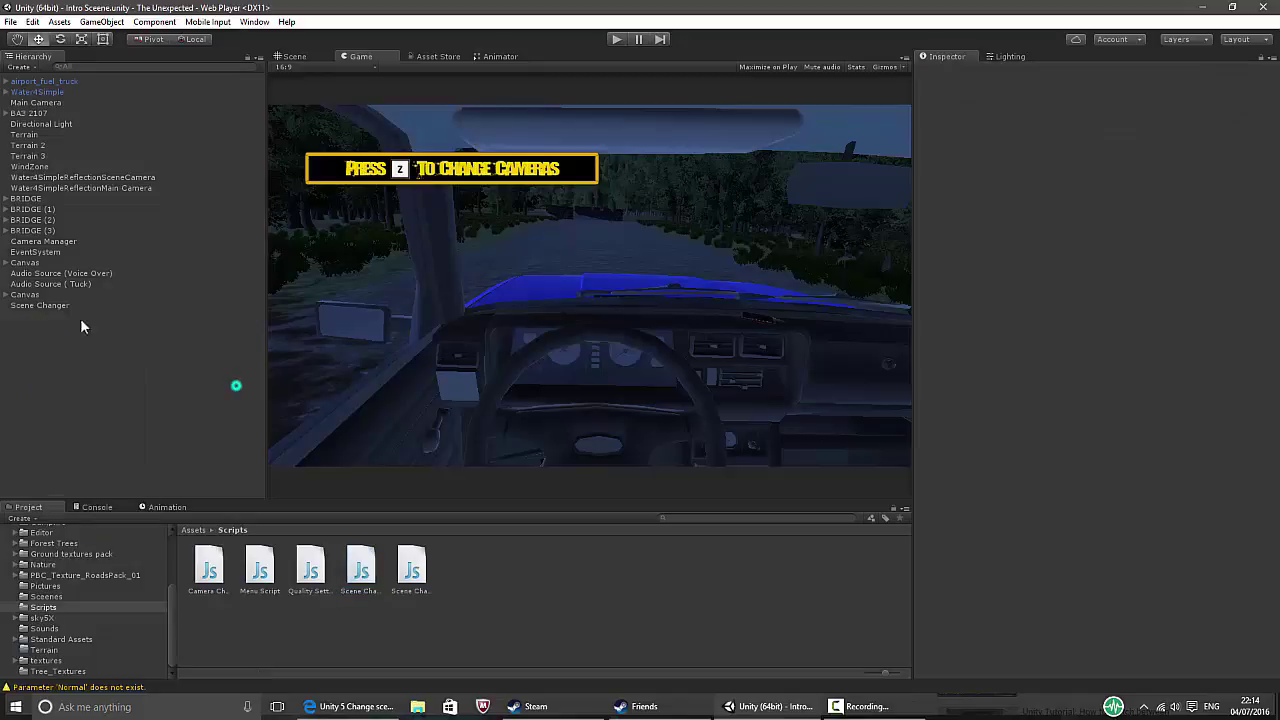
pyautogui.click(34, 306)
pyautogui.moveTo(408, 582)
pyautogui.mouseDown()
pyautogui.moveTo(129, 306)
pyautogui.moveTo(405, 577)
pyautogui.mouseUp()
pyautogui.click(128, 302)
pyautogui.click(1090, 168)
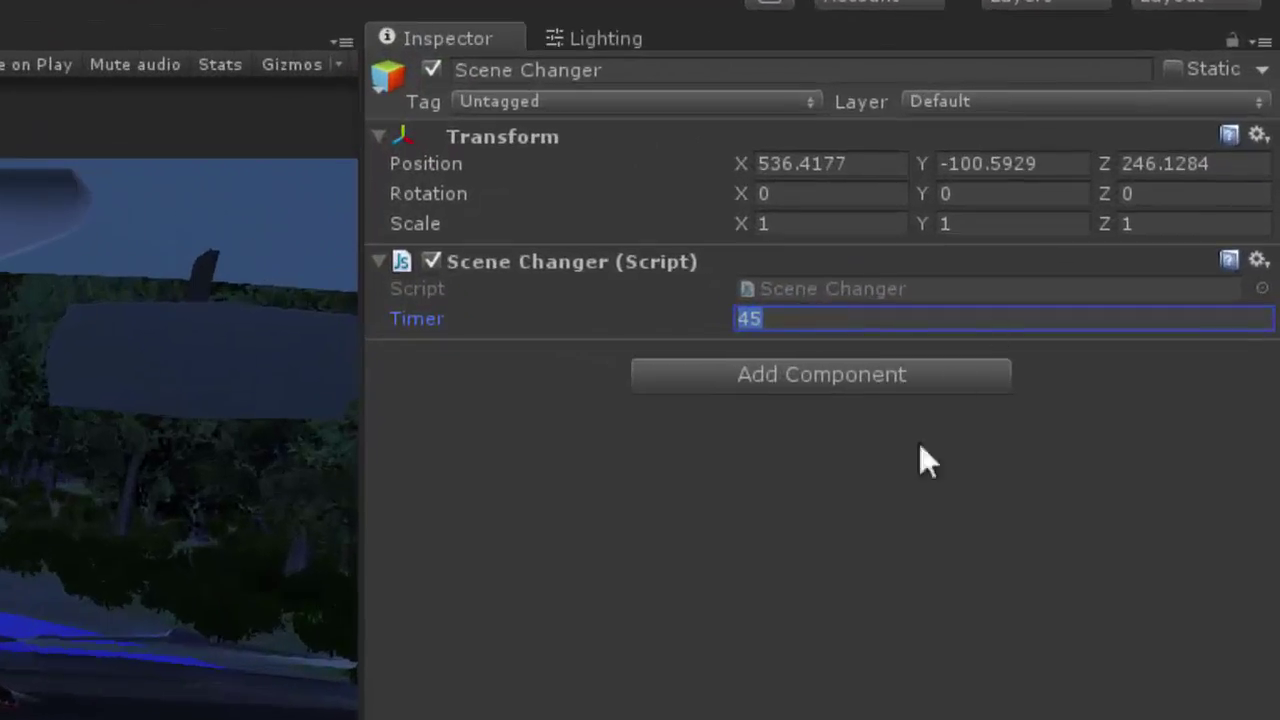
pyautogui.click(705, 617)
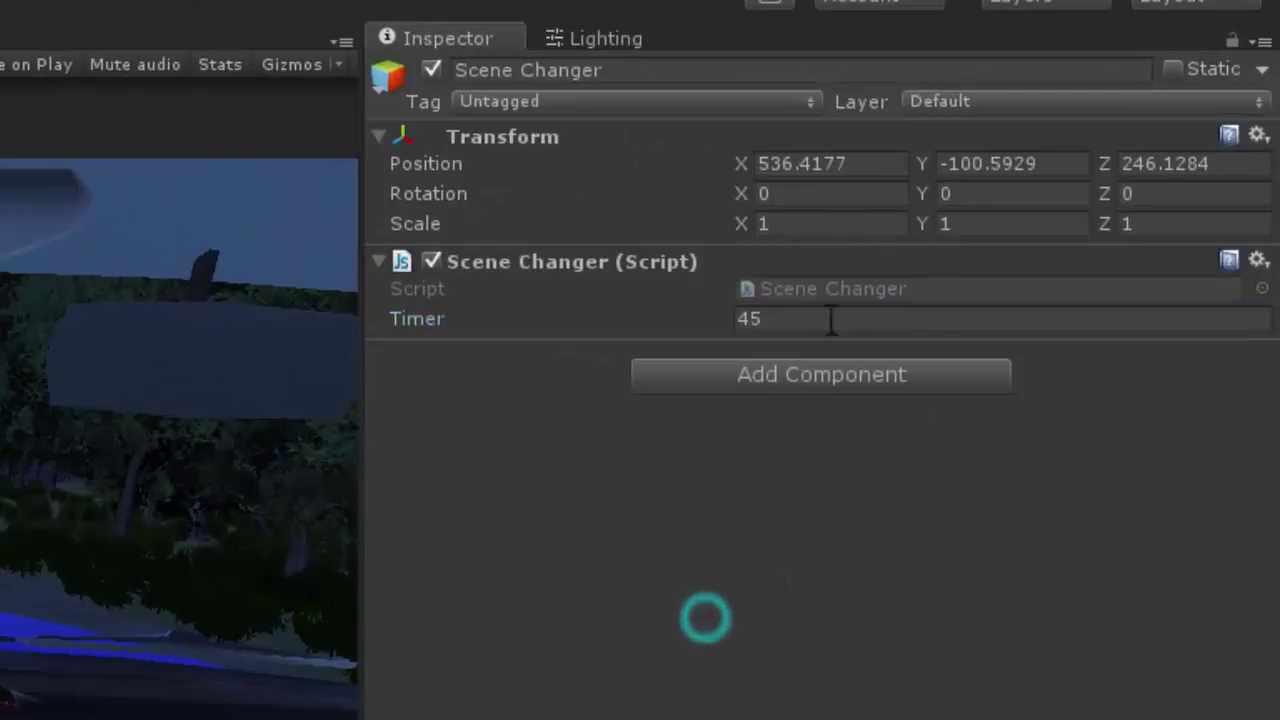
pyautogui.click(763, 320)
pyautogui.click(684, 634)
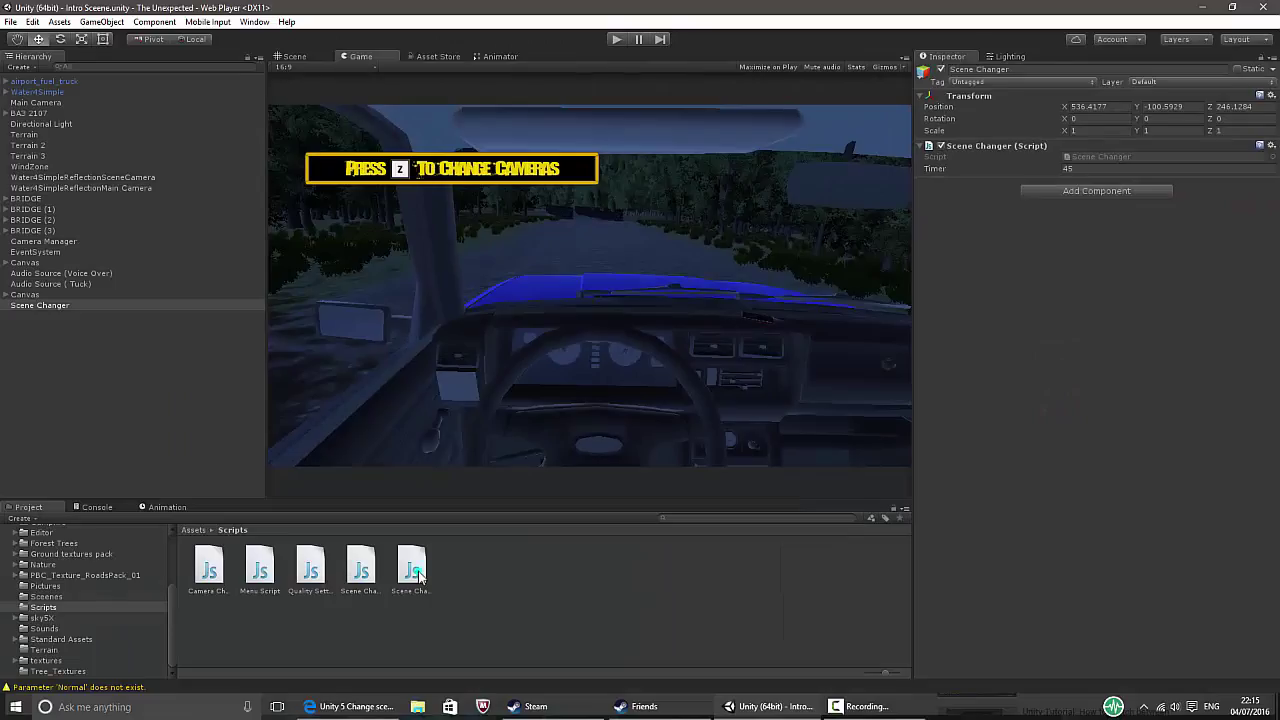
# Open the Scene Changer script in MonoDevelop and review its timer variable, deltaTime countdown, if condition and LoadLevel line.
pyautogui.click(418, 572)
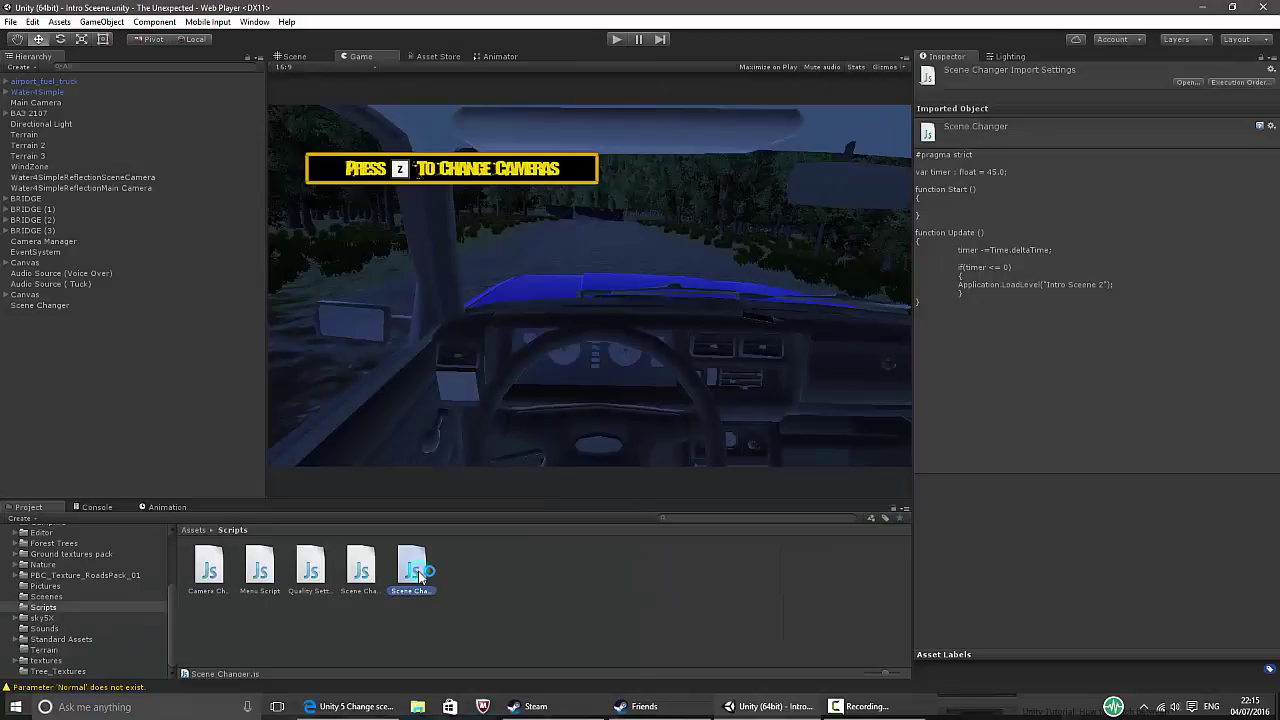
pyautogui.doubleClick(415, 570)
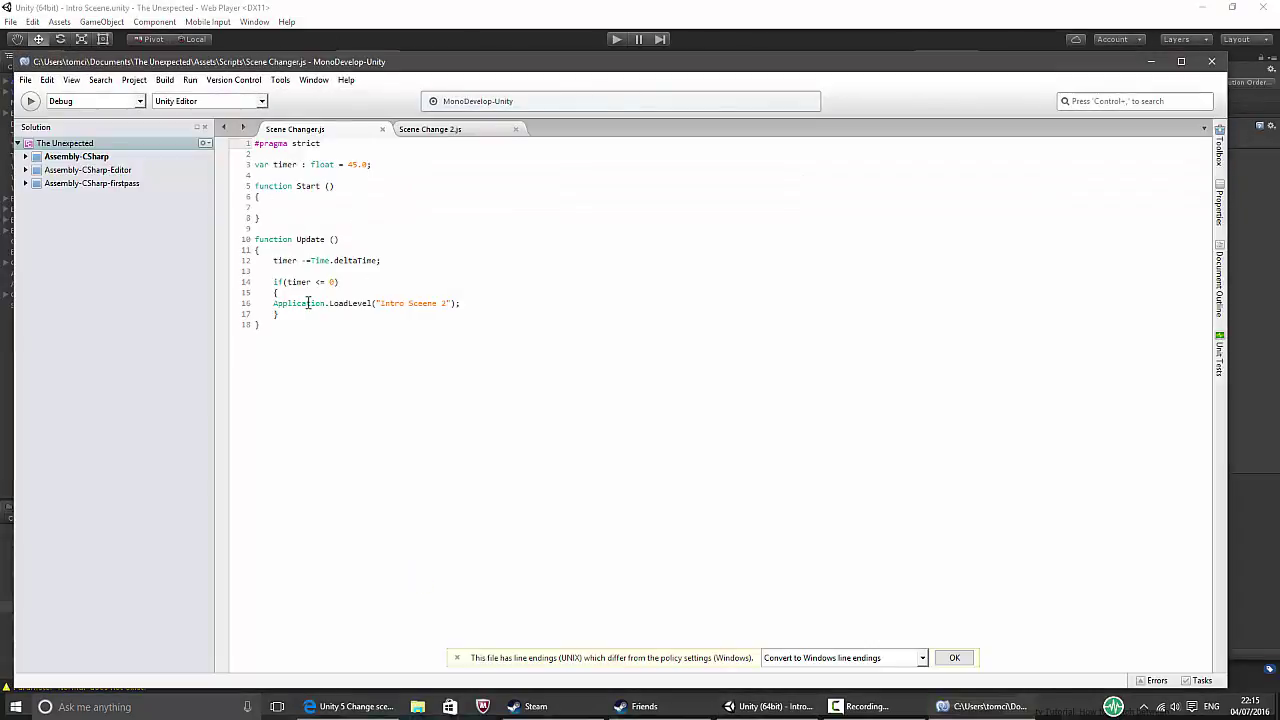
pyautogui.moveTo(369, 158); pyautogui.dragTo(648, 160)
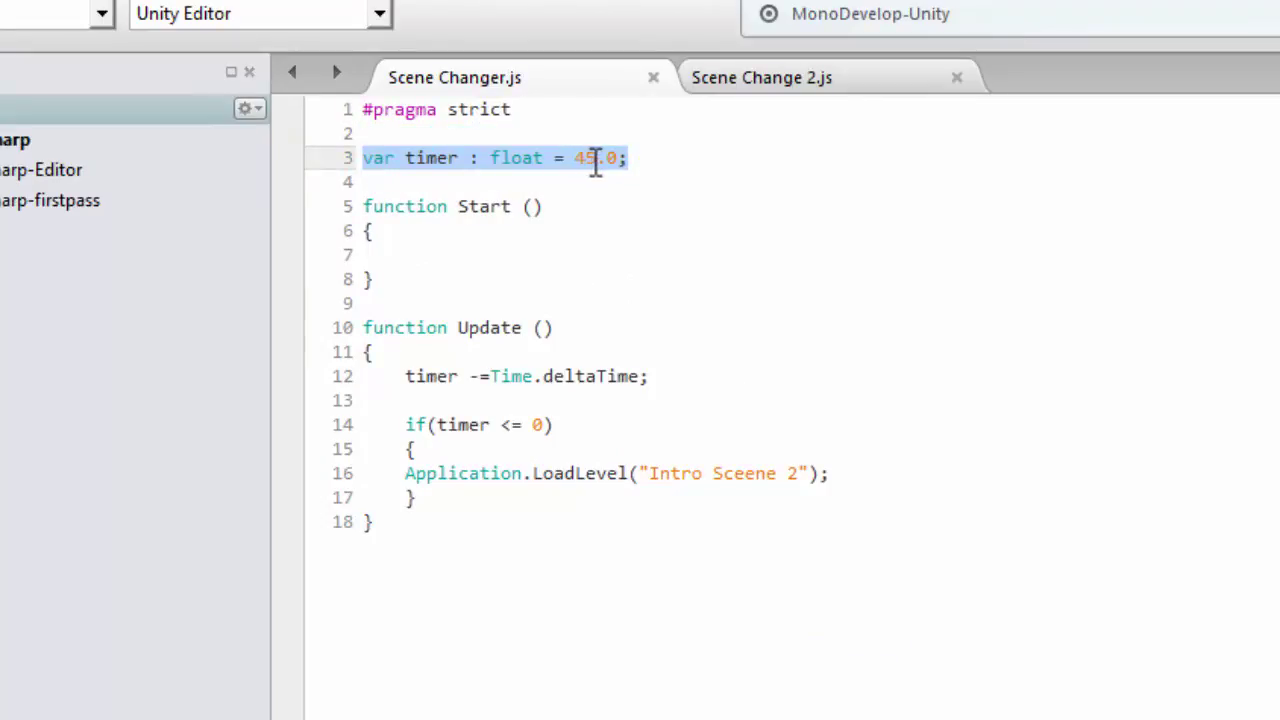
pyautogui.click(667, 166)
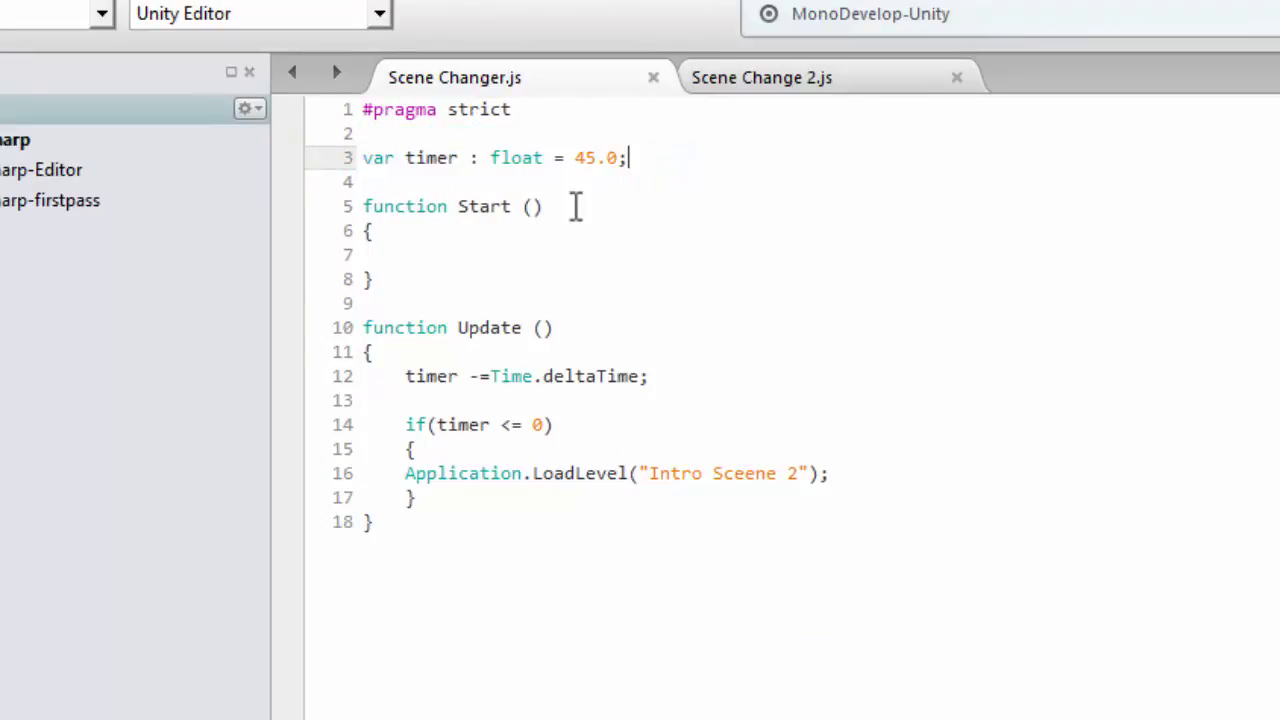
pyautogui.moveTo(406, 376); pyautogui.dragTo(674, 369)
pyautogui.click(683, 388)
pyautogui.moveTo(406, 424); pyautogui.dragTo(568, 428)
pyautogui.moveTo(406, 473); pyautogui.dragTo(833, 473)
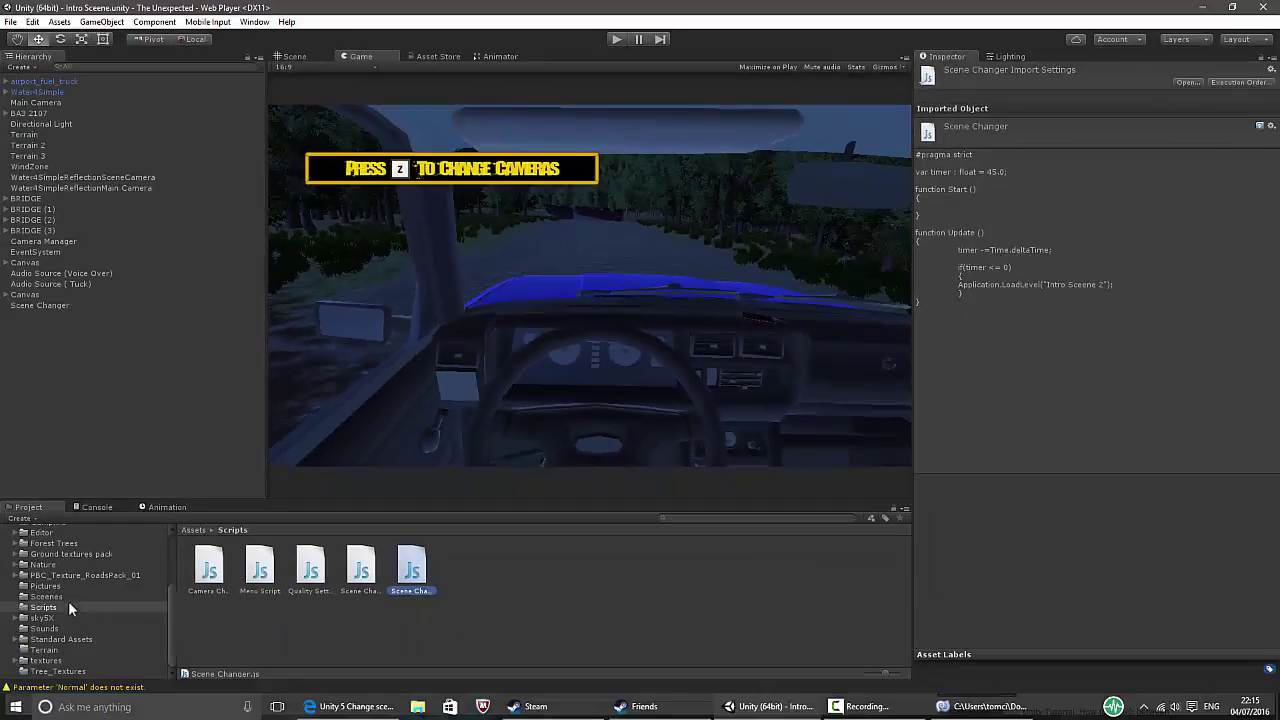
# Back in Unity, check the Intro Sceene and Intro Sceene 2 assets and the Scene Changer object's component.
pyautogui.click(67, 597)
pyautogui.click(260, 567)
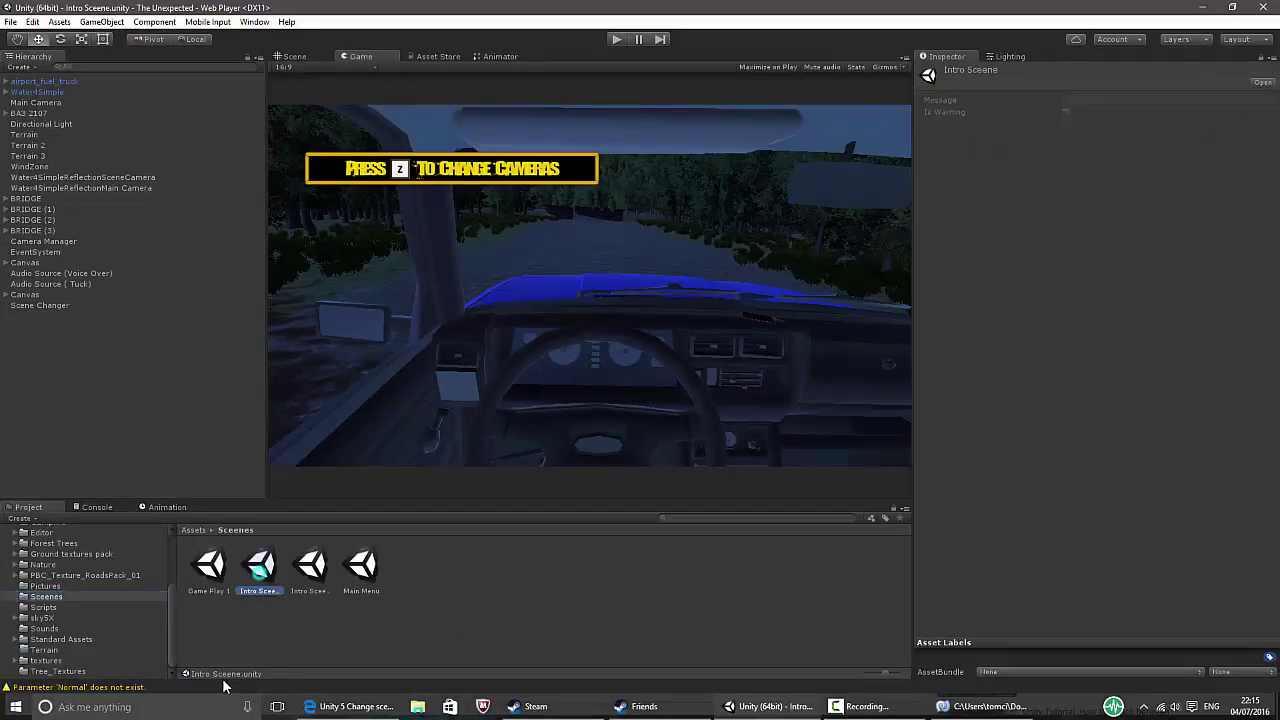
pyautogui.click(316, 572)
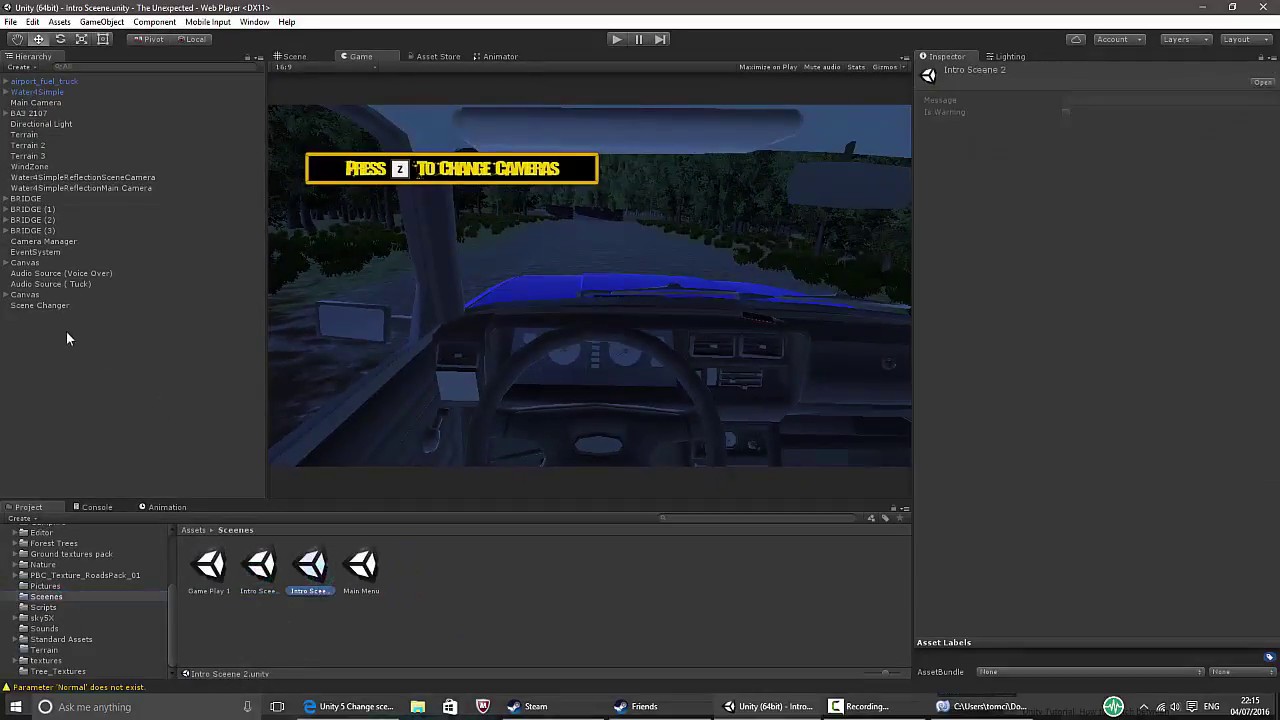
pyautogui.click(45, 305)
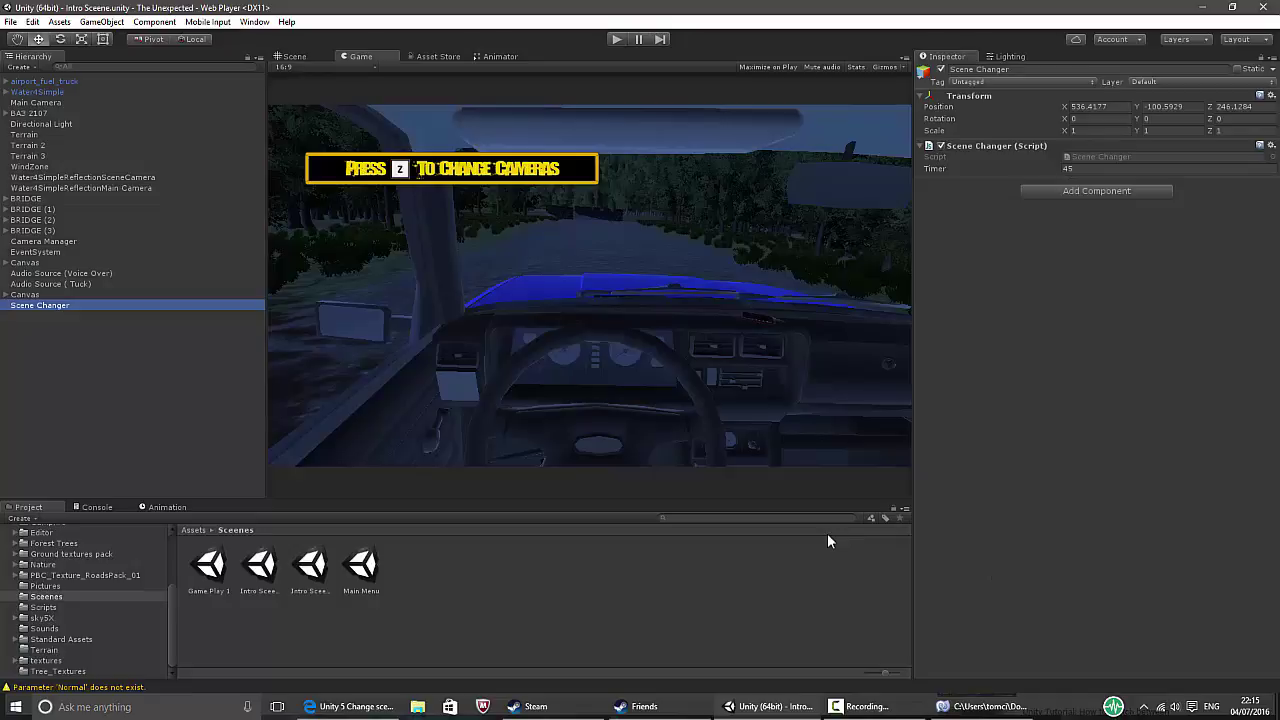
# Open the Intro Sceene 2 scene and move its Scene Changer object below Point light in the object list.
pyautogui.click(257, 572)
pyautogui.click(302, 572)
pyautogui.doubleClick(301, 572)
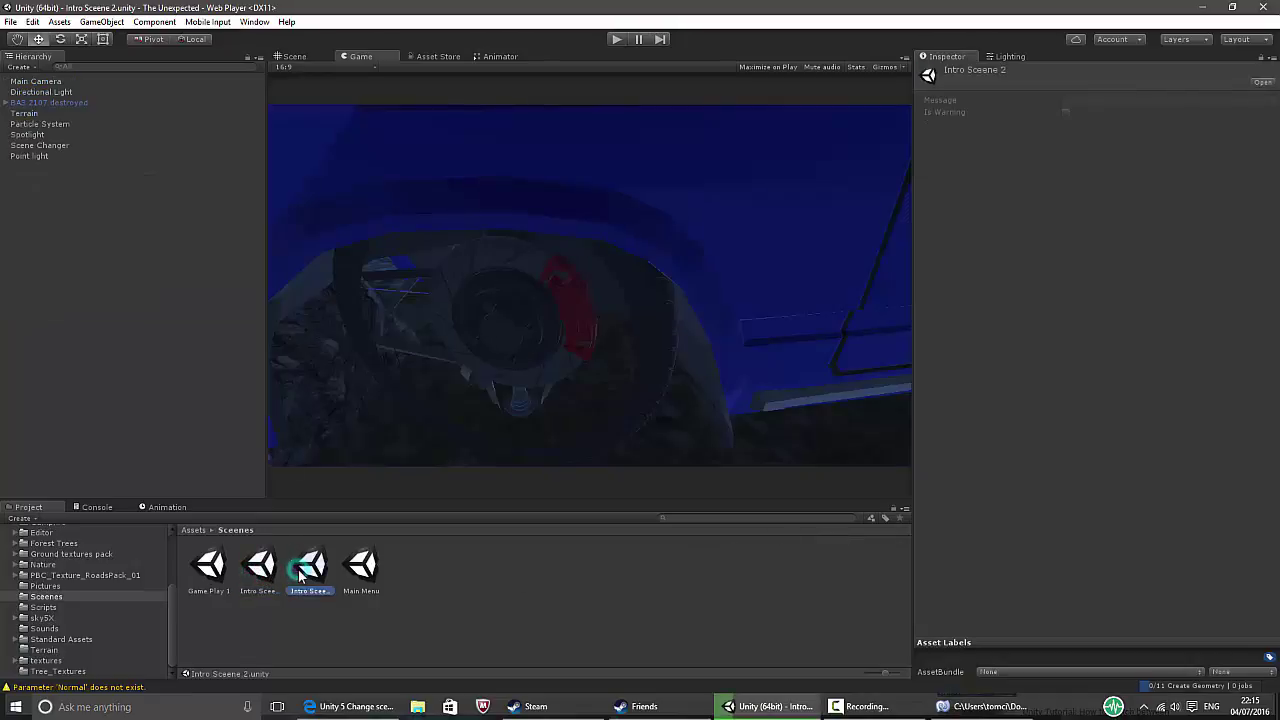
pyautogui.click(56, 145)
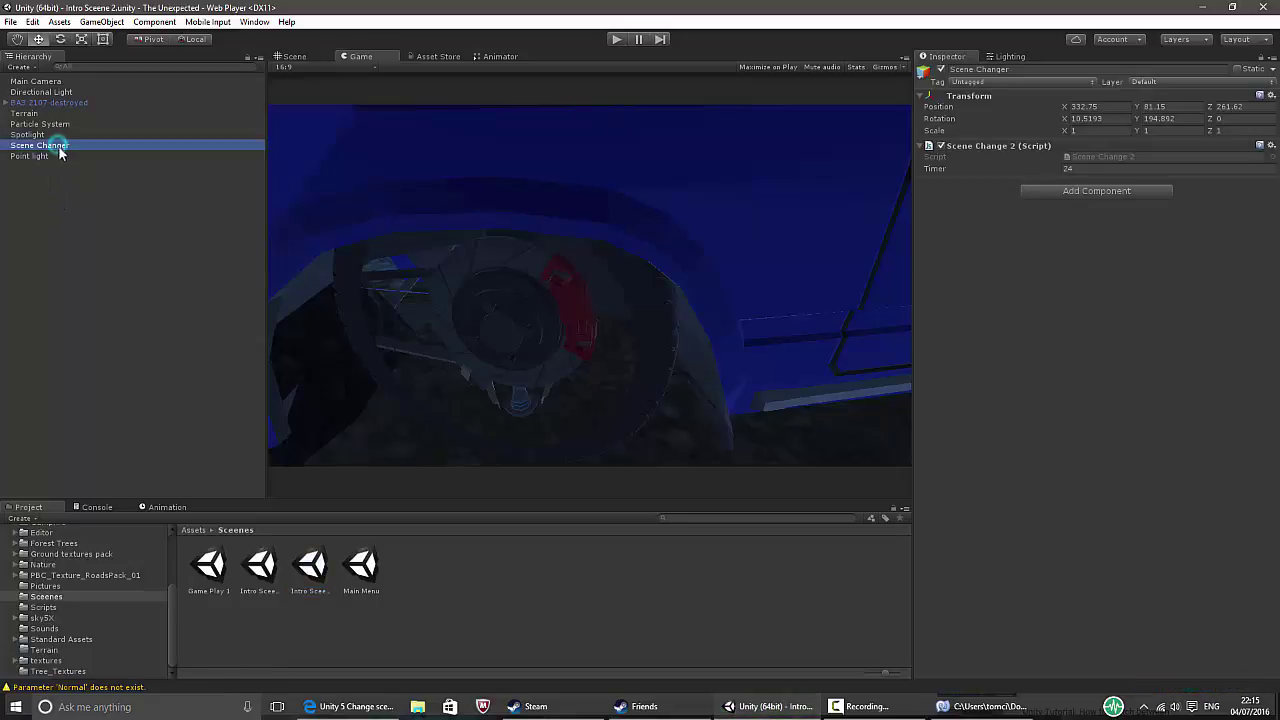
pyautogui.moveTo(61, 177); pyautogui.dragTo(33, 165)
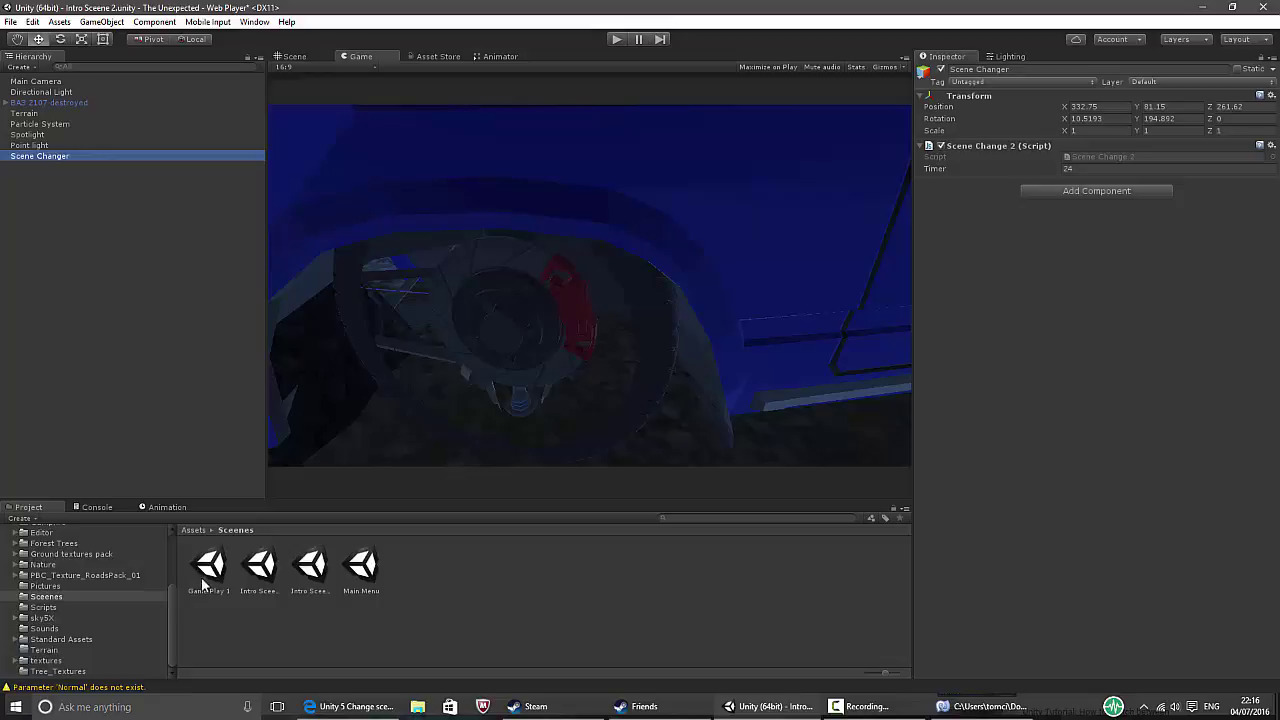
# Open the Main Menu scene, saving the changes made to Intro Sceene 2.
pyautogui.doubleClick(366, 567)
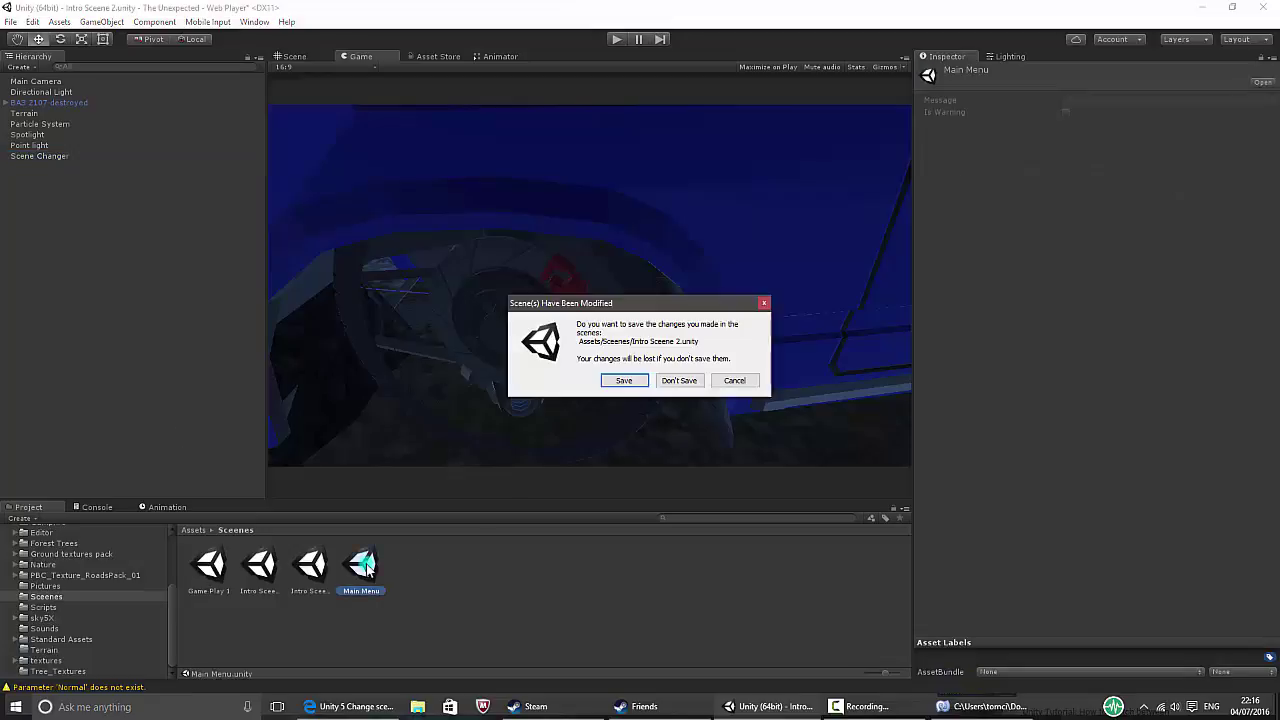
pyautogui.click(630, 385)
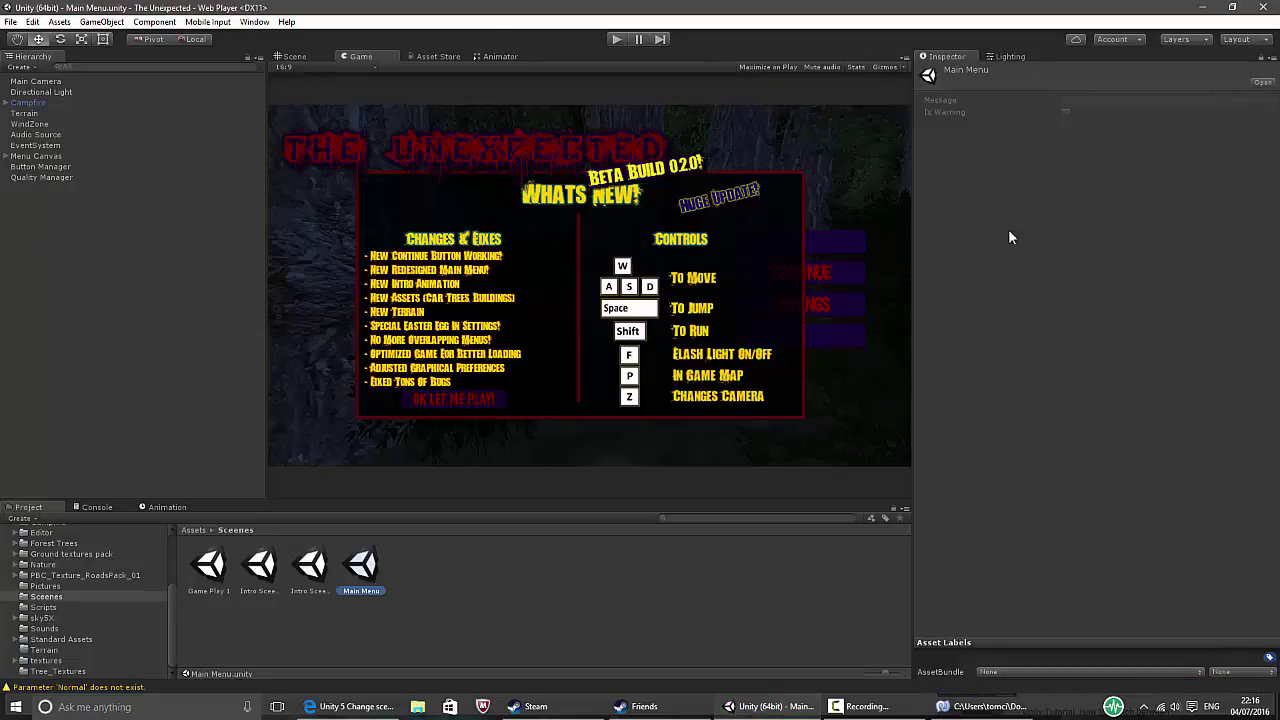
# Run the Main Menu scene, dismiss the What's New screen and start the game from its menu.
pyautogui.click(616, 39)
pyautogui.hotkey('ctrl', 'p')
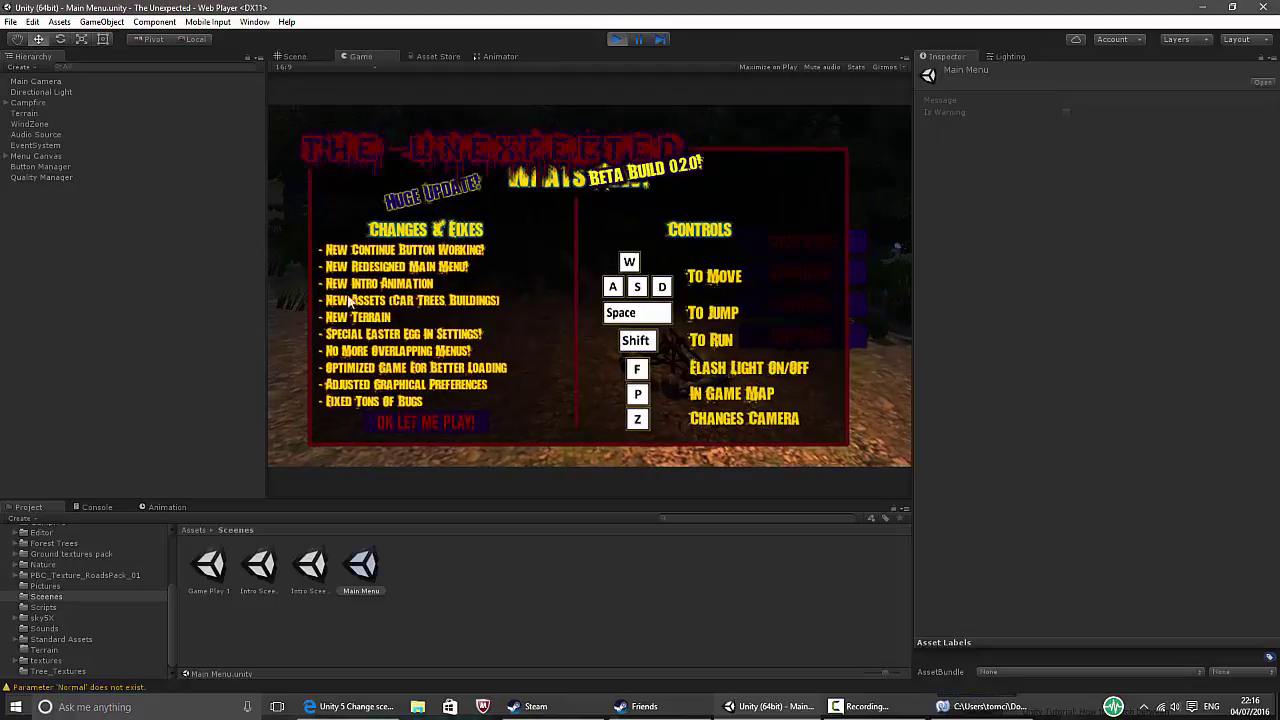
pyautogui.click(455, 422)
pyautogui.click(805, 304)
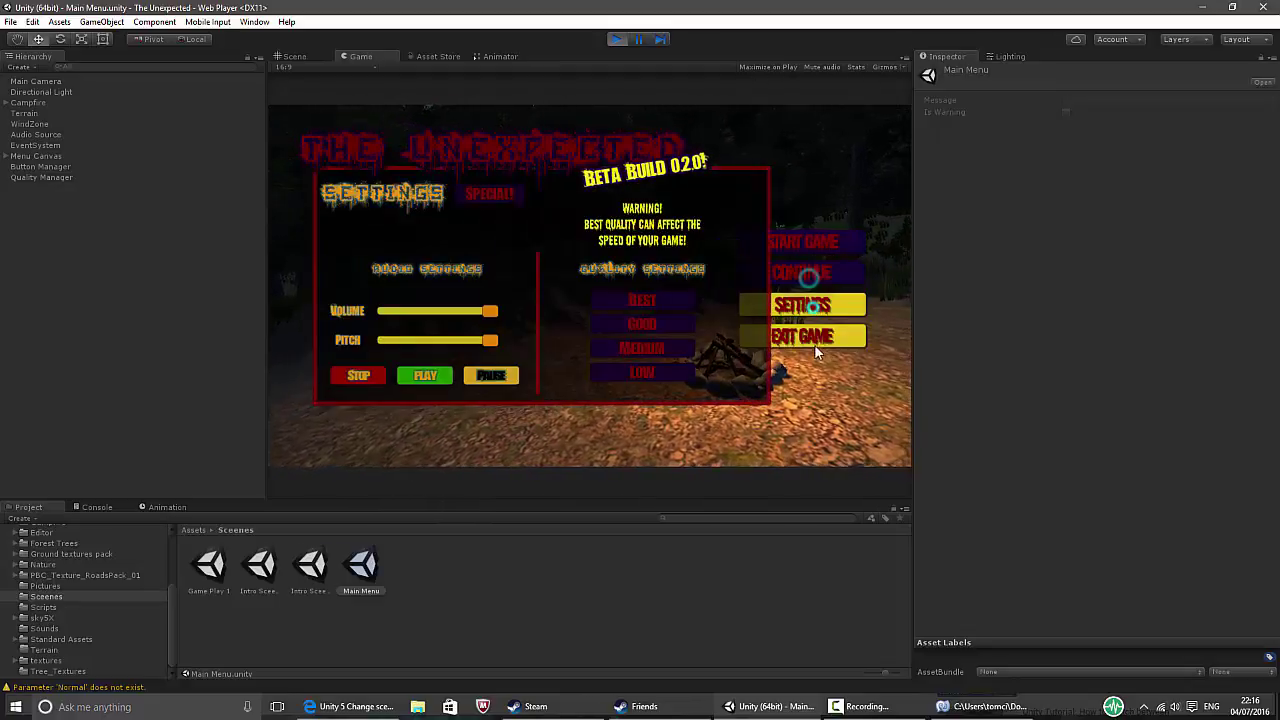
pyautogui.click(810, 336)
pyautogui.click(822, 243)
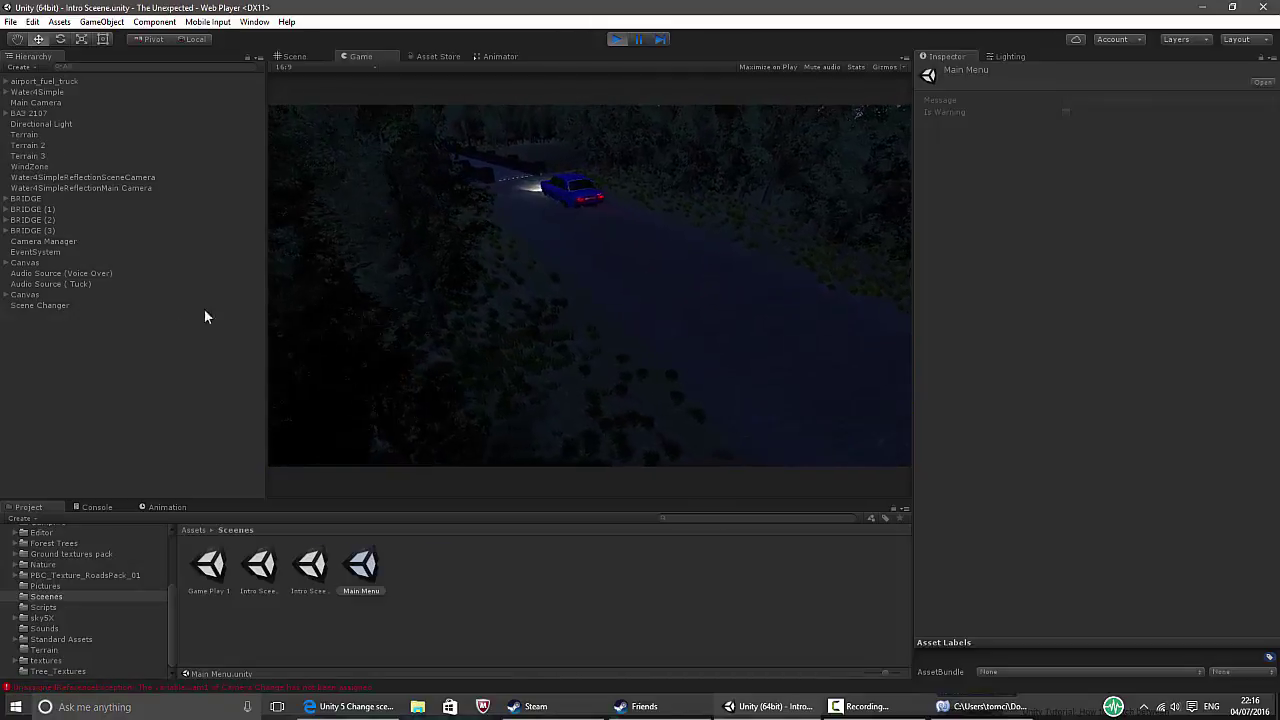
# Watch the Scene Changer object's Timer during play in Intro Sceene and Intro Sceene 2.
pyautogui.click(70, 306)
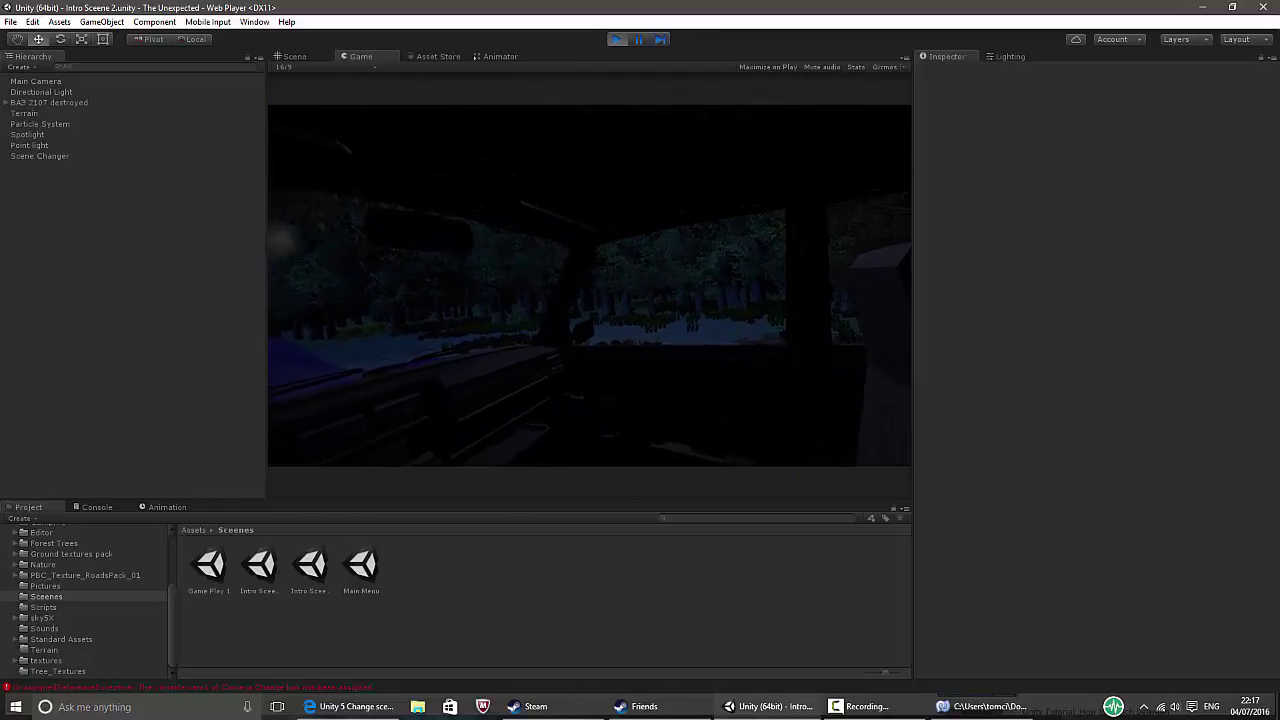
pyautogui.press('super')
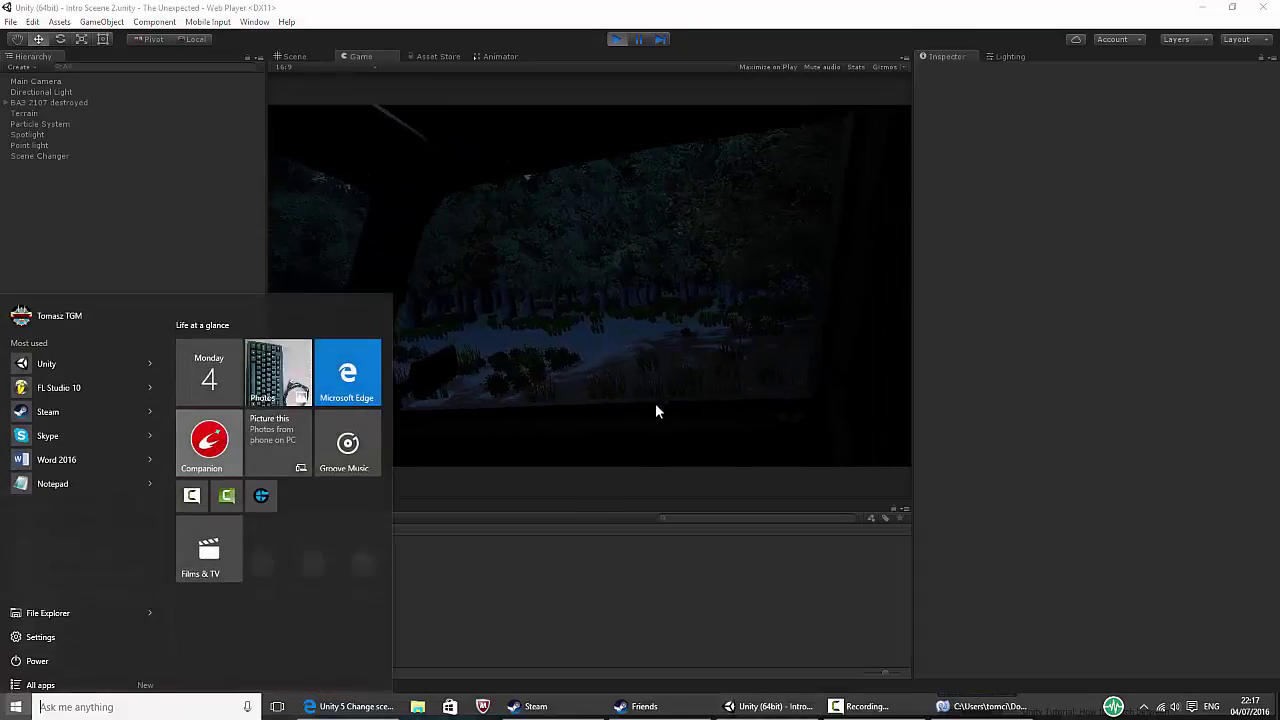
pyautogui.click(50, 156)
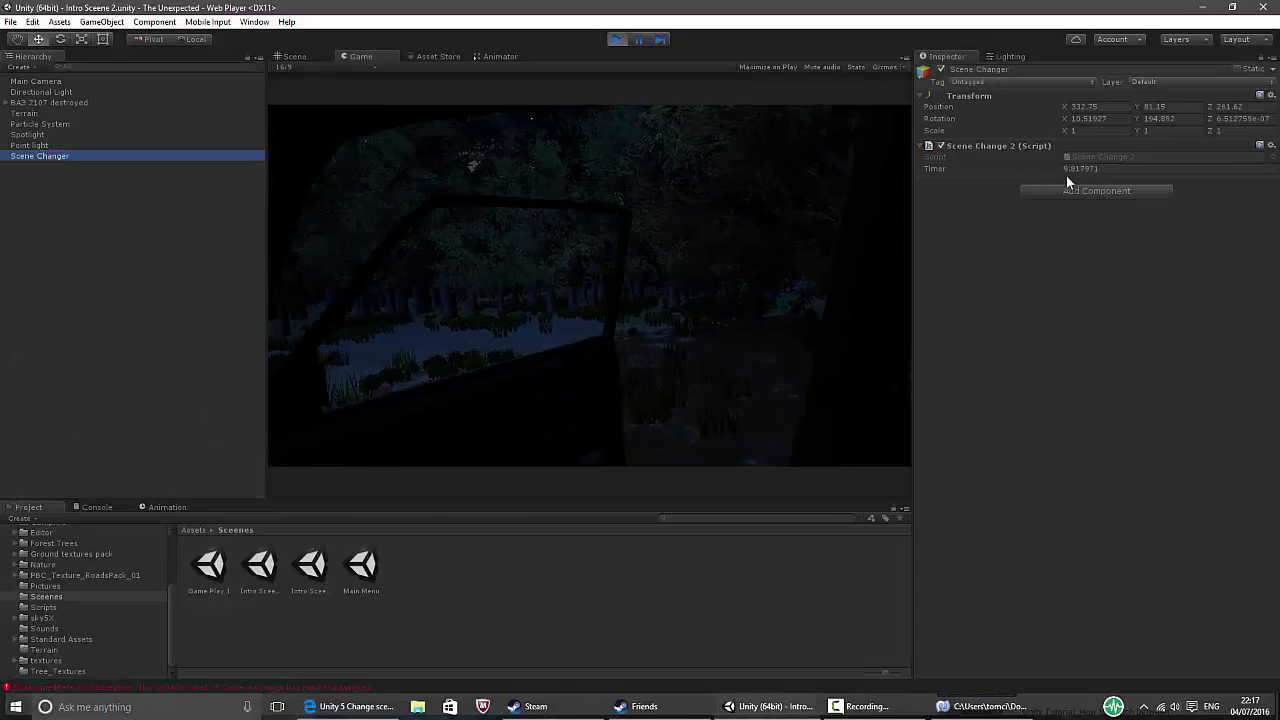
pyautogui.click(735, 303)
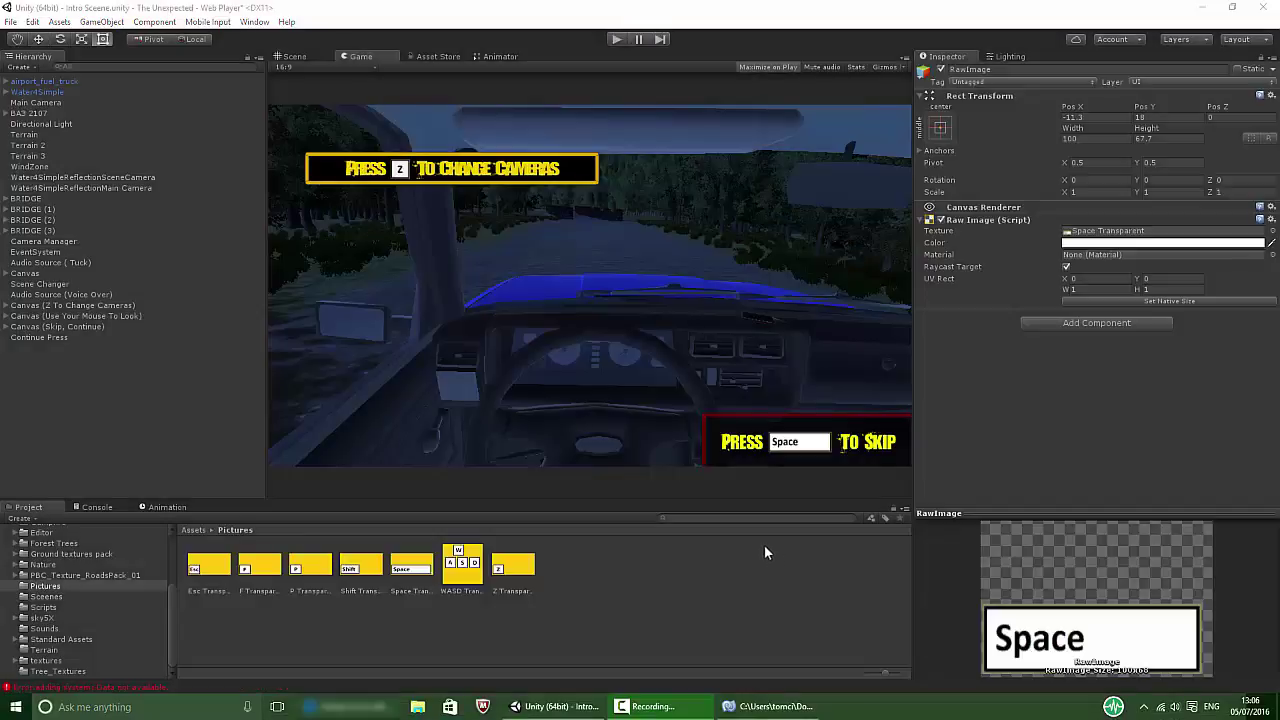
# Expand Canvas (Skip, Continue) in Intro Sceene and examine the settings of its panels, Text and RawImage.
pyautogui.click(30, 327)
pyautogui.click(6, 327)
pyautogui.click(43, 338)
pyautogui.click(46, 358)
pyautogui.click(48, 349)
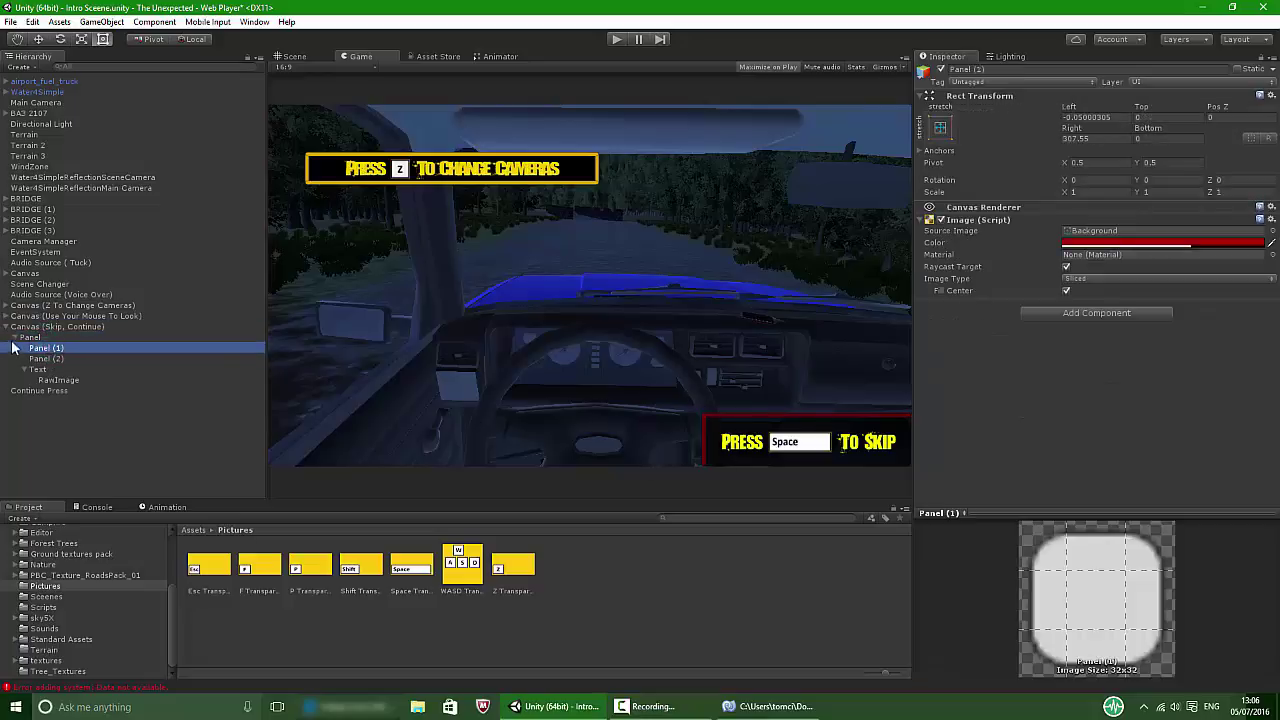
pyautogui.click(13, 338)
pyautogui.click(13, 338)
pyautogui.click(37, 370)
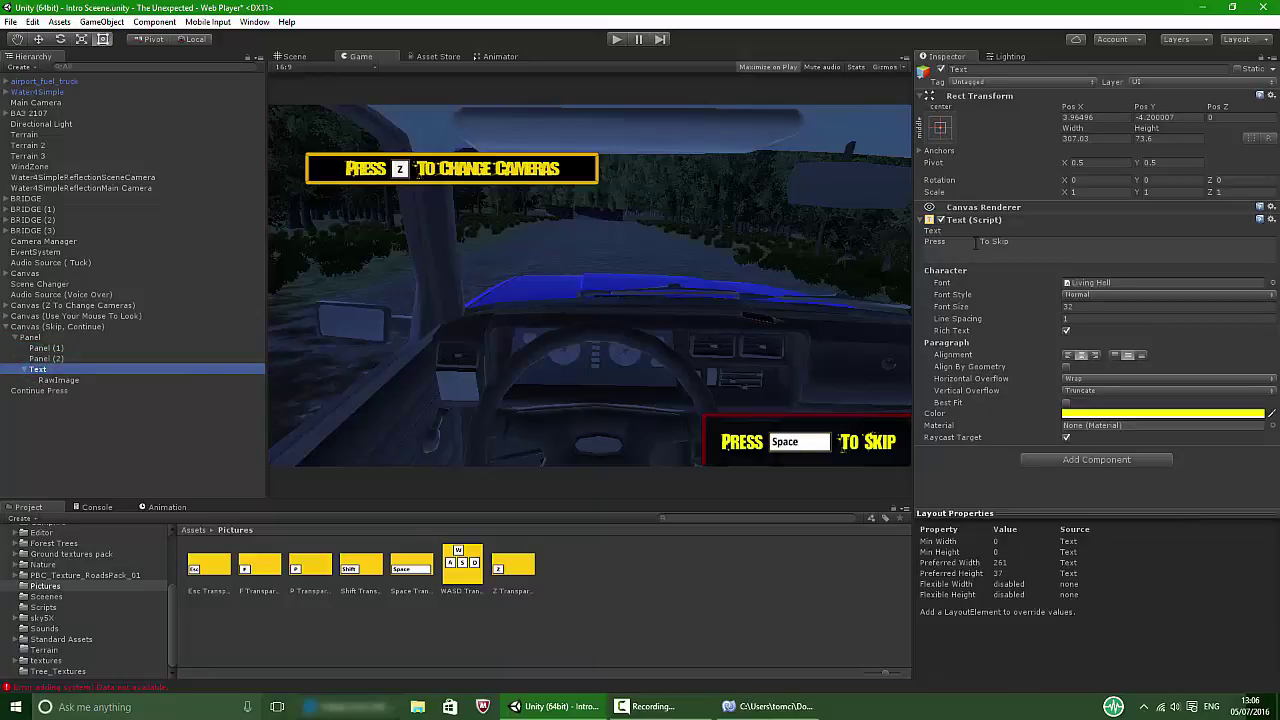
pyautogui.click(60, 380)
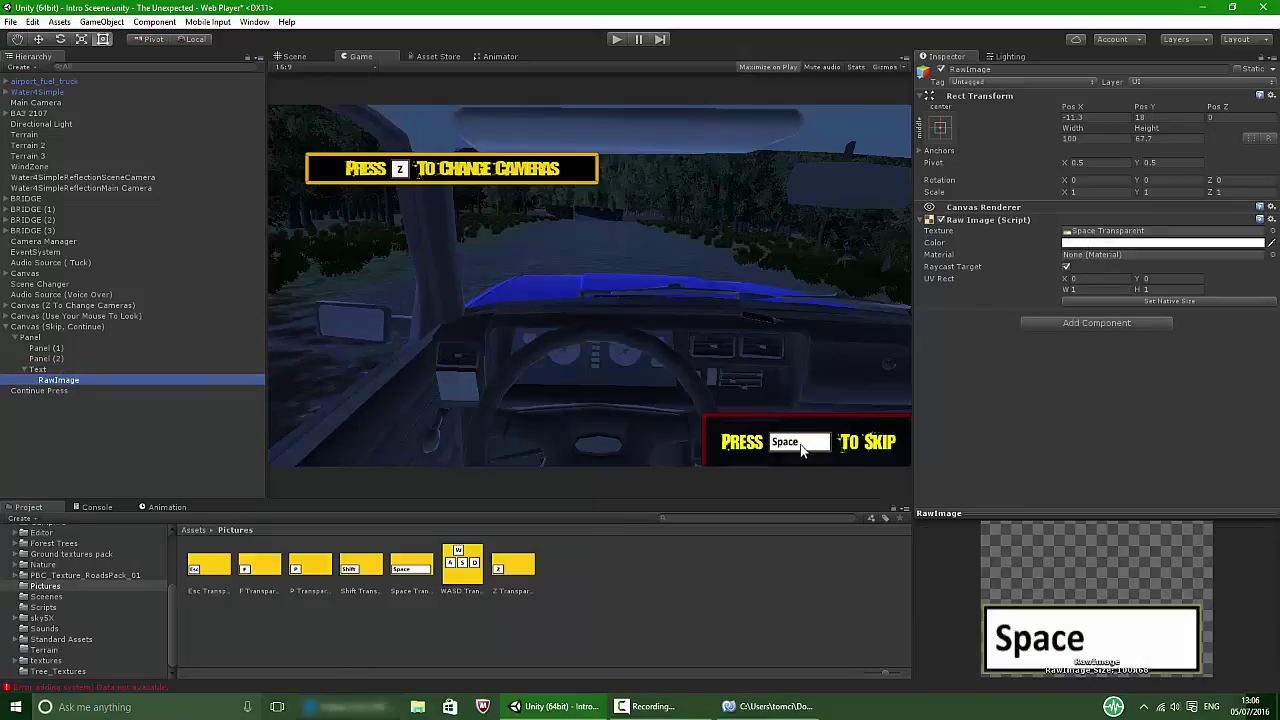
# Switch to MonoDevelop to review the Skip,Continue Buttons script's Space key check and LoadLevel call, and return to Unity.
pyautogui.click(47, 597)
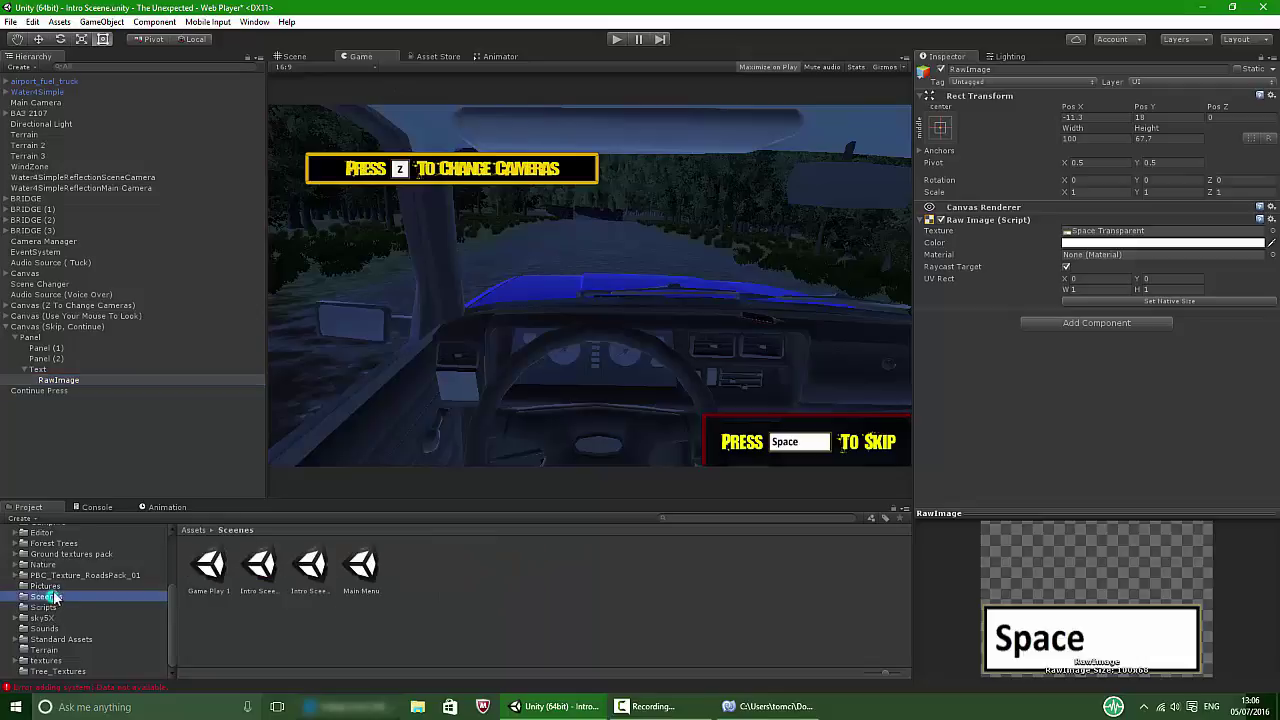
pyautogui.click(770, 706)
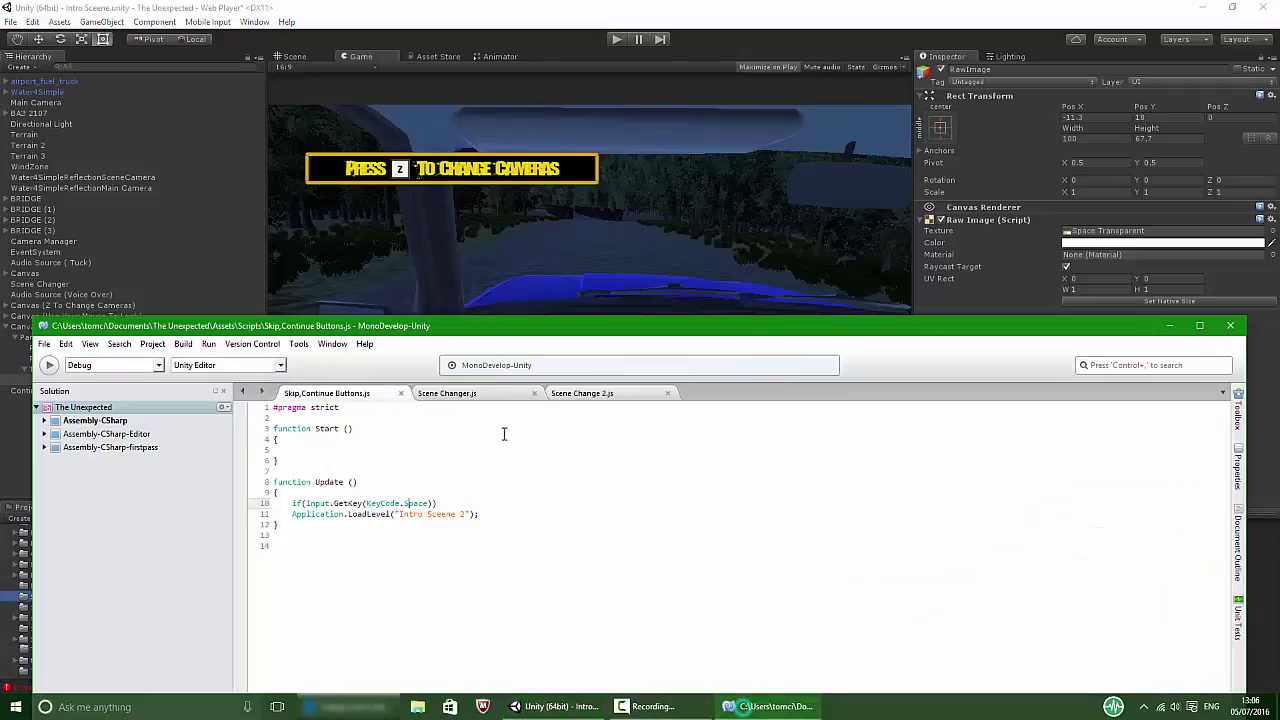
pyautogui.moveTo(470, 331); pyautogui.dragTo(457, 252)
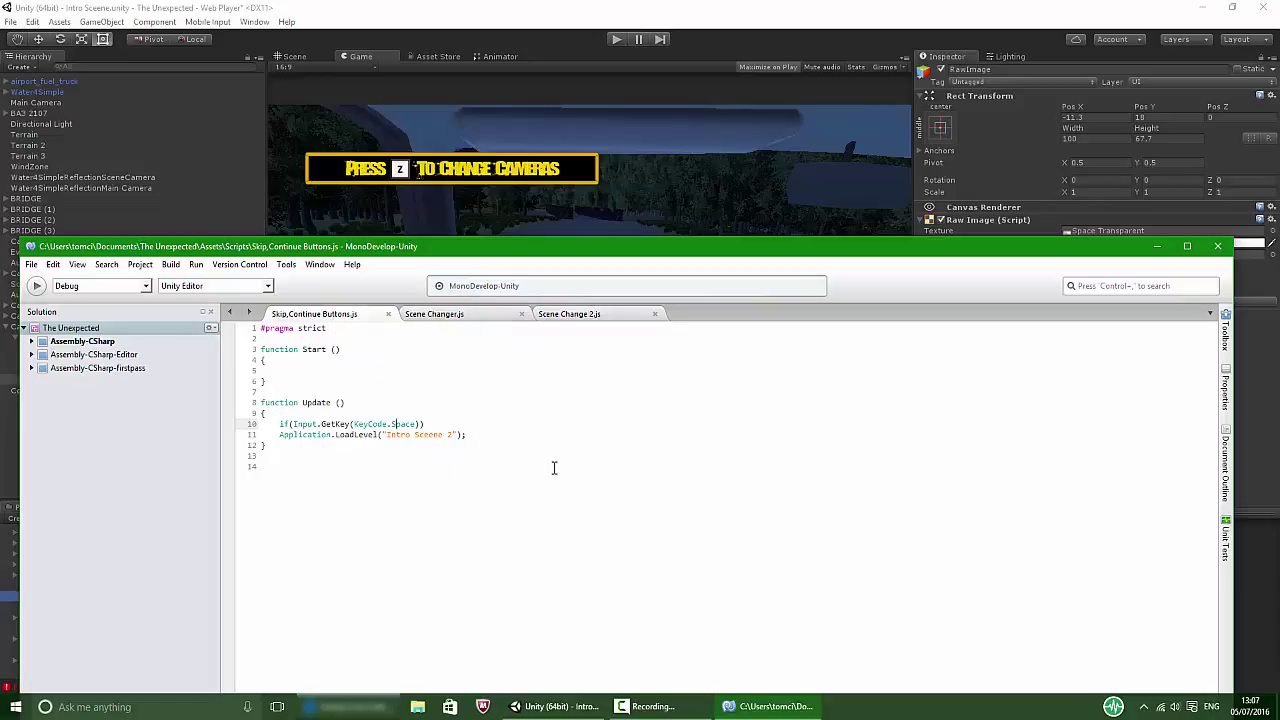
pyautogui.click(1160, 247)
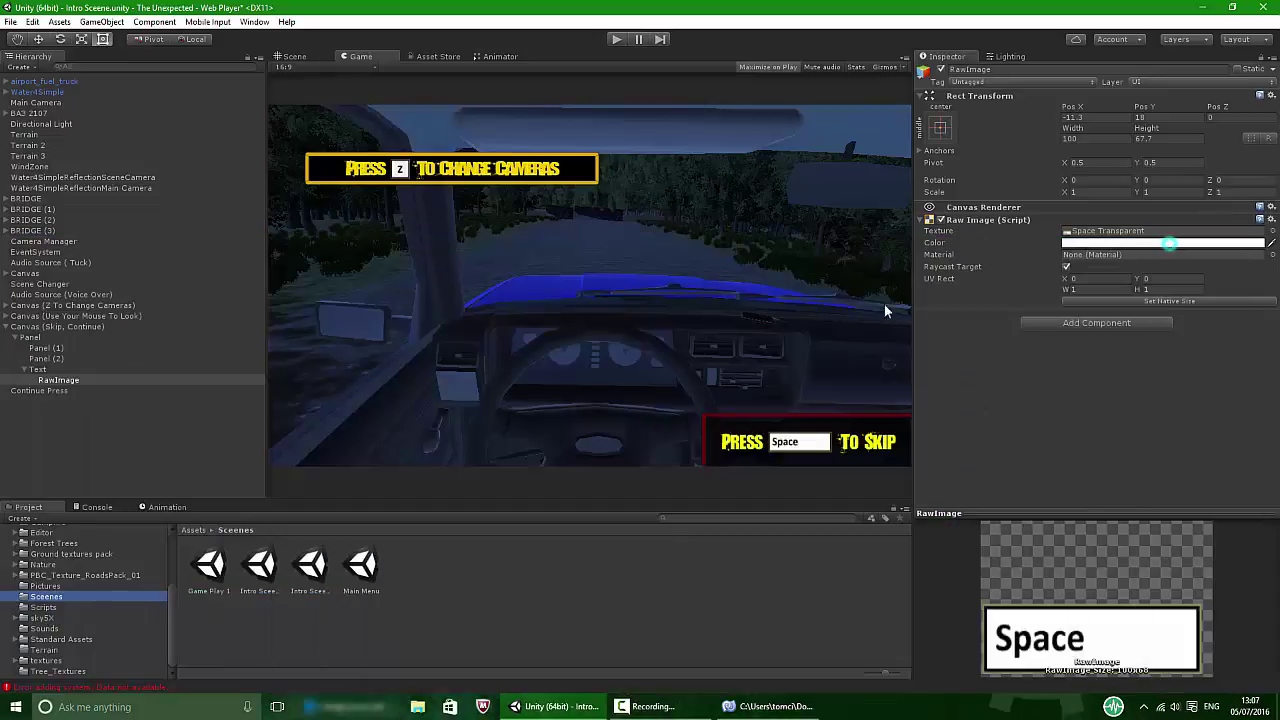
# Run the Intro Sceene scene to test skipping the intro with the Space key.
pyautogui.click(615, 39)
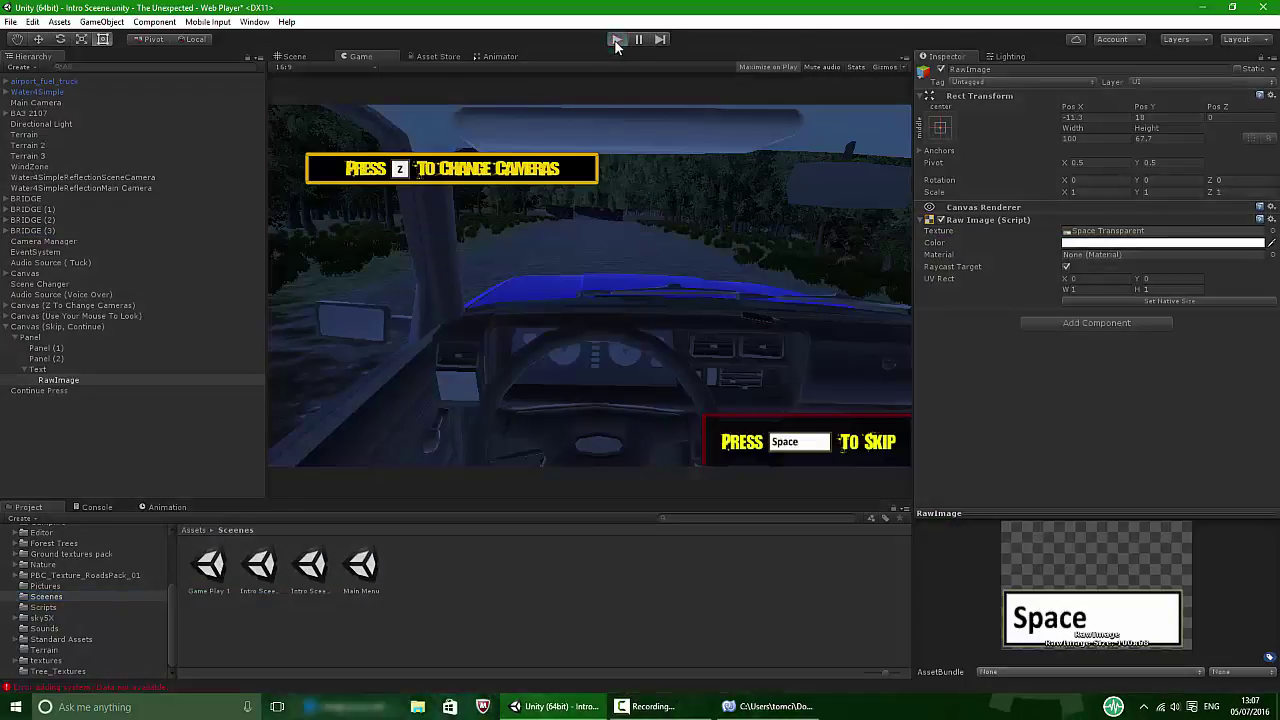
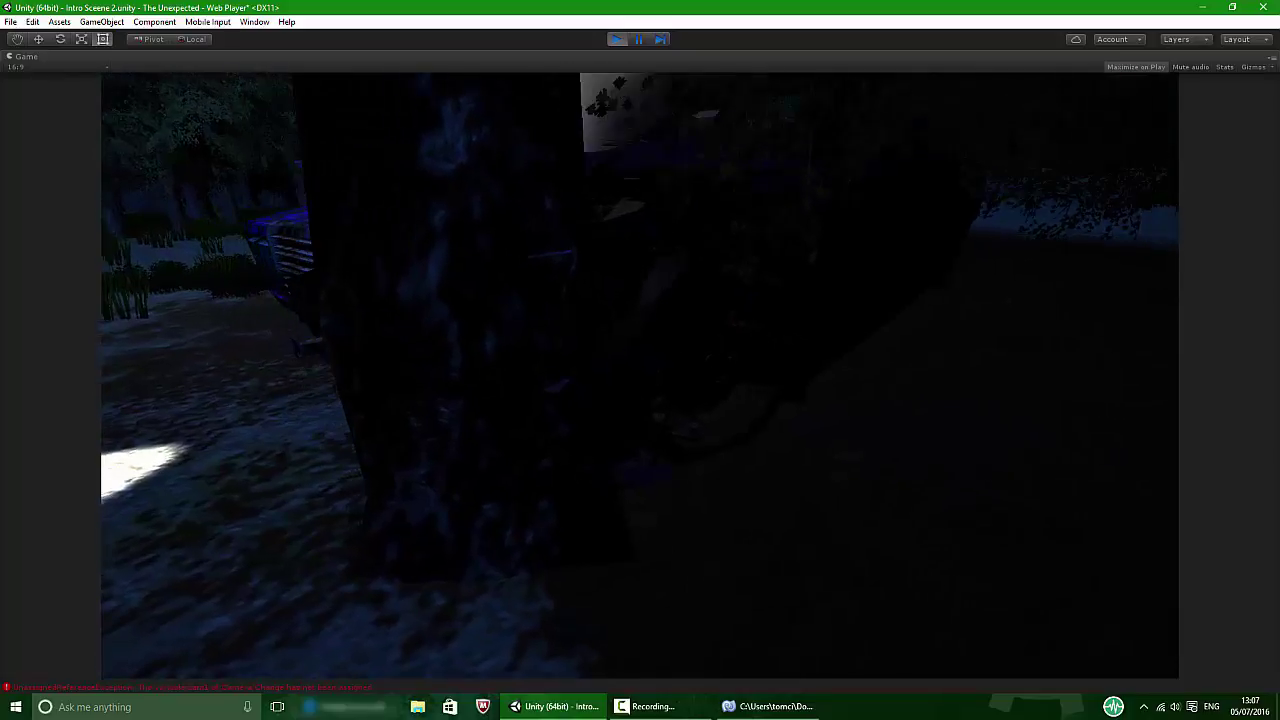
# Stop the running play test and show the contents of the Scripts folder.
pyautogui.press('super')
pyautogui.click(621, 39)
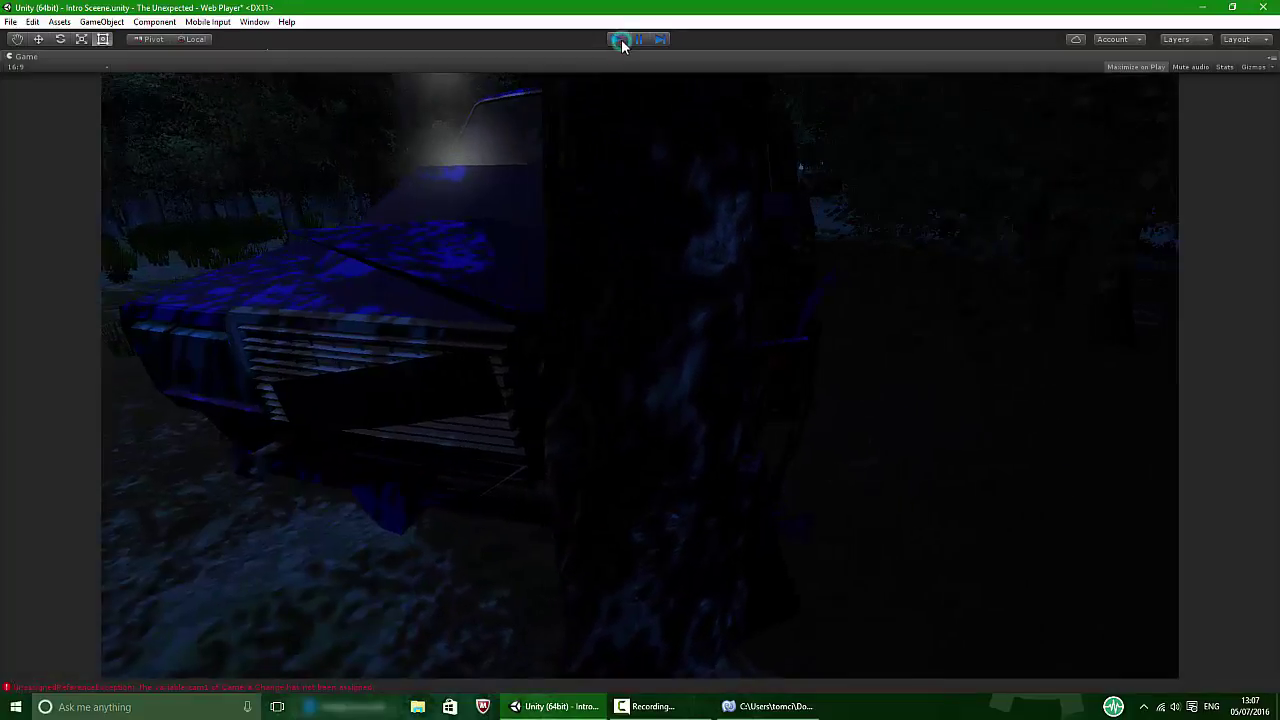
pyautogui.click(428, 609)
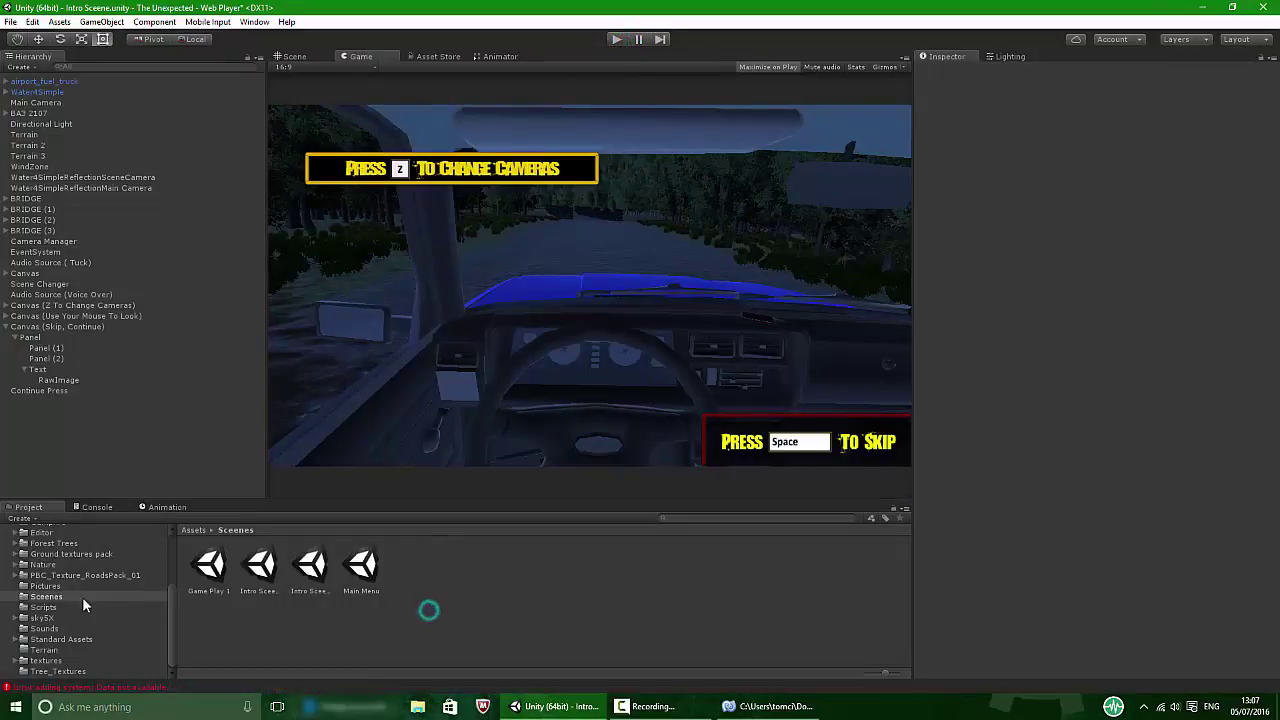
pyautogui.click(64, 607)
pyautogui.click(429, 611)
# Create a JavaScript named Skip To Gamplay 1 and rename the existing Skip,Continue Buttons script as Skip To 2nd Sceene.
pyautogui.rightClick(495, 587)
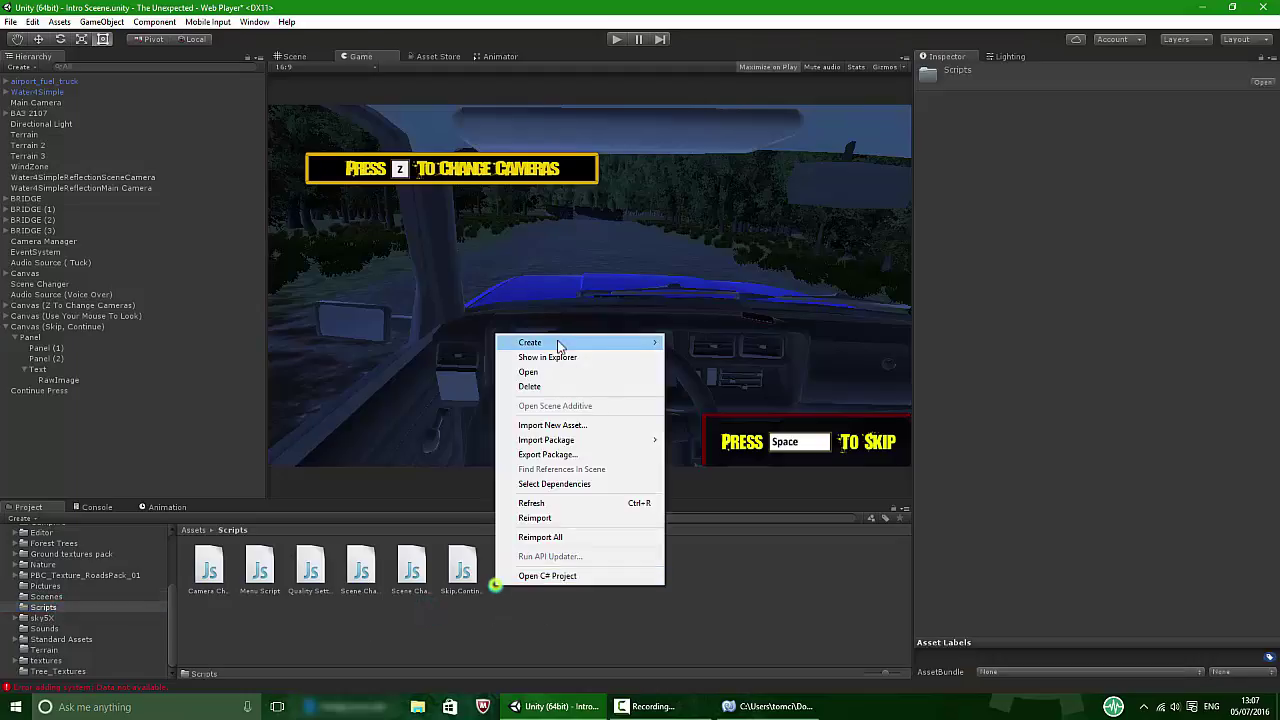
pyautogui.moveTo(560, 345)
pyautogui.click(700, 378)
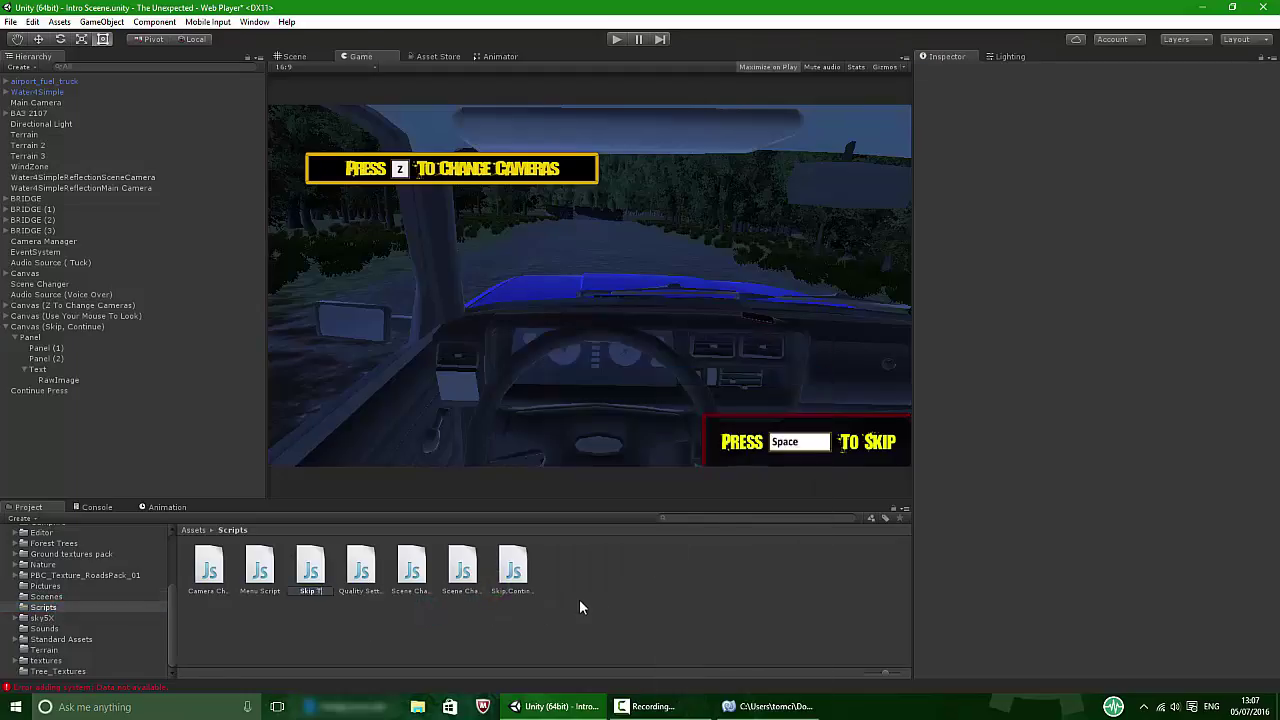
pyautogui.write('Skip To Gameplay 1')
pyautogui.press('Return')
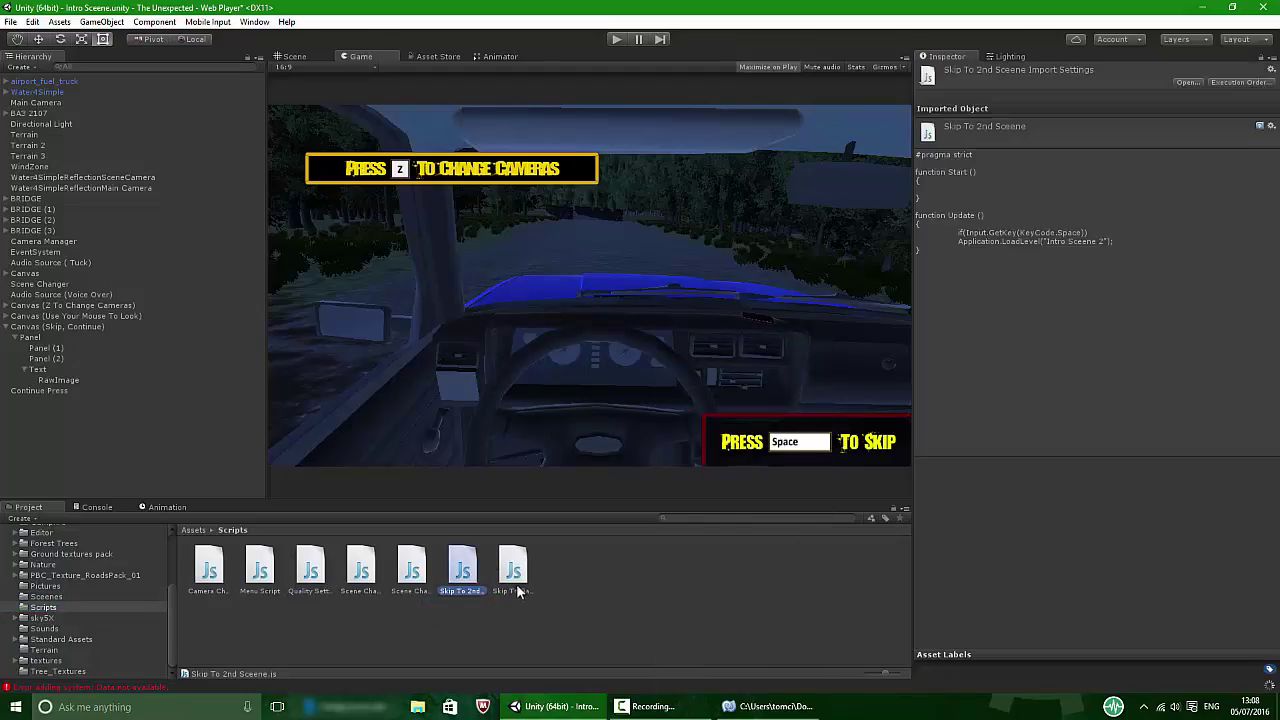
# Open the Skip To Gamplay 1 script in MonoDevelop, review the Scene Change 2 and Scene Changer scripts, and return to Unity.
pyautogui.doubleClick(512, 568)
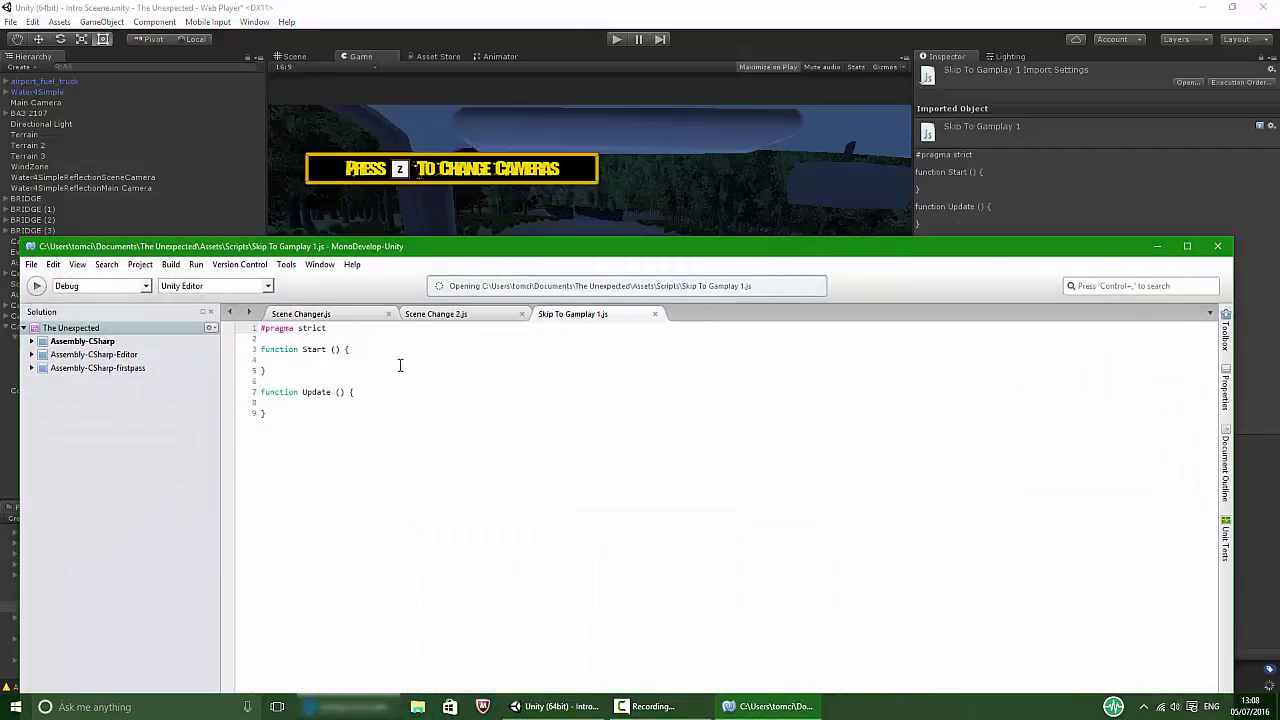
pyautogui.click(427, 318)
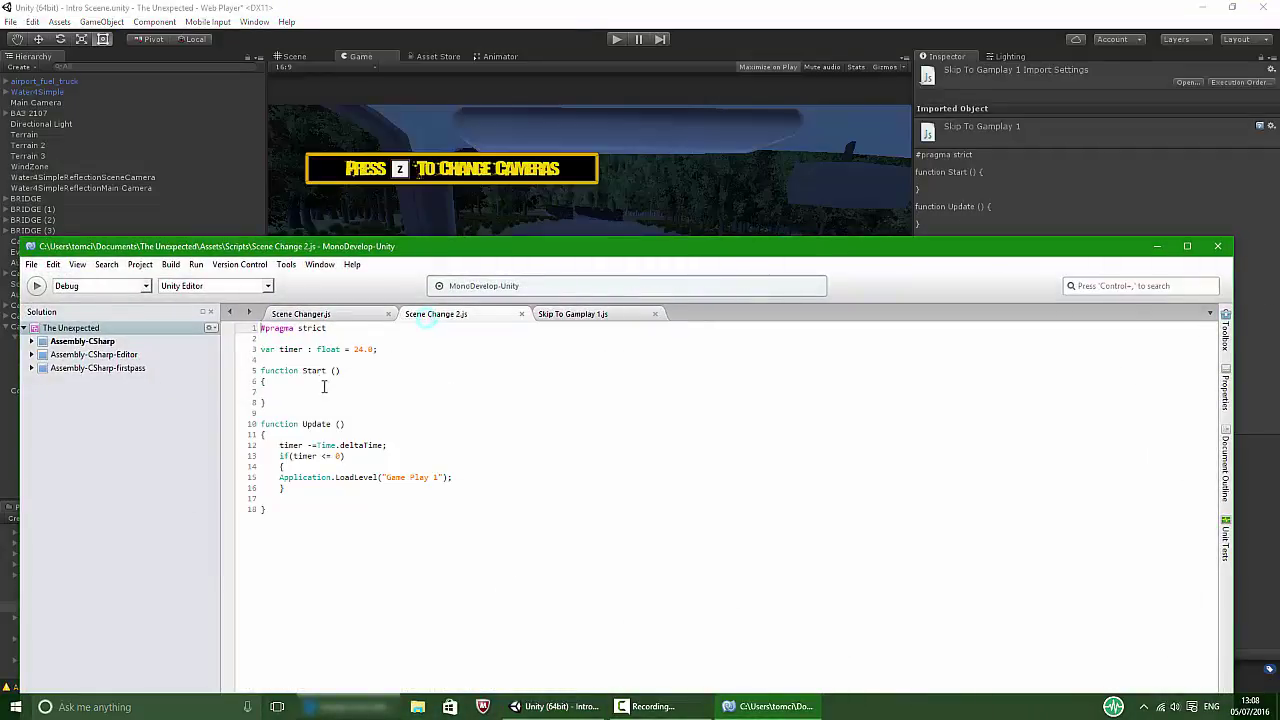
pyautogui.click(352, 316)
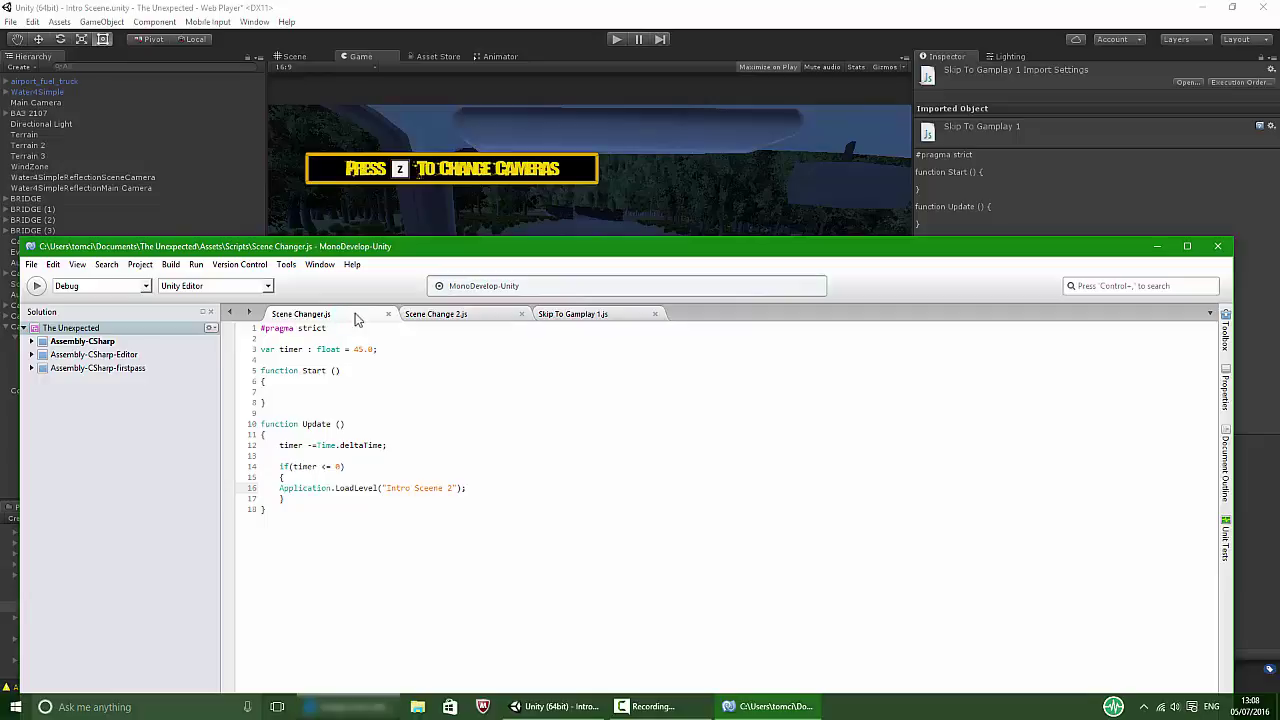
pyautogui.click(562, 316)
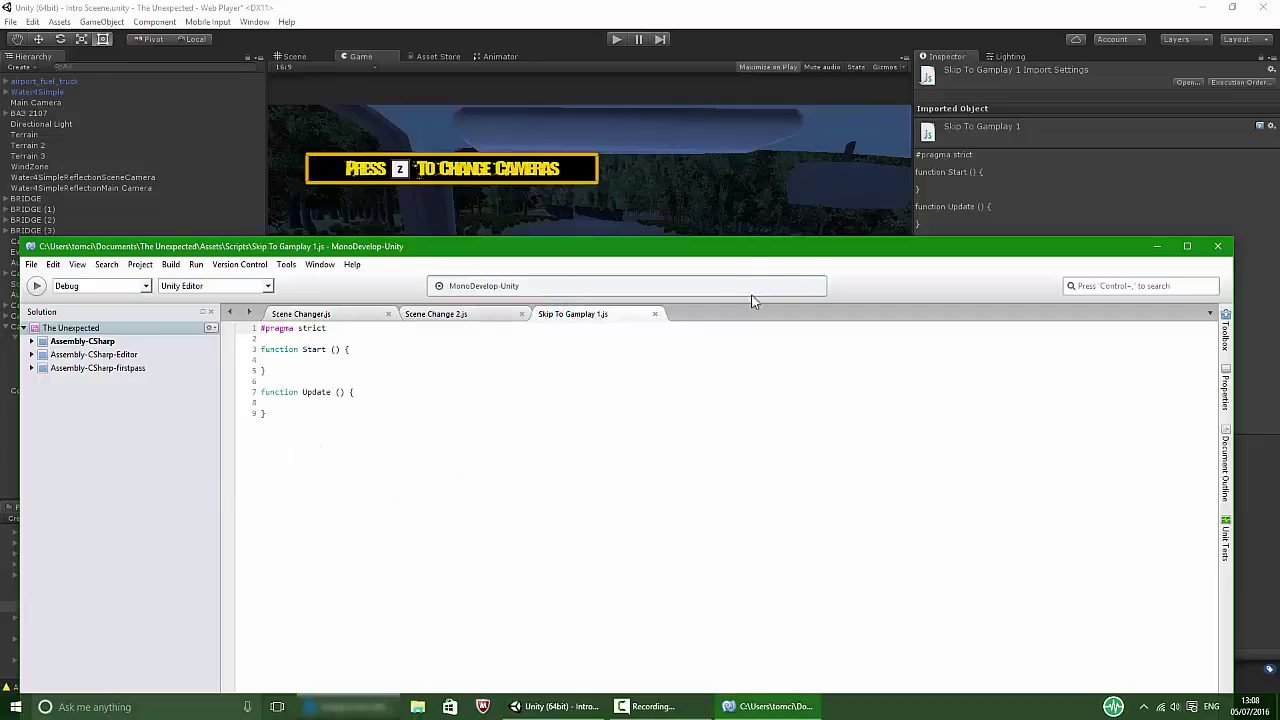
pyautogui.click(740, 238)
# Open the Skip To 2nd Sceene script in MonoDevelop and copy its Space key check and LoadLevel lines.
pyautogui.click(455, 572)
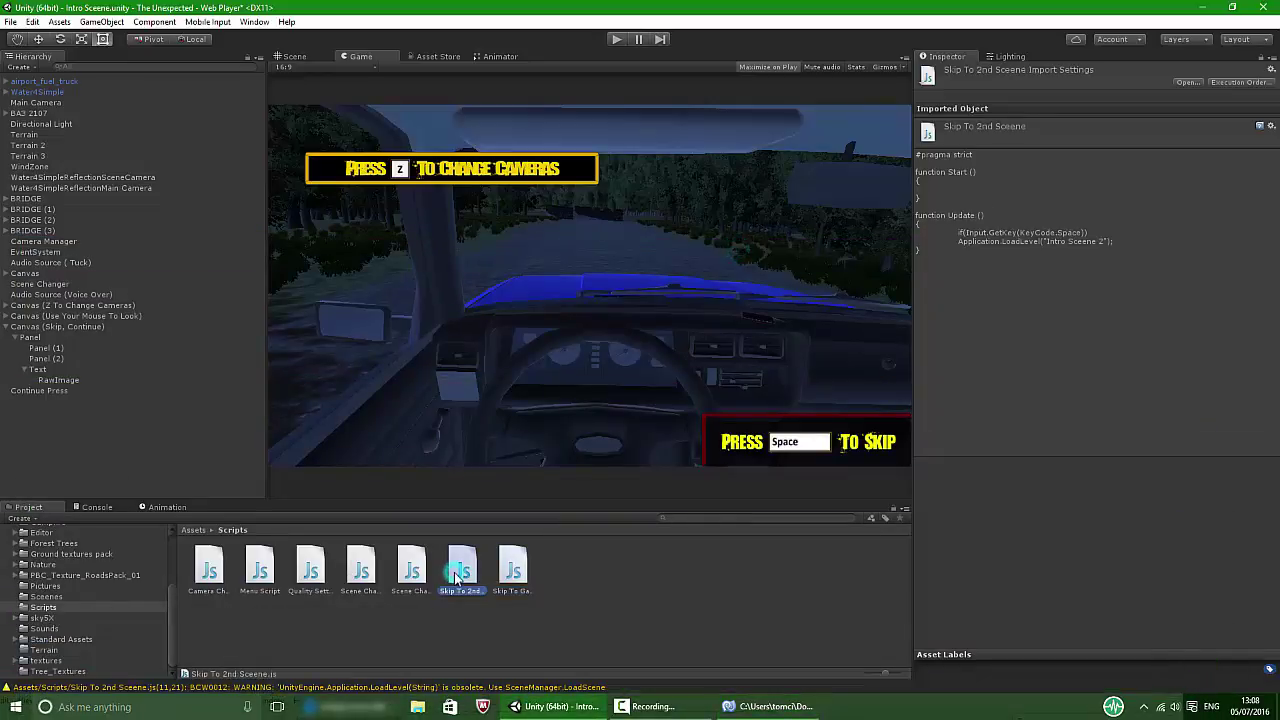
pyautogui.click(455, 574)
pyautogui.moveTo(756, 689); pyautogui.dragTo(761, 212)
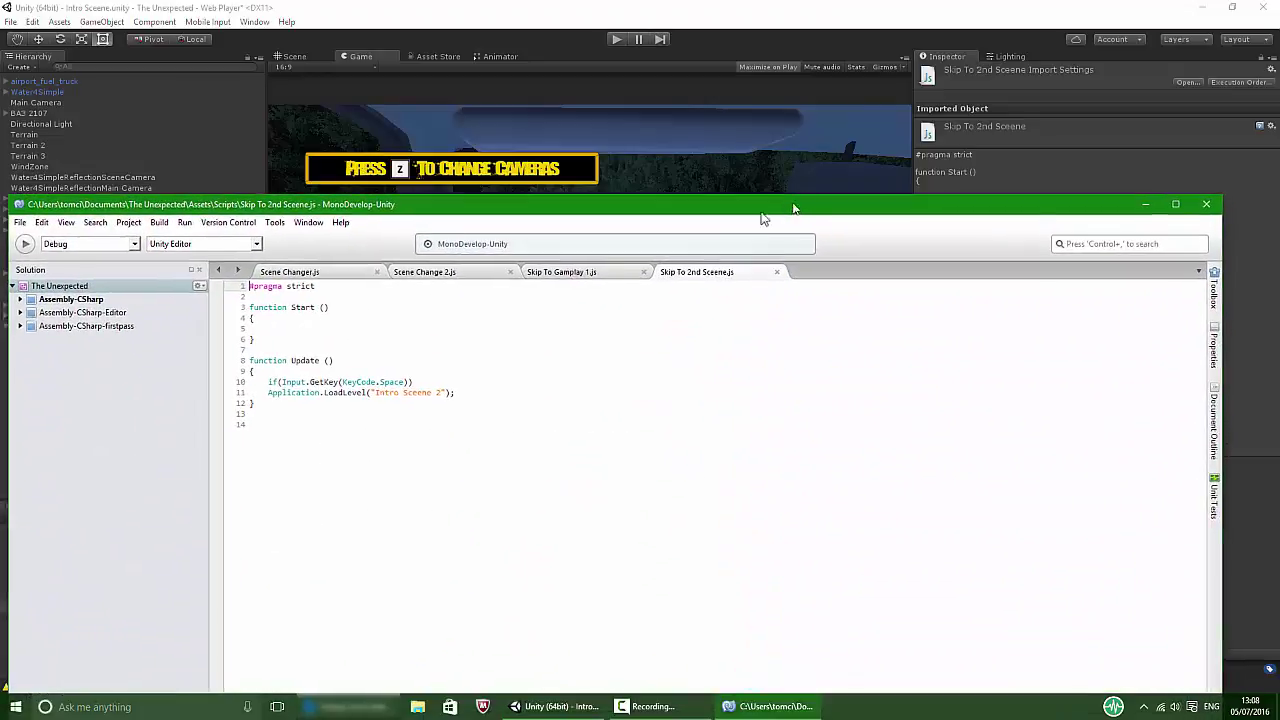
pyautogui.click(590, 279)
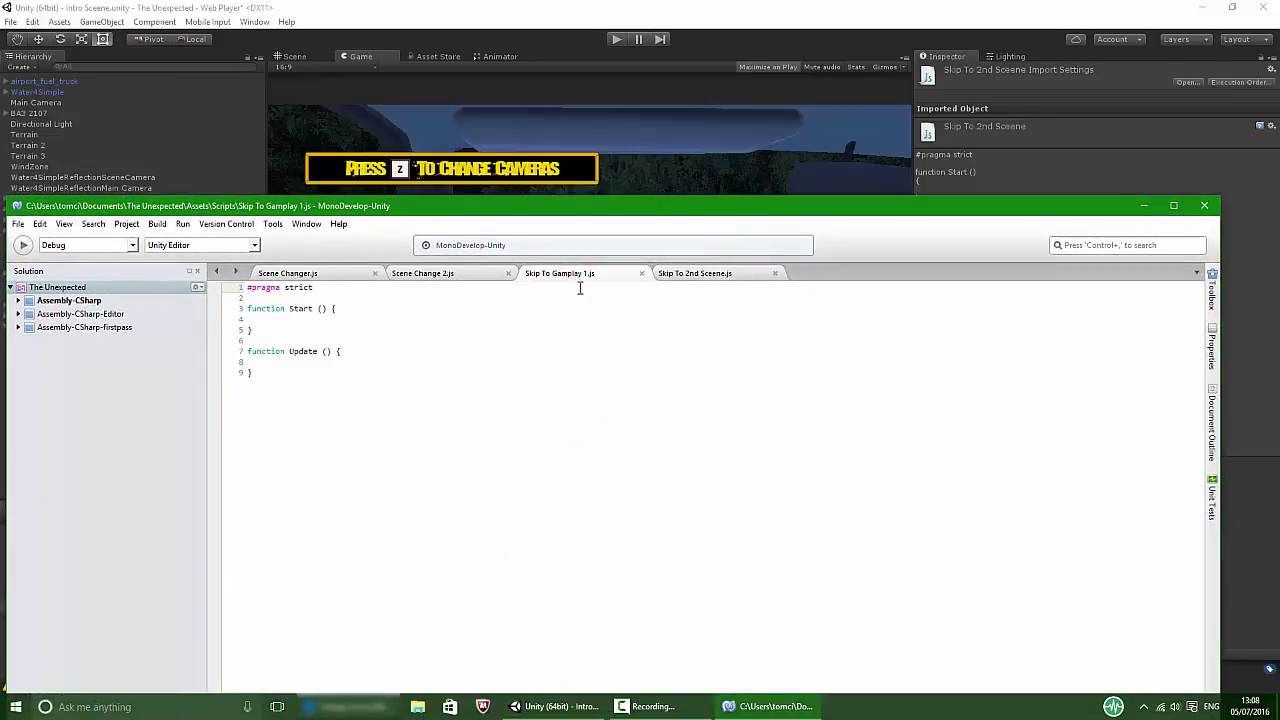
pyautogui.click(686, 275)
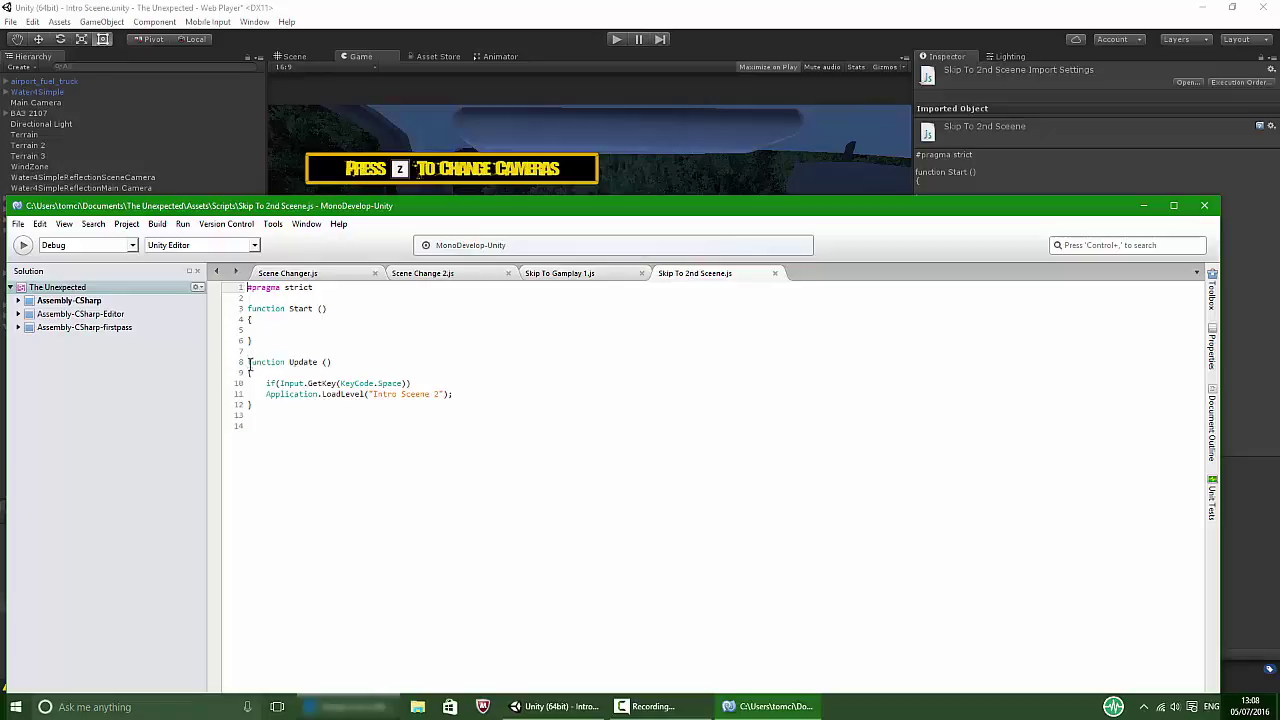
pyautogui.moveTo(266, 383); pyautogui.dragTo(477, 395)
pyautogui.hotkey('ctrl', 'c')
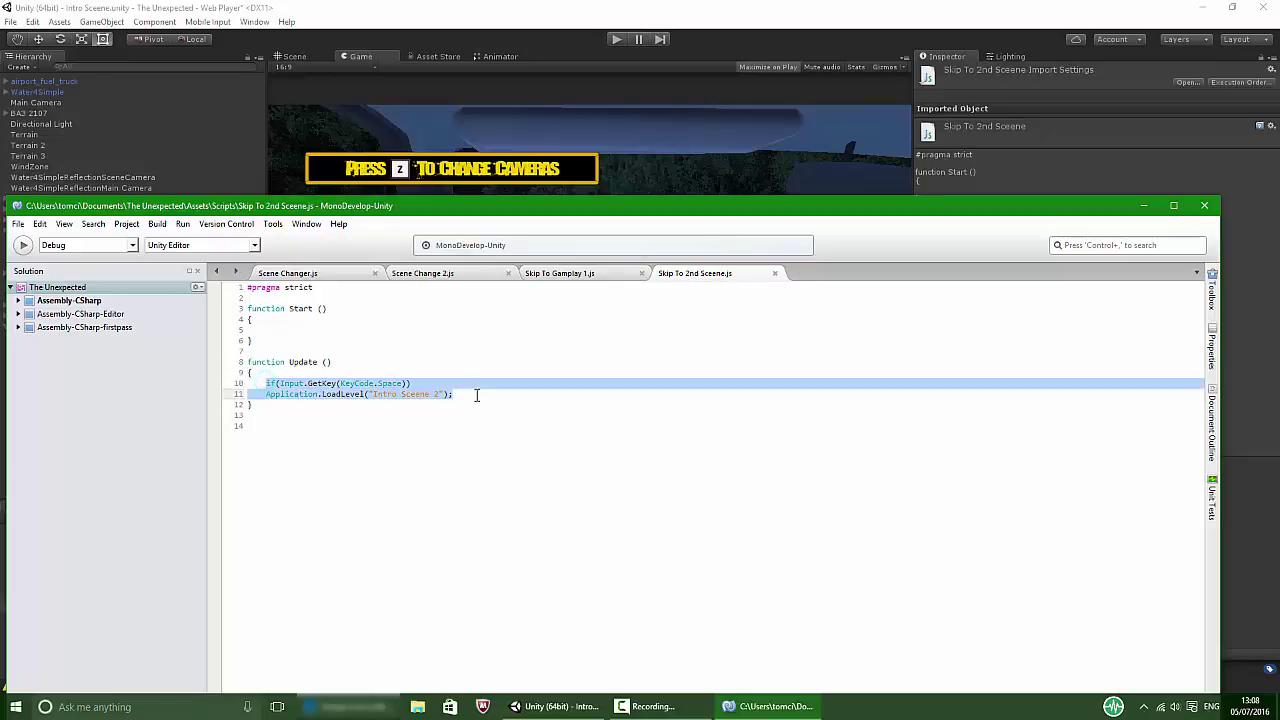
# Paste the copied lines into Skip To Gamplay 1's Update function, set LoadLevel to "Game Play 1", and save the script.
pyautogui.click(570, 276)
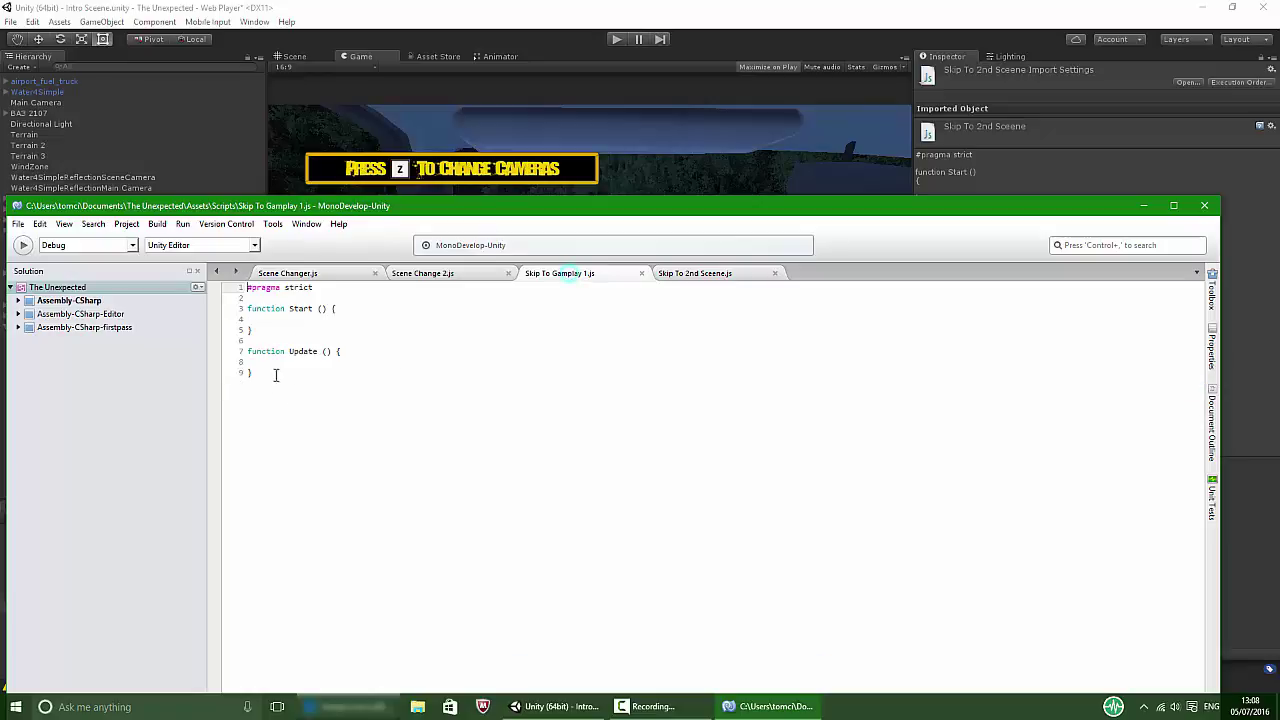
pyautogui.click(337, 352)
pyautogui.press('Return')
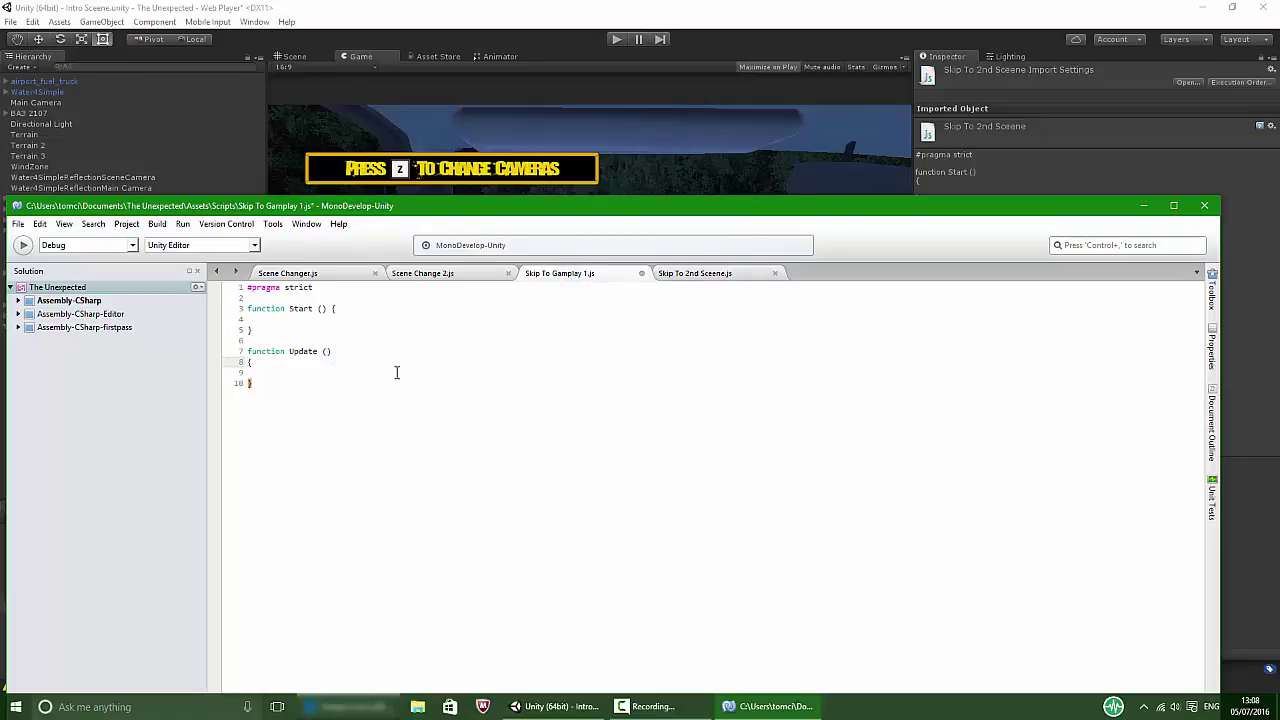
pyautogui.click(396, 372)
pyautogui.hotkey('ctrl', 'v')
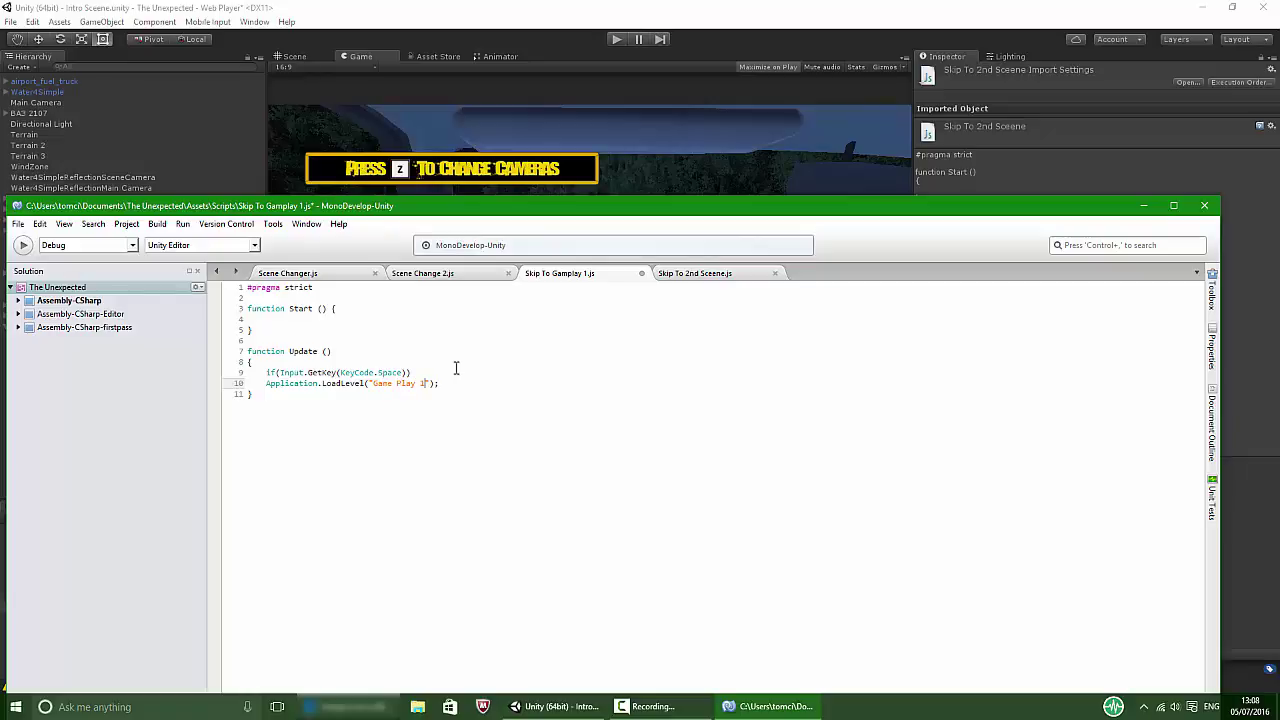
pyautogui.click(17, 223)
pyautogui.click(30, 275)
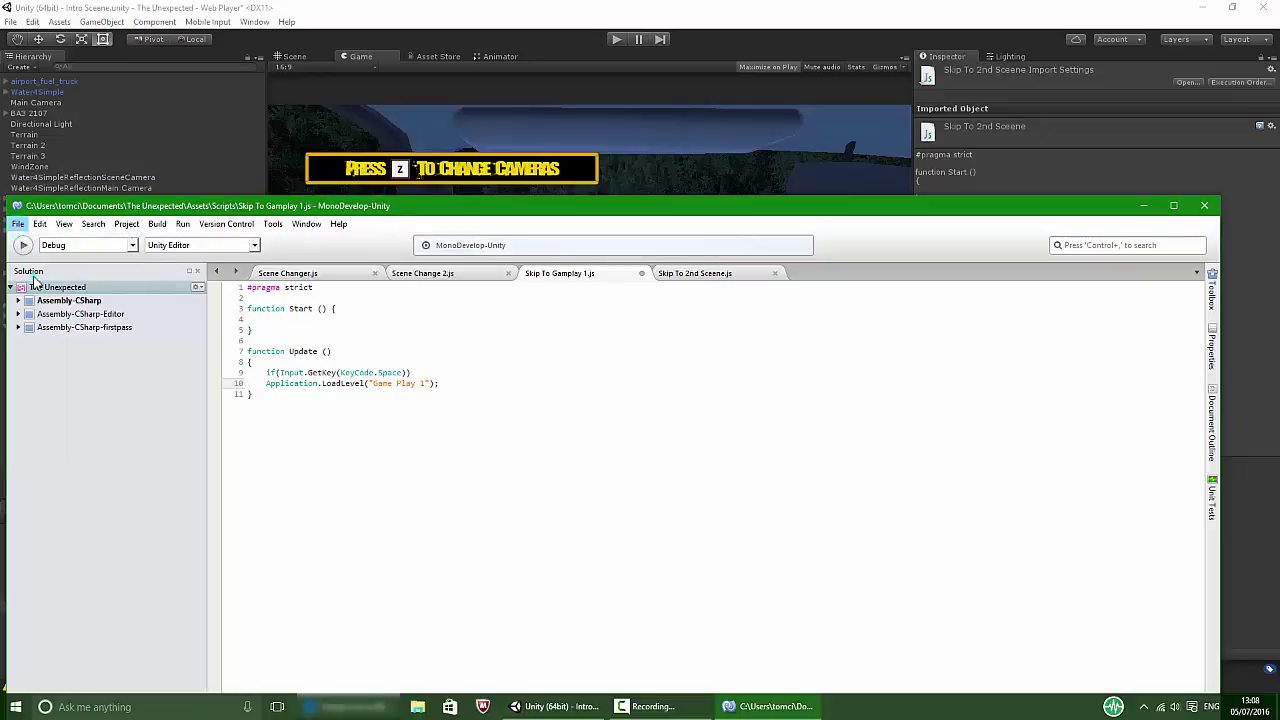
# Return to Unity and open the Intro Sceene 2 scene, saving the changes to Intro Sceene.
pyautogui.click(4, 375)
pyautogui.click(29, 404)
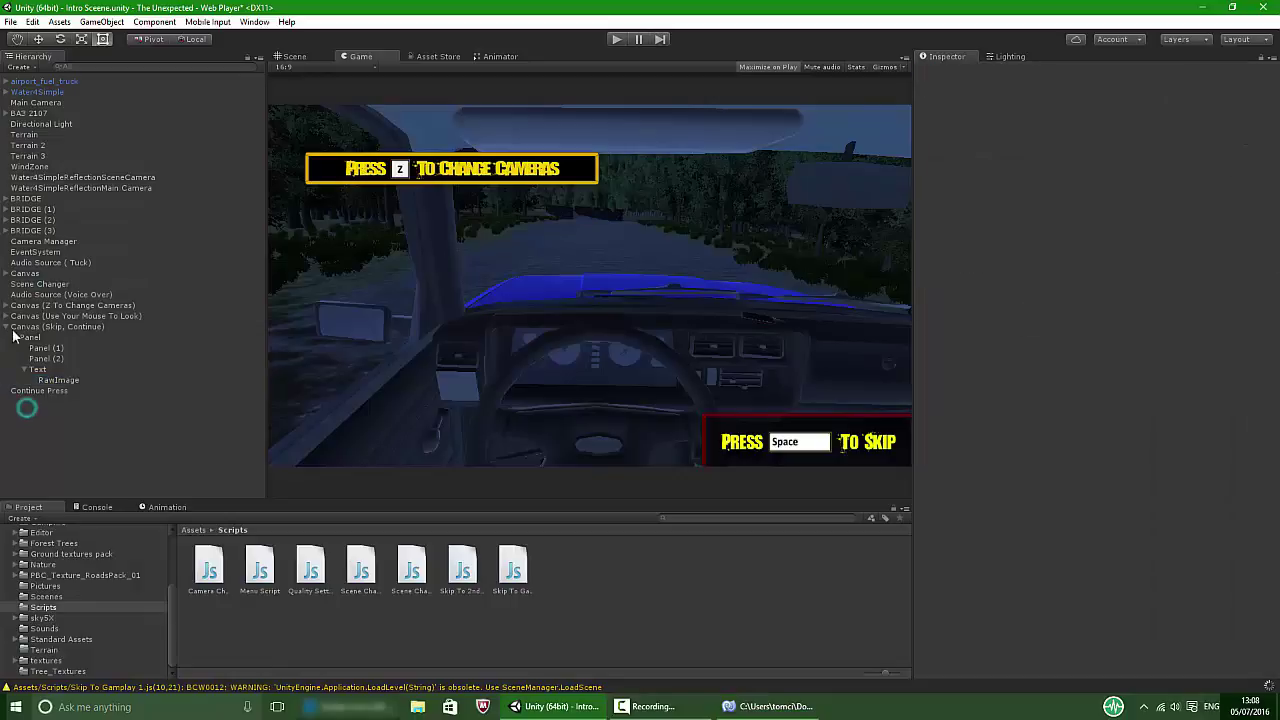
pyautogui.click(46, 597)
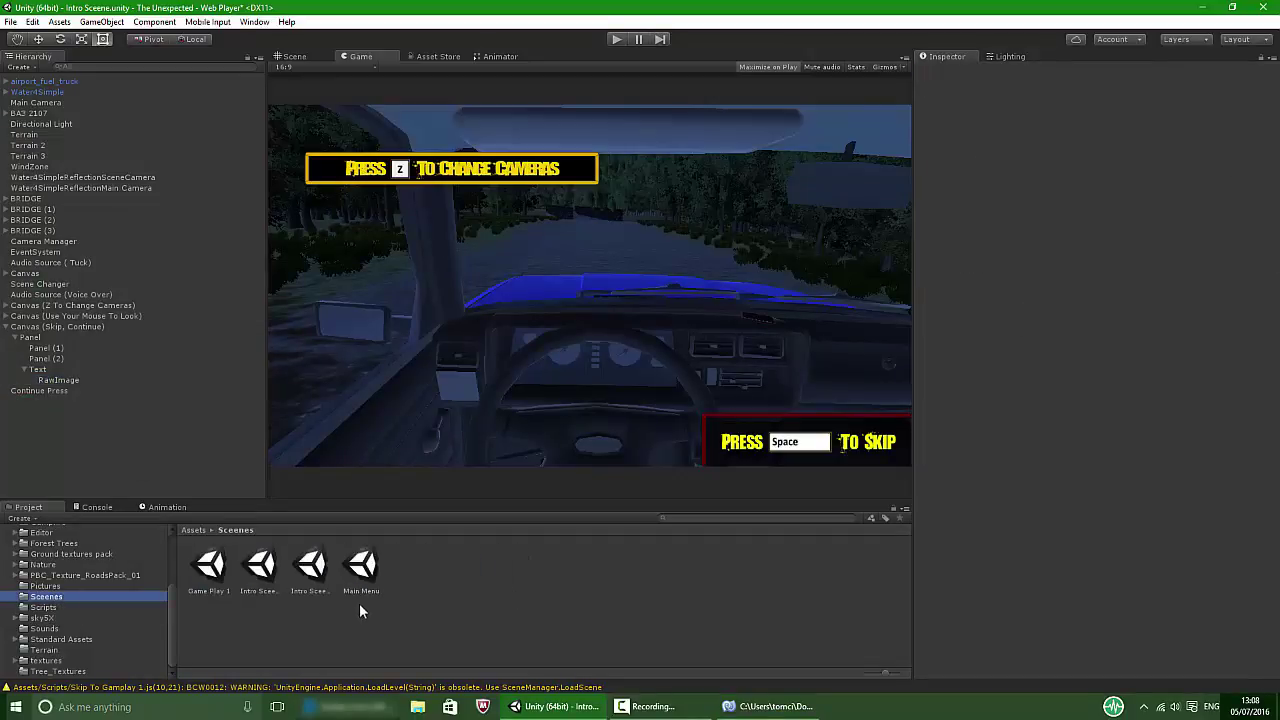
pyautogui.click(260, 575)
pyautogui.doubleClick(310, 568)
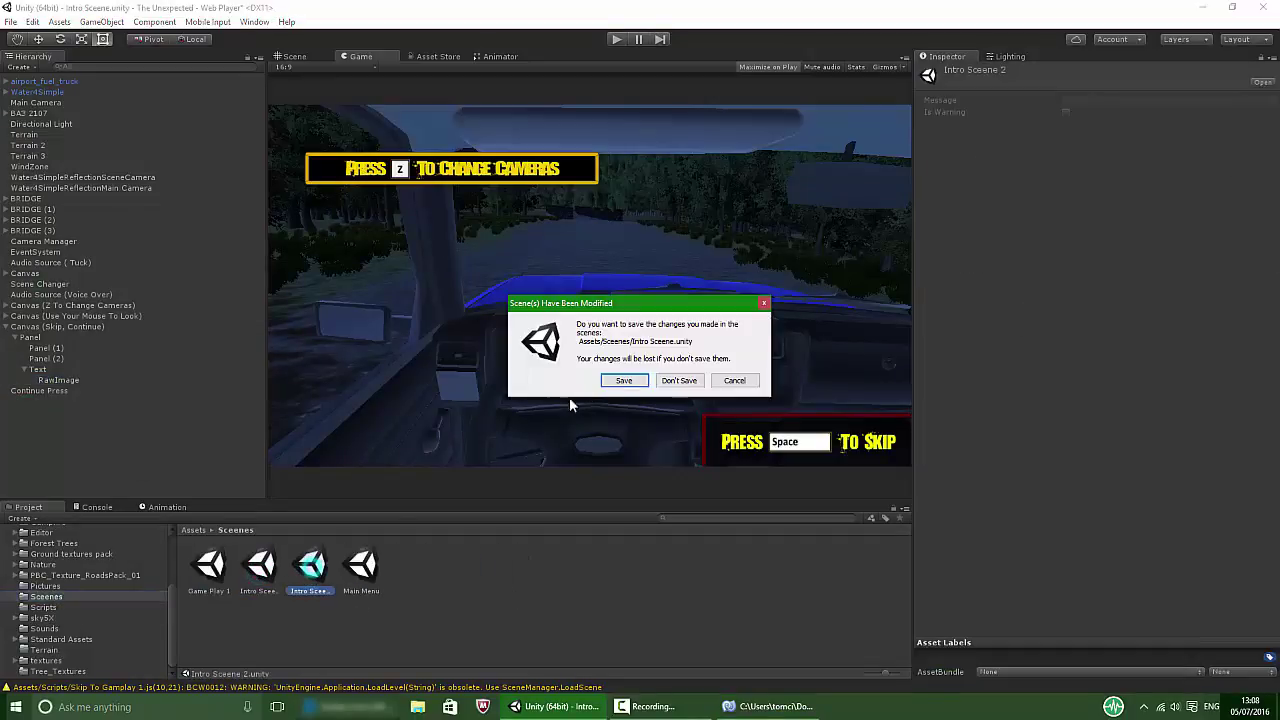
pyautogui.click(622, 381)
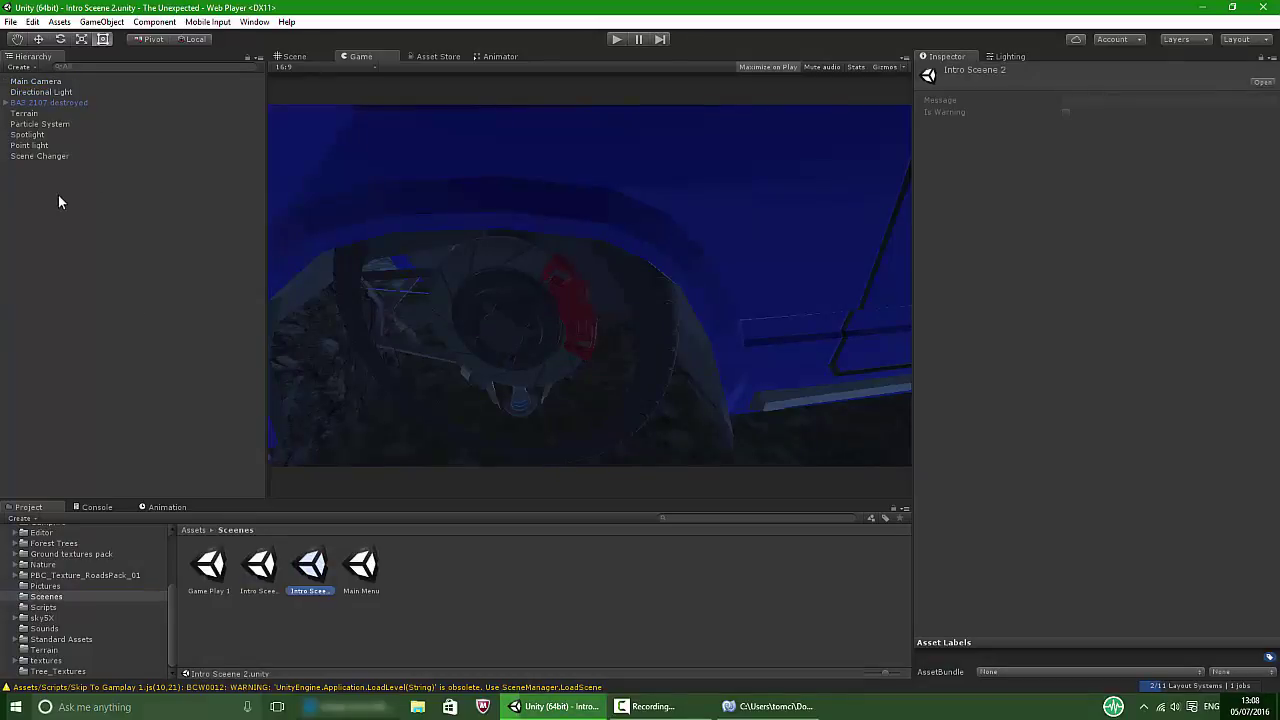
# Create an empty game object at the root of the Intro Sceene 2 hierarchy.
pyautogui.rightClick(41, 185)
pyautogui.click(32, 157)
pyautogui.rightClick(21, 198)
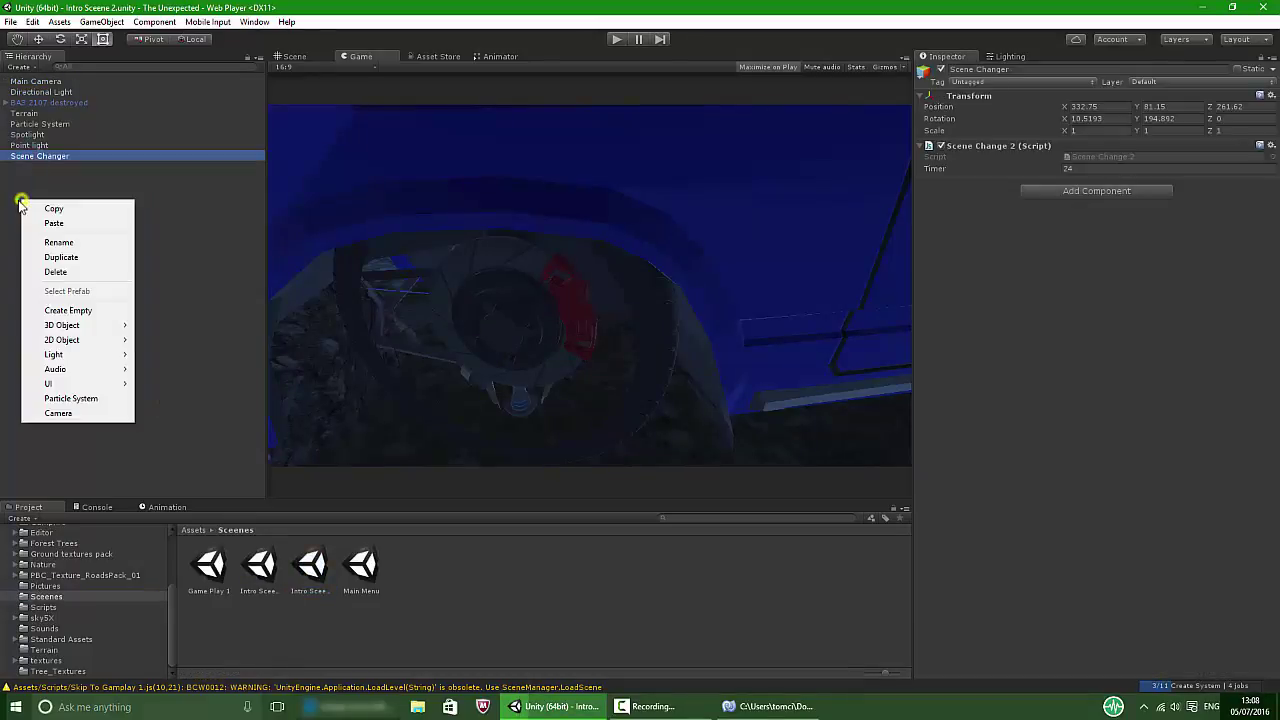
pyautogui.click(18, 201)
pyautogui.rightClick(20, 209)
pyautogui.click(62, 320)
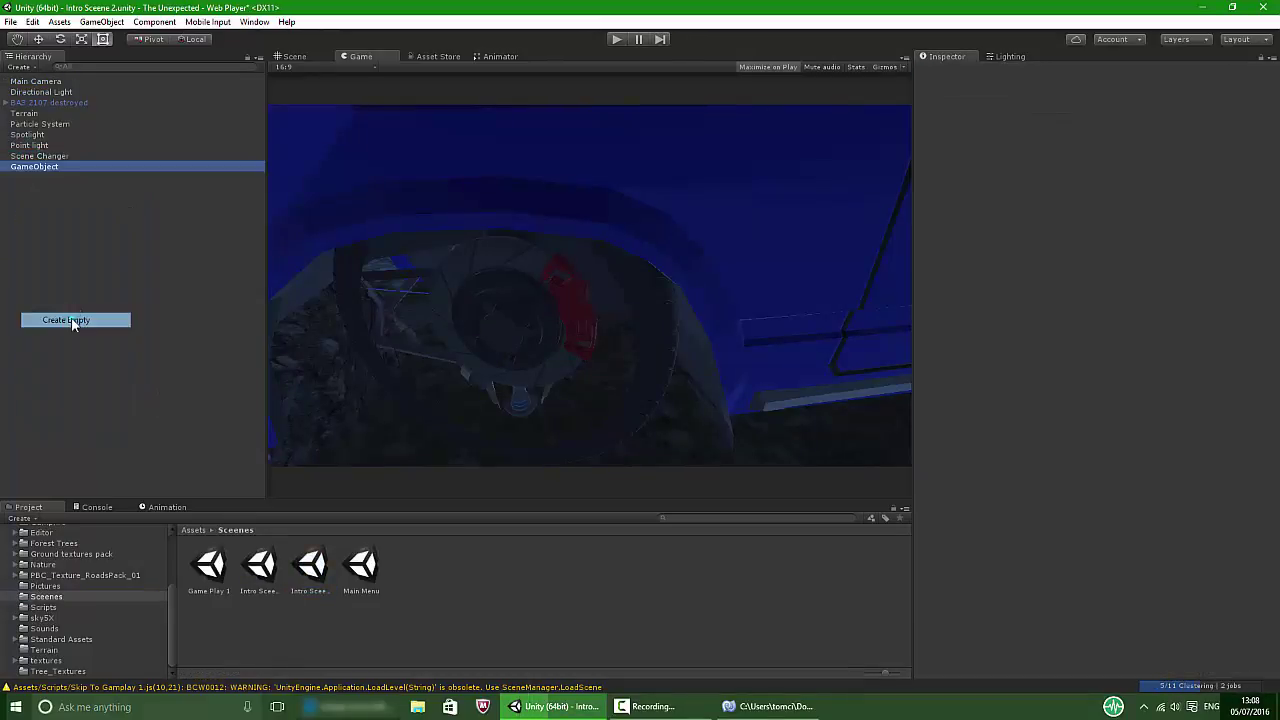
# Rename the new empty game object as Skip Manager.
pyautogui.rightClick(48, 168)
pyautogui.click(103, 215)
pyautogui.write('Skip')
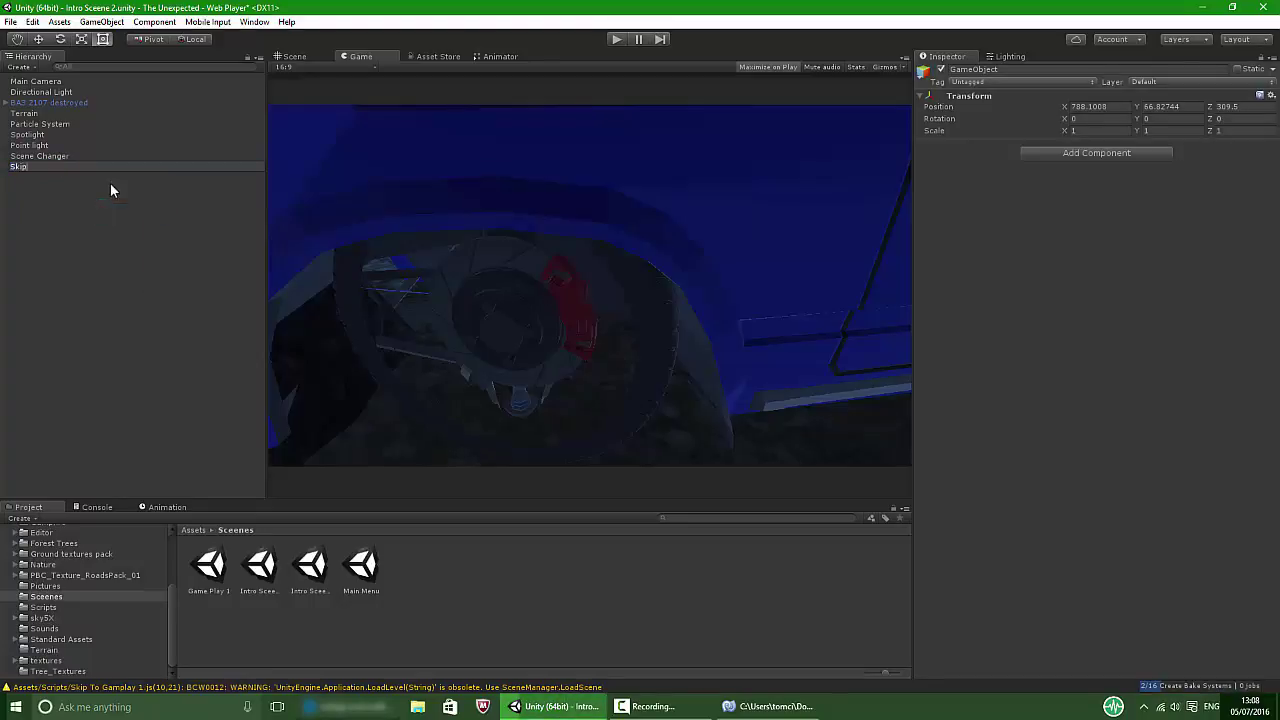
pyautogui.write(' Ma')
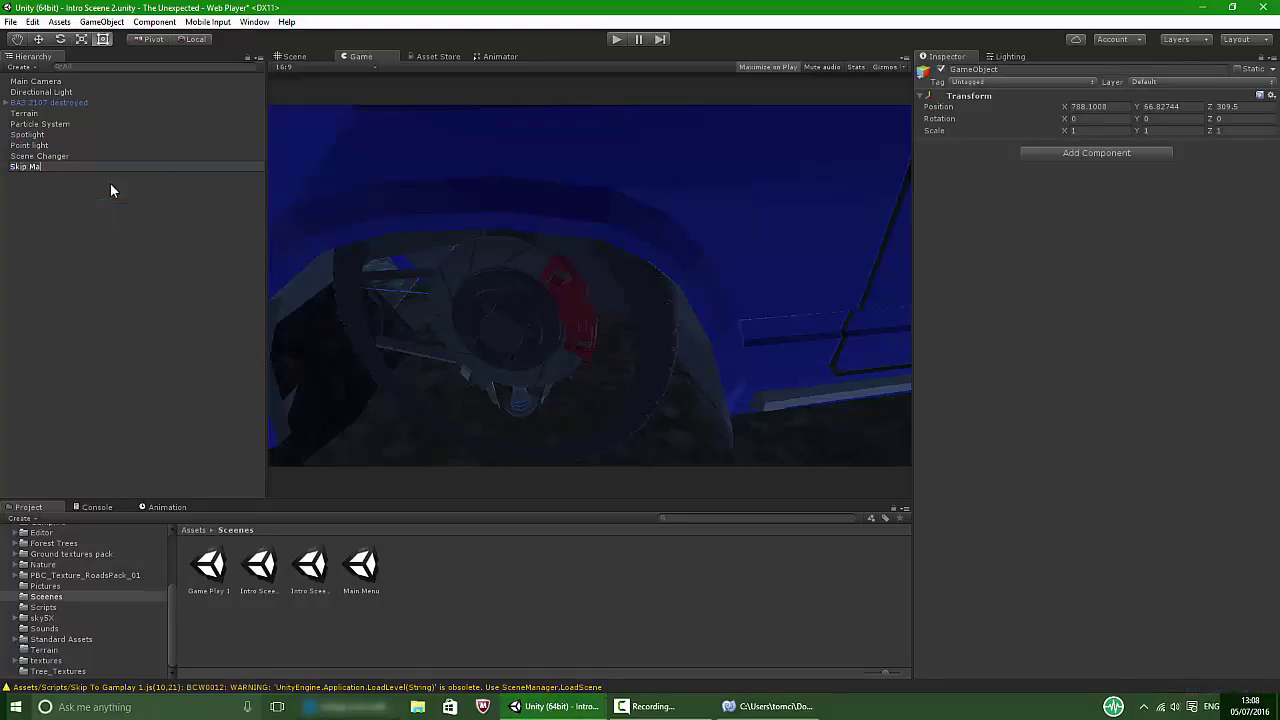
pyautogui.write('nager')
pyautogui.press('Return')
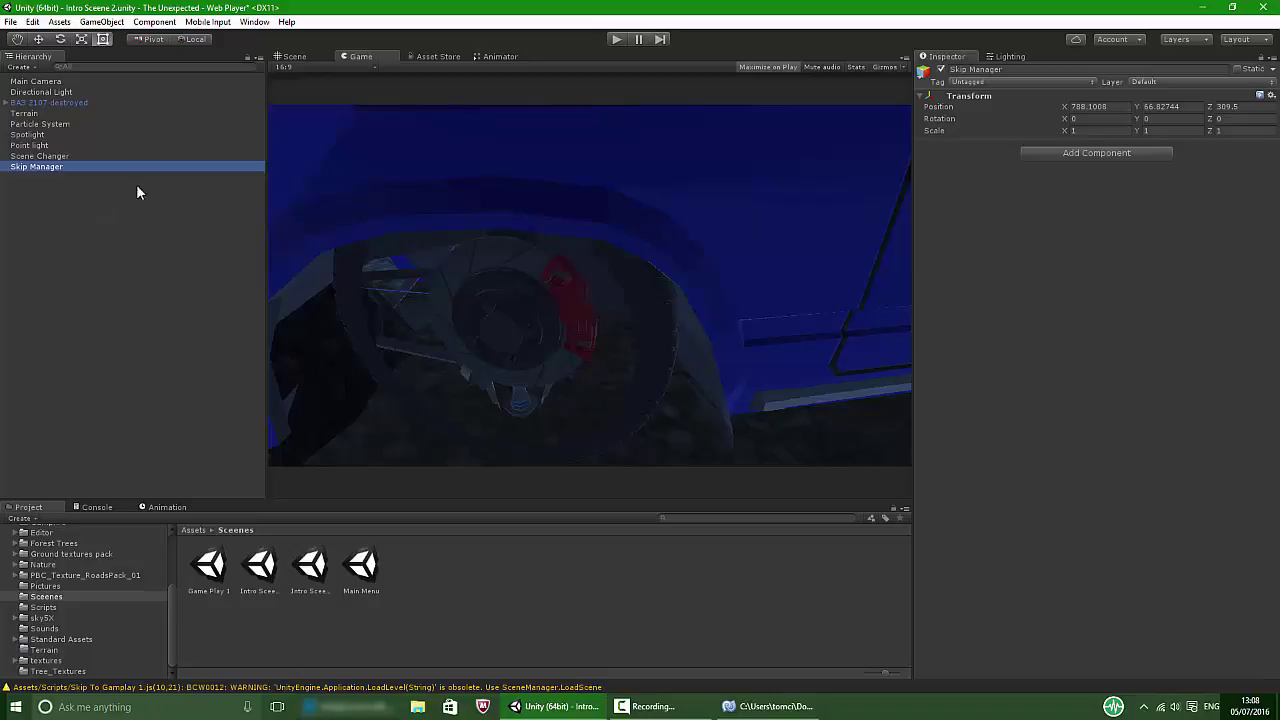
# Attach the Skip To Gamplay 1 script from the Scripts folder to the Skip Manager object.
pyautogui.click(40, 617)
pyautogui.click(43, 607)
pyautogui.click(517, 572)
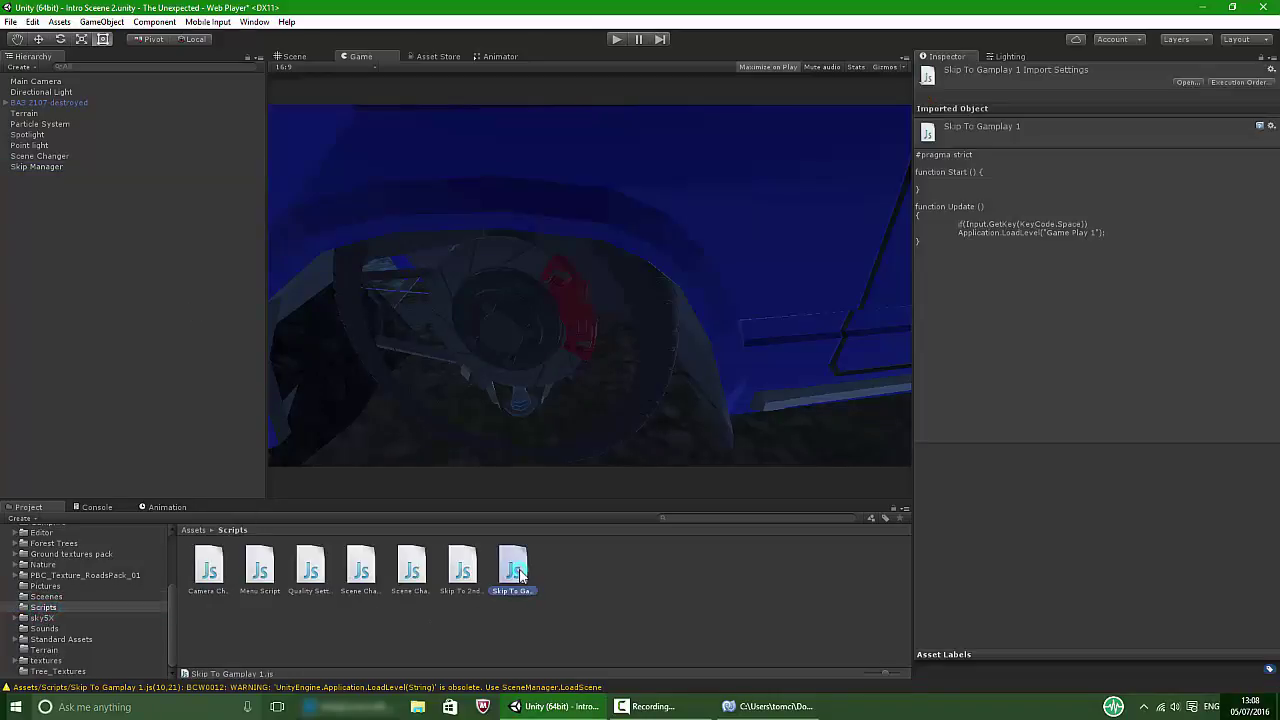
pyautogui.moveTo(131, 304); pyautogui.dragTo(48, 166)
pyautogui.click(172, 235)
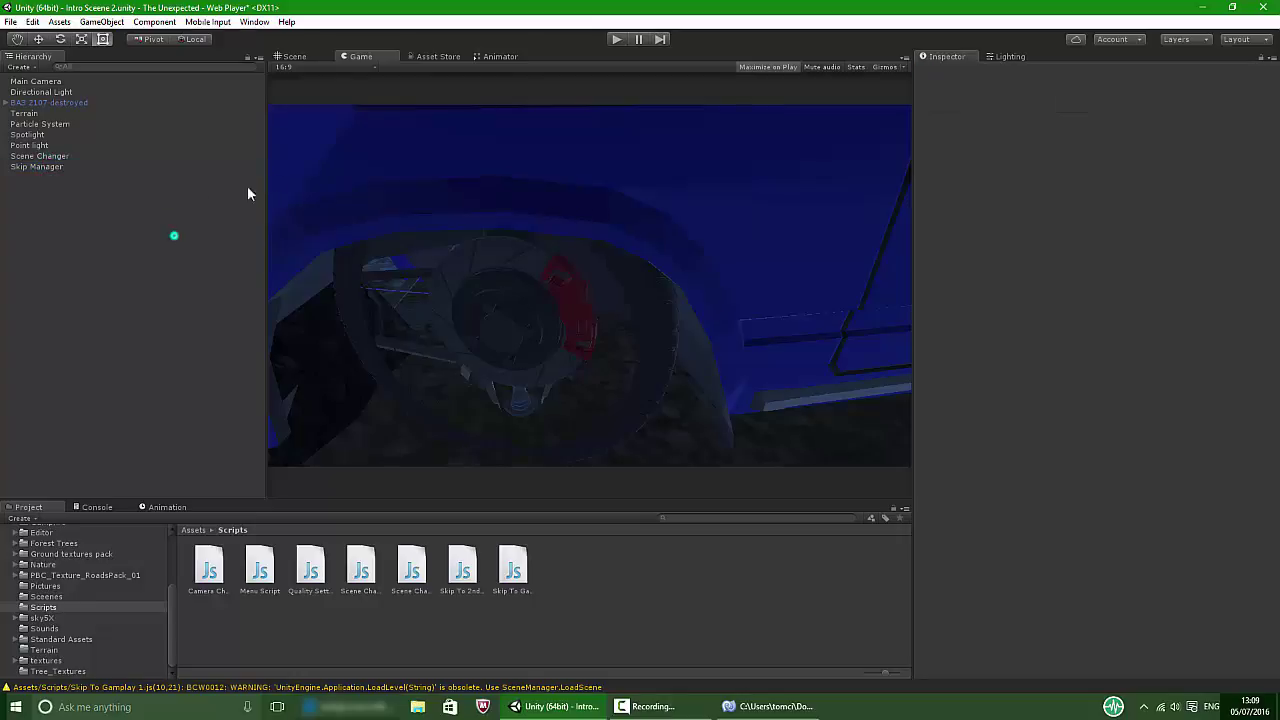
# Run Intro Sceene 2, skip to the gameplay scene with the Space key, and stop the play test.
pyautogui.click(617, 40)
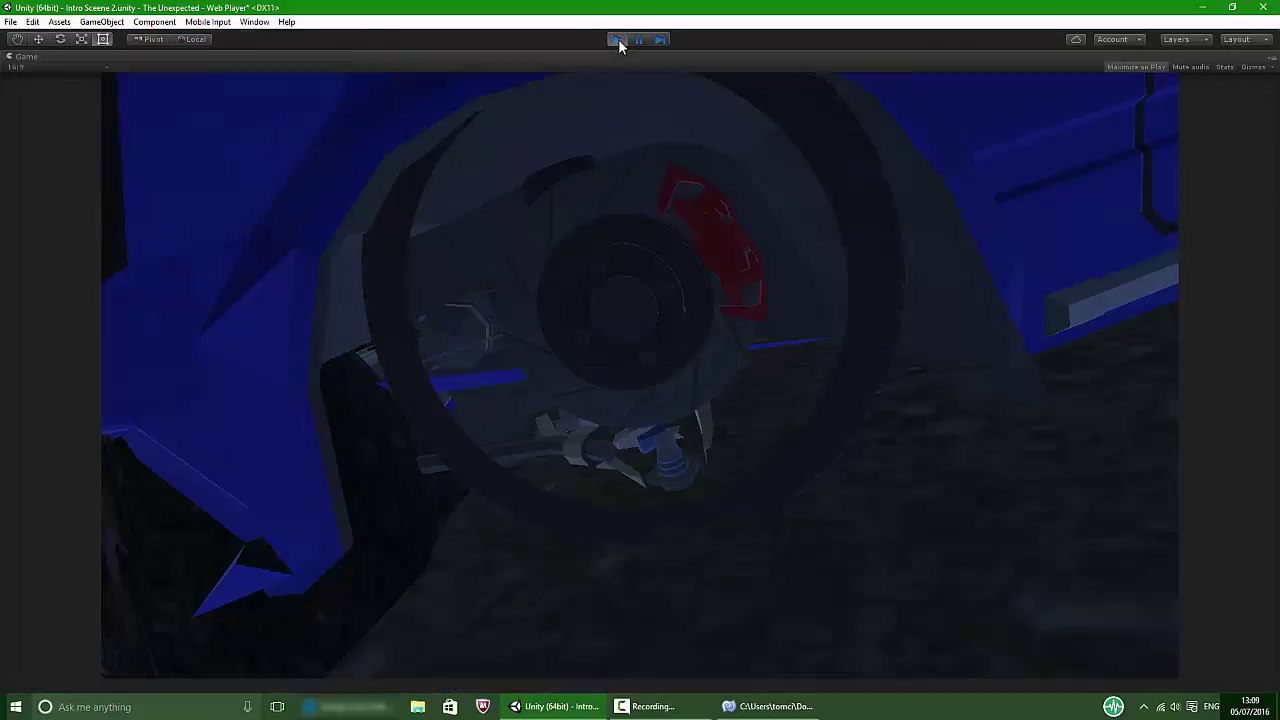
pyautogui.press('space')
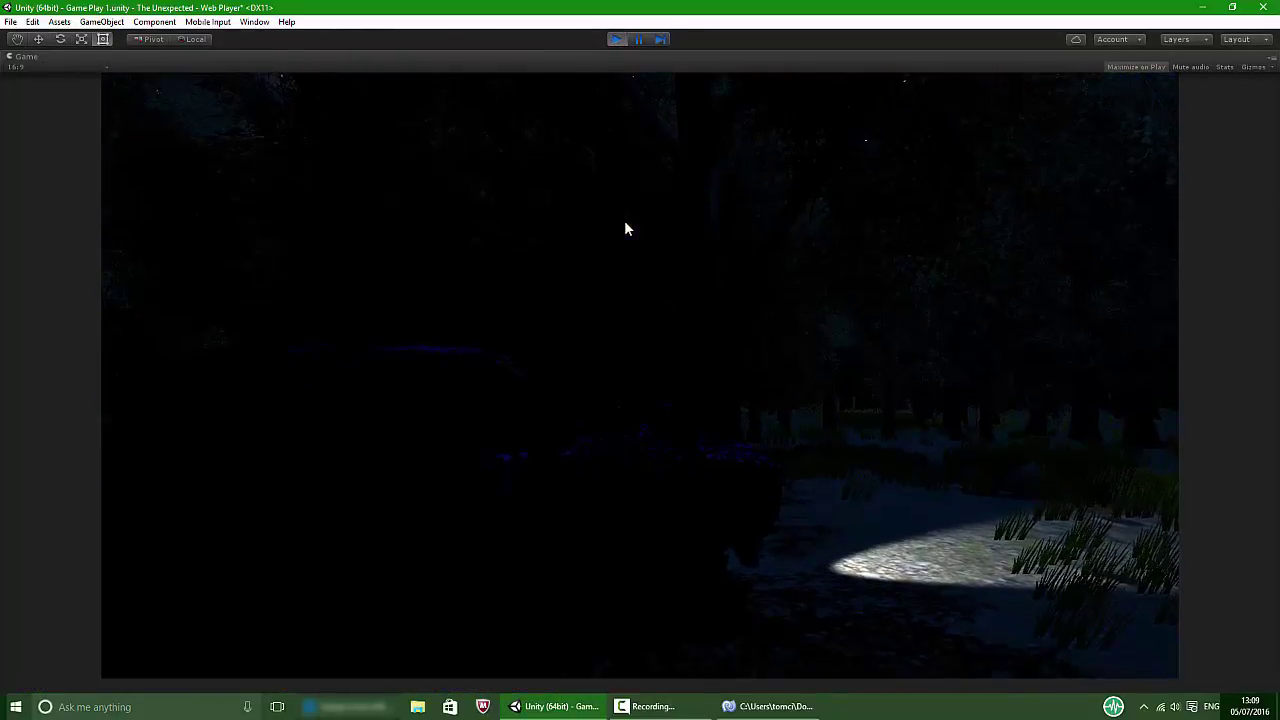
pyautogui.click(625, 223)
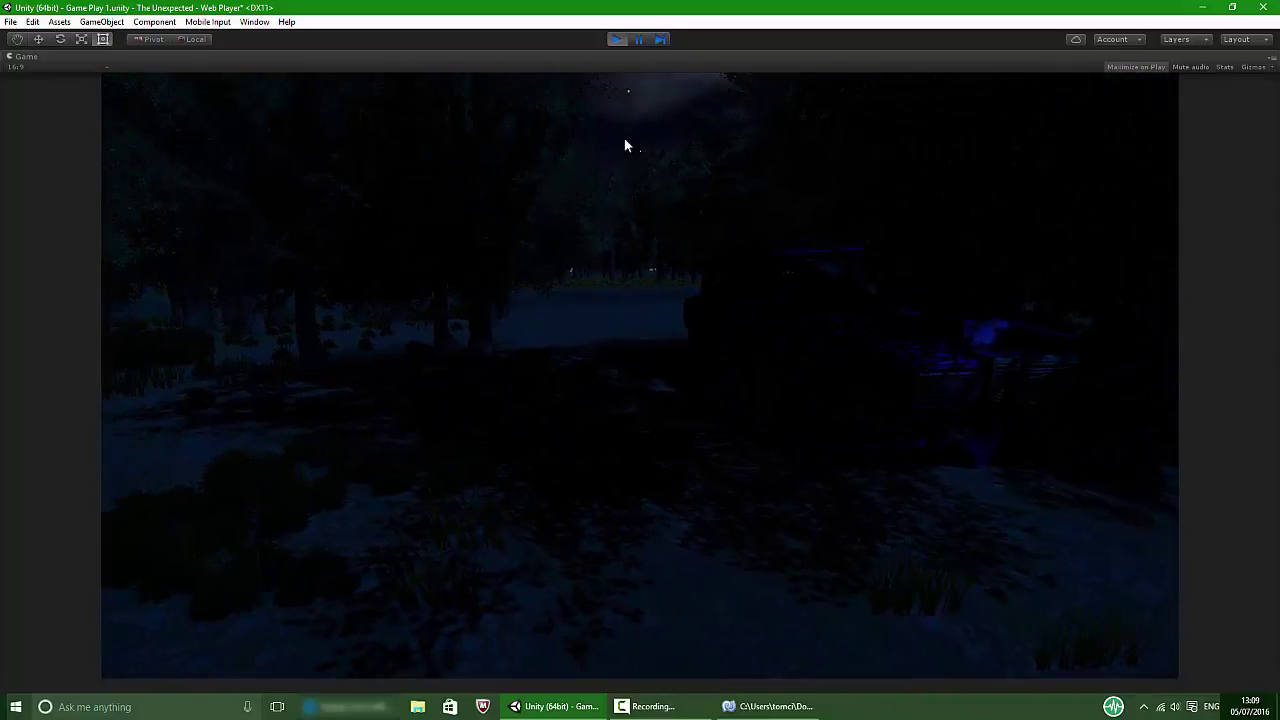
pyautogui.click(617, 39)
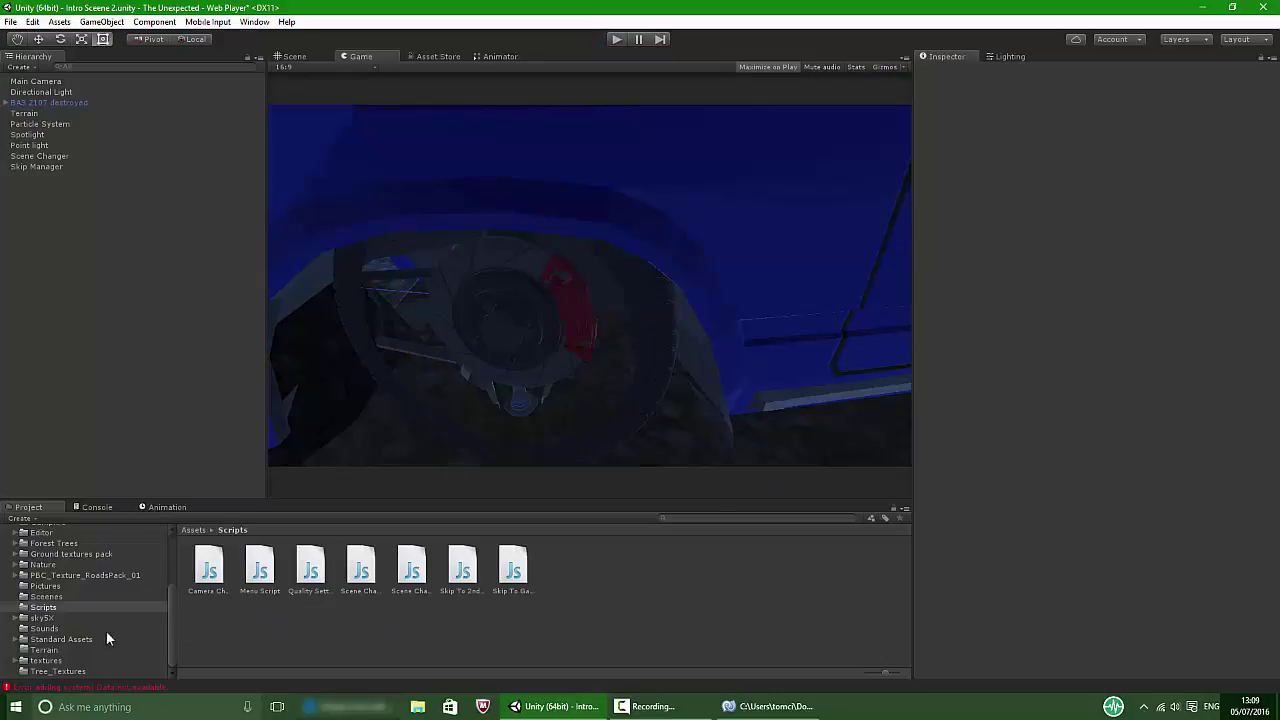
# Open the Intro Sceene scene from the Sceenes folder.
pyautogui.click(50, 597)
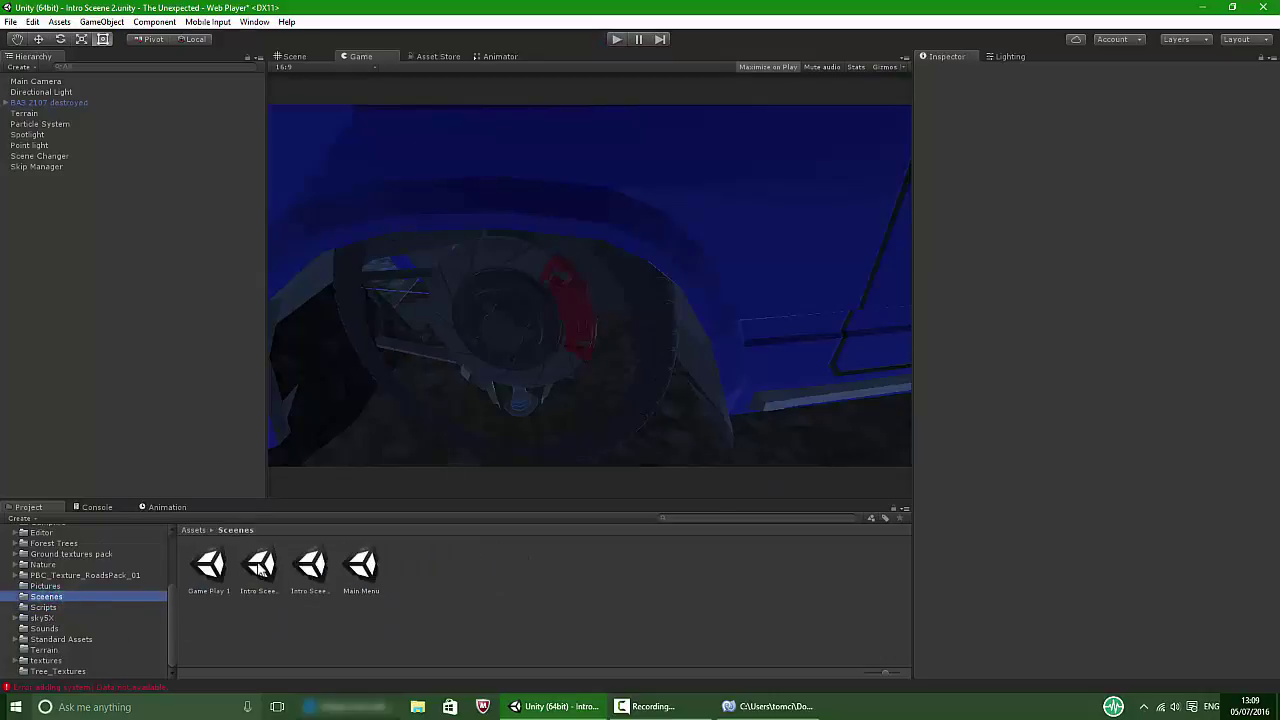
pyautogui.click(305, 568)
pyautogui.click(259, 567)
pyautogui.doubleClick(259, 567)
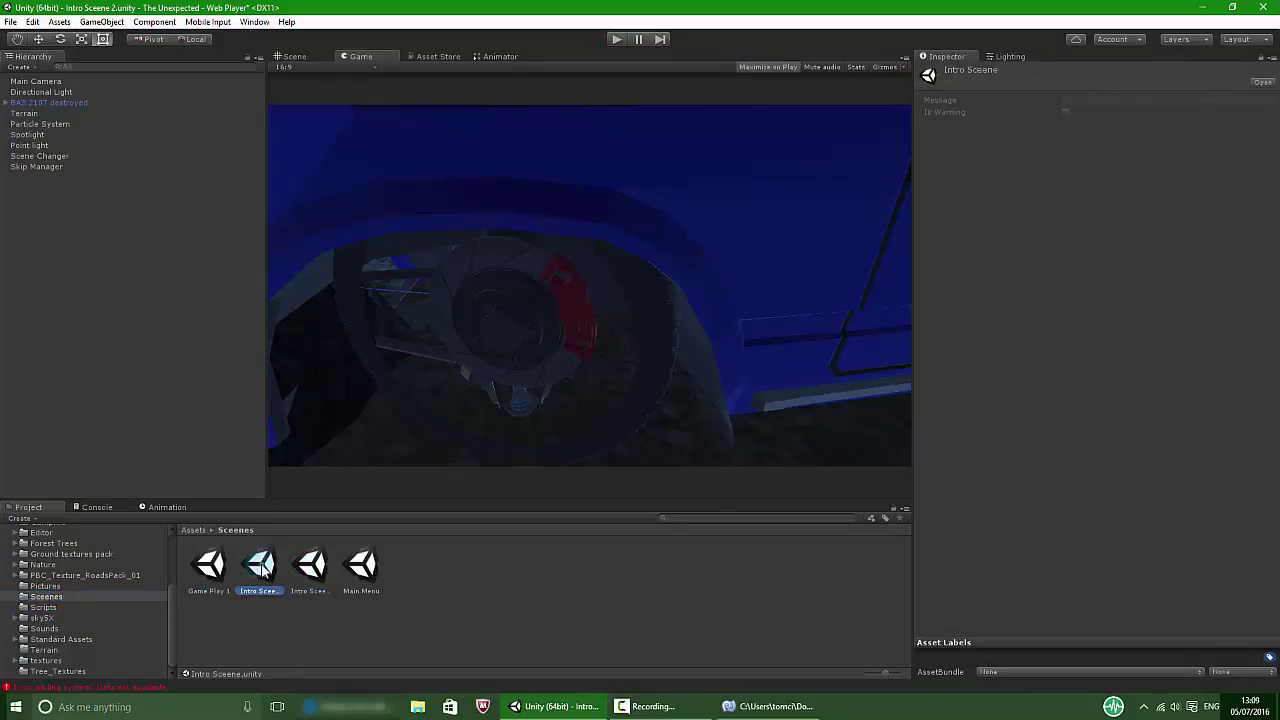
# Copy the Canvas (Skip, Continue) object from the Intro Sceene scene into the Intro Sceene 2 scene.
pyautogui.click(629, 381)
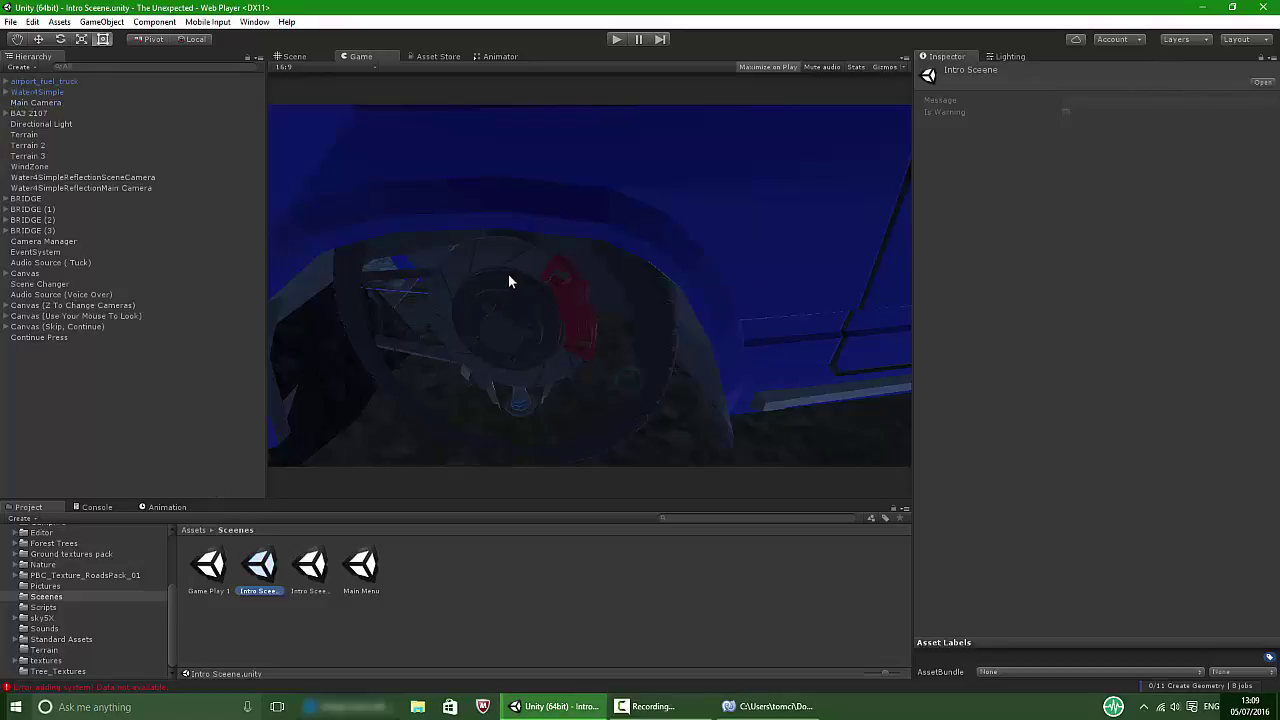
pyautogui.click(20, 327)
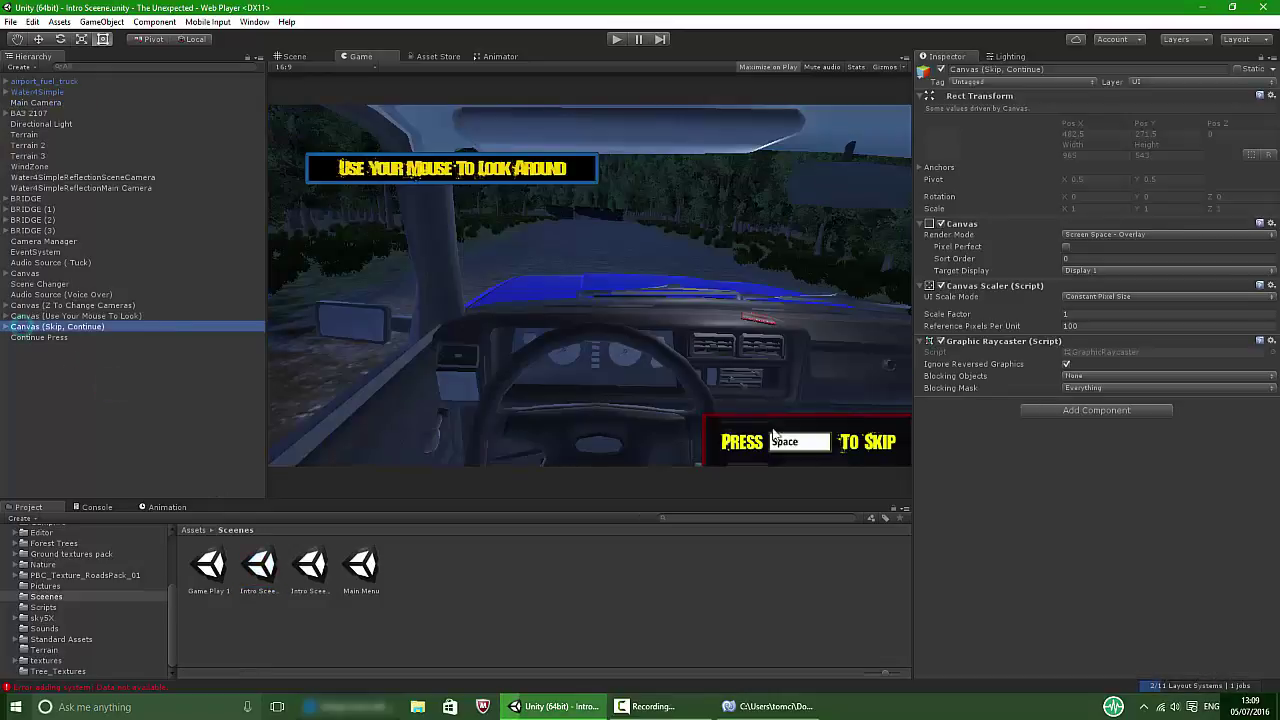
pyautogui.click(75, 345)
pyautogui.click(311, 567)
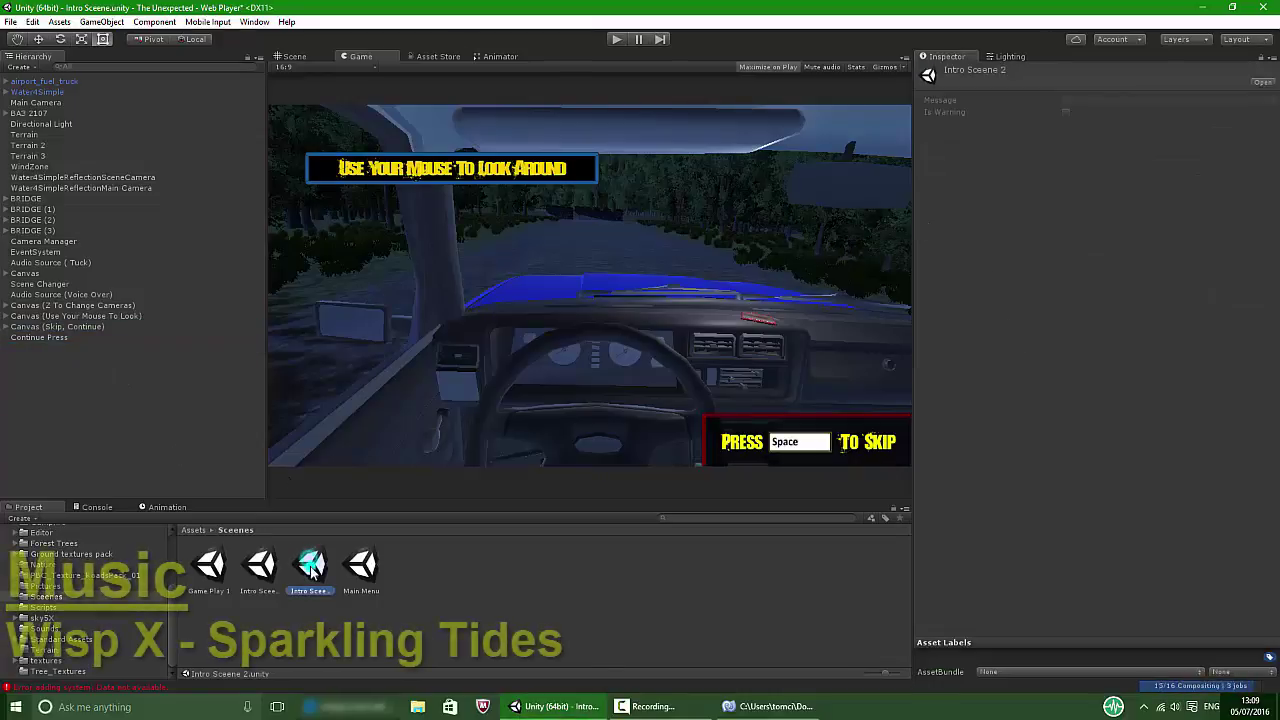
pyautogui.doubleClick(311, 567)
pyautogui.click(629, 380)
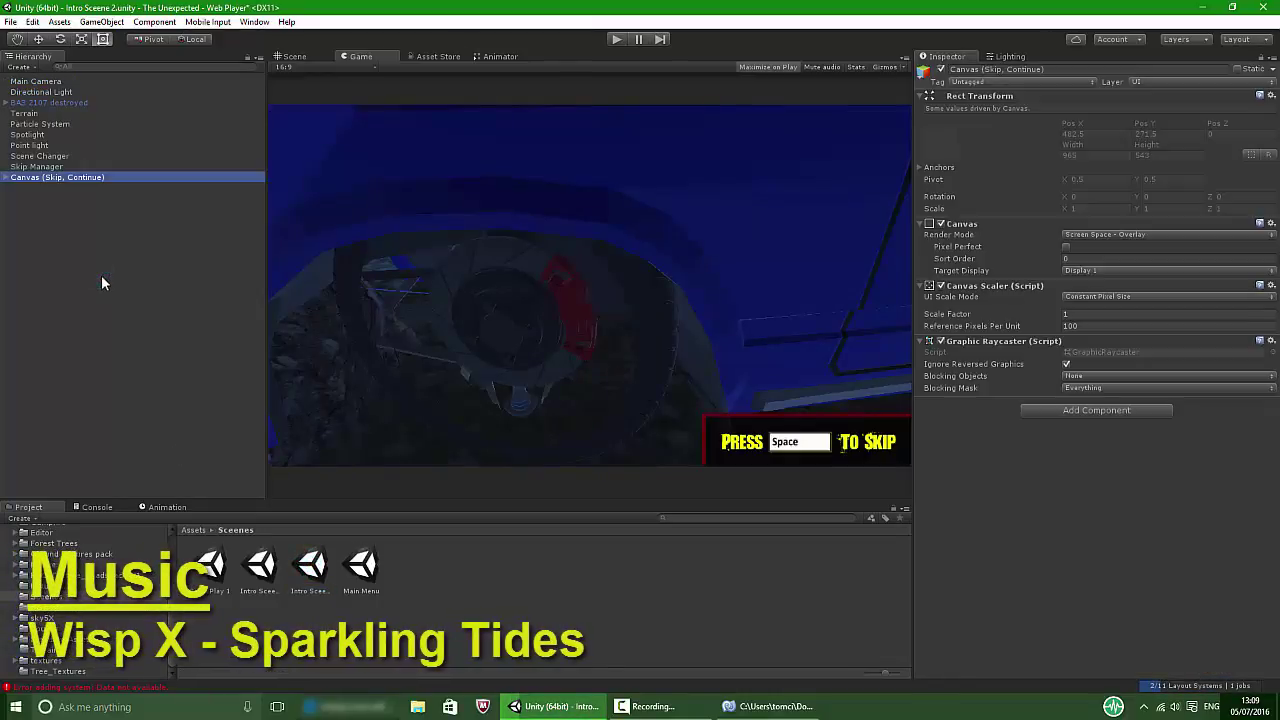
# Play test Intro Sceene 2 with the skip prompt, skip to the gameplay scene, walk around, and stop the test.
pyautogui.click(619, 40)
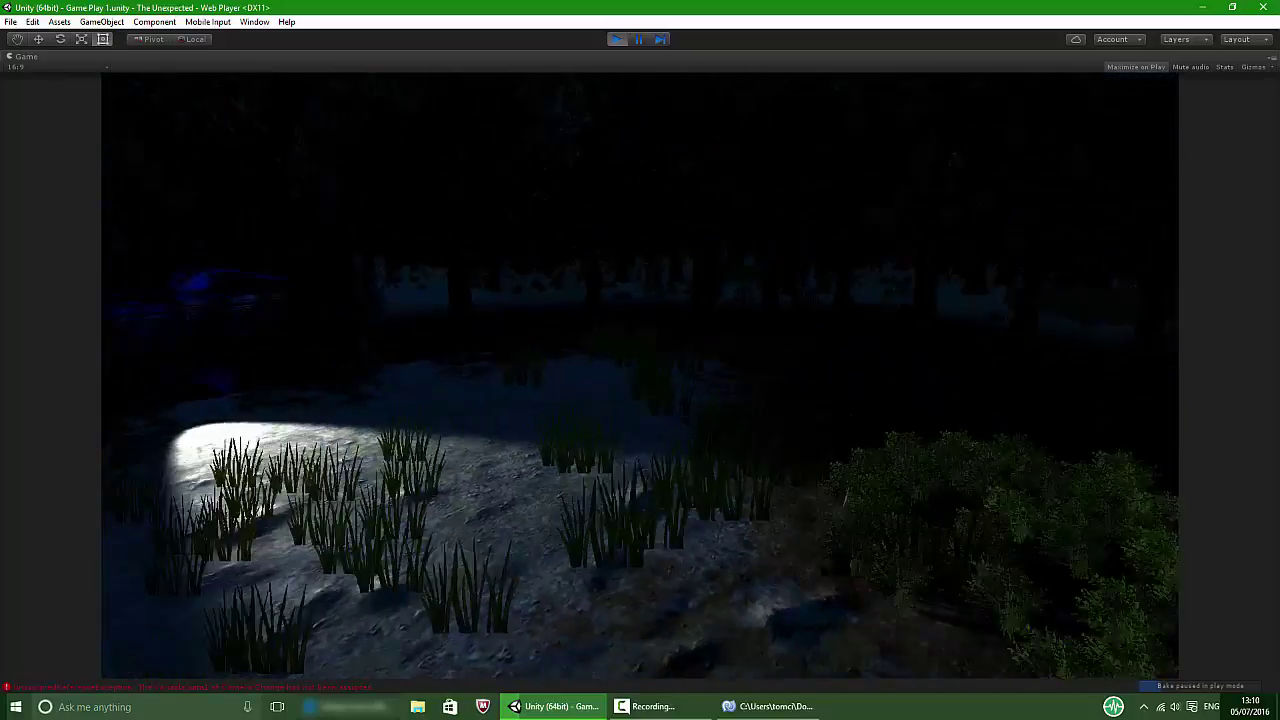
pyautogui.press('w')
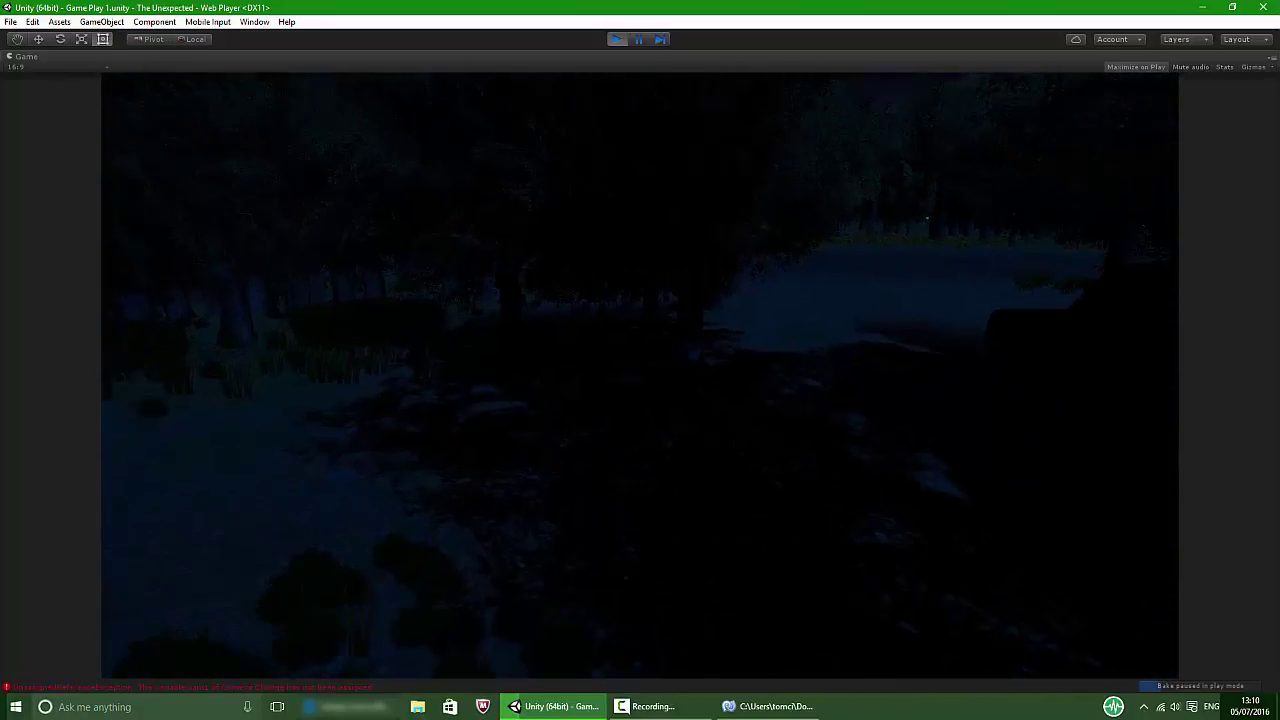
pyautogui.click(616, 39)
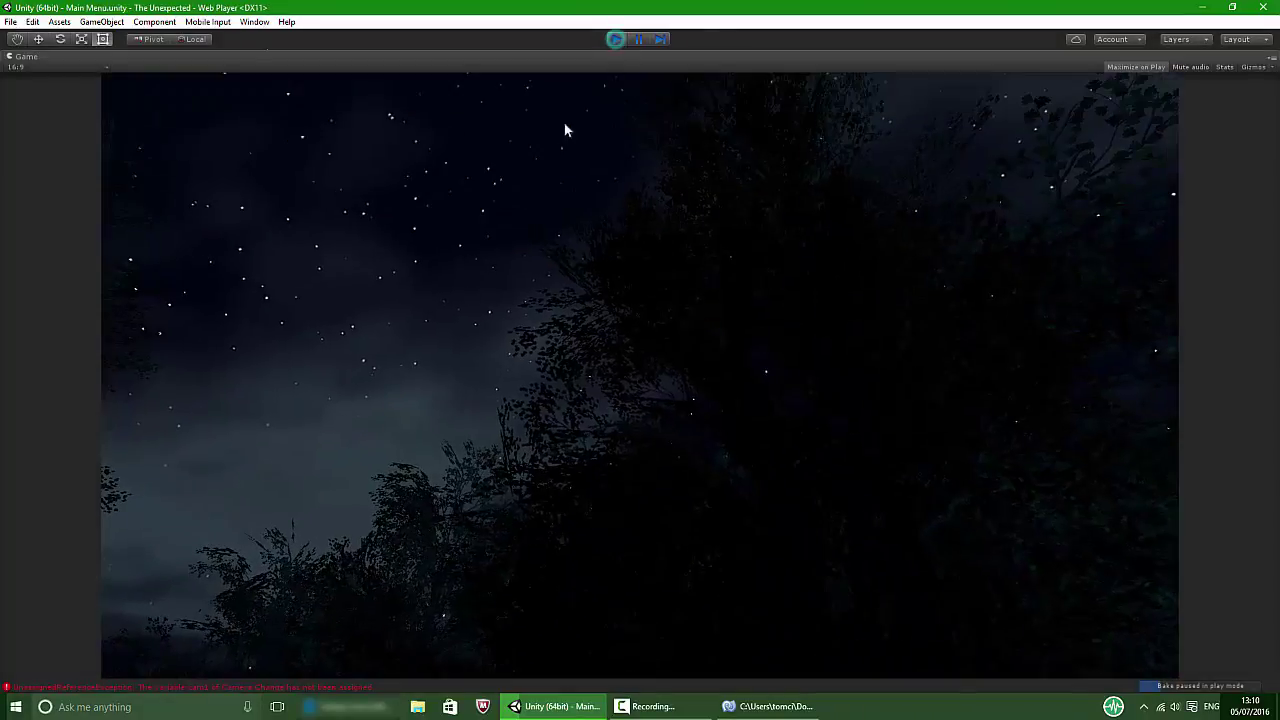
# Open the Game Play 1 scene and show it in a 3D Scene view.
pyautogui.doubleClick(209, 566)
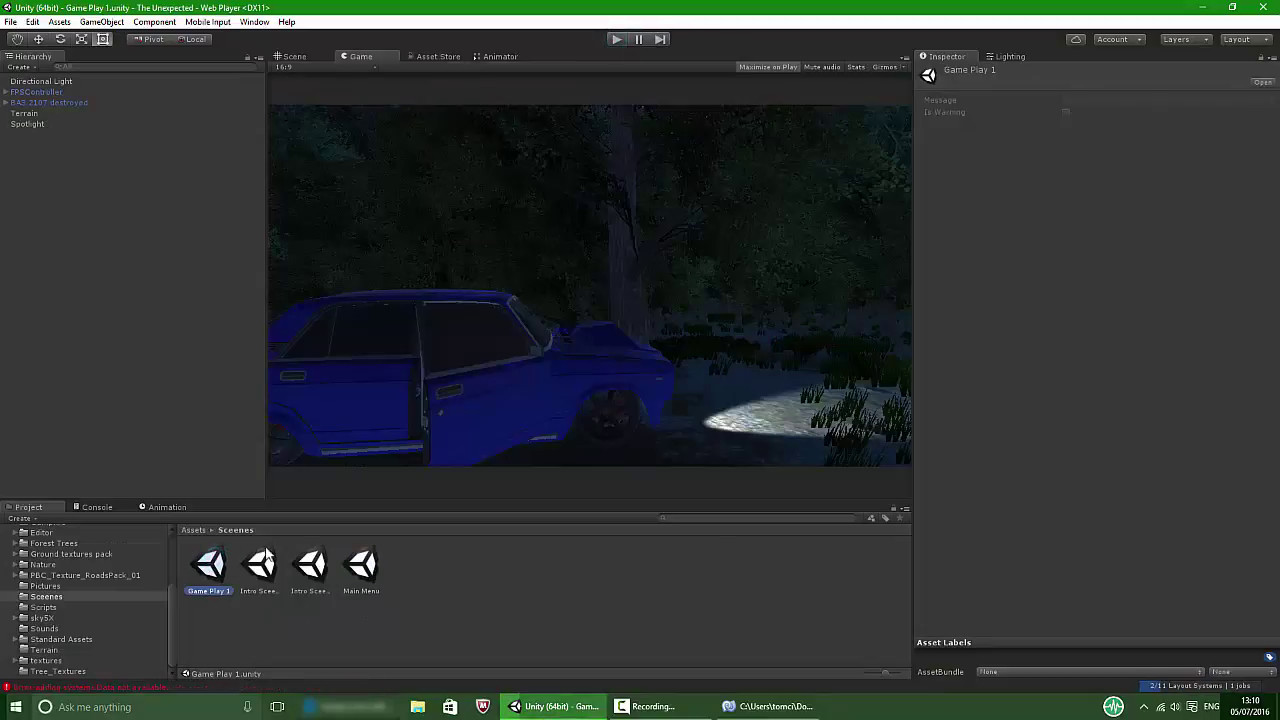
pyautogui.click(293, 55)
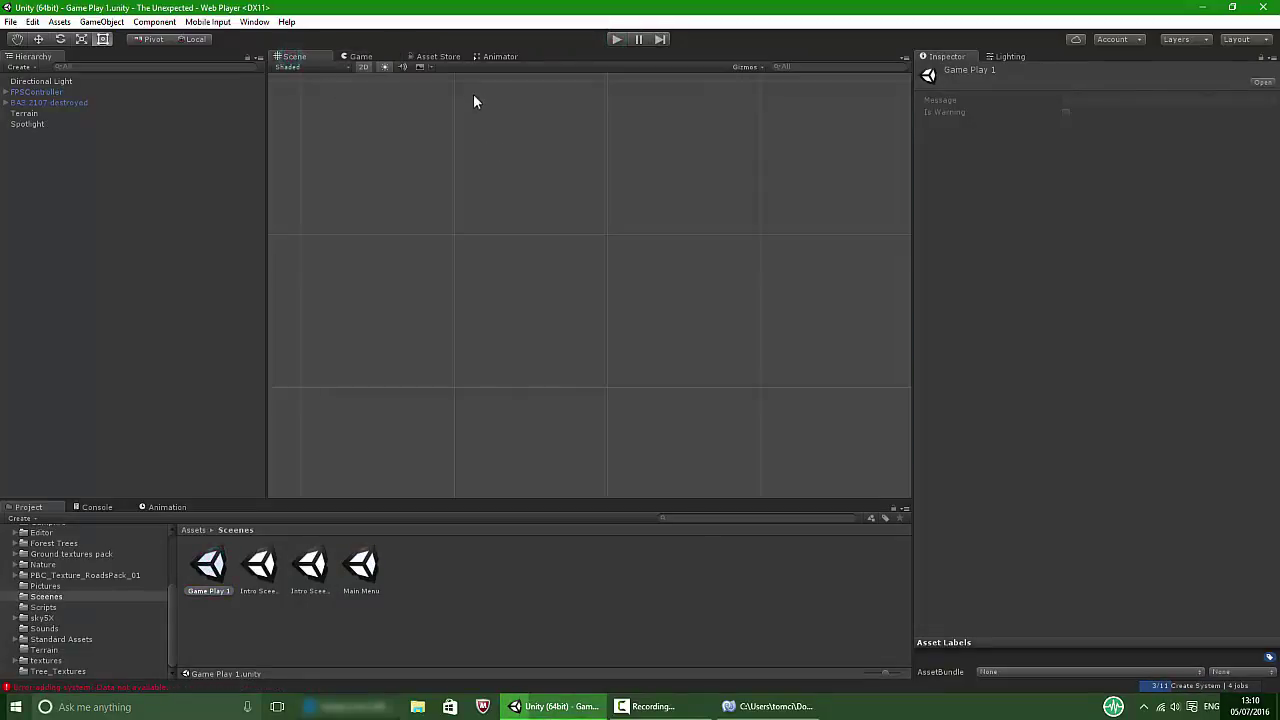
pyautogui.click(363, 66)
pyautogui.moveTo(629, 214); pyautogui.dragTo(22, 608, button='right')
# Examine the terrain assets in the root Assets folder, including the contents of New Terrain 1.
pyautogui.scroll(-5, 642, 255)
pyautogui.scroll(6, 638, 289)
pyautogui.scroll(5, 44, 600)
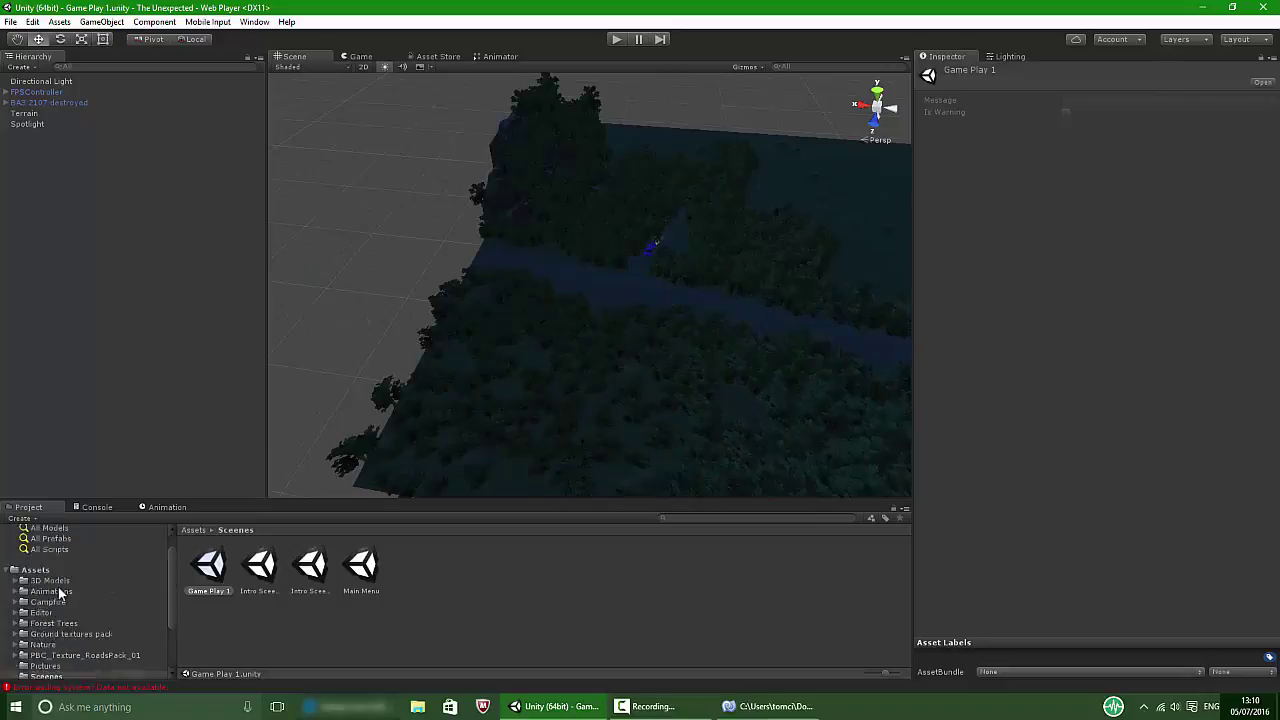
pyautogui.click(40, 594)
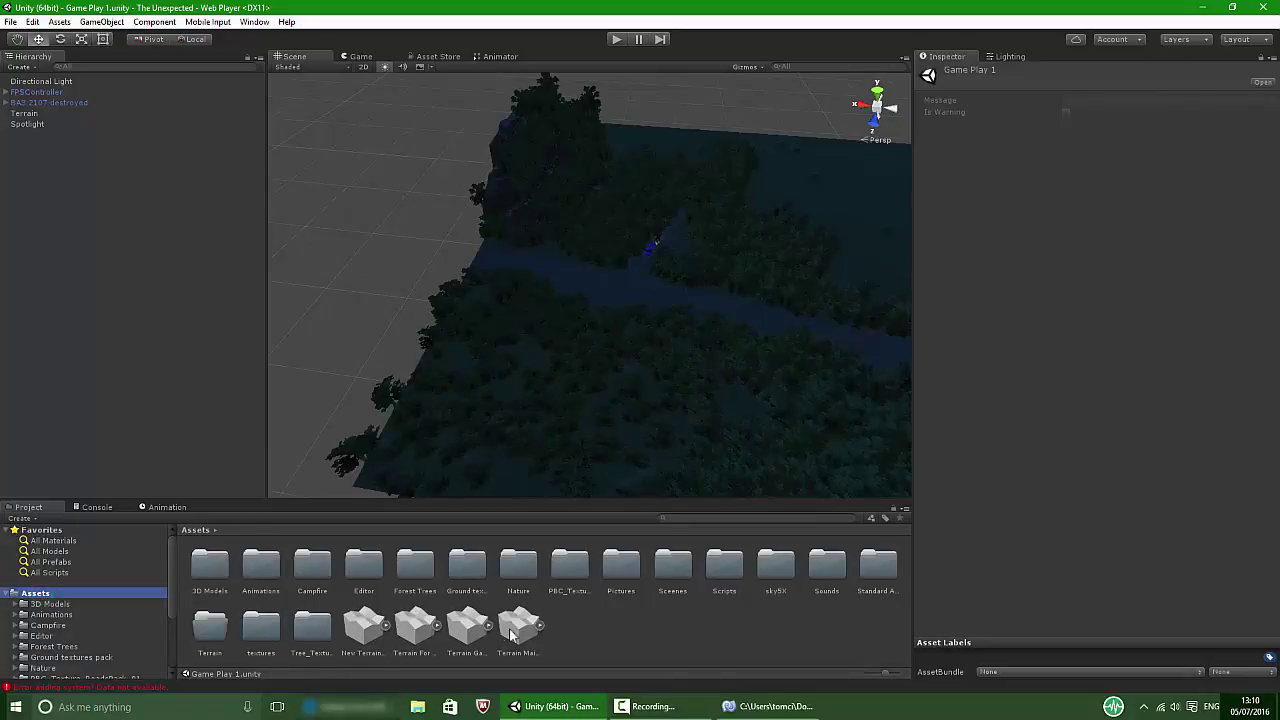
pyautogui.click(380, 637)
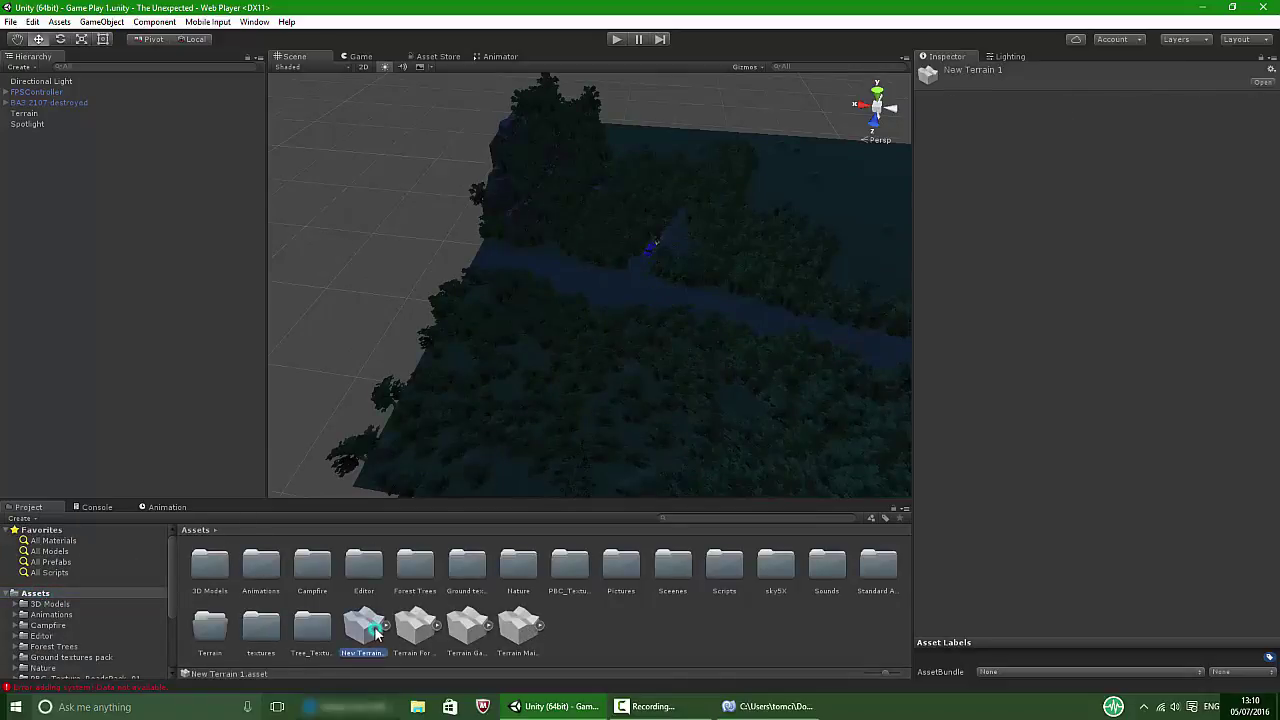
pyautogui.click(386, 626)
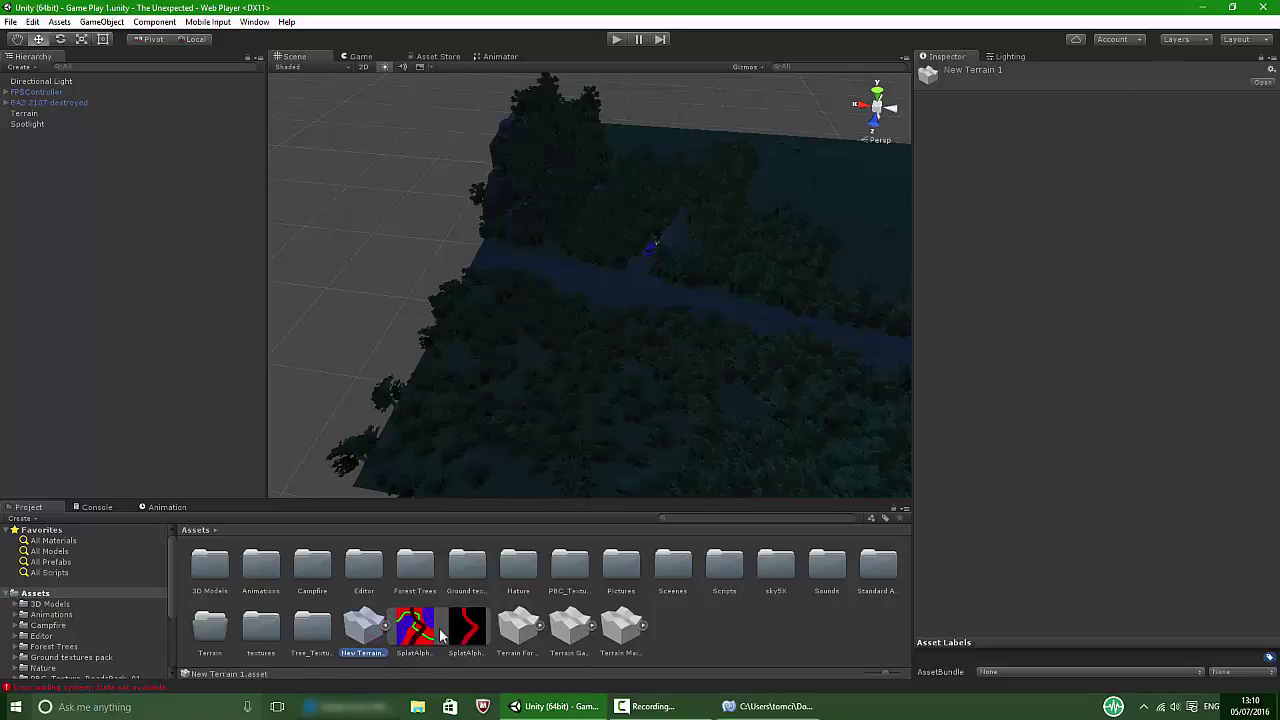
pyautogui.click(386, 626)
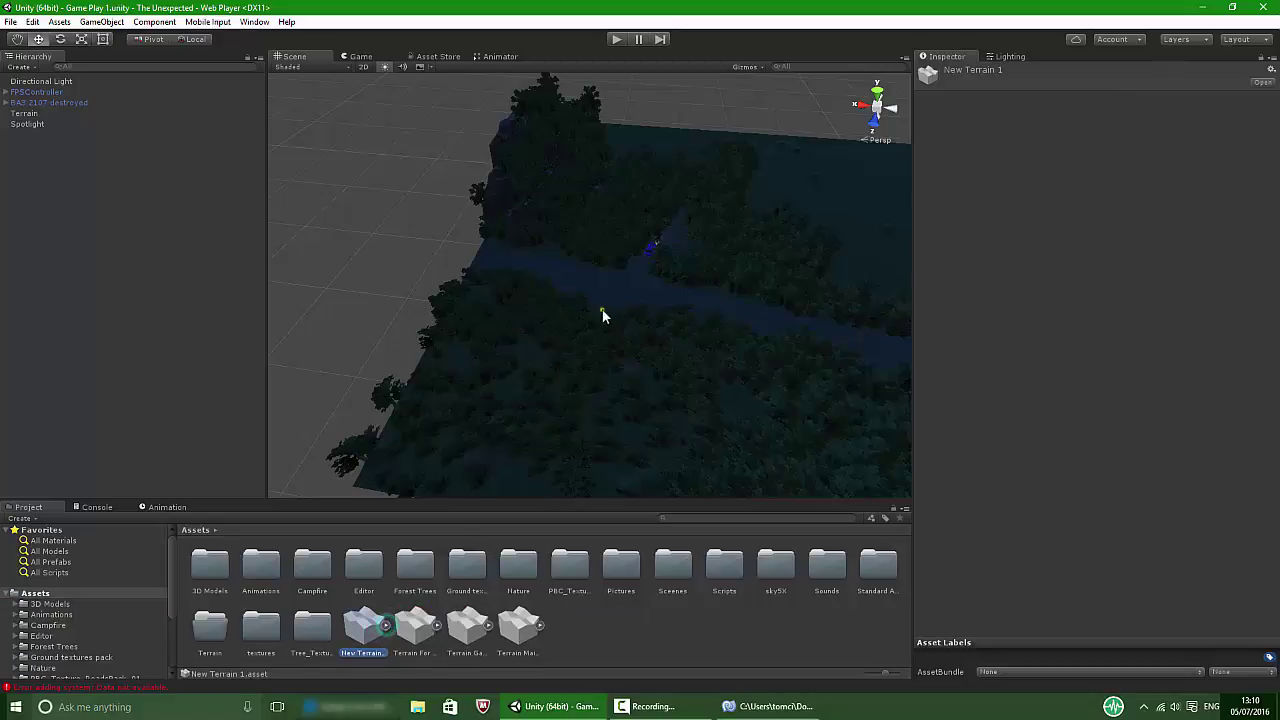
# Preview the Flashing SpotLight animation of the Spotlight beside the wrecked car by scrubbing through its timeline.
pyautogui.moveTo(602, 310)
pyautogui.mouseDown(button='right')
pyautogui.moveTo(630, 331)
pyautogui.moveTo(603, 336)
pyautogui.moveTo(578, 312)
pyautogui.moveTo(530, 317)
pyautogui.moveTo(564, 313)
pyautogui.moveTo(457, 260)
pyautogui.moveTo(538, 250)
pyautogui.moveTo(634, 306)
pyautogui.moveTo(558, 314)
pyautogui.moveTo(603, 323)
pyautogui.mouseUp(button='right')
pyautogui.scroll(3, 601, 321)
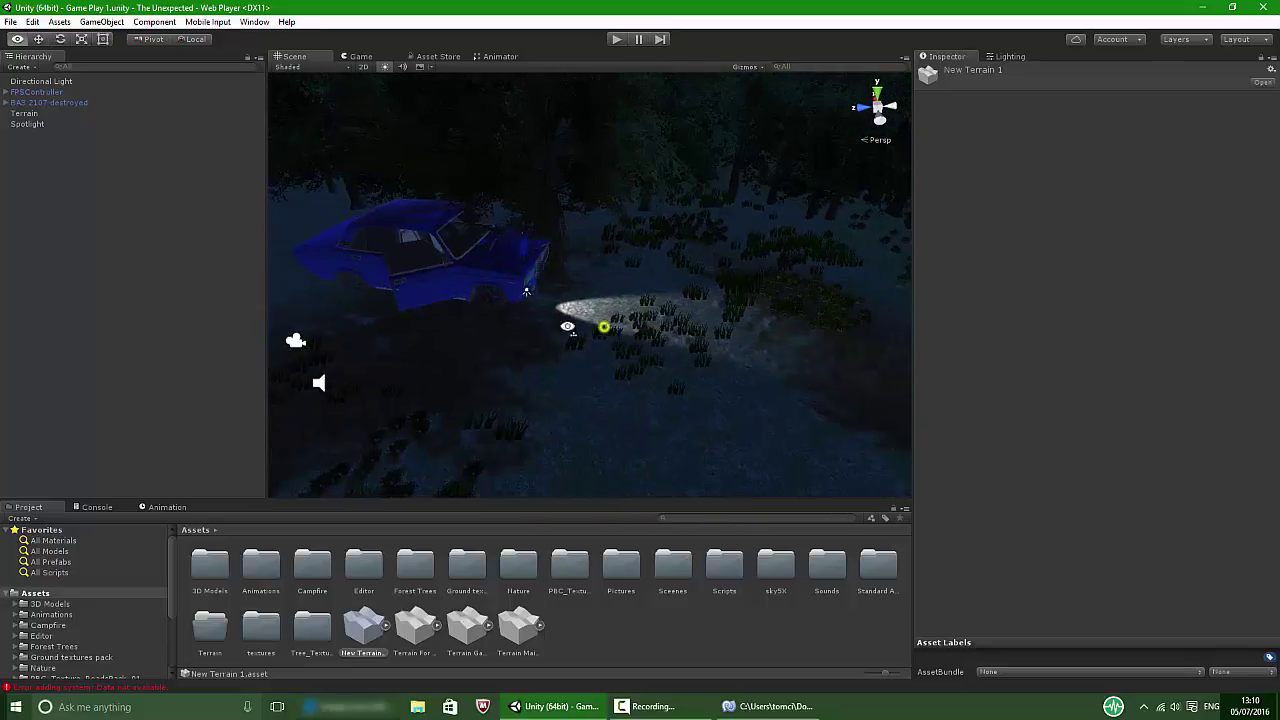
pyautogui.click(28, 124)
pyautogui.click(165, 508)
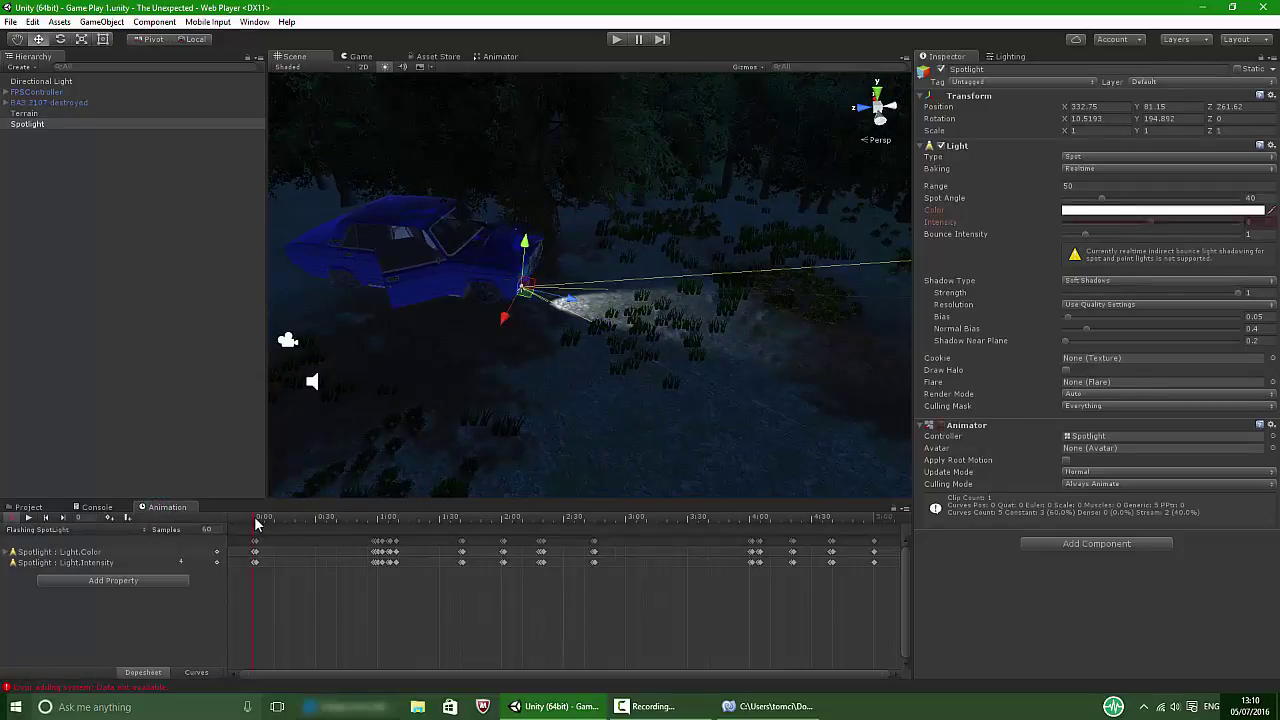
pyautogui.click(263, 519)
pyautogui.moveTo(366, 517); pyautogui.dragTo(245, 524)
pyautogui.moveTo(338, 518); pyautogui.dragTo(475, 520)
pyautogui.click(130, 400)
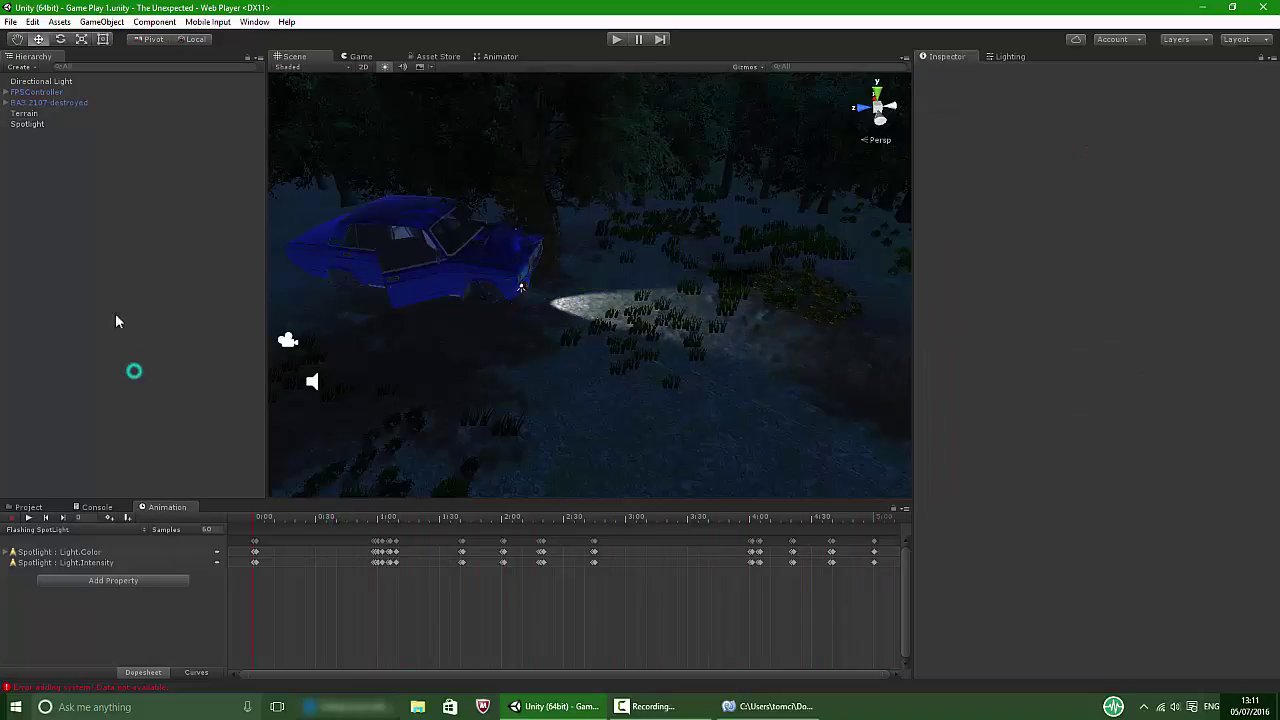
# Locate the FPSController prefab in Standard Assets > Characters > FirstPersonCharacter > Prefabs.
pyautogui.click(38, 92)
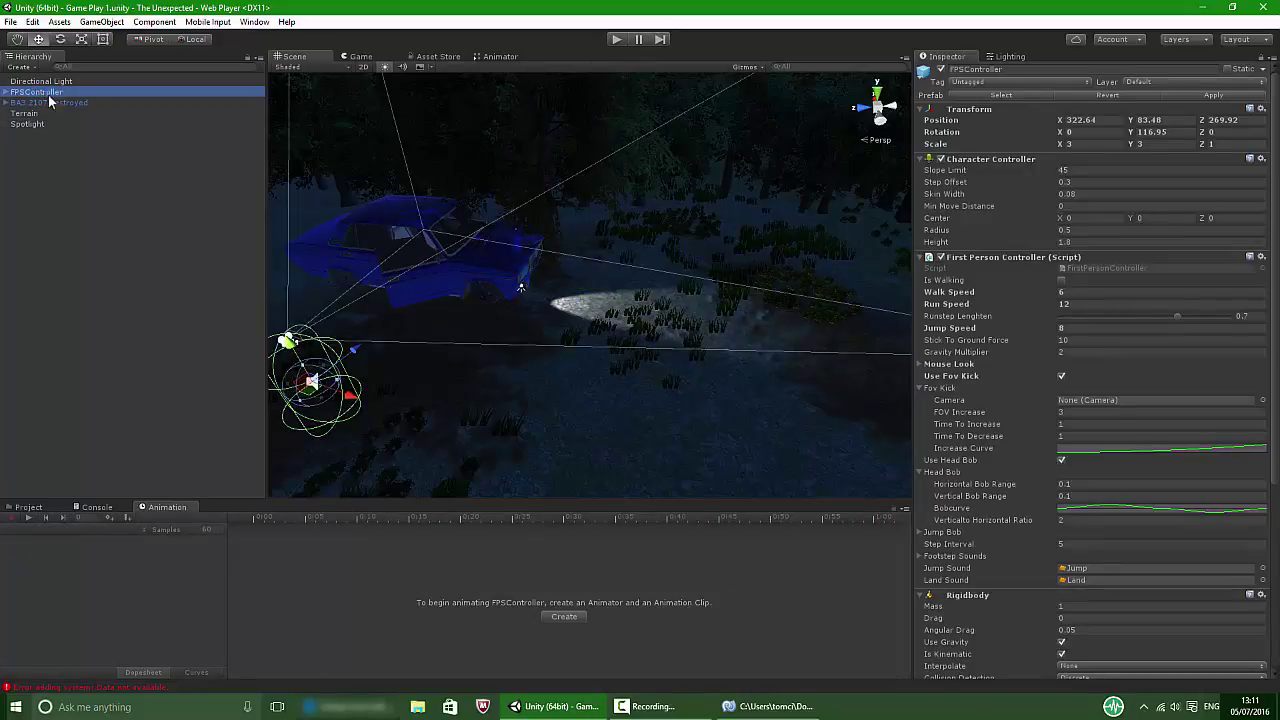
pyautogui.click(36, 507)
pyautogui.click(45, 591)
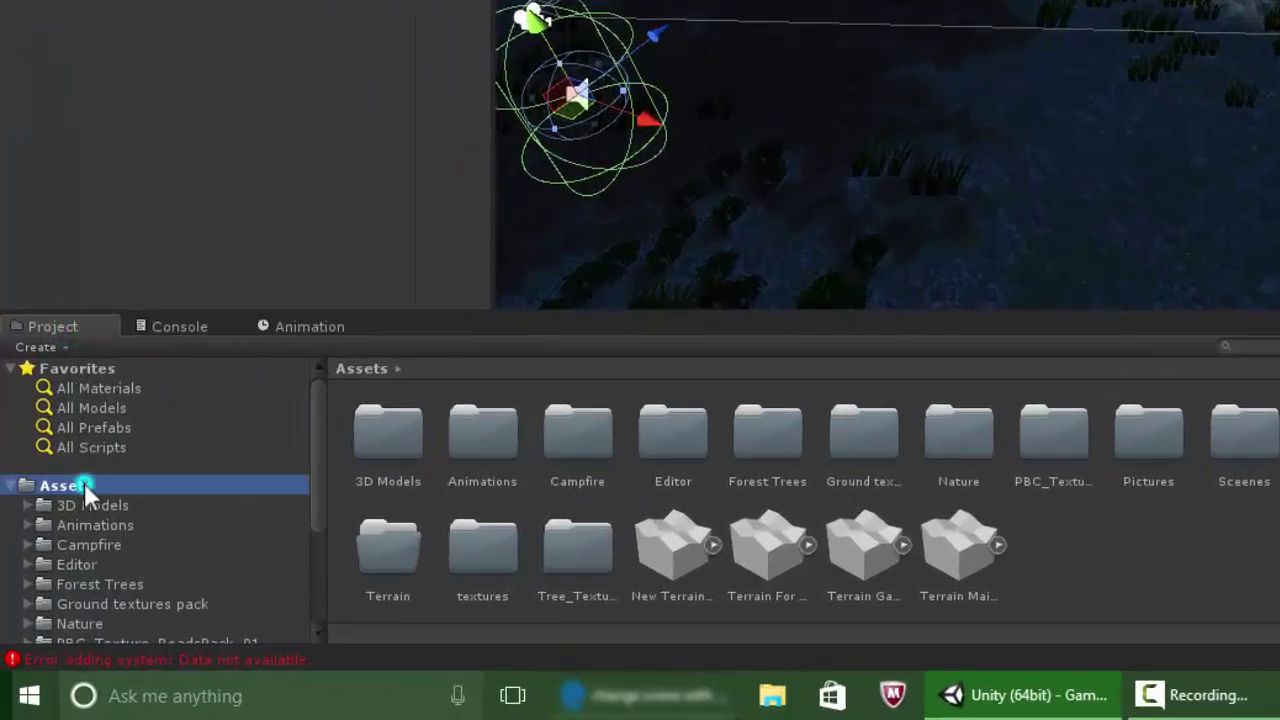
pyautogui.scroll(-4, 90, 490)
pyautogui.click(110, 614)
pyautogui.doubleClick(416, 430)
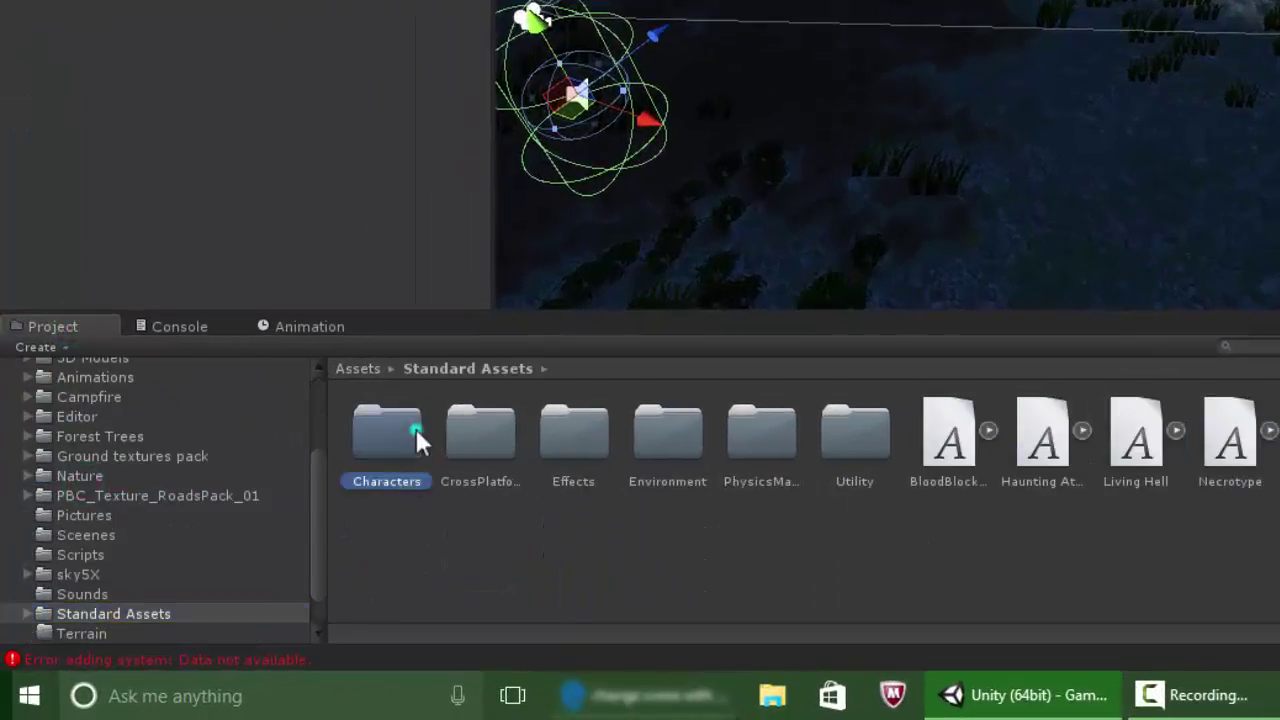
pyautogui.click(391, 440)
pyautogui.doubleClick(391, 444)
pyautogui.click(477, 448)
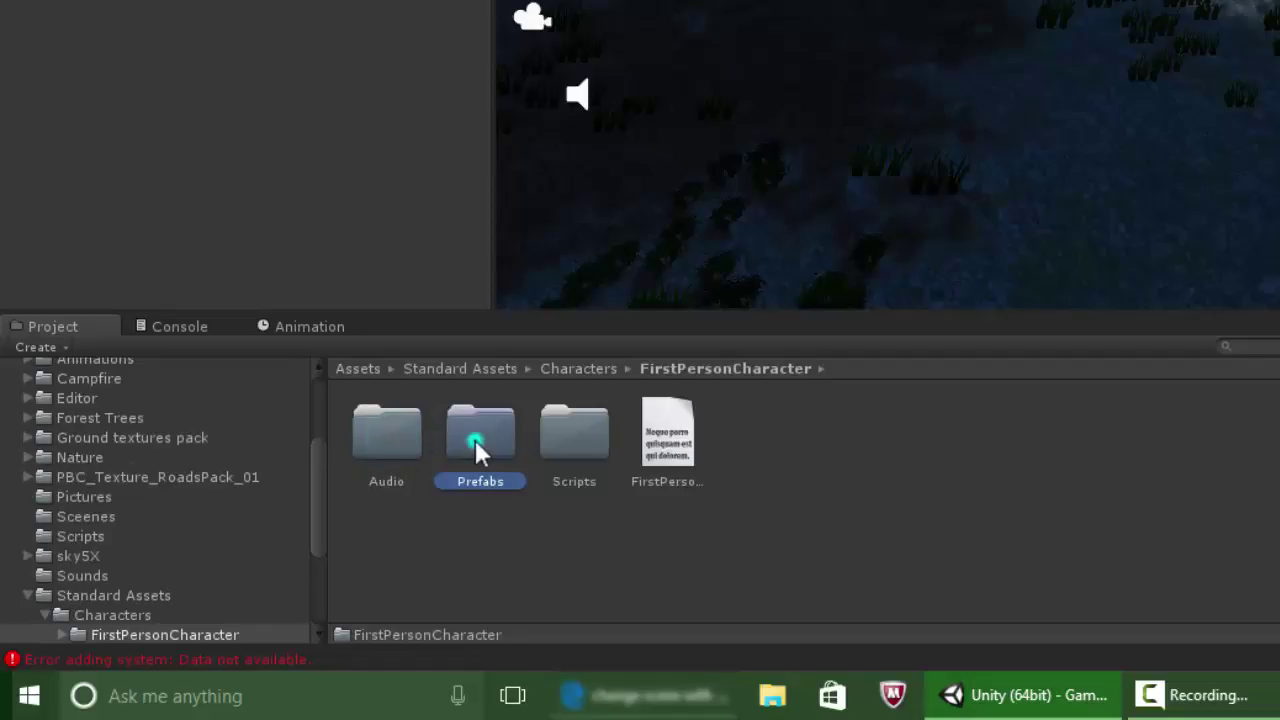
pyautogui.doubleClick(477, 448)
pyautogui.click(490, 445)
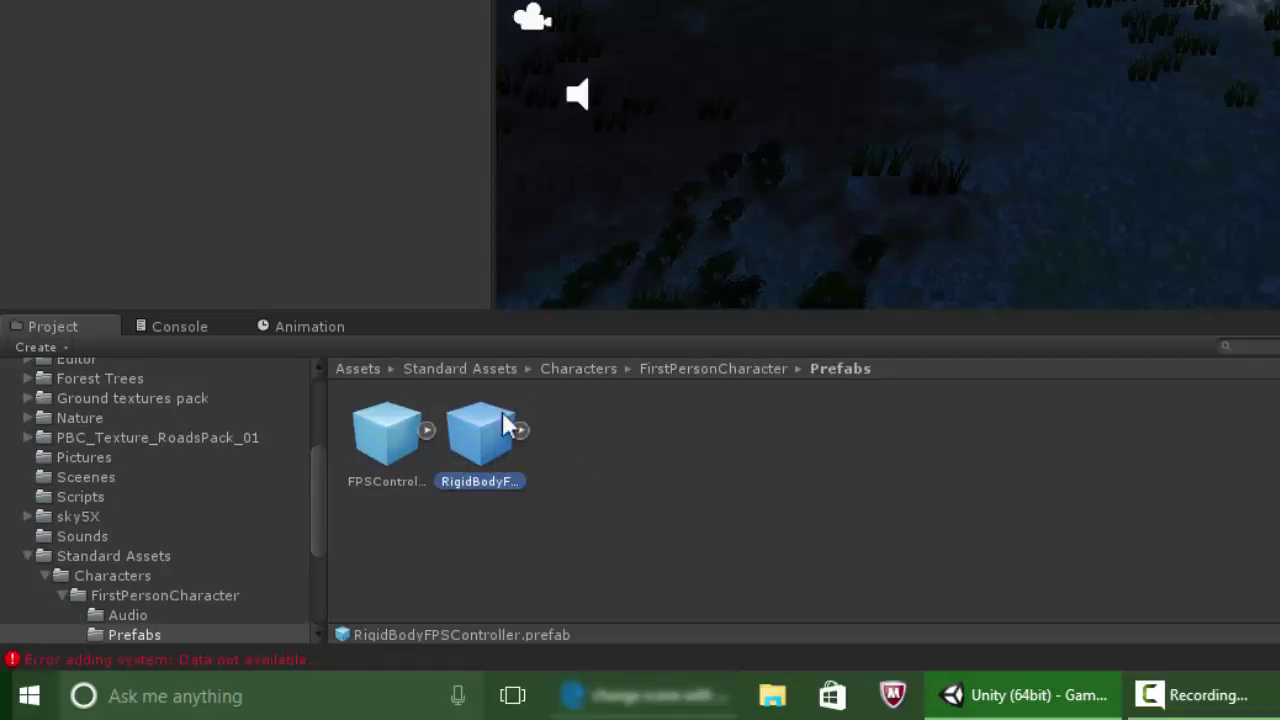
pyautogui.click(397, 443)
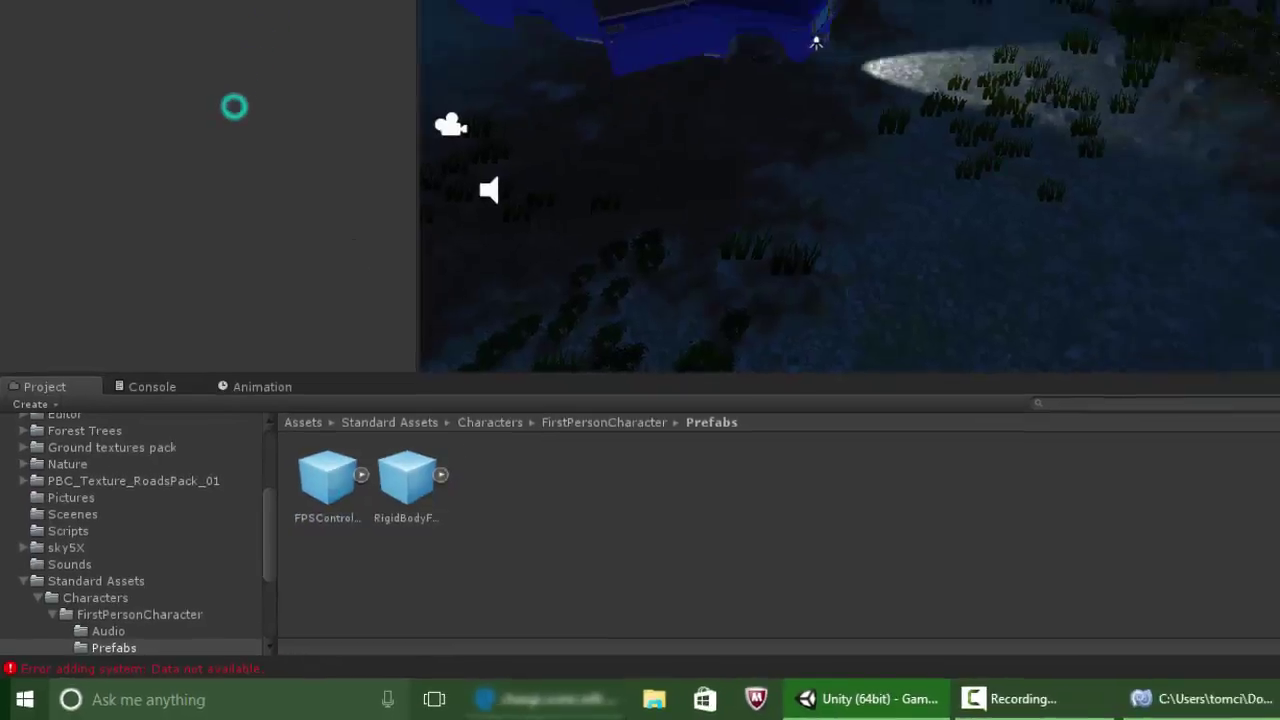
# Set the Run Speed of the FPSController's First Person Controller script to 10.
pyautogui.click(37, 93)
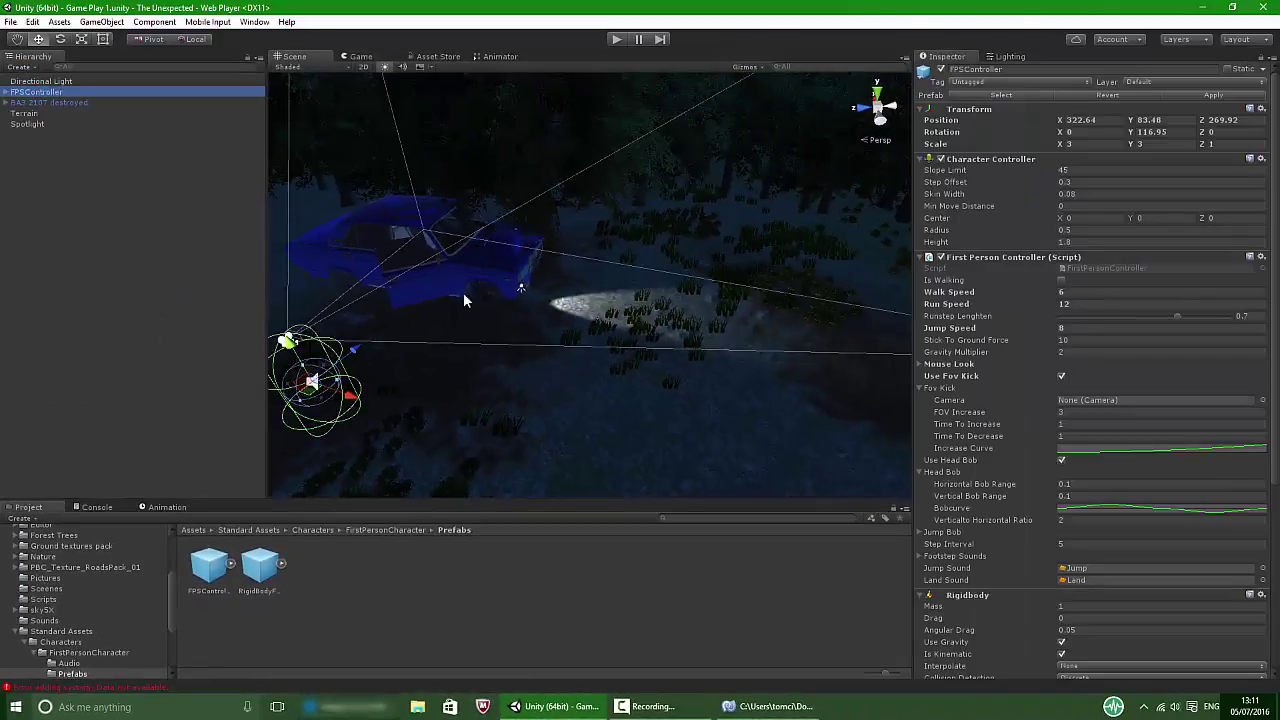
pyautogui.moveTo(477, 298); pyautogui.dragTo(405, 311, button='right')
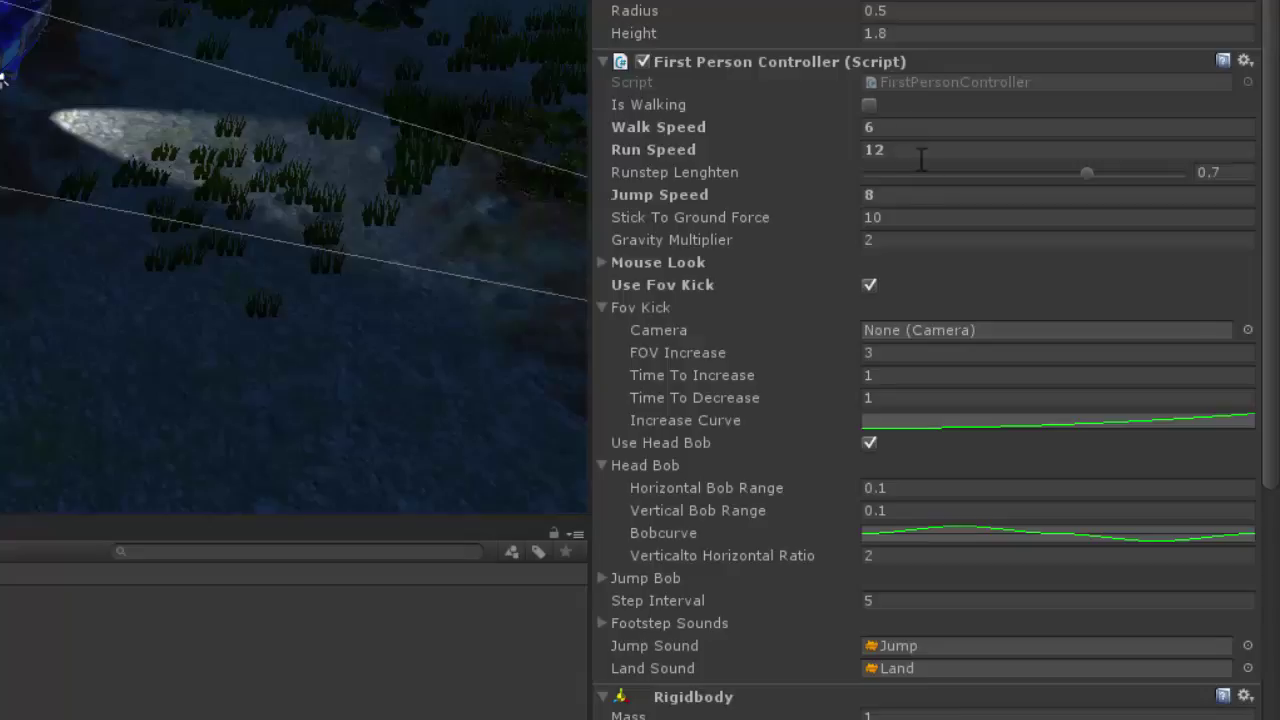
pyautogui.click(913, 152)
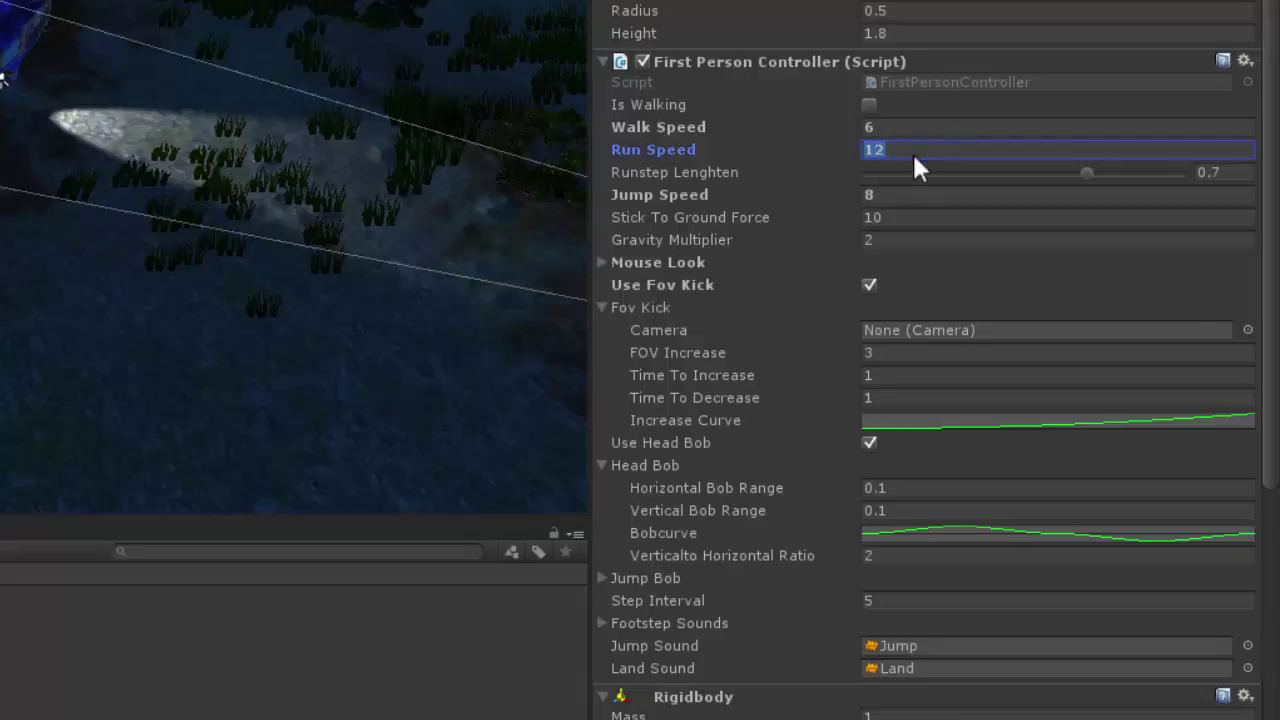
pyautogui.write('10')
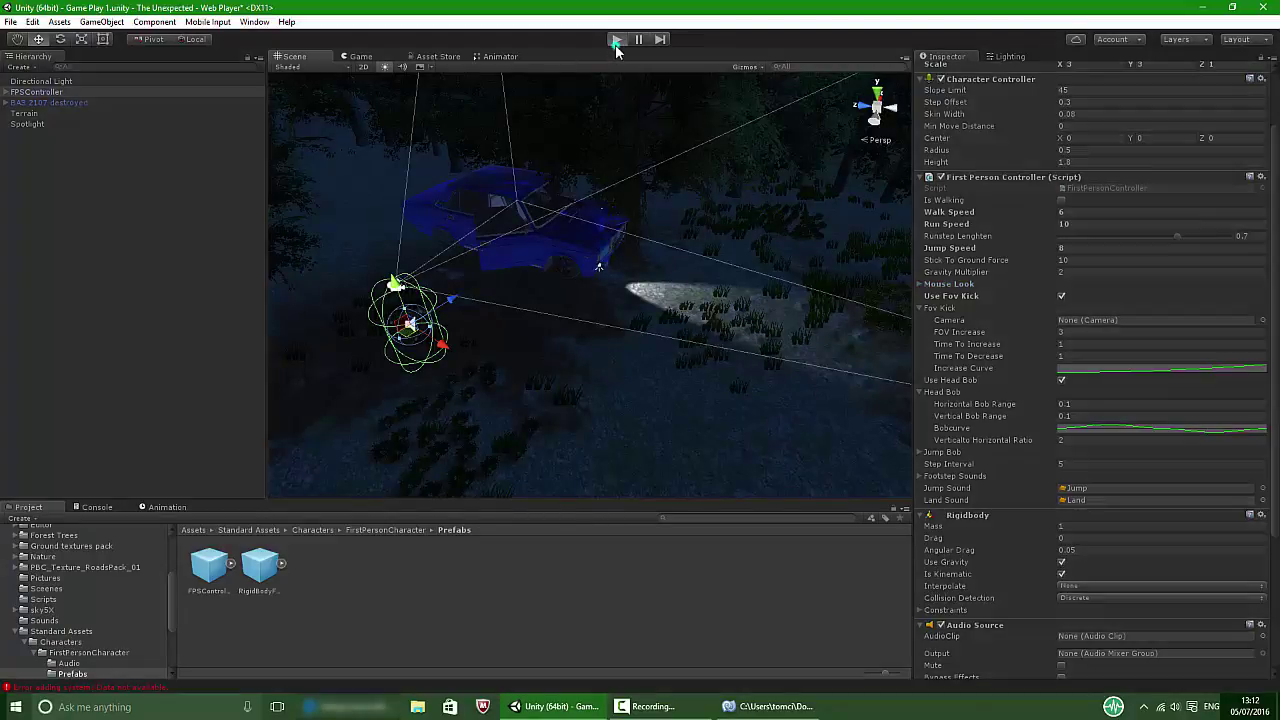
# Play test the Game Play 1 scene, walk around the wrecked car, and stop the test.
pyautogui.click(615, 42)
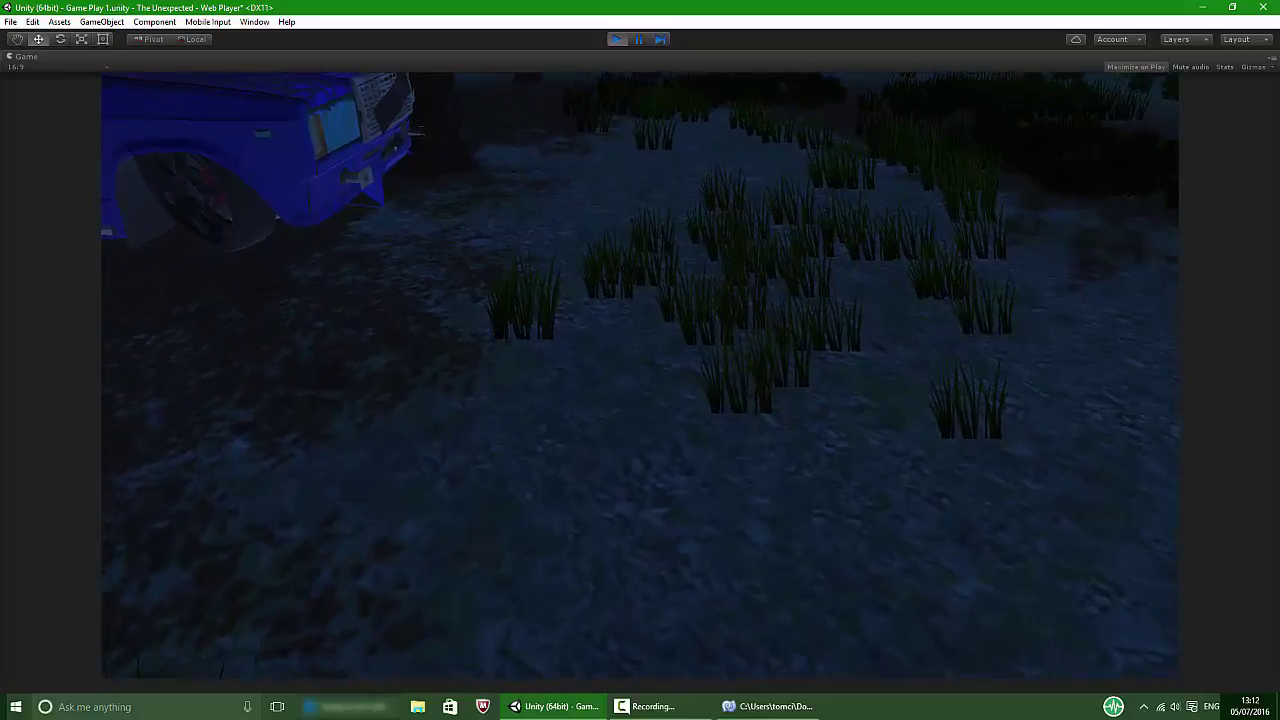
pyautogui.press('w')
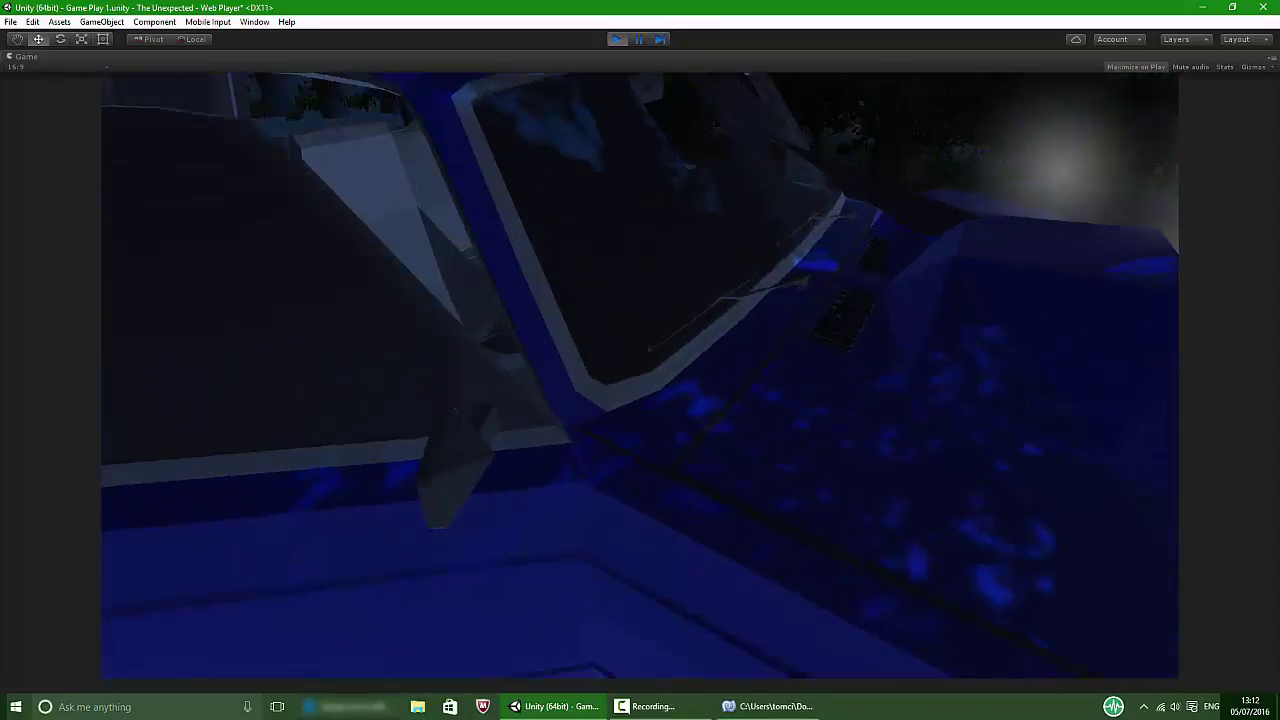
pyautogui.press('w')
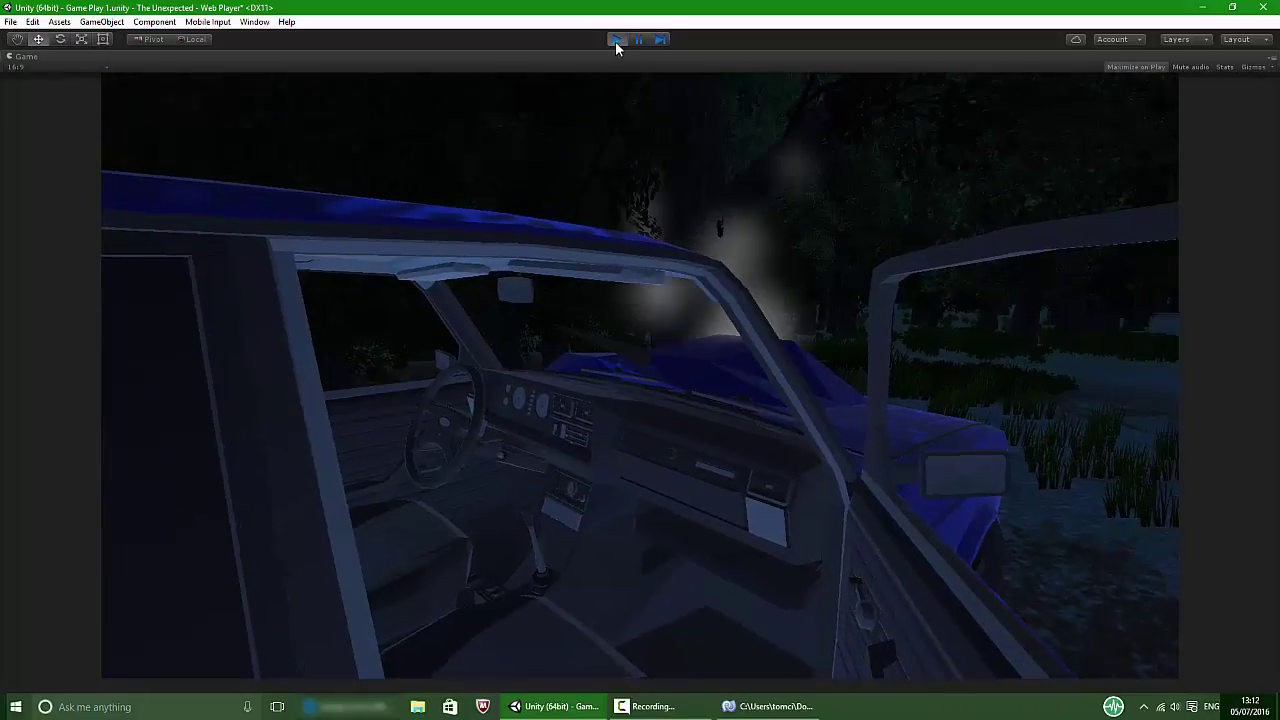
pyautogui.click(616, 40)
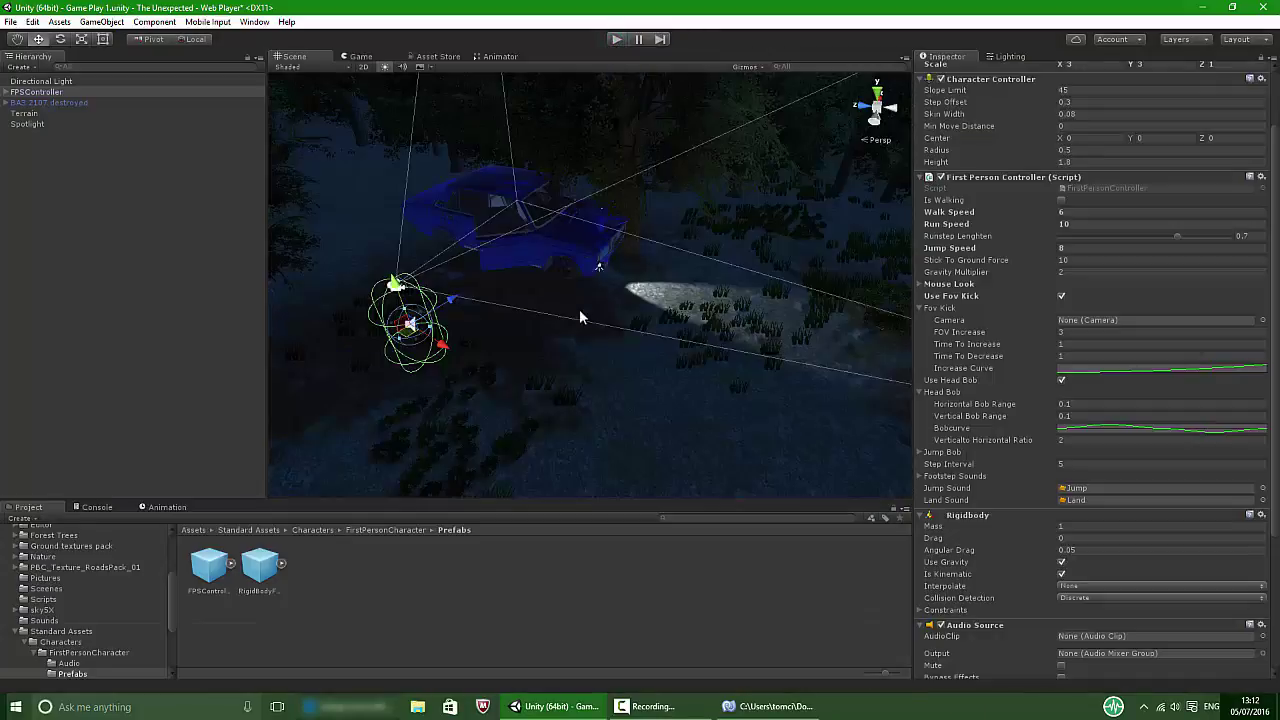
# Select the BA3 2107 destroyed car and search the addable components for a box collider.
pyautogui.click(40, 102)
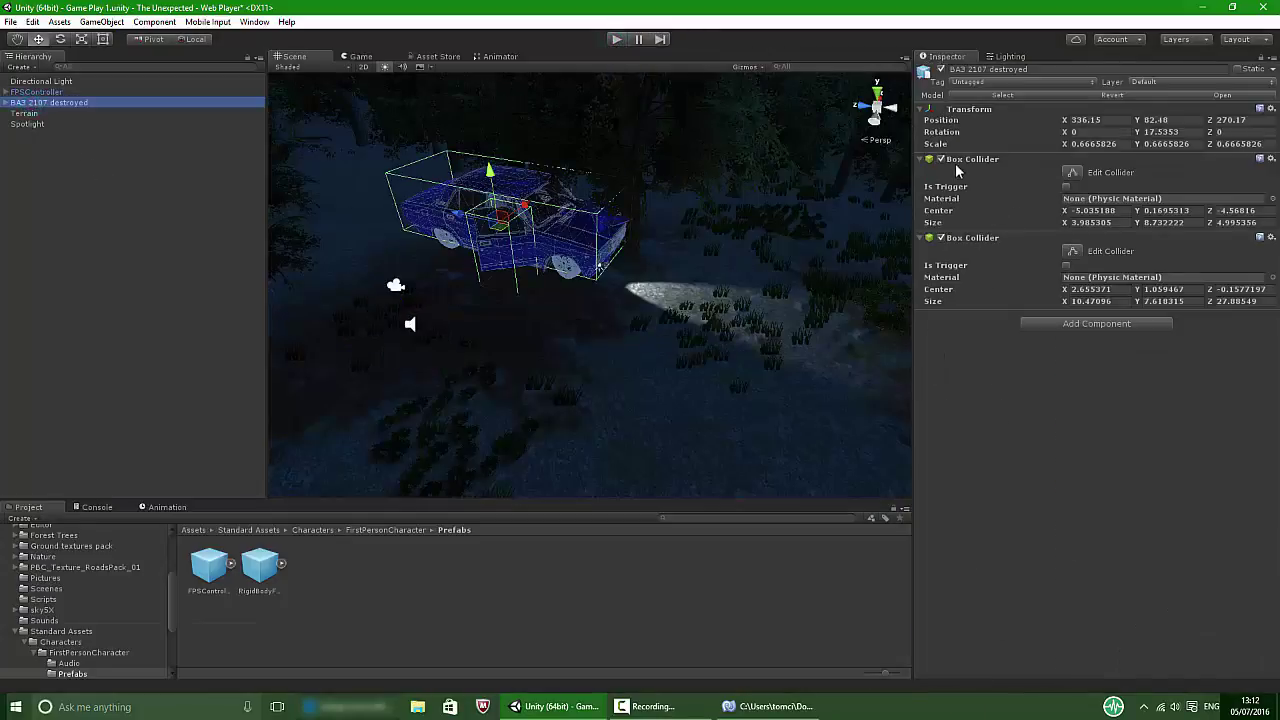
pyautogui.click(1077, 321)
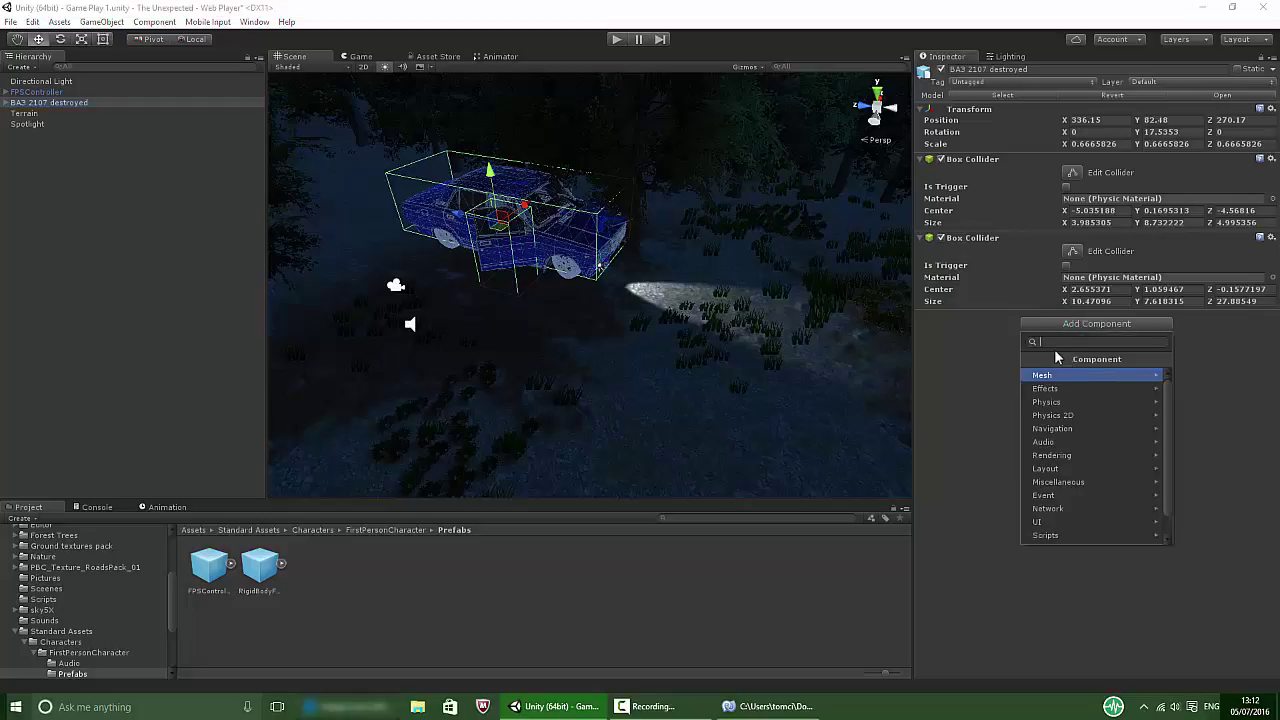
pyautogui.write('bo')
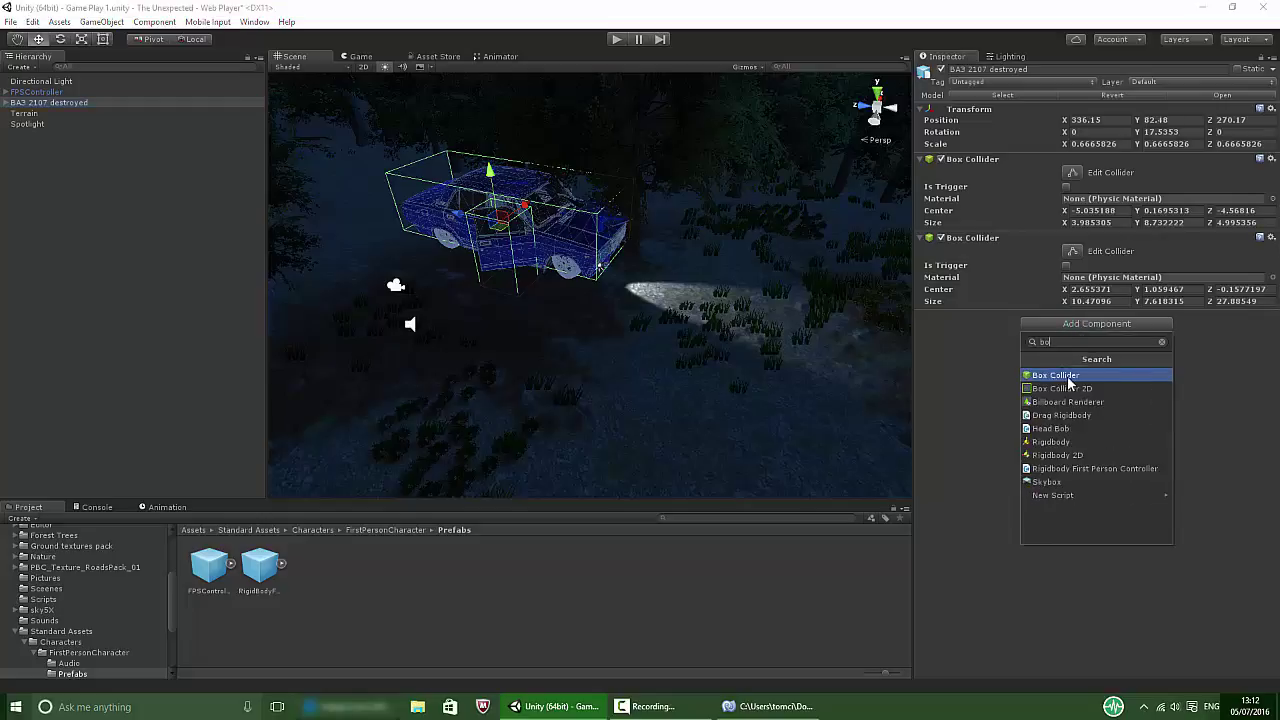
pyautogui.click(994, 366)
# Shorten the car's second Box Collider slightly at the front to a Z size of about 27.82.
pyautogui.click(1072, 253)
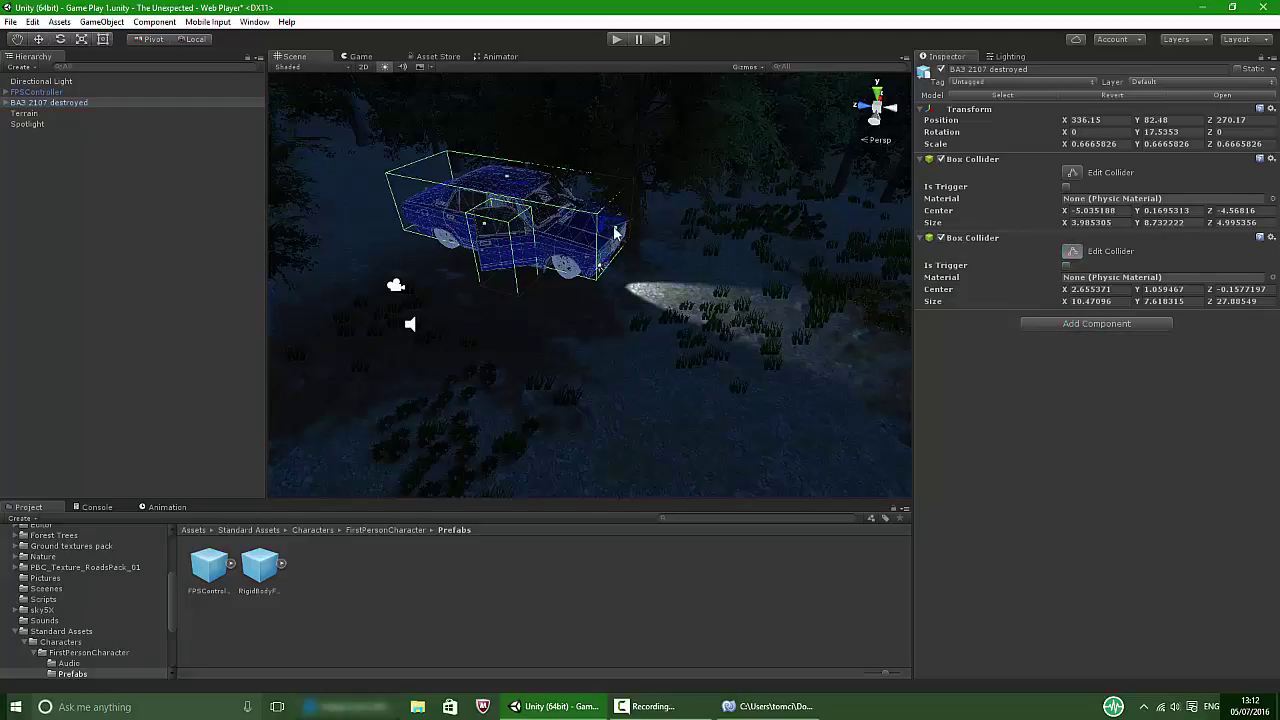
pyautogui.moveTo(590, 230); pyautogui.dragTo(565, 228)
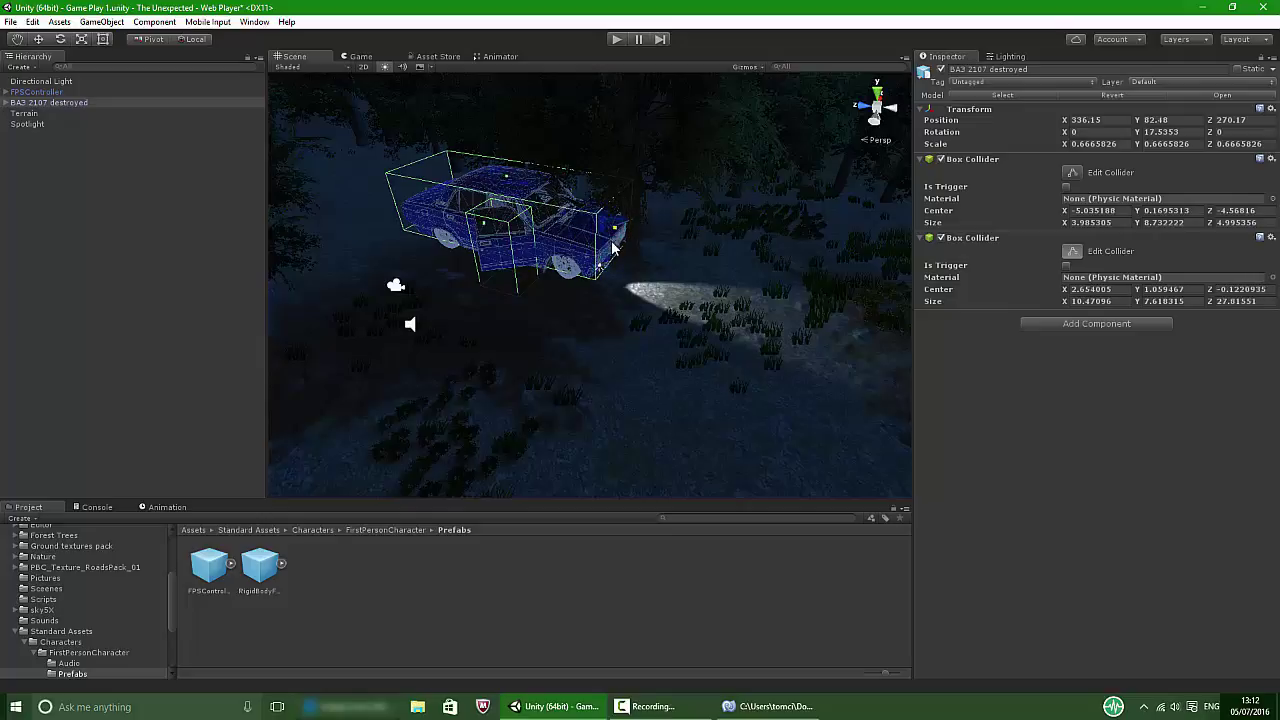
pyautogui.moveTo(687, 317); pyautogui.dragTo(677, 321, button='right')
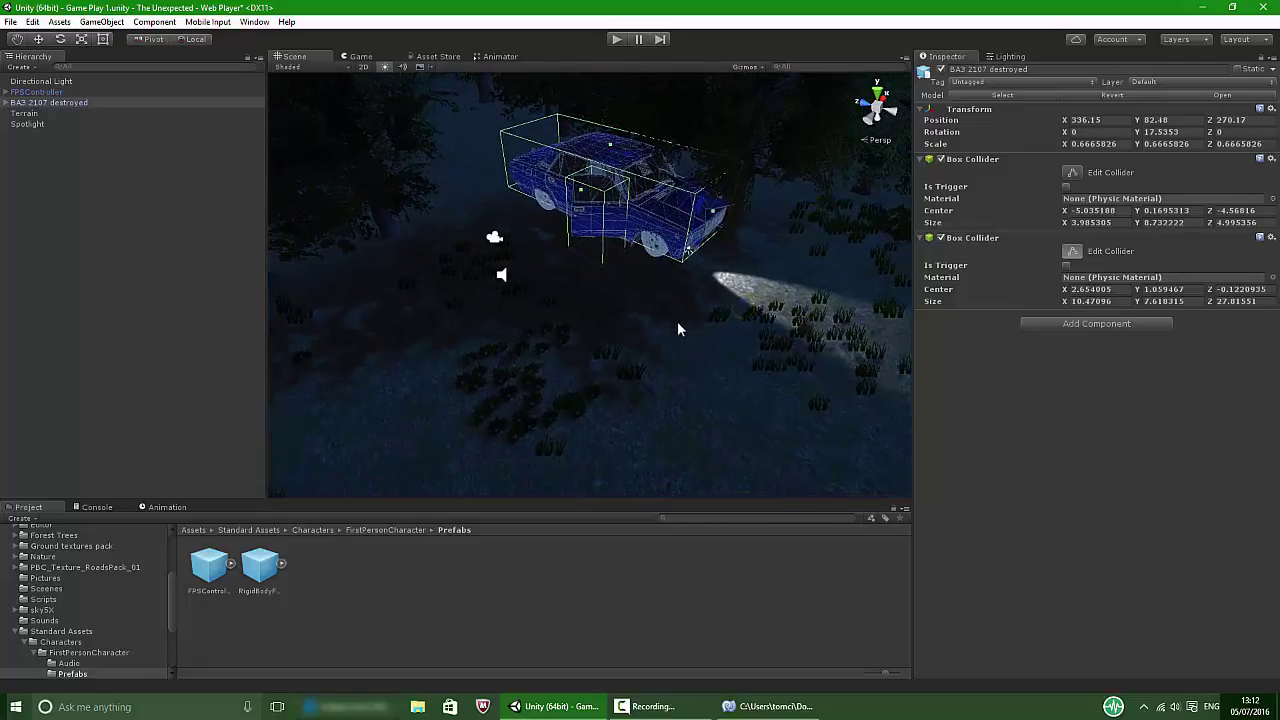
pyautogui.press('f')
pyautogui.moveTo(610, 278); pyautogui.dragTo(799, 338, button='right')
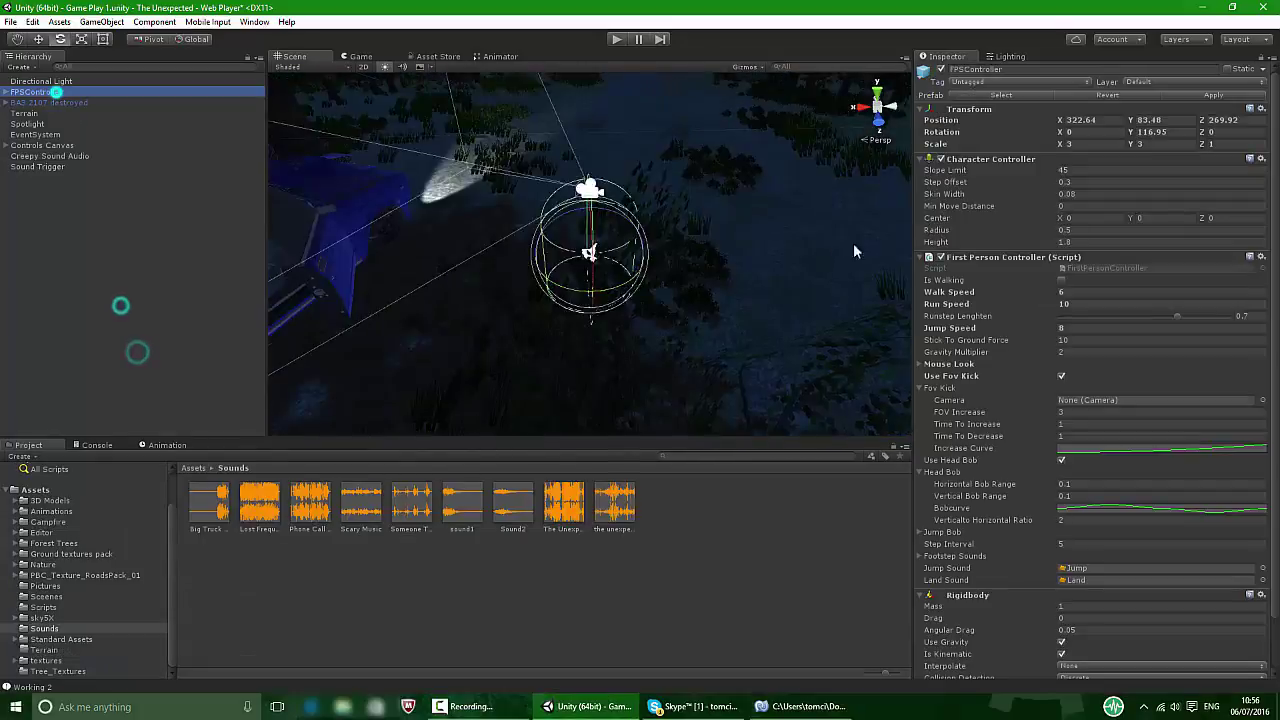
pyautogui.moveTo(853, 243); pyautogui.dragTo(877, 287, button='right')
# Add the xpéria phone model from the 3D Models folder to the scene and expand its child objects.
pyautogui.click(50, 500)
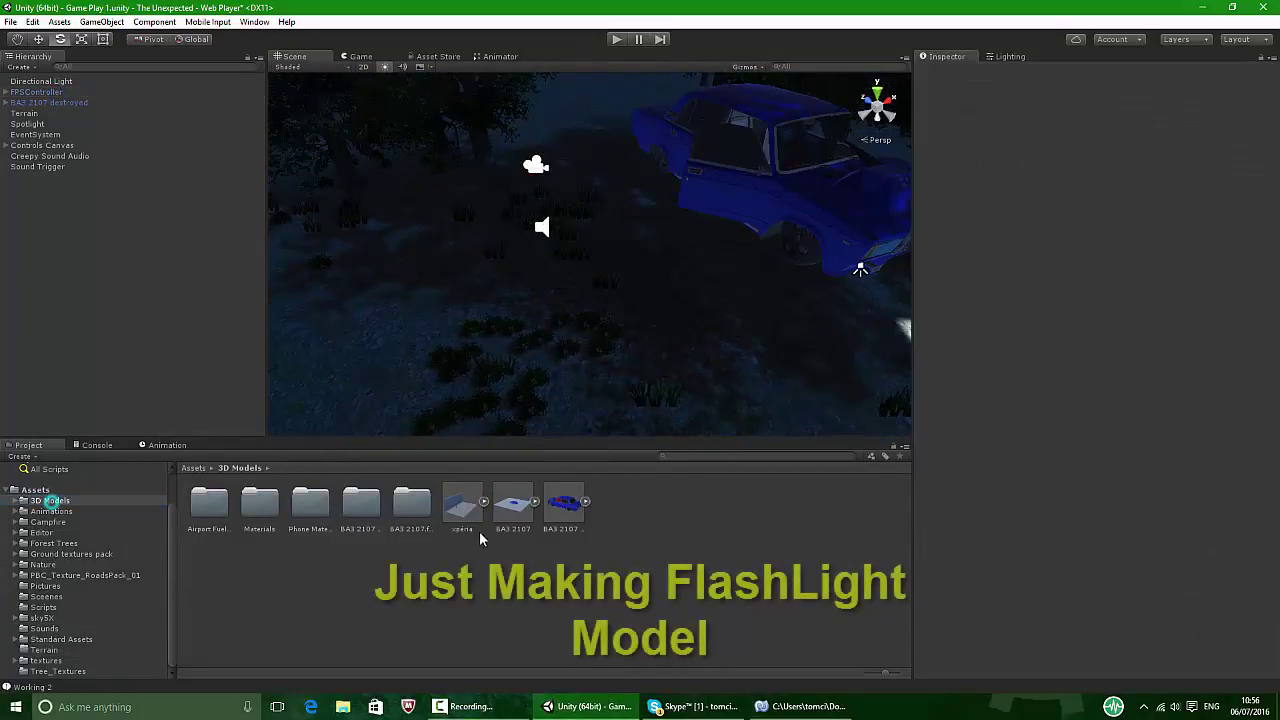
pyautogui.click(464, 514)
pyautogui.moveTo(480, 506); pyautogui.dragTo(564, 337)
pyautogui.moveTo(395, 307); pyautogui.dragTo(768, 303, button='right')
pyautogui.click(5, 91)
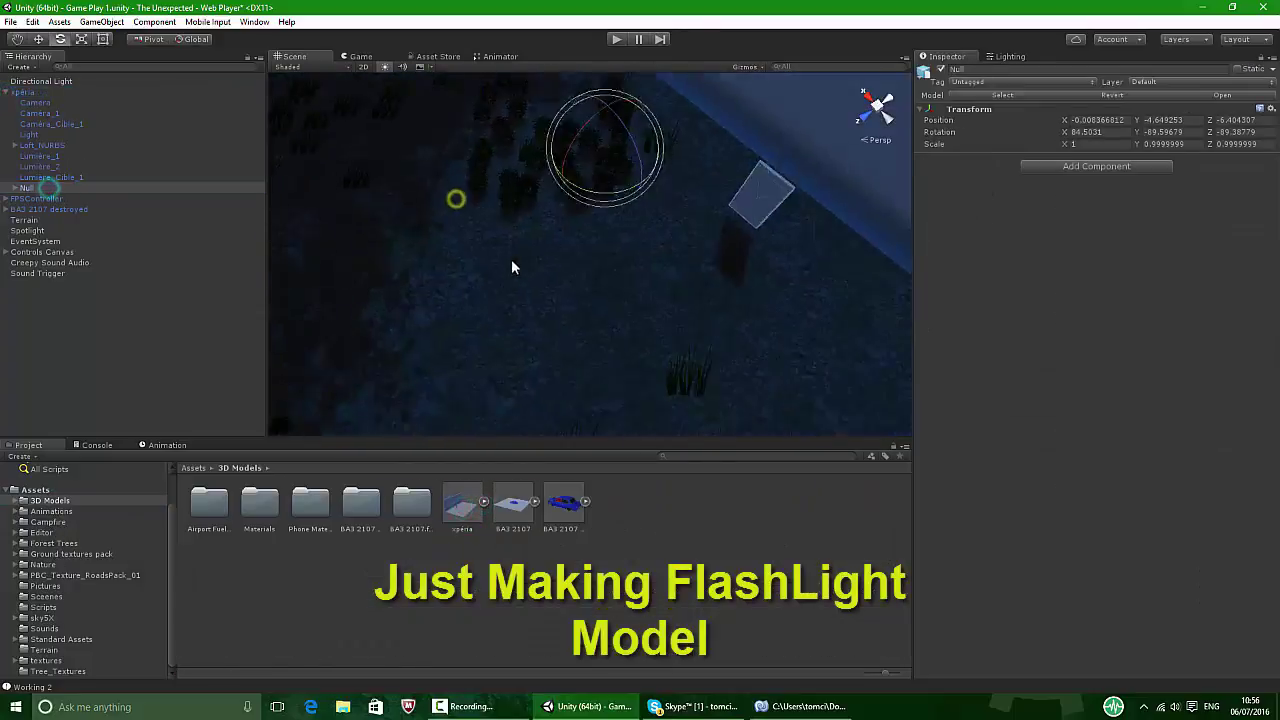
pyautogui.moveTo(92, 172); pyautogui.dragTo(30, 91)
pyautogui.click(680, 374)
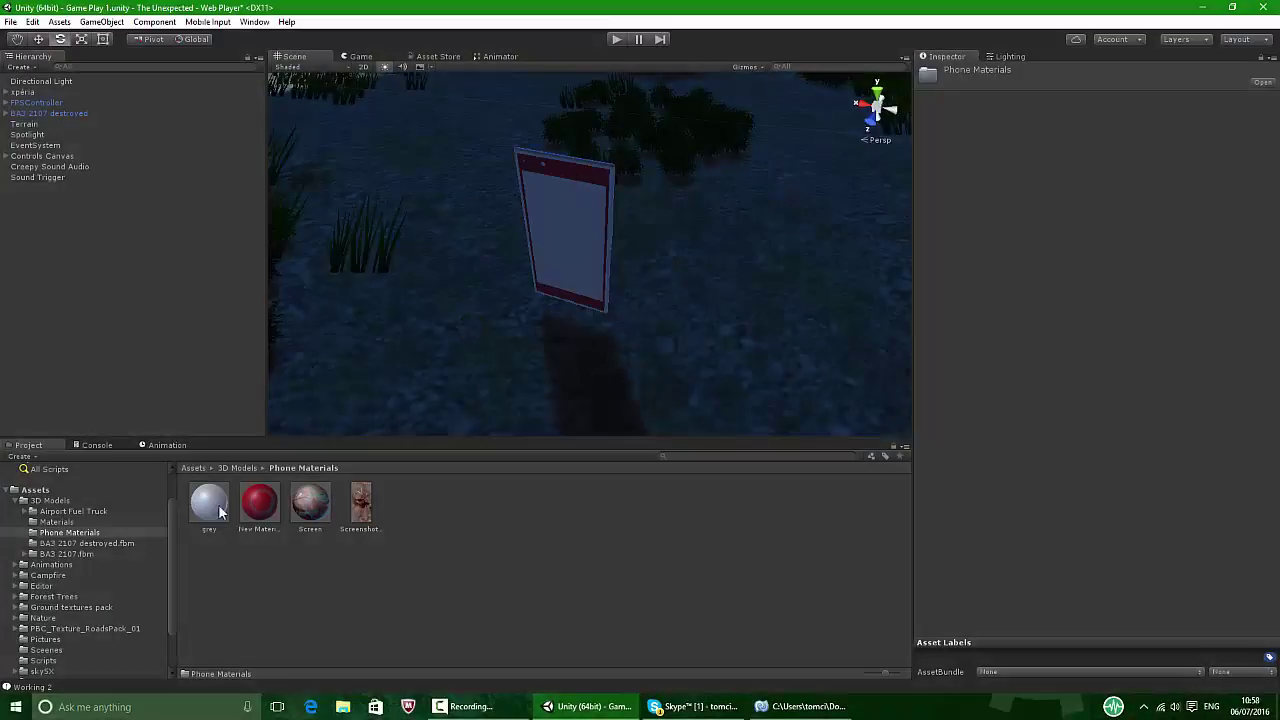
# Apply the grey material and the red New Material from the Phone Materials folder to parts of the phone.
pyautogui.moveTo(210, 503); pyautogui.dragTo(370, 445)
pyautogui.scroll(3, 486, 383)
pyautogui.moveTo(486, 383); pyautogui.dragTo(480, 300, button='right')
pyautogui.moveTo(261, 502); pyautogui.dragTo(573, 331)
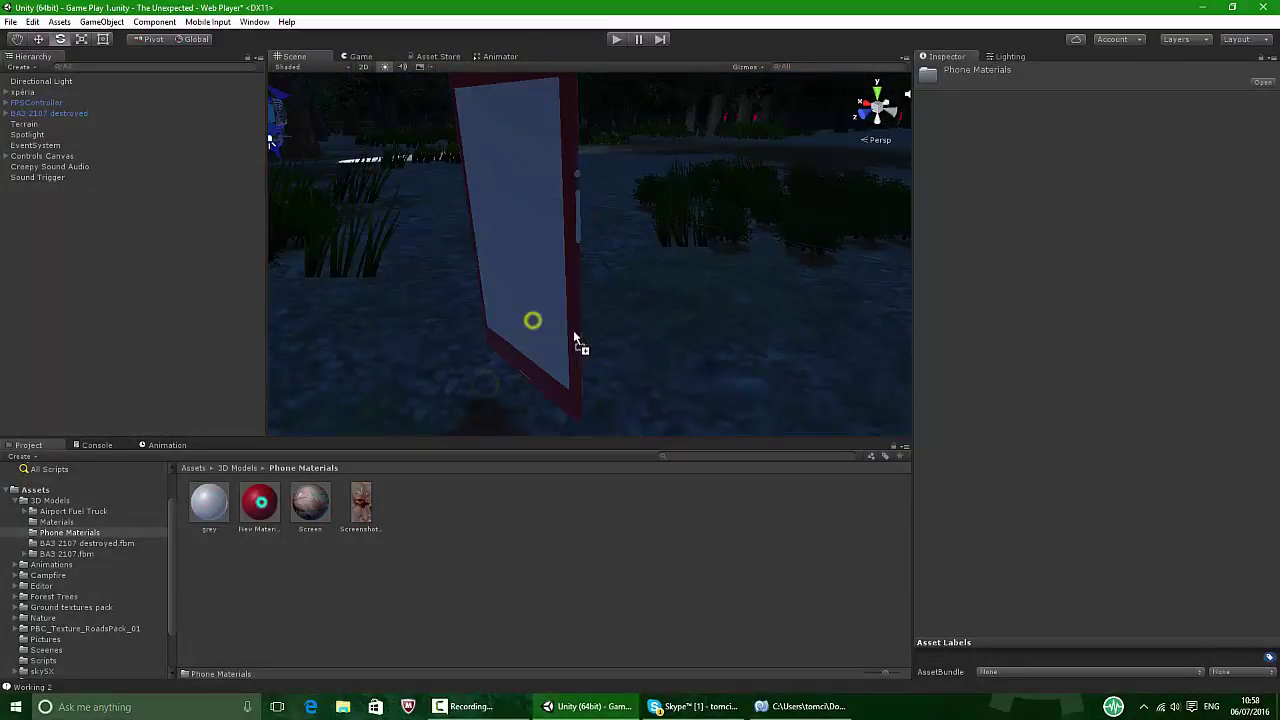
pyautogui.moveTo(573, 338); pyautogui.dragTo(463, 346, button='right')
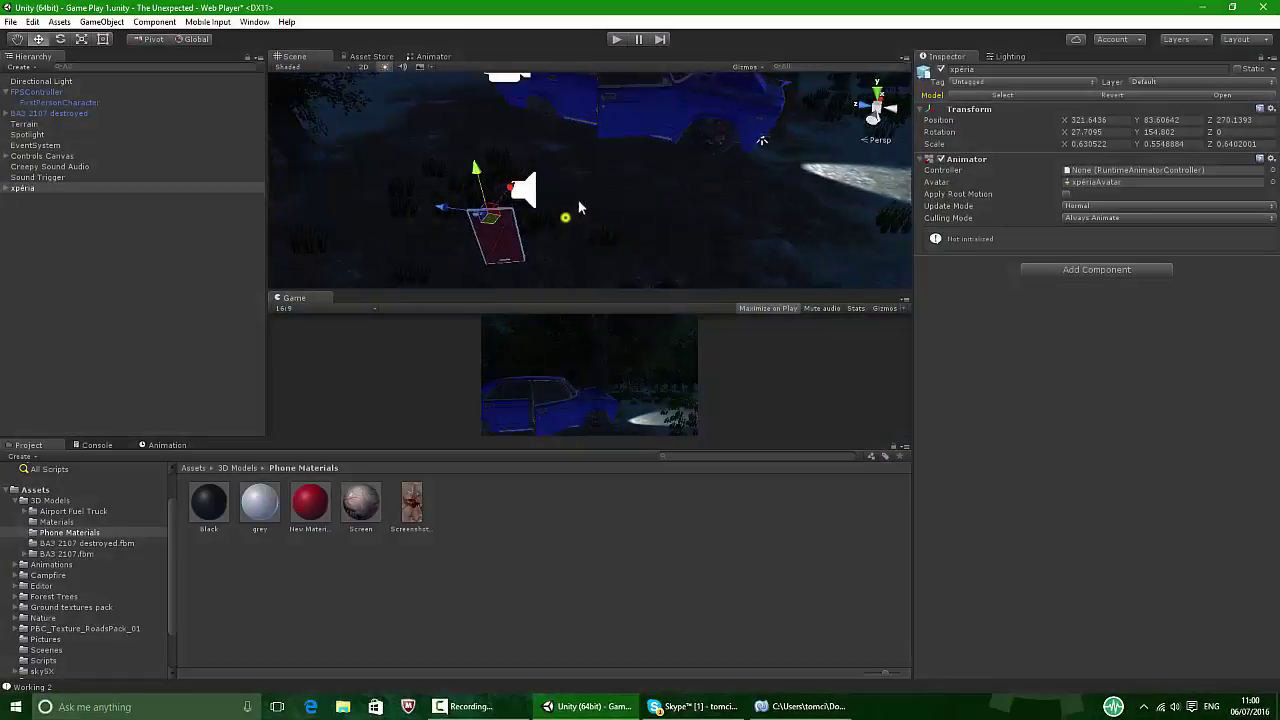
# Move and rotate the xpéria phone so it sits upright in front of the first-person camera.
pyautogui.moveTo(578, 199); pyautogui.dragTo(662, 140, button='right')
pyautogui.moveTo(668, 123)
pyautogui.mouseDown()
pyautogui.moveTo(602, 98)
pyautogui.moveTo(706, 128)
pyautogui.moveTo(655, 100)
pyautogui.moveTo(645, 118)
pyautogui.moveTo(660, 105)
pyautogui.moveTo(666, 127)
pyautogui.mouseUp()
pyautogui.click(60, 41)
pyautogui.moveTo(657, 163); pyautogui.dragTo(689, 131, button='right')
pyautogui.click(38, 40)
pyautogui.moveTo(494, 143); pyautogui.dragTo(508, 147)
pyautogui.moveTo(537, 117); pyautogui.dragTo(560, 98)
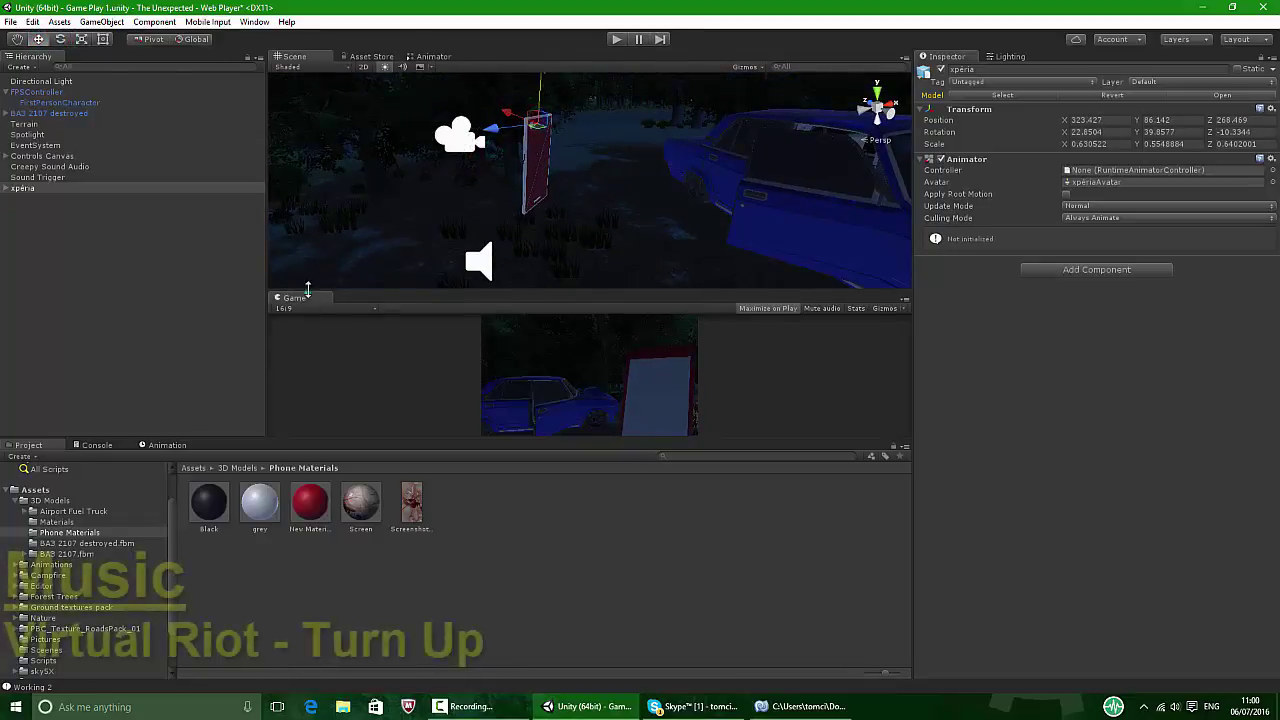
# Dock the Game view beside the Scene view and play test how the phone appears to the player.
pyautogui.moveTo(300, 296); pyautogui.dragTo(350, 57)
pyautogui.click(294, 56)
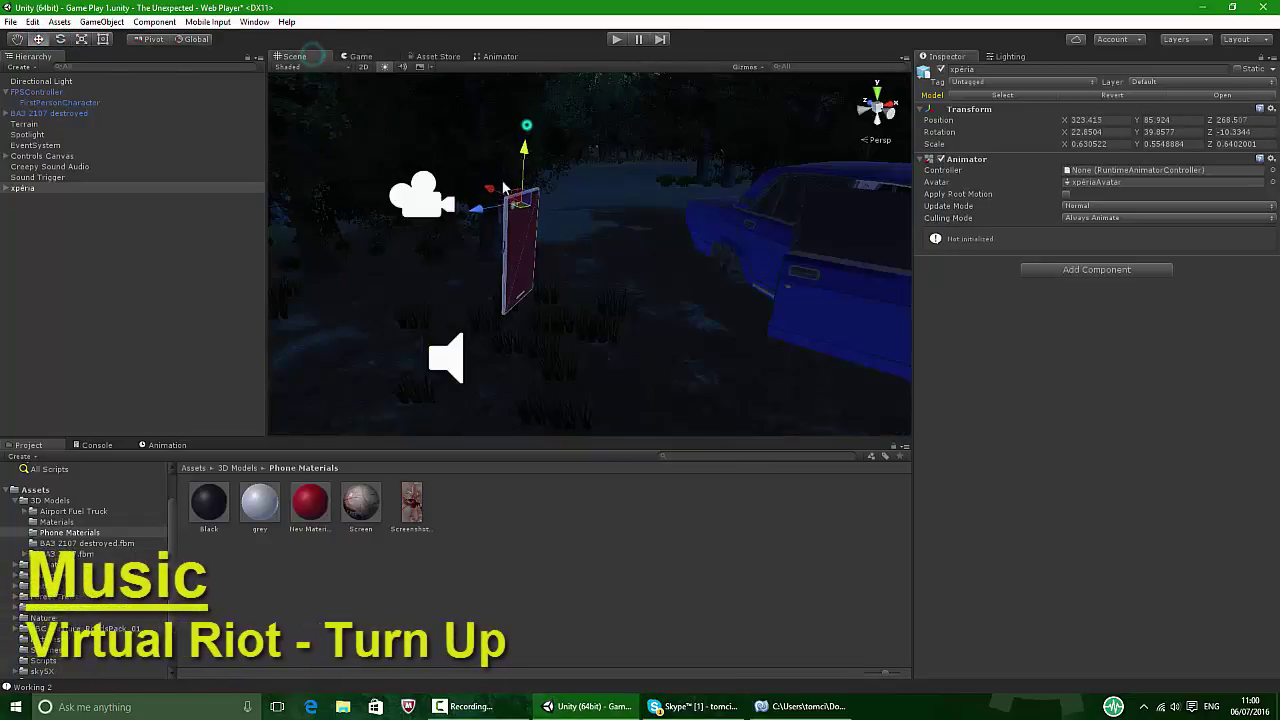
pyautogui.hotkey('ctrl', '2')
pyautogui.hotkey('ctrl', '1')
pyautogui.hotkey('ctrl', '2')
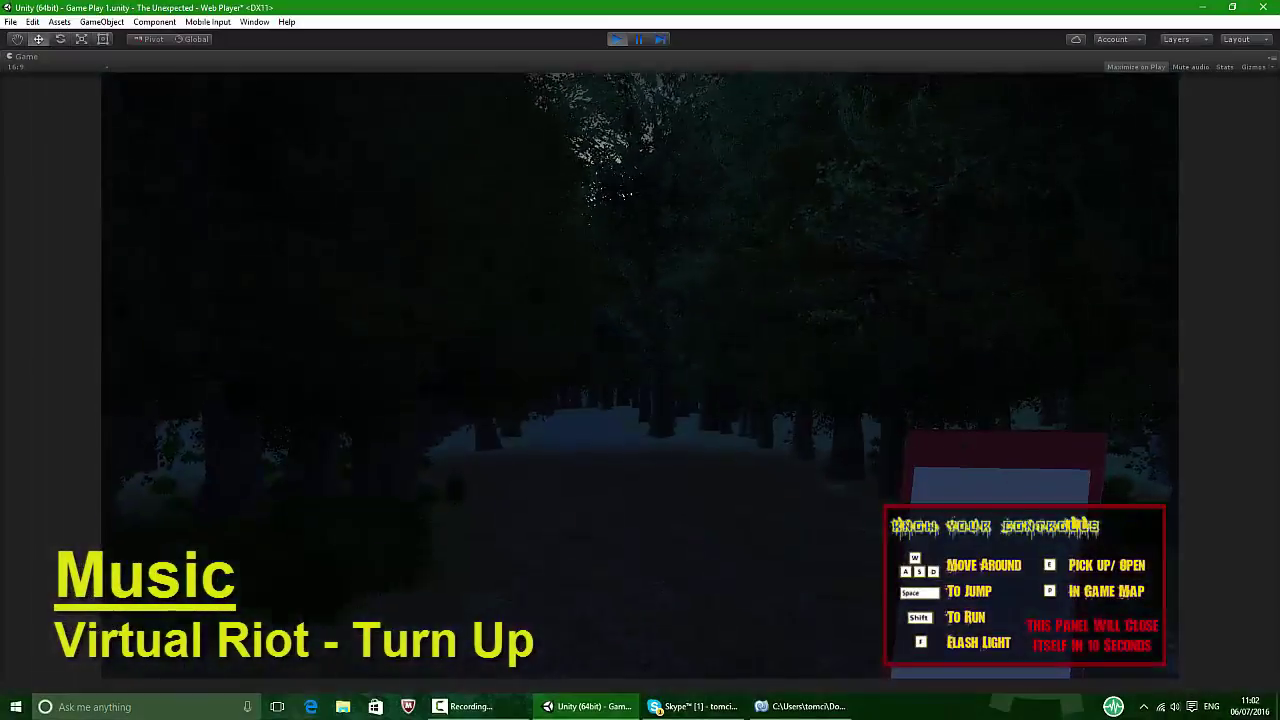
pyautogui.press('Escape')
pyautogui.click(618, 40)
# Lower the xpéria phone under FPSController to a Y position of 0.555 and play test the scene.
pyautogui.click(15, 113)
pyautogui.click(31, 114)
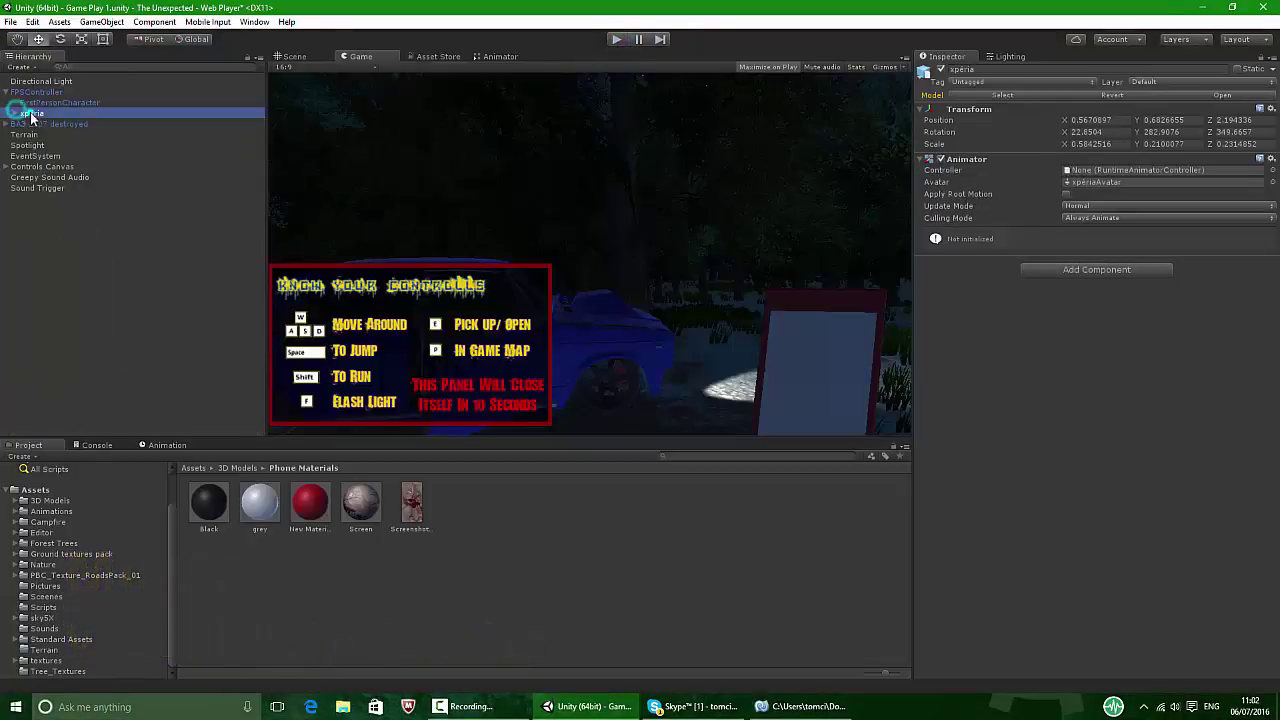
pyautogui.click(317, 56)
pyautogui.scroll(-4, 572, 215)
pyautogui.click(373, 56)
pyautogui.moveTo(606, 170); pyautogui.dragTo(608, 210)
pyautogui.click(317, 56)
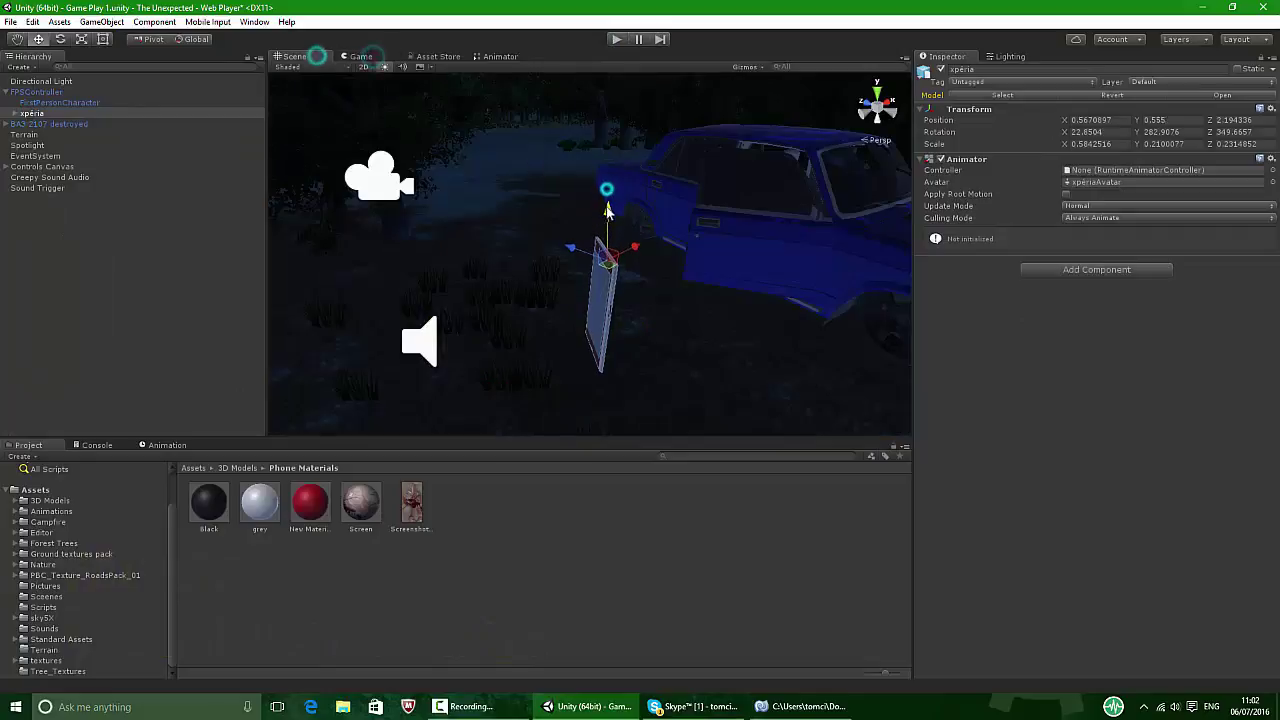
pyautogui.hotkey('ctrl', 'p')
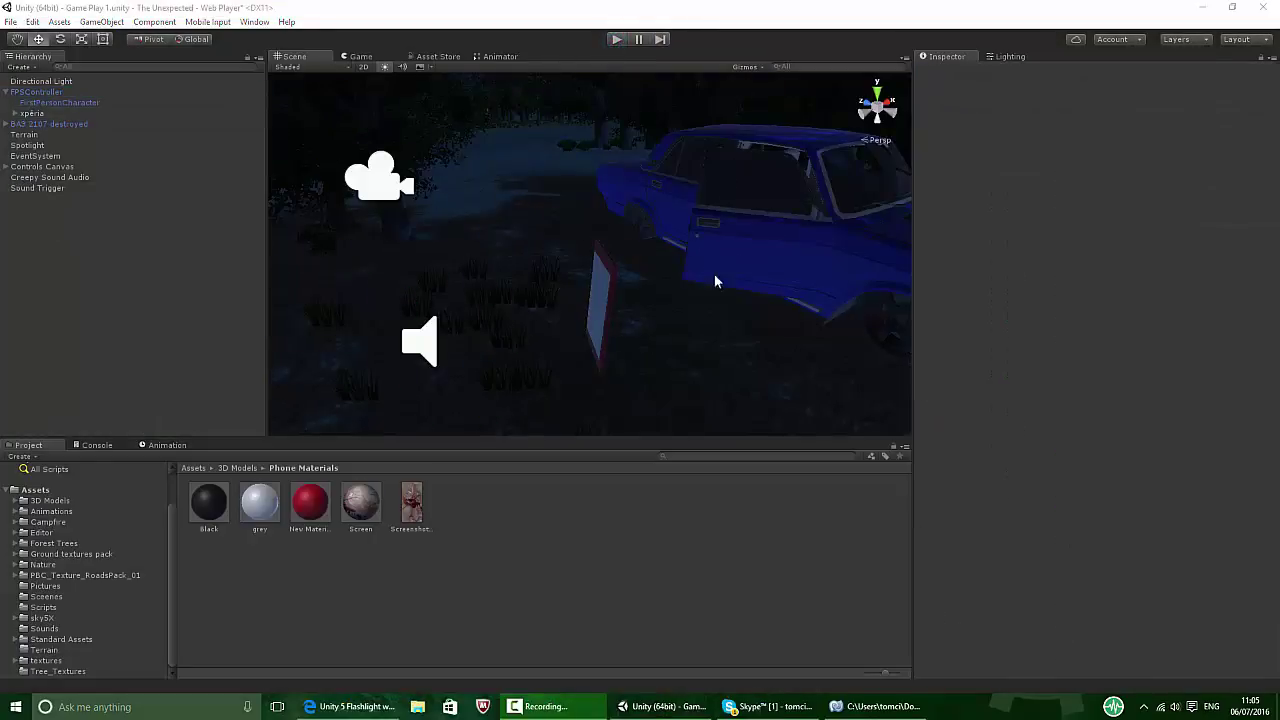
# Add a new spotlight to the Game Play 1 scene for the phone's flashlight.
pyautogui.keyDown('alt'); pyautogui.moveTo(680, 250); pyautogui.dragTo(687, 277); pyautogui.keyUp('alt')
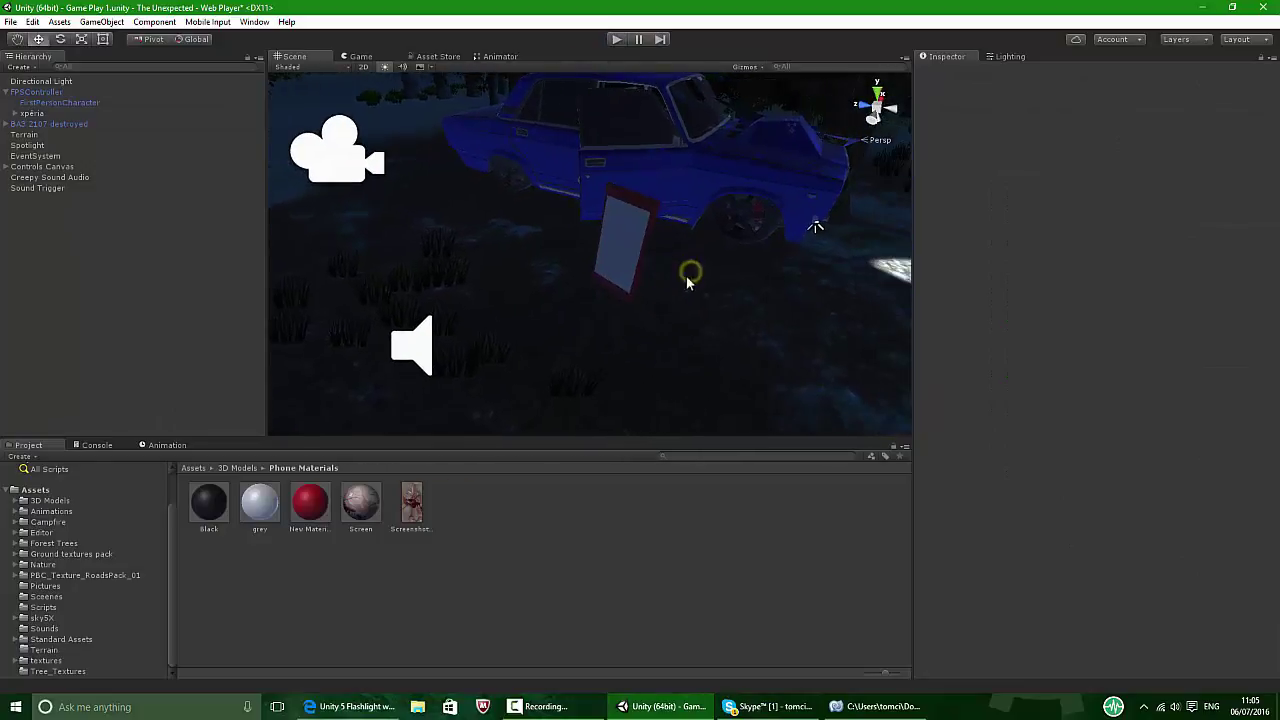
pyautogui.moveTo(663, 254)
pyautogui.mouseDown(button='right')
pyautogui.moveTo(731, 277)
pyautogui.moveTo(474, 286)
pyautogui.moveTo(631, 304)
pyautogui.moveTo(580, 297)
pyautogui.moveTo(594, 293)
pyautogui.mouseUp(button='right')
pyautogui.click(112, 245)
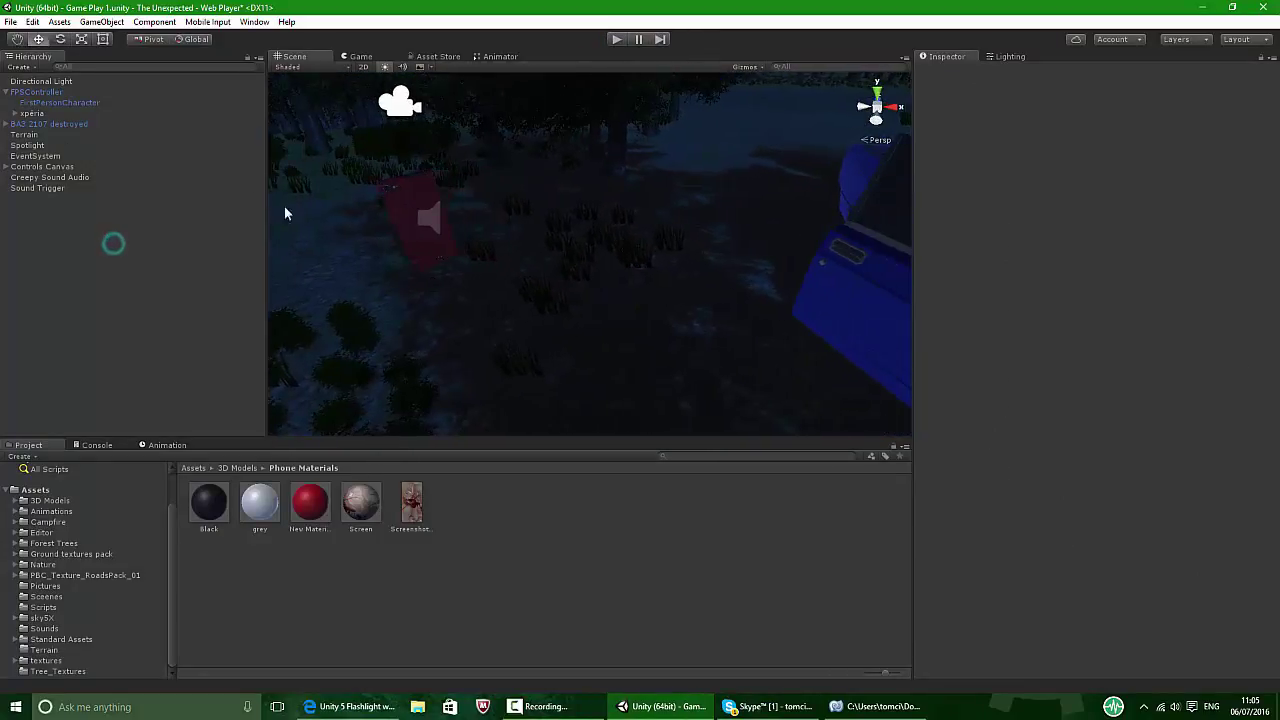
pyautogui.rightClick(79, 234)
pyautogui.moveTo(138, 390)
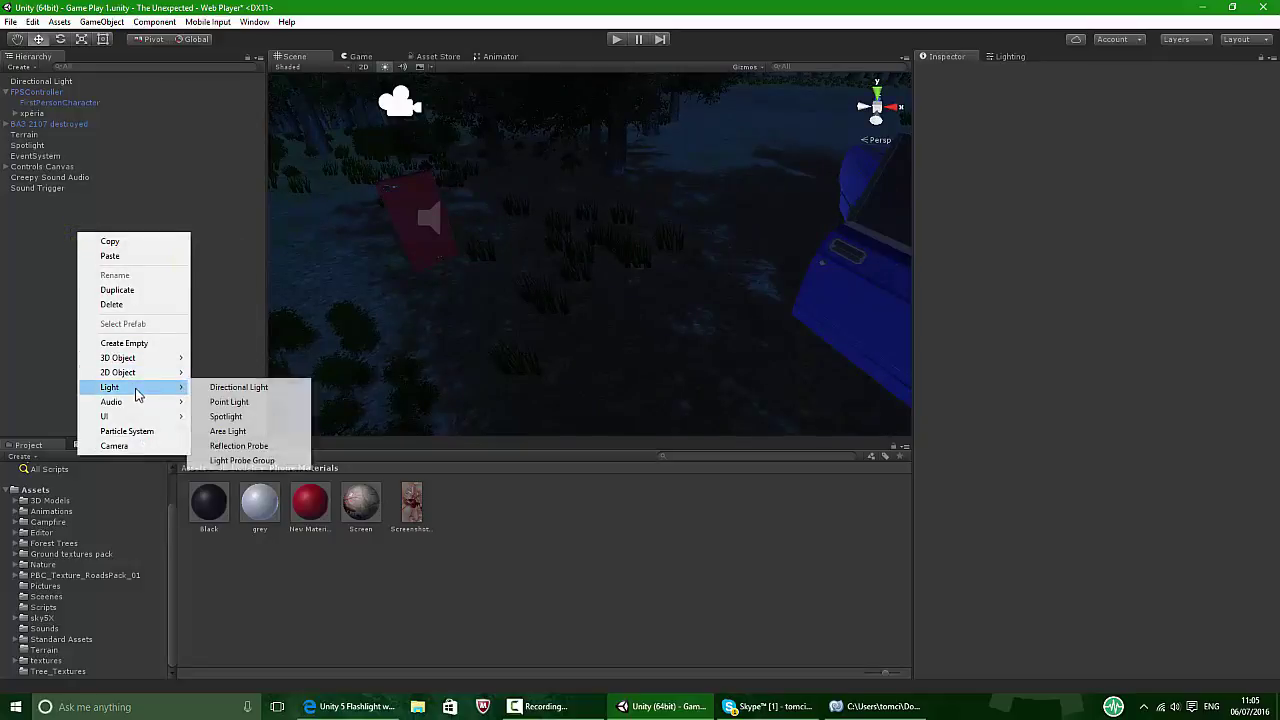
pyautogui.click(246, 420)
# Align the new spotlight with a scene view looking from the phone's rear camera toward the car.
pyautogui.moveTo(461, 303)
pyautogui.mouseDown(button='right')
pyautogui.moveTo(402, 298)
pyautogui.moveTo(414, 297)
pyautogui.moveTo(401, 250)
pyautogui.moveTo(443, 294)
pyautogui.moveTo(454, 280)
pyautogui.mouseUp(button='right')
pyautogui.scroll(5, 454, 281)
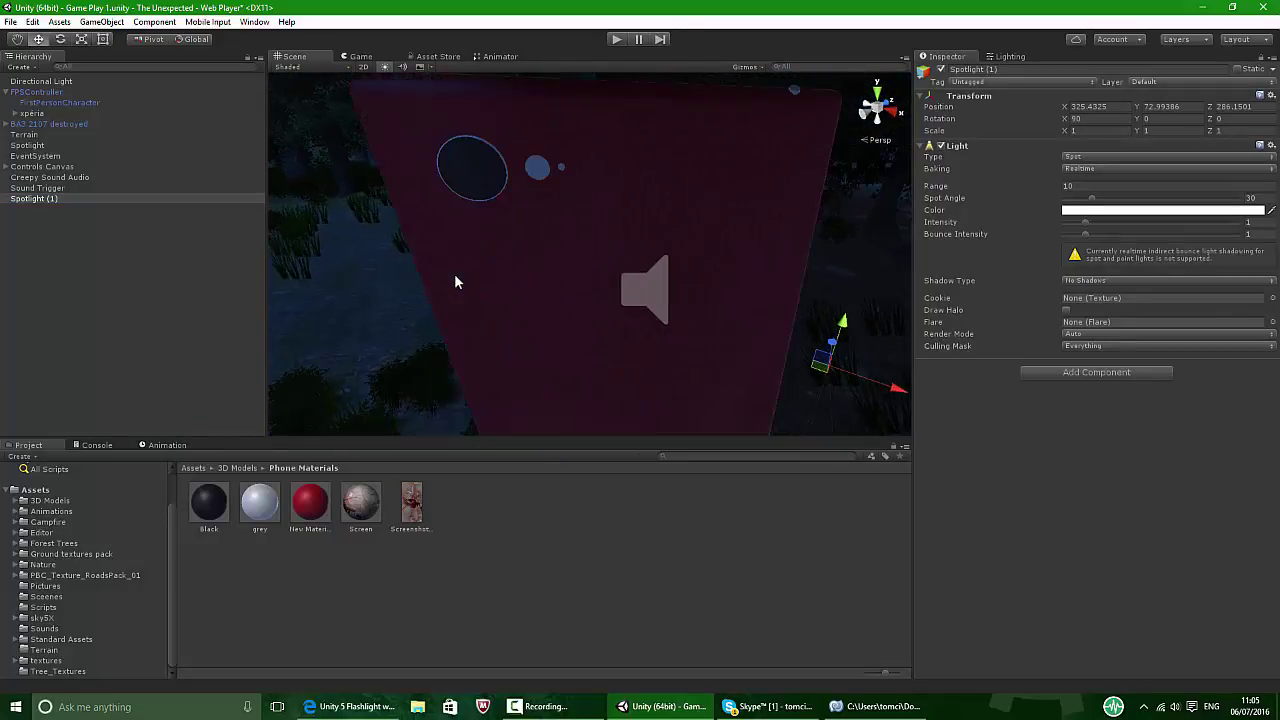
pyautogui.scroll(3, 487, 272)
pyautogui.scroll(-2, 485, 268)
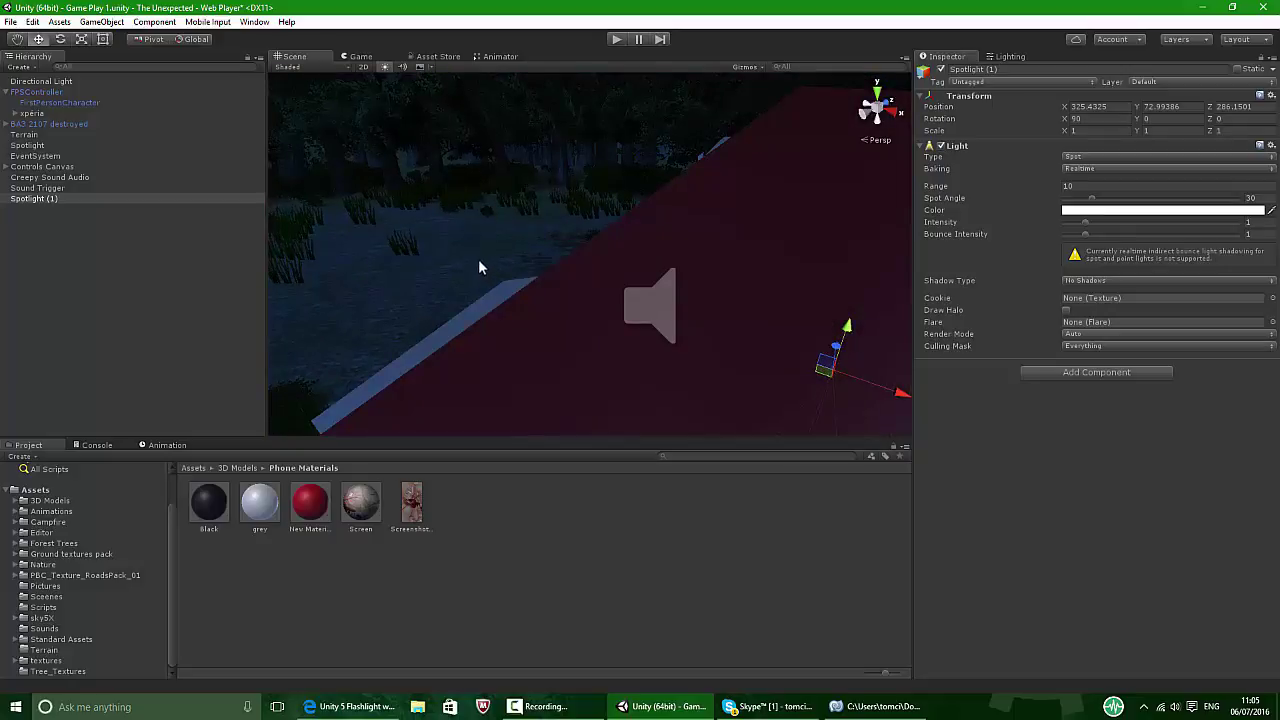
pyautogui.moveTo(480, 261); pyautogui.dragTo(871, 256, button='right')
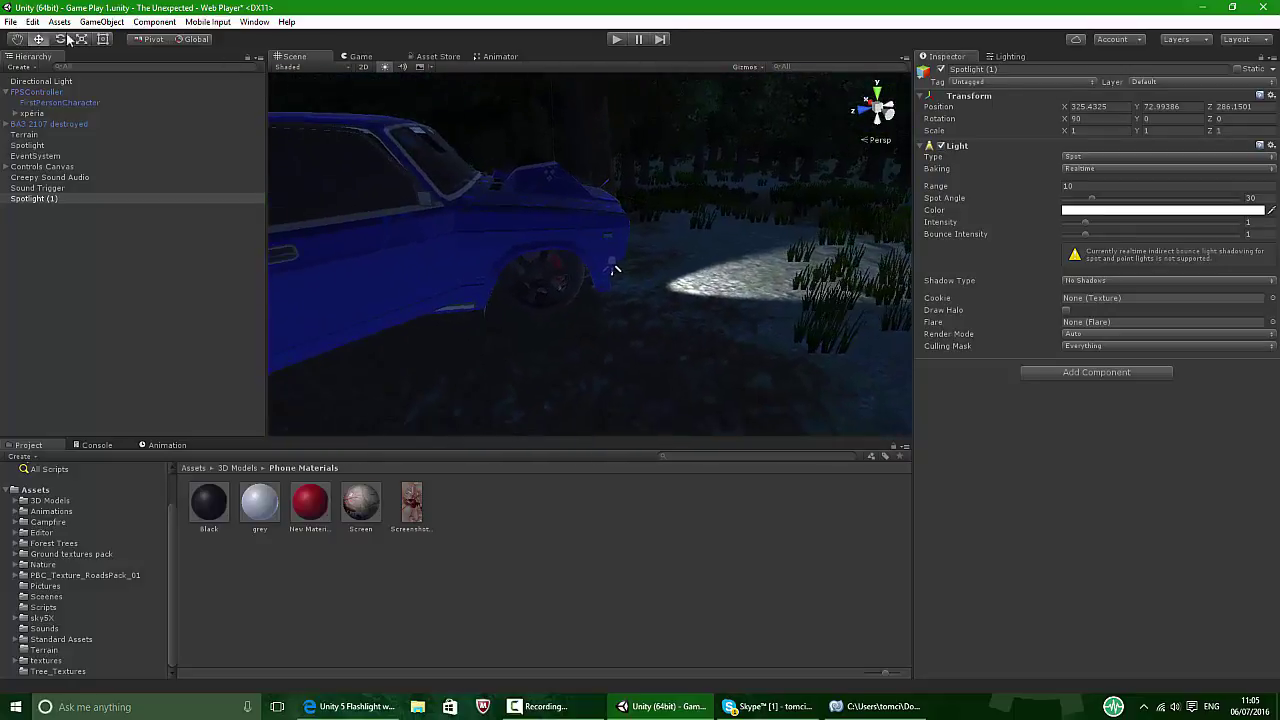
pyautogui.click(101, 21)
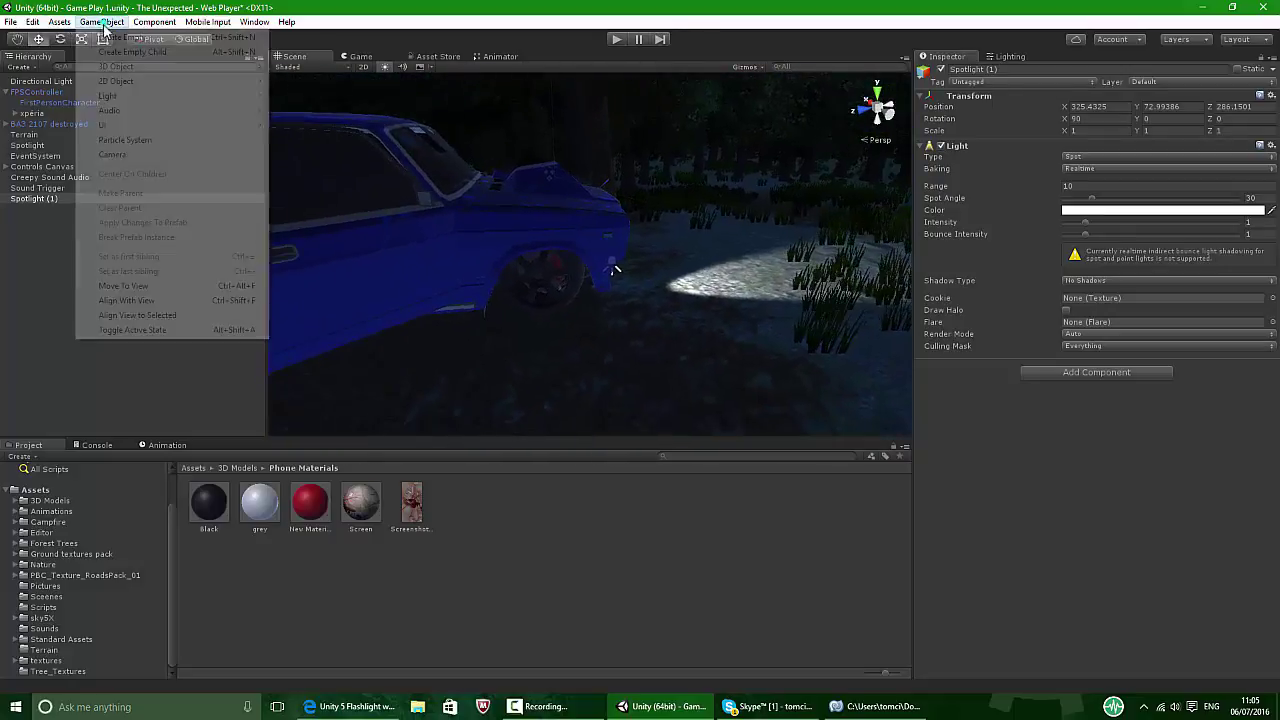
pyautogui.click(126, 300)
# Set the new spotlight's Spot Angle to 52.5, Intensity to 4 and Range to 50.
pyautogui.moveTo(461, 302); pyautogui.dragTo(820, 262, button='right')
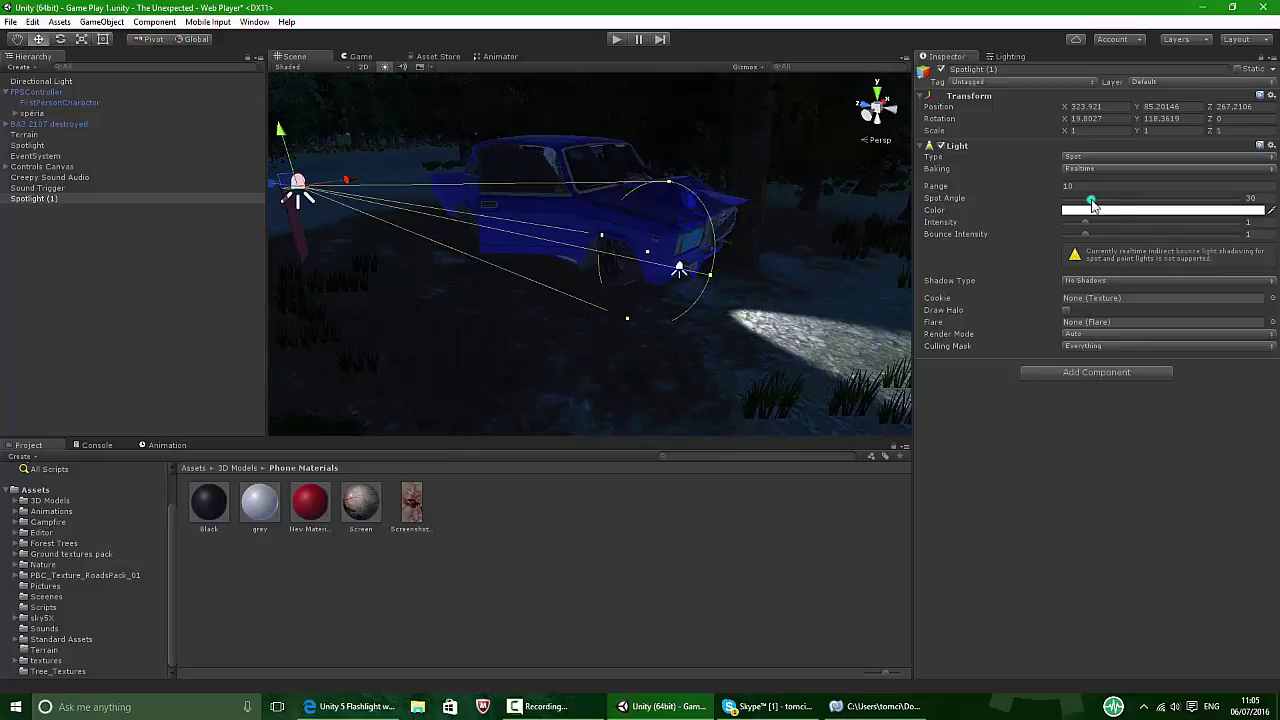
pyautogui.moveTo(1093, 204); pyautogui.dragTo(1230, 232)
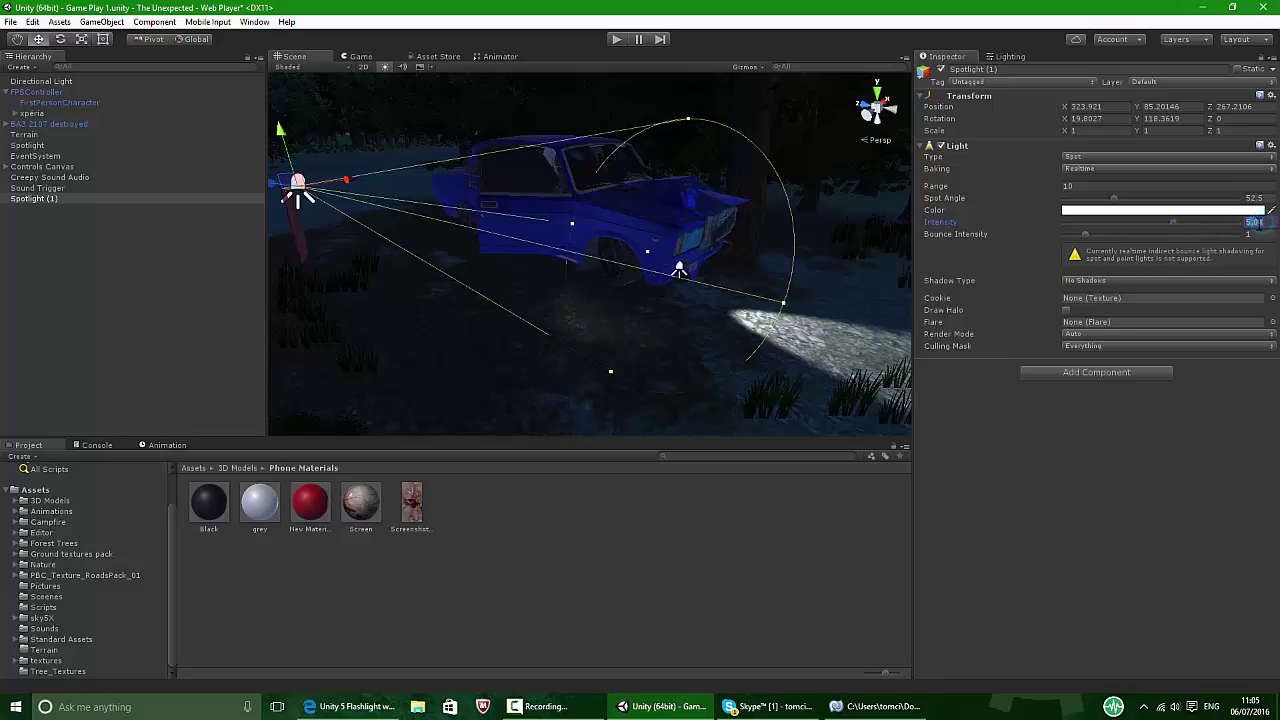
pyautogui.write('50')
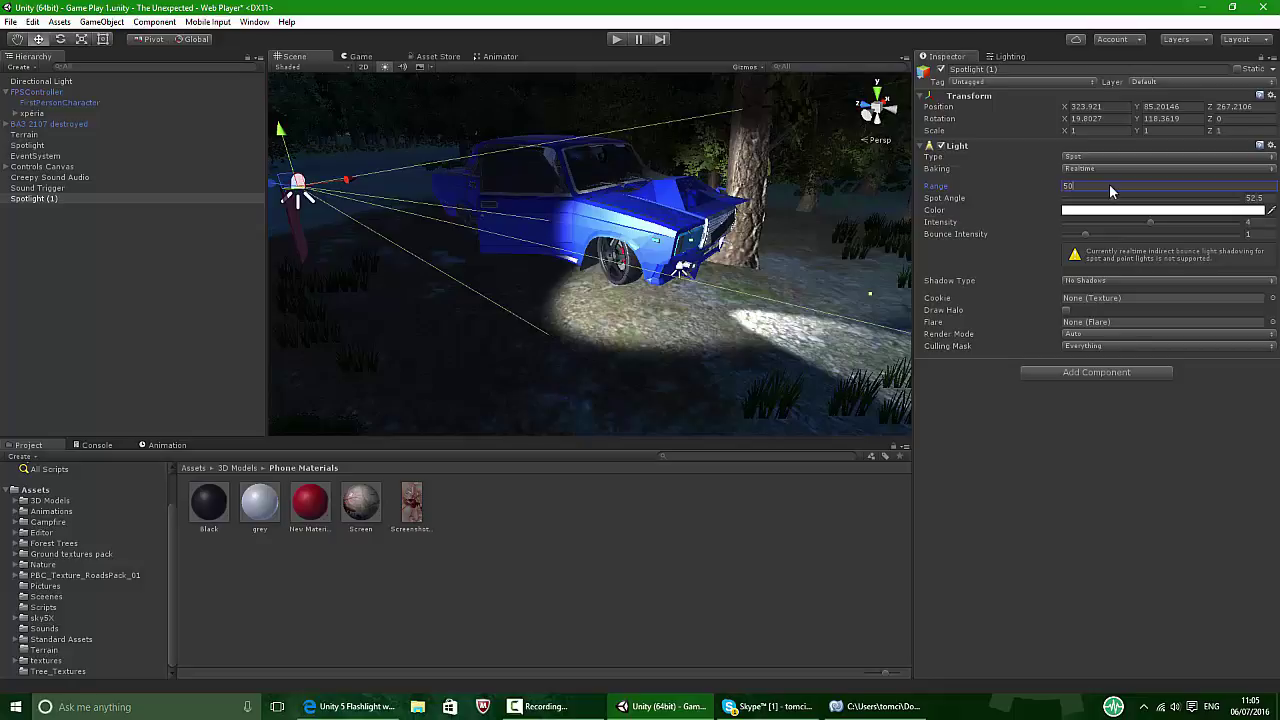
# Set the new spotlight's Shadow Type to Soft Shadows.
pyautogui.moveTo(766, 216)
pyautogui.mouseDown(button='right')
pyautogui.moveTo(880, 190)
pyautogui.moveTo(783, 229)
pyautogui.mouseUp(button='right')
pyautogui.scroll(-8, 785, 228)
pyautogui.scroll(1, 785, 229)
pyautogui.click(1107, 281)
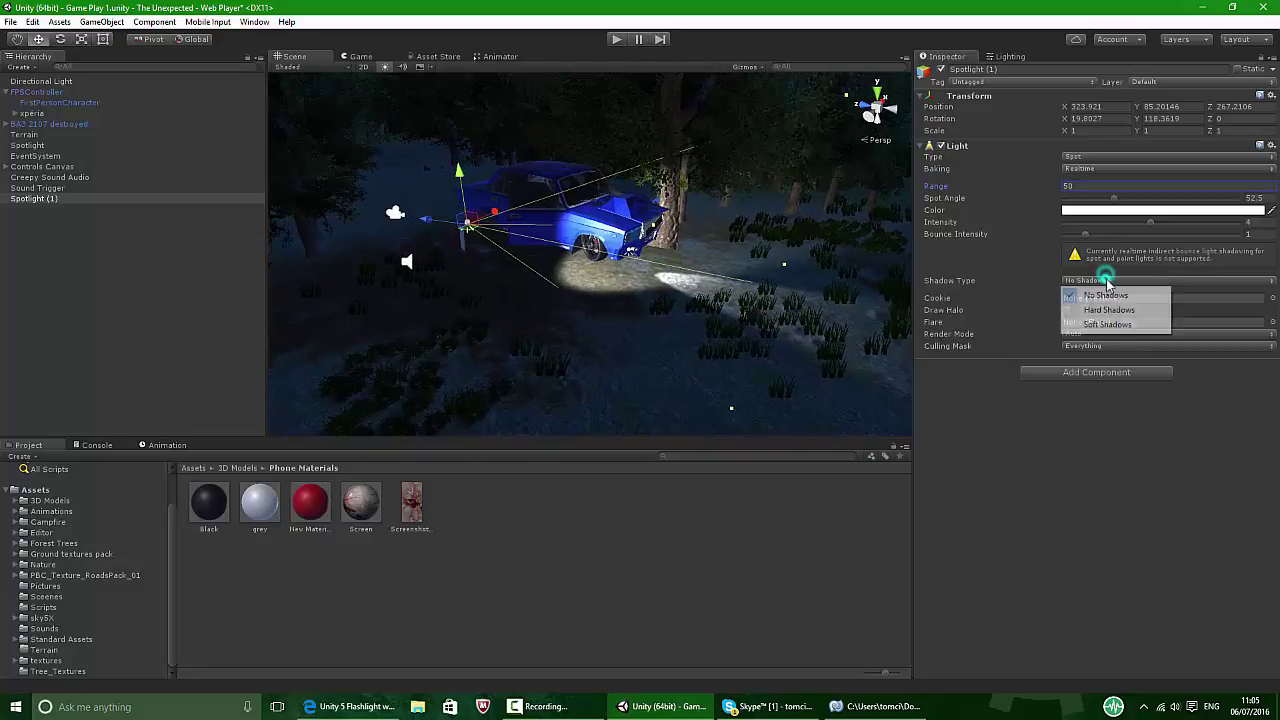
pyautogui.click(1100, 329)
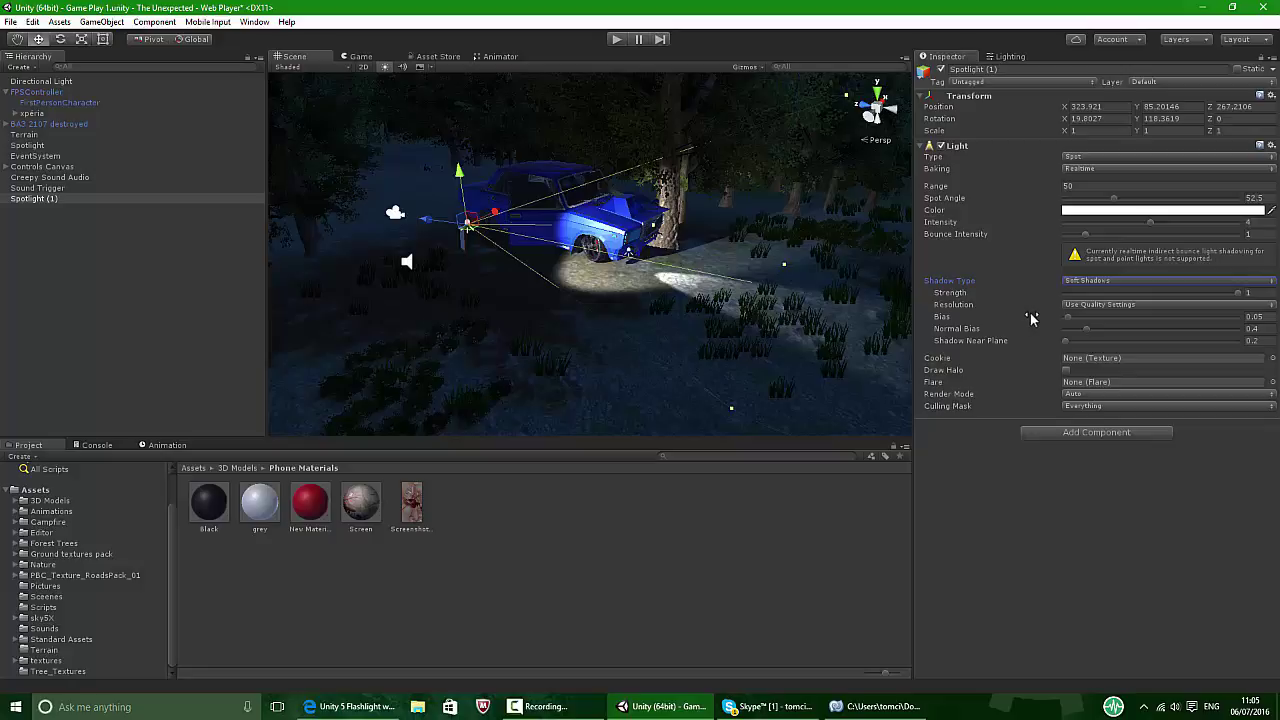
# Change the new spotlight's color to a pale yellow of R 246, G 232, B 190 and preview it in the Game view.
pyautogui.click(1097, 209)
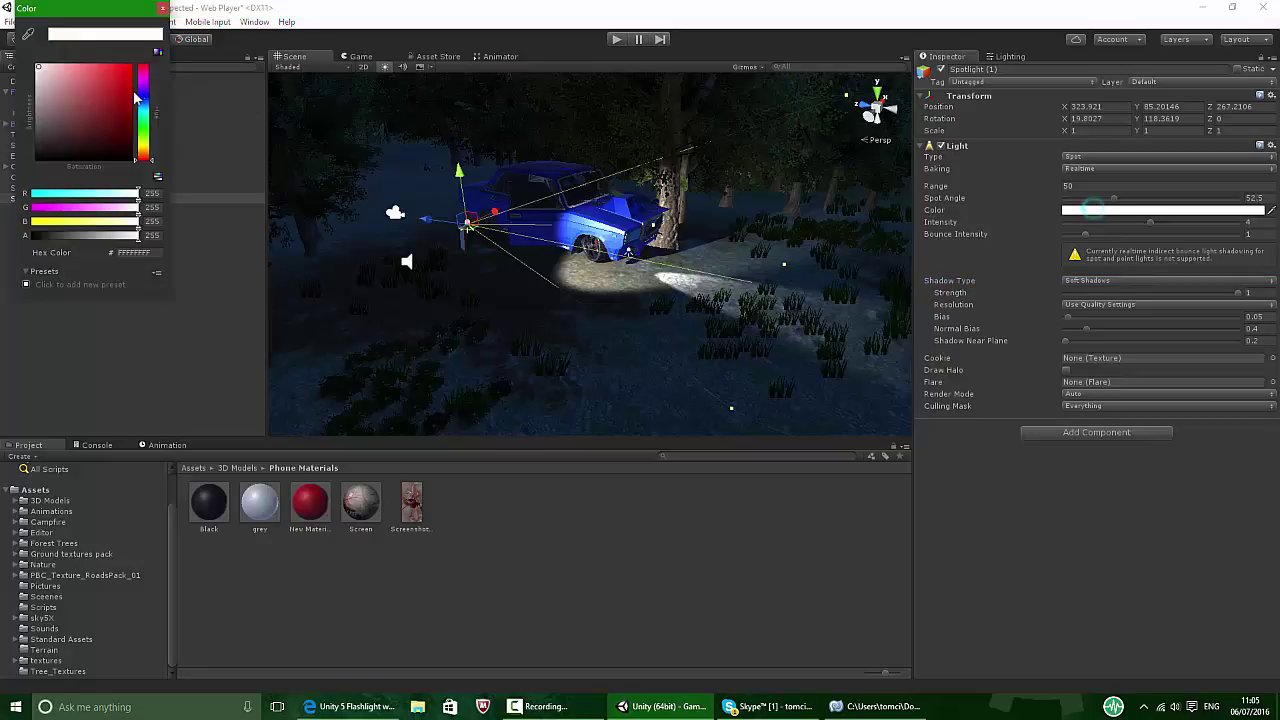
pyautogui.moveTo(125, 91); pyautogui.dragTo(78, 70)
pyautogui.click(144, 157)
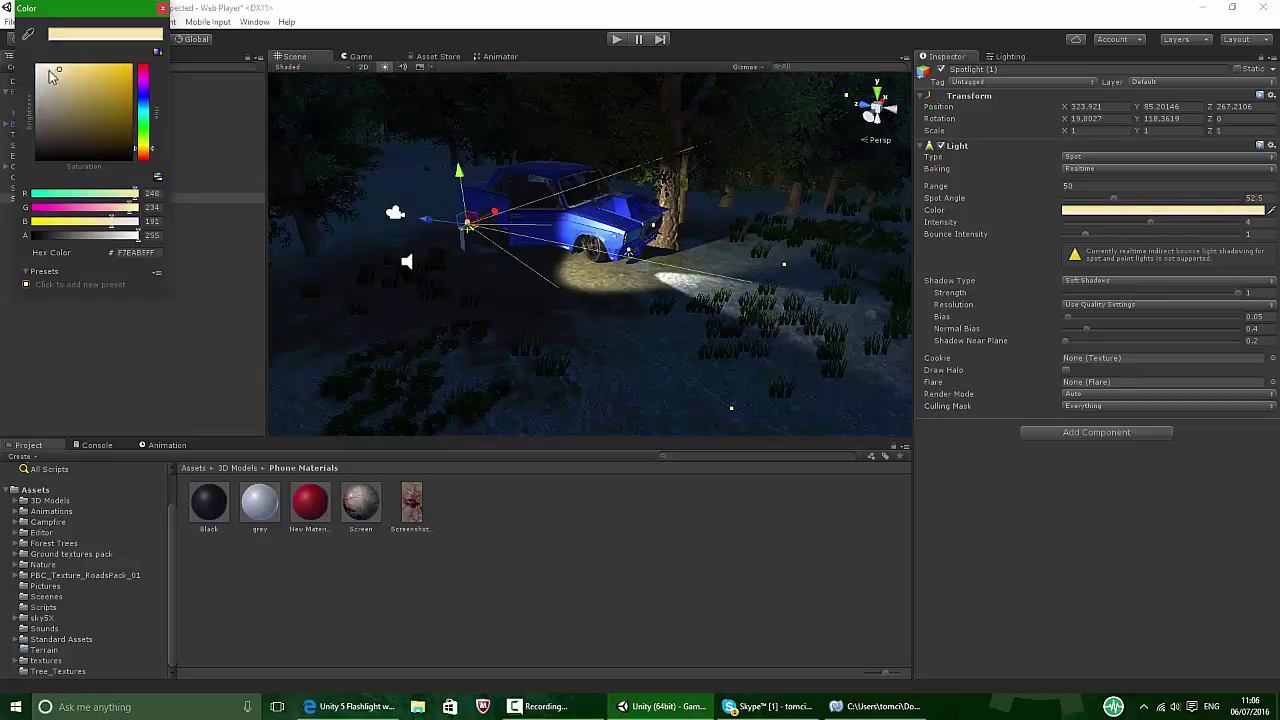
pyautogui.click(162, 10)
pyautogui.click(362, 58)
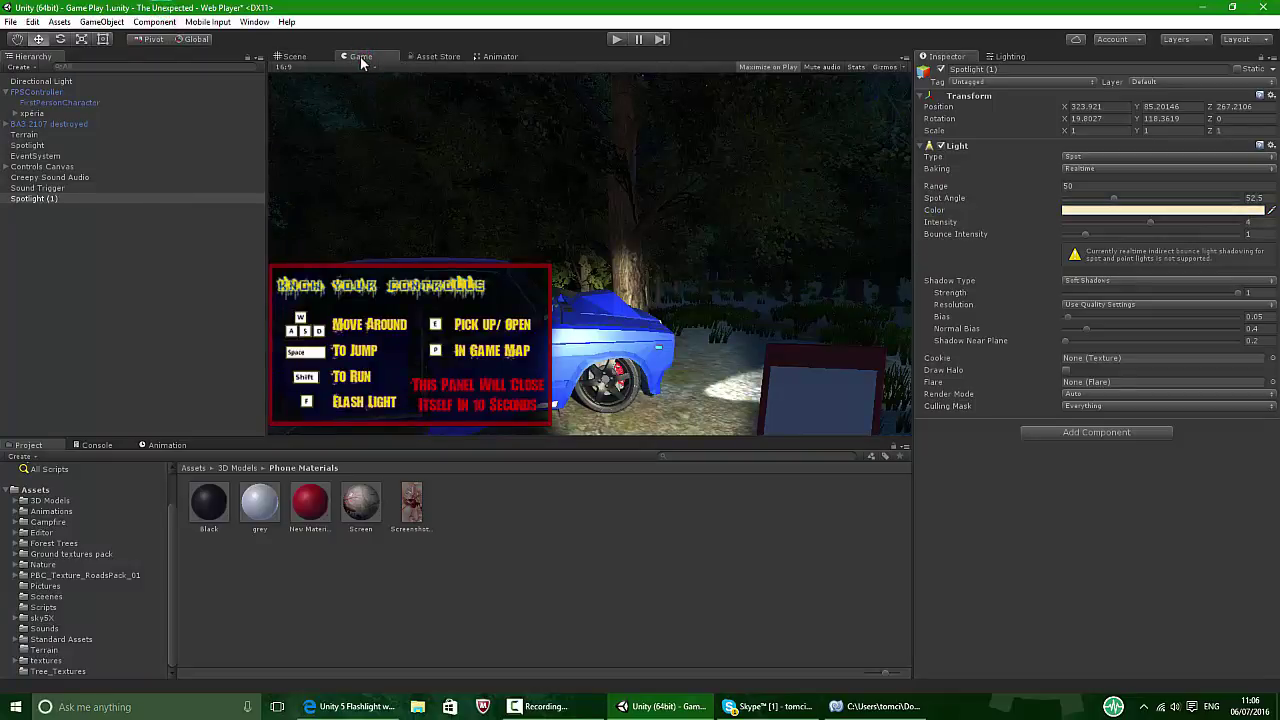
pyautogui.click(304, 56)
# Make Spotlight (1) a child of FirstPersonCharacter and collapse that object in the hierarchy.
pyautogui.click(114, 280)
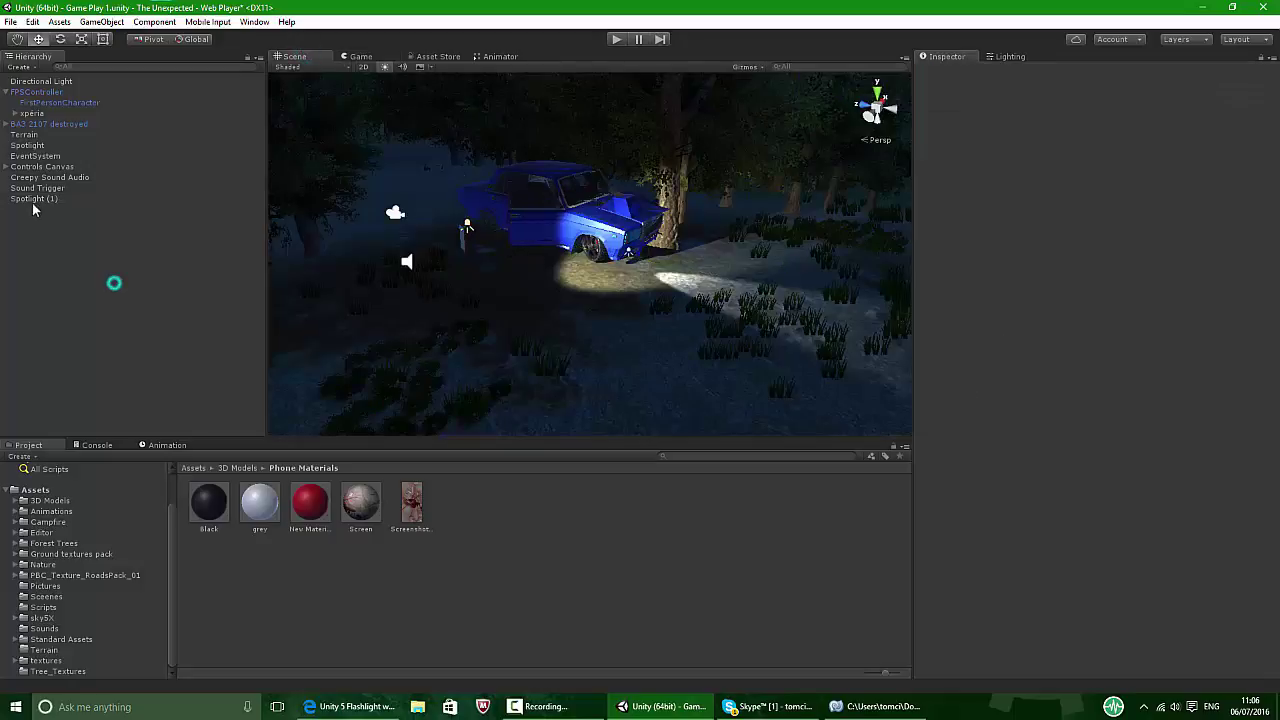
pyautogui.click(33, 200)
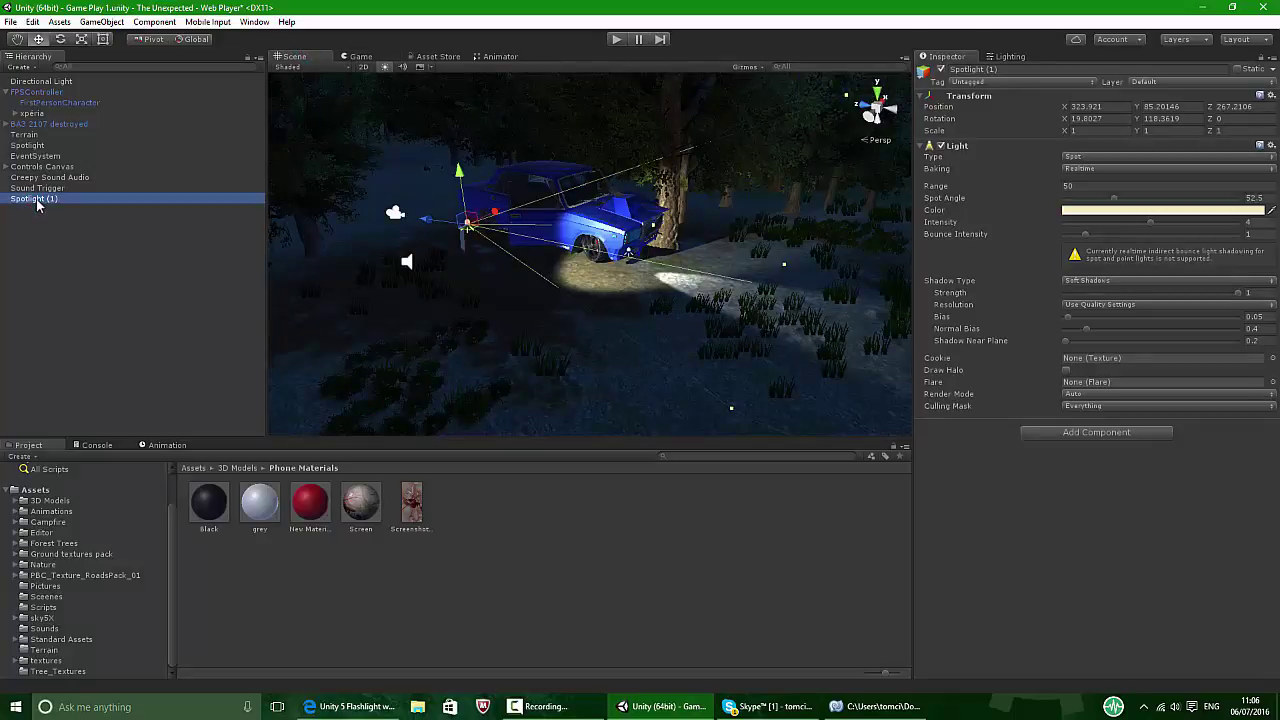
pyautogui.moveTo(36, 202); pyautogui.dragTo(56, 102)
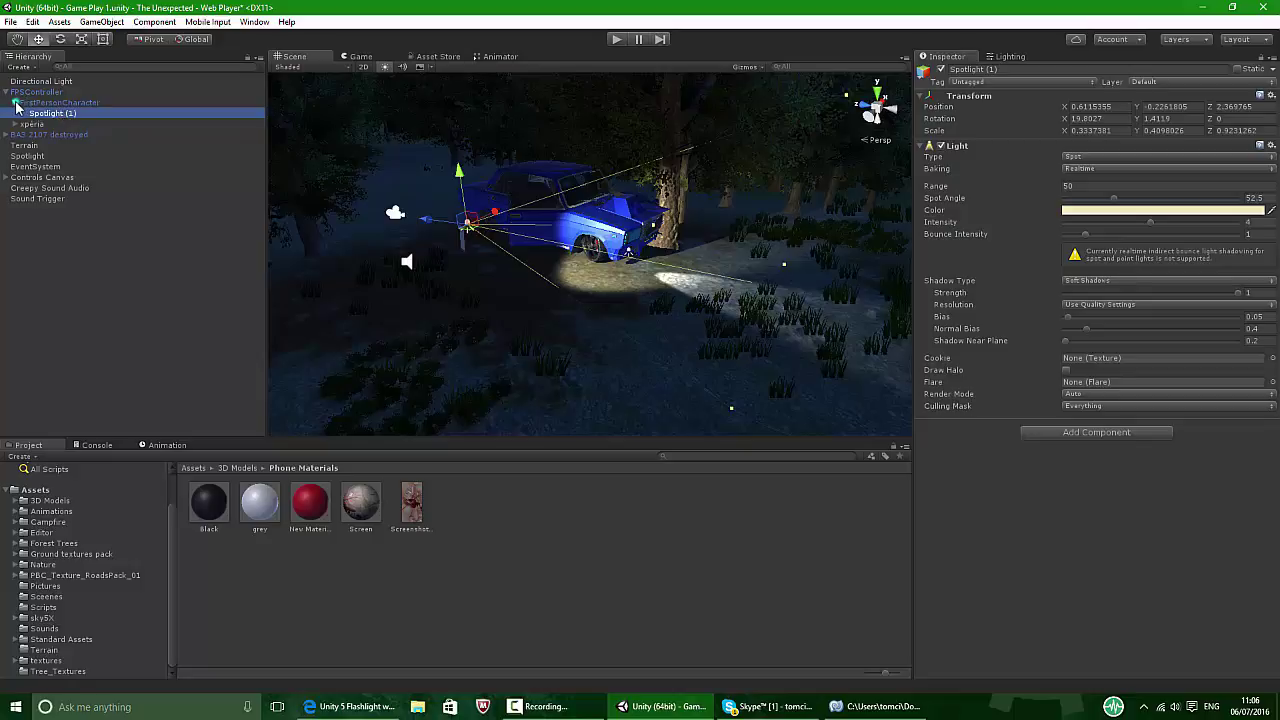
pyautogui.click(16, 103)
pyautogui.click(540, 706)
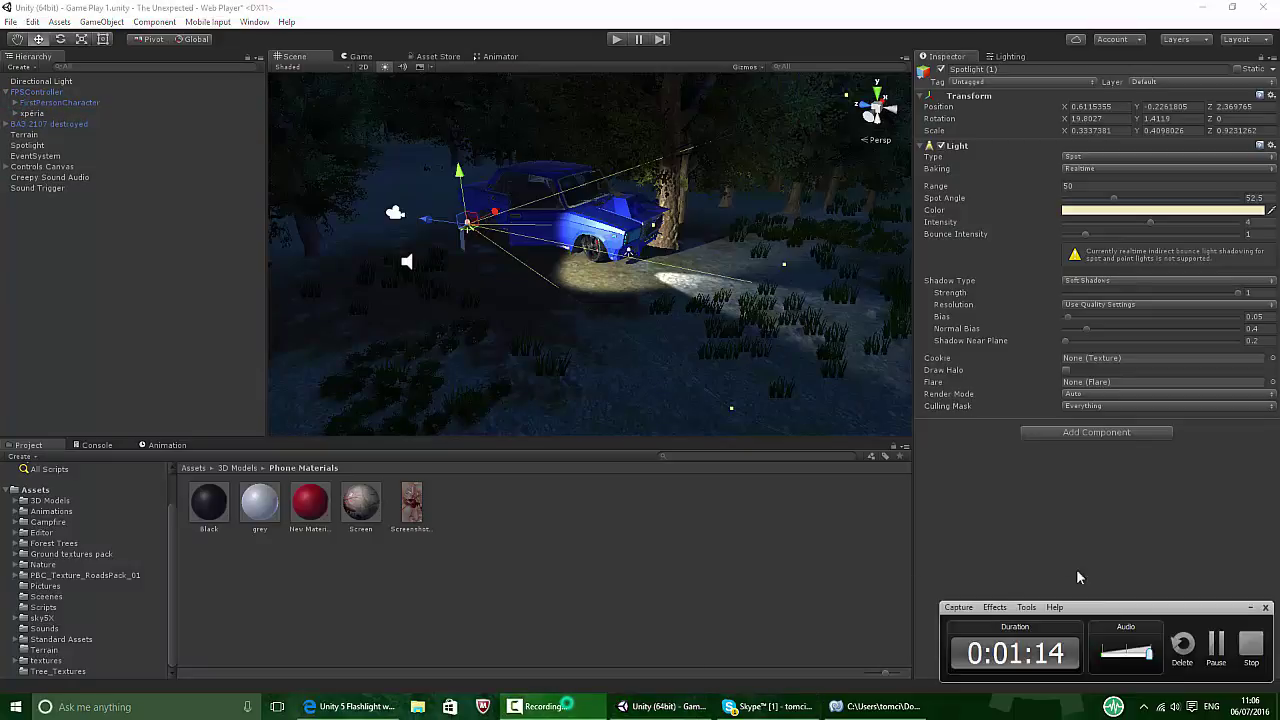
pyautogui.click(1215, 648)
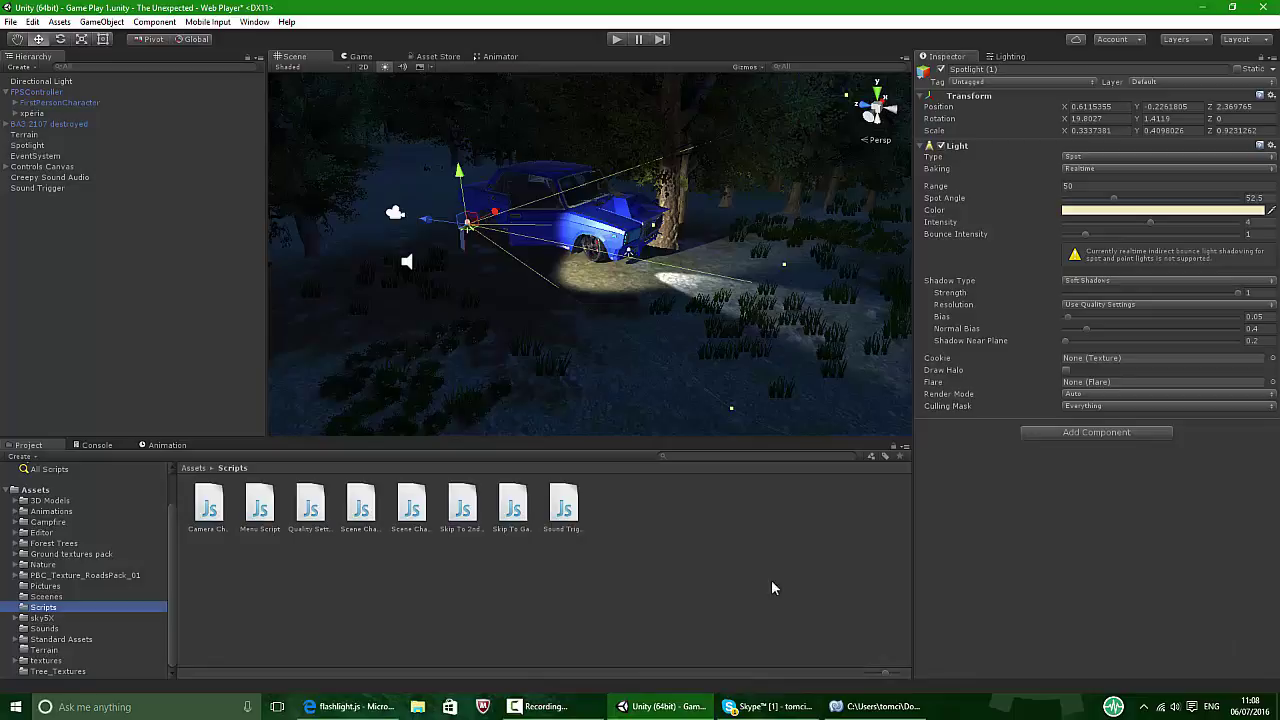
# Create a new JavaScript file named FlashLight in the project's Scripts folder.
pyautogui.click(763, 574)
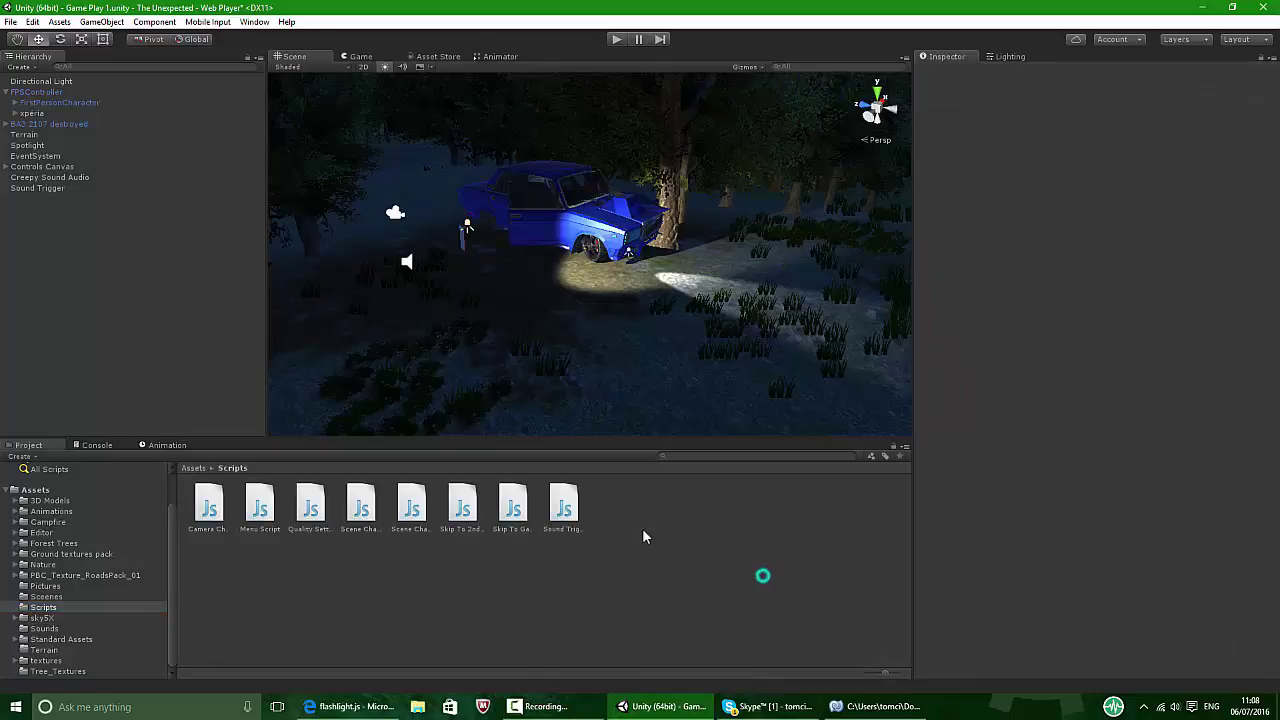
pyautogui.rightClick(623, 521)
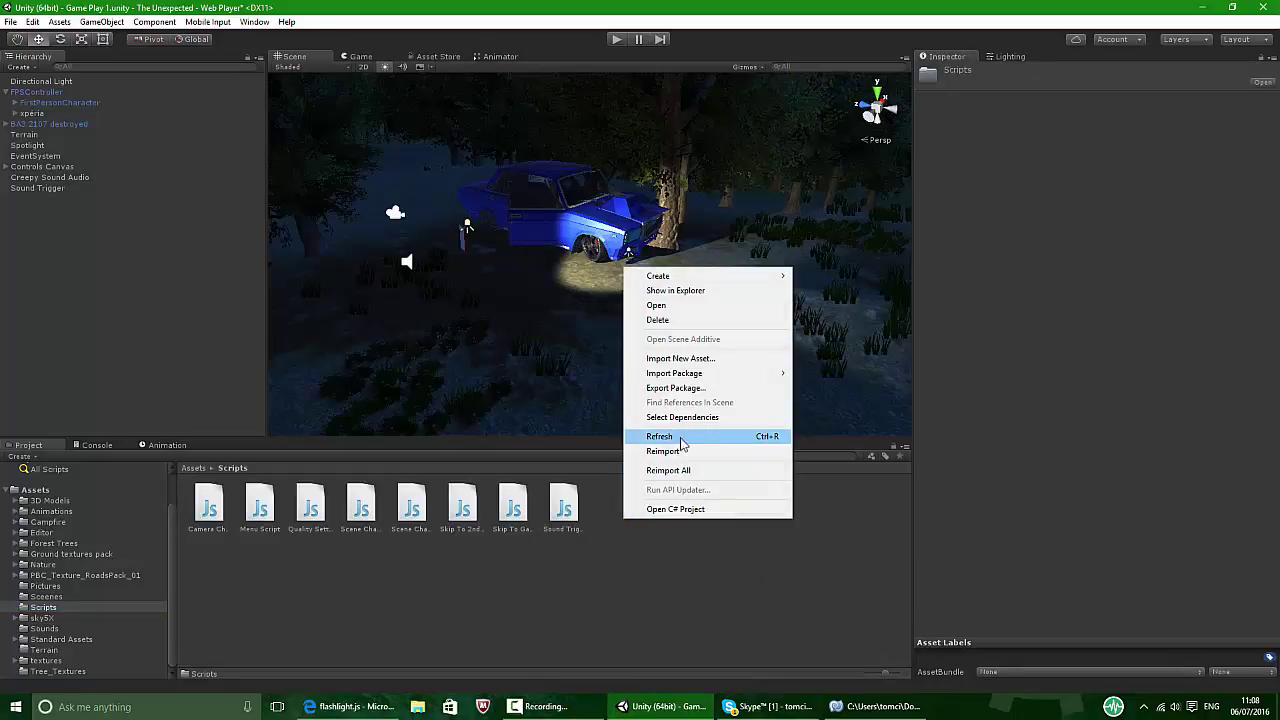
pyautogui.moveTo(729, 279)
pyautogui.click(857, 307)
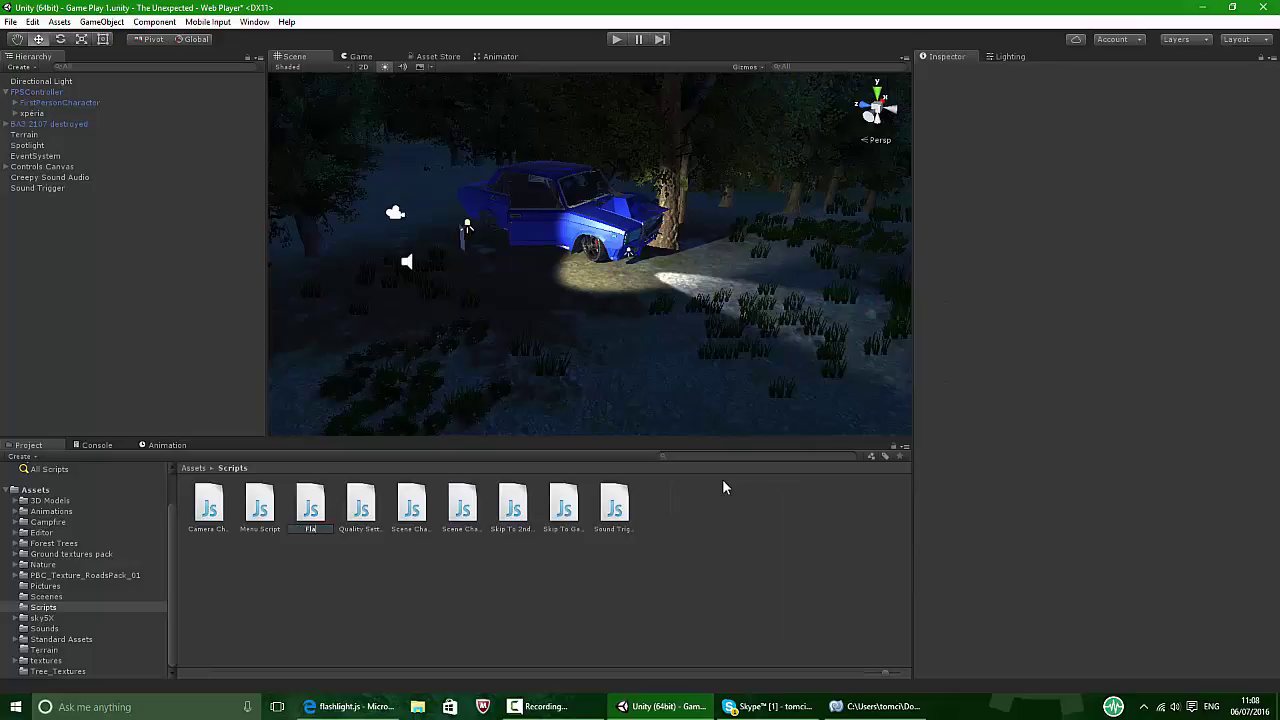
pyautogui.press('Return')
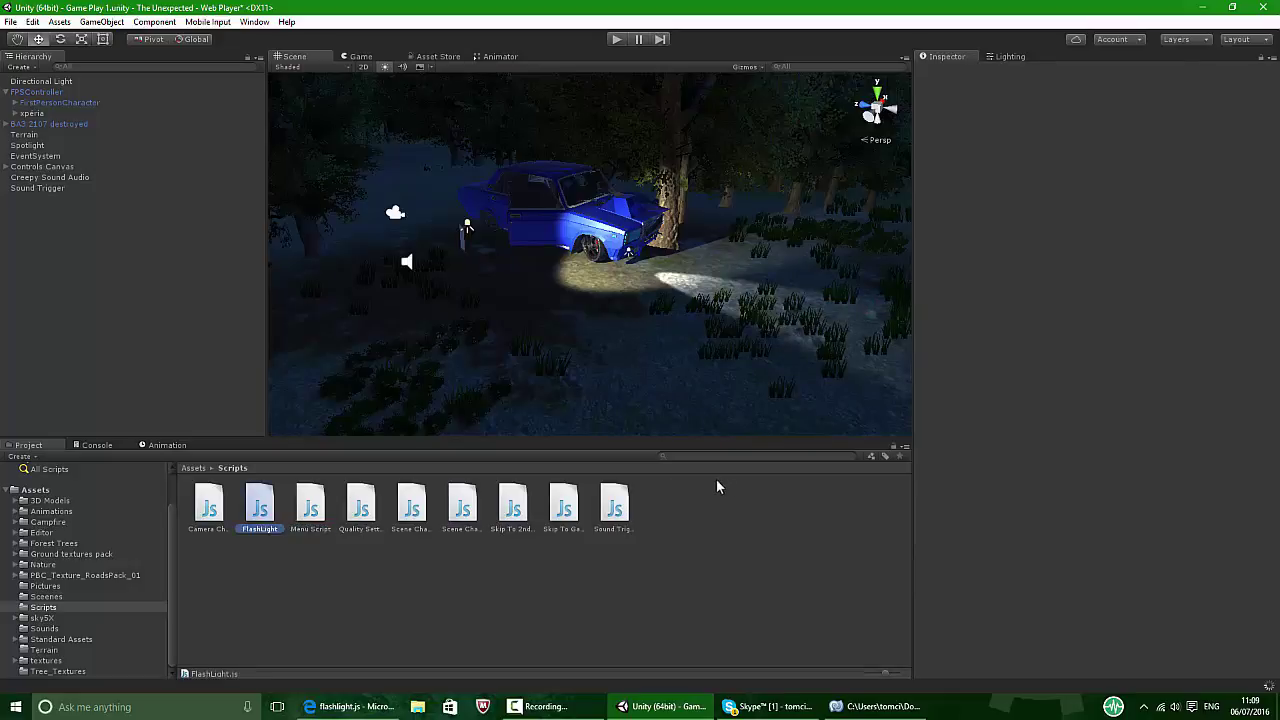
# Open the FlashLight script for editing and delete its default Start and Update functions.
pyautogui.doubleClick(281, 503)
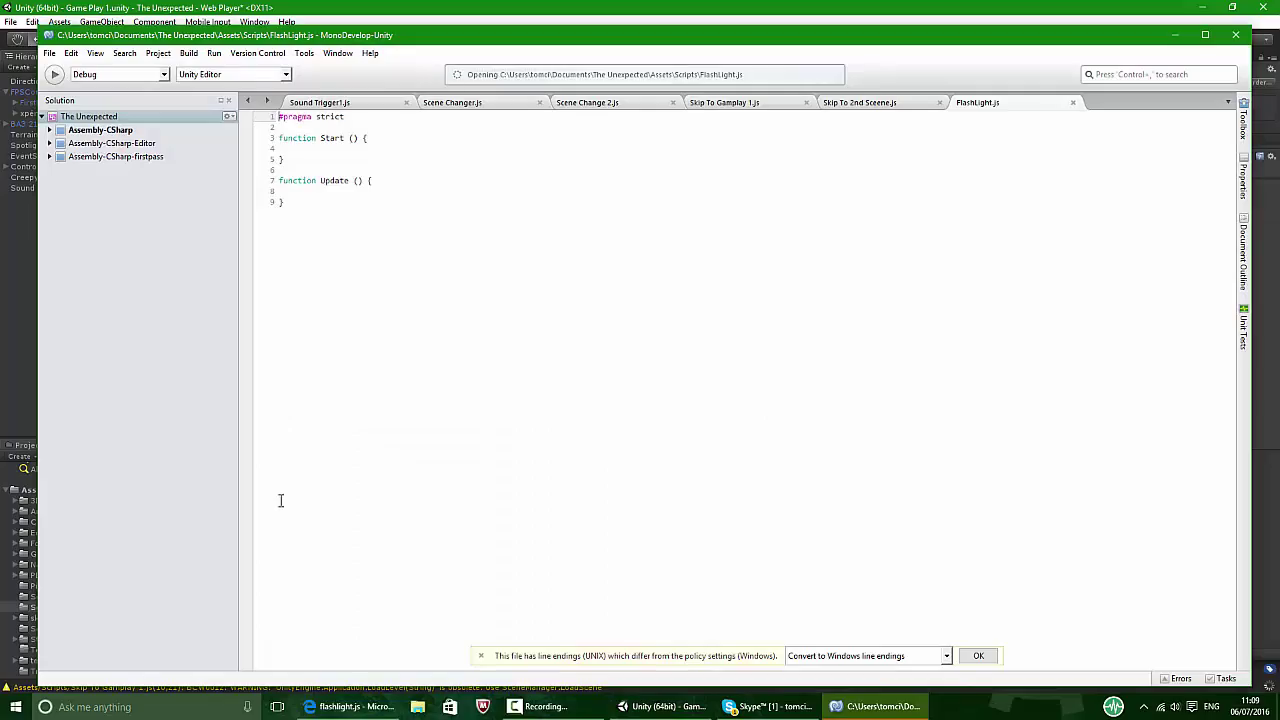
pyautogui.moveTo(349, 203); pyautogui.dragTo(278, 137)
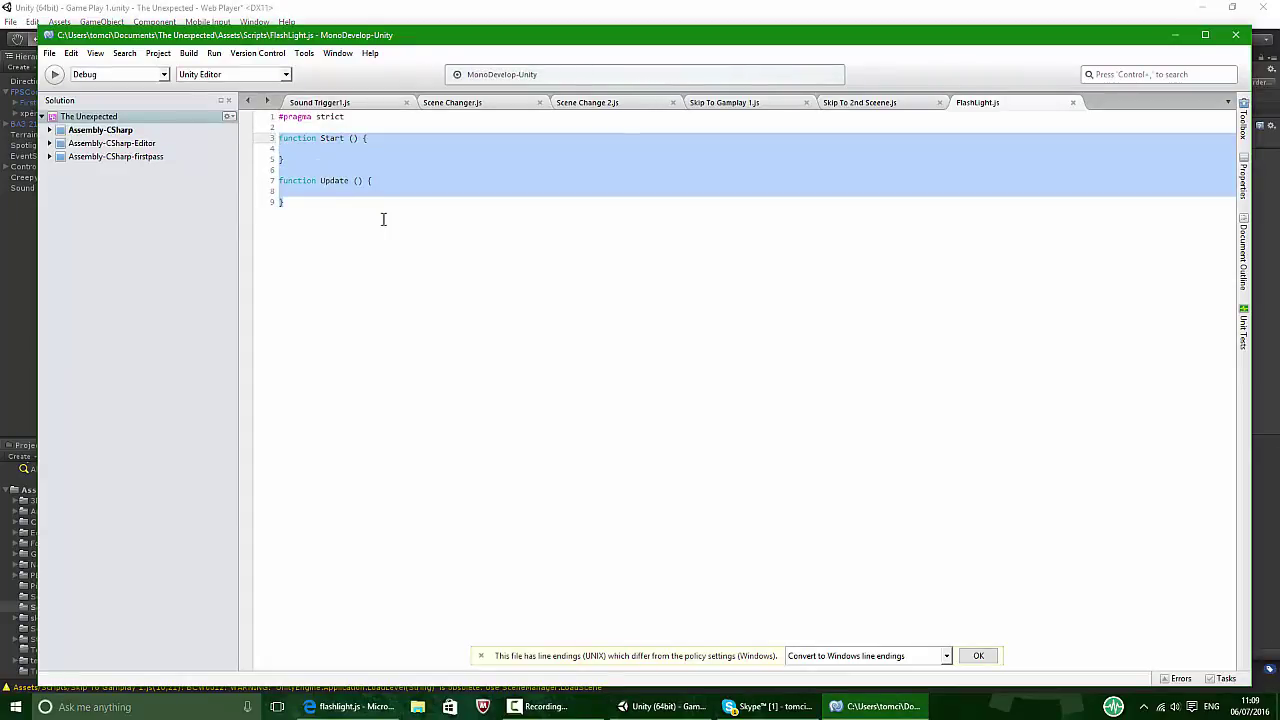
pyautogui.press('BackSpace')
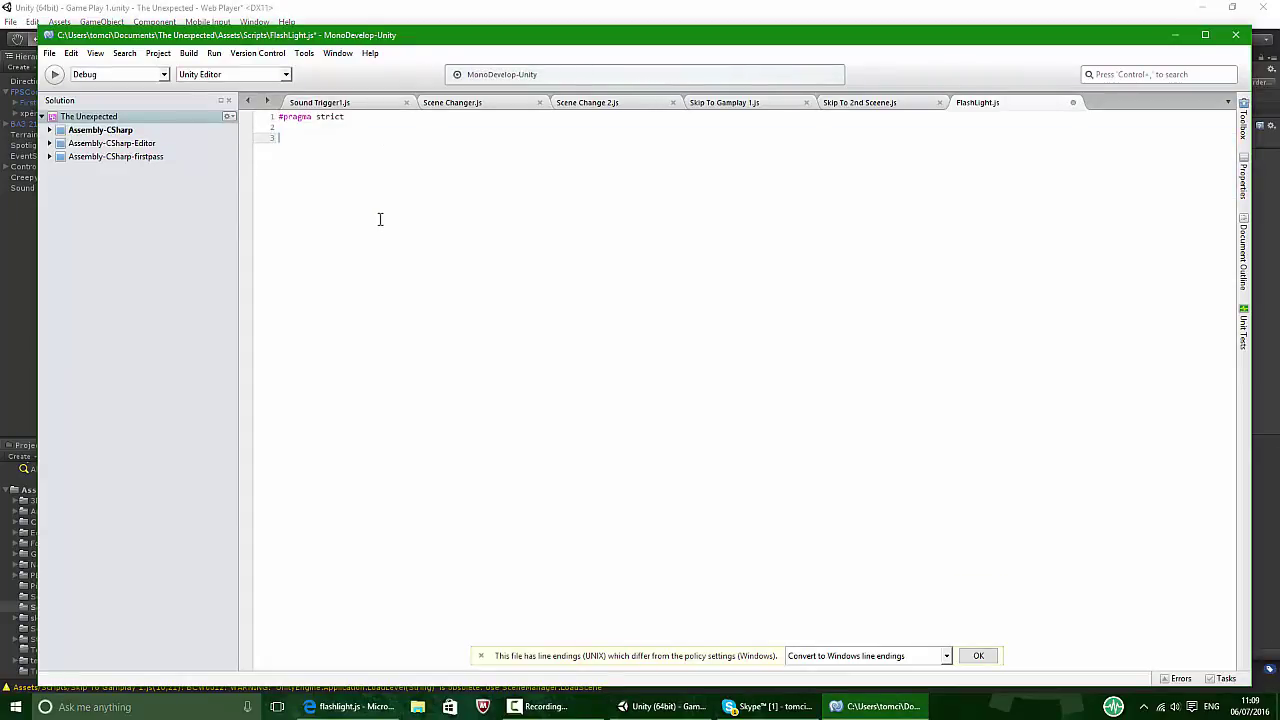
# Try to copy the flashlight.js code from the Dropbox page in the browser into the empty FlashLight script.
pyautogui.click(350, 706)
pyautogui.rightClick(81, 129)
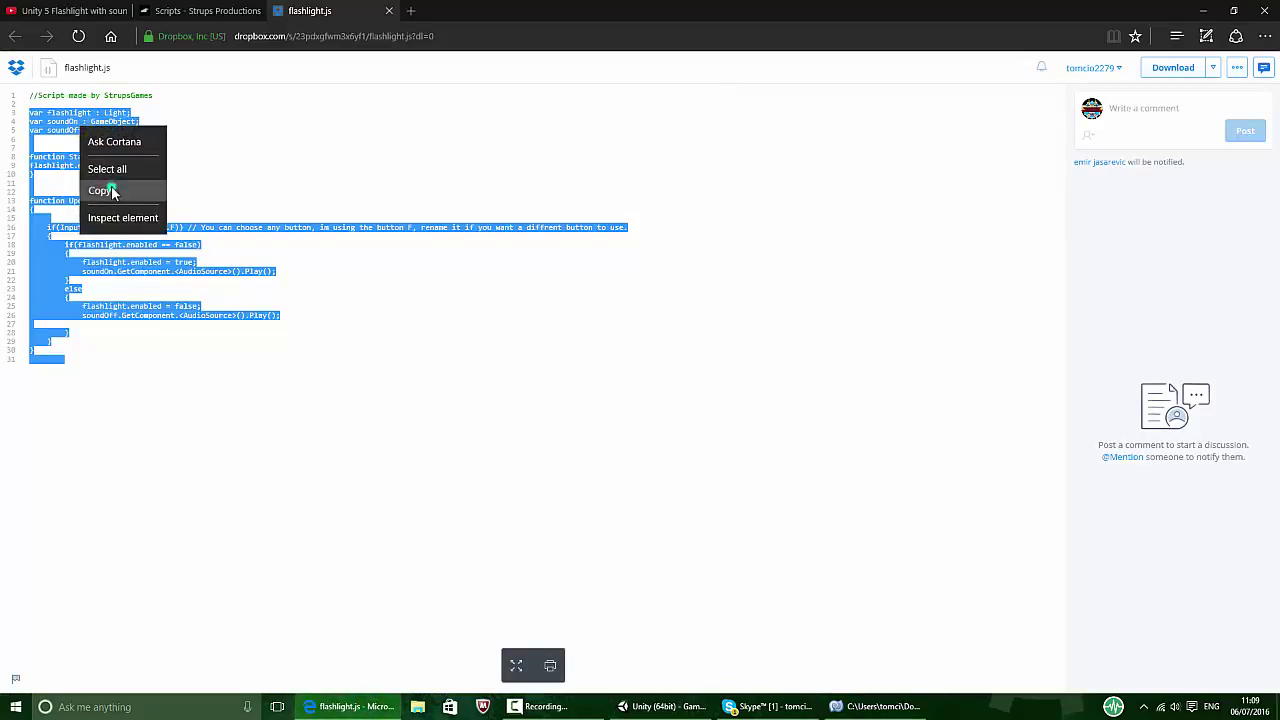
pyautogui.click(100, 191)
pyautogui.click(876, 706)
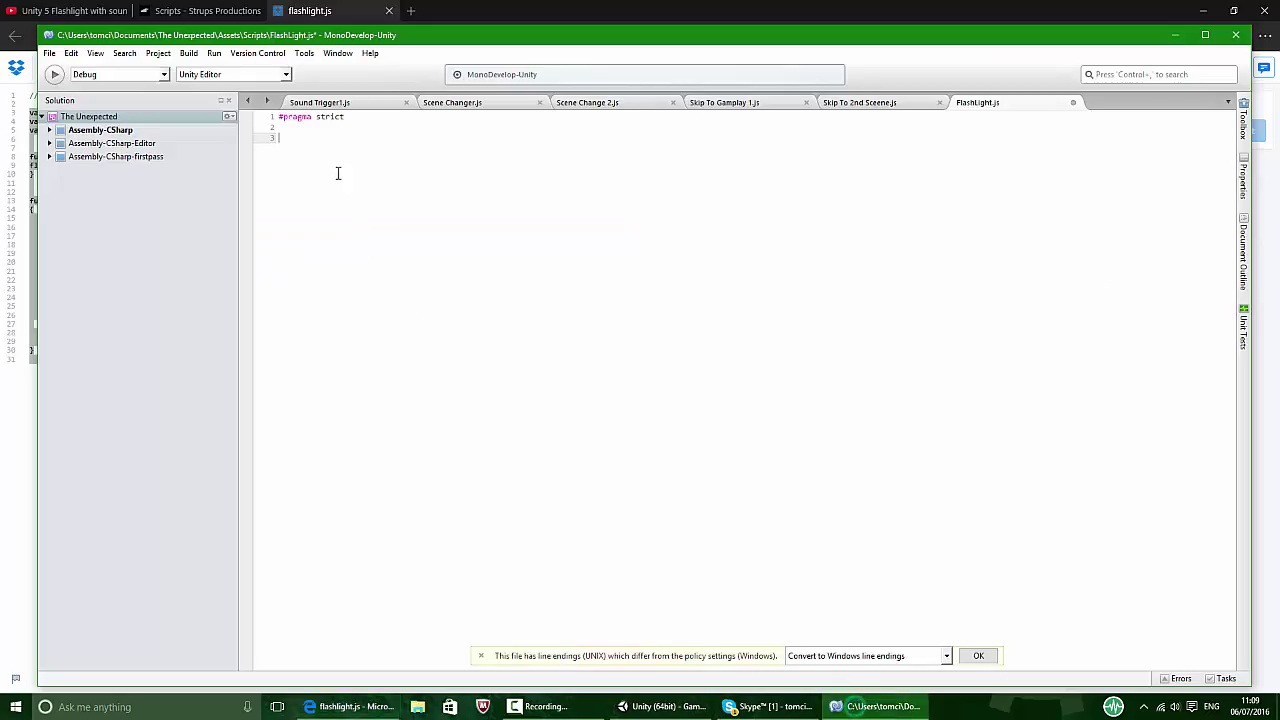
pyautogui.rightClick(300, 144)
pyautogui.click(334, 198)
# Place the code editor beside the reference code and declare the variables flashlight : Light, soundOn : GameObject and soundOff : GameObject.
pyautogui.moveTo(355, 38); pyautogui.dragTo(766, 102)
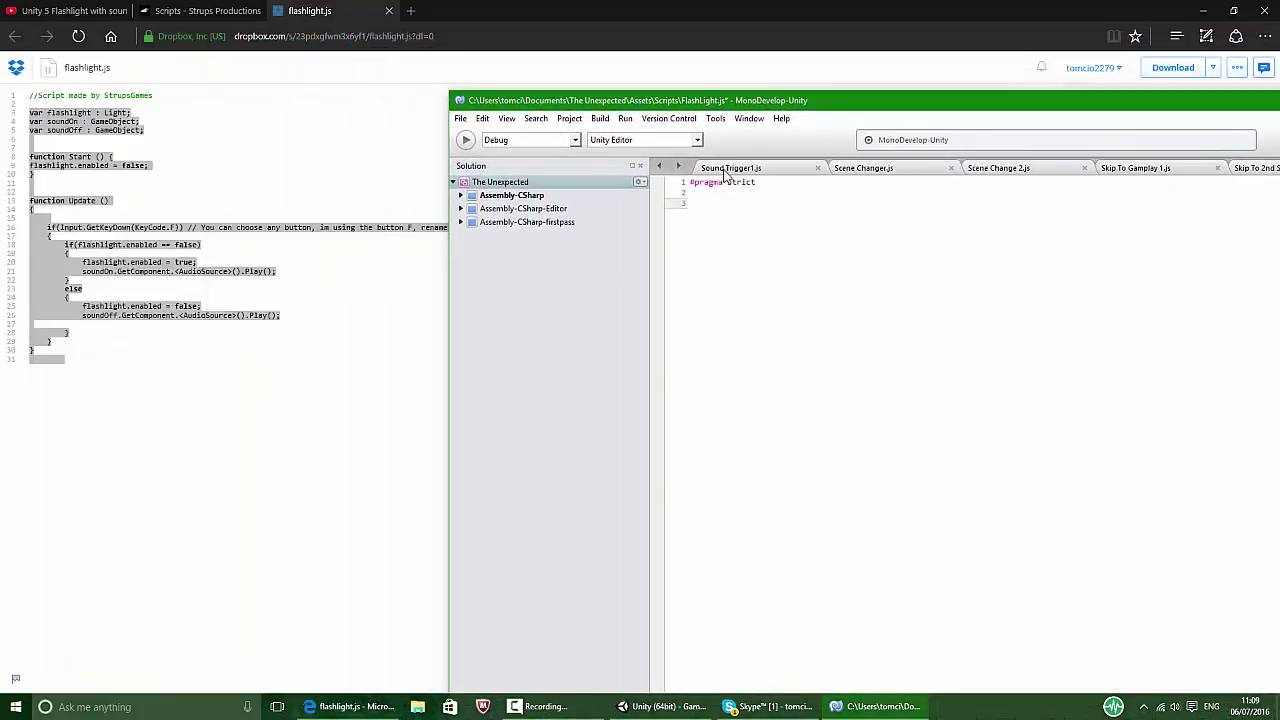
pyautogui.moveTo(790, 95); pyautogui.dragTo(727, 66)
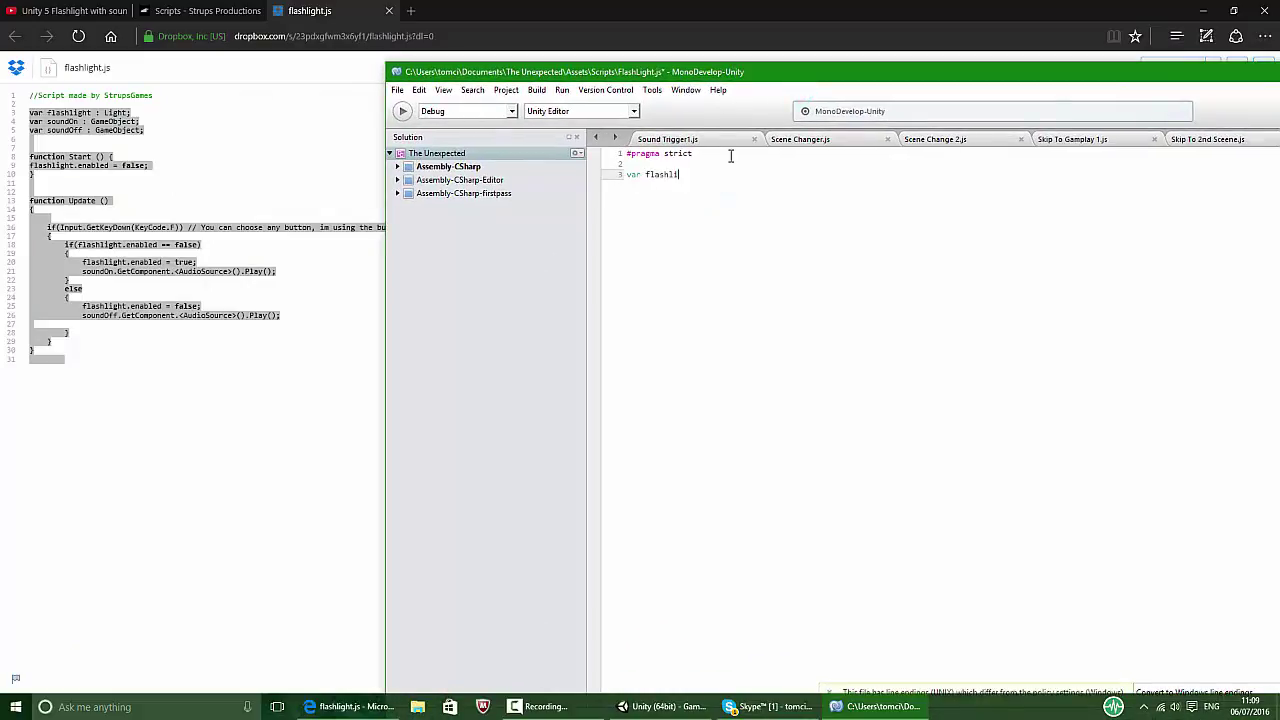
pyautogui.write('ar soundOn : GameObject')
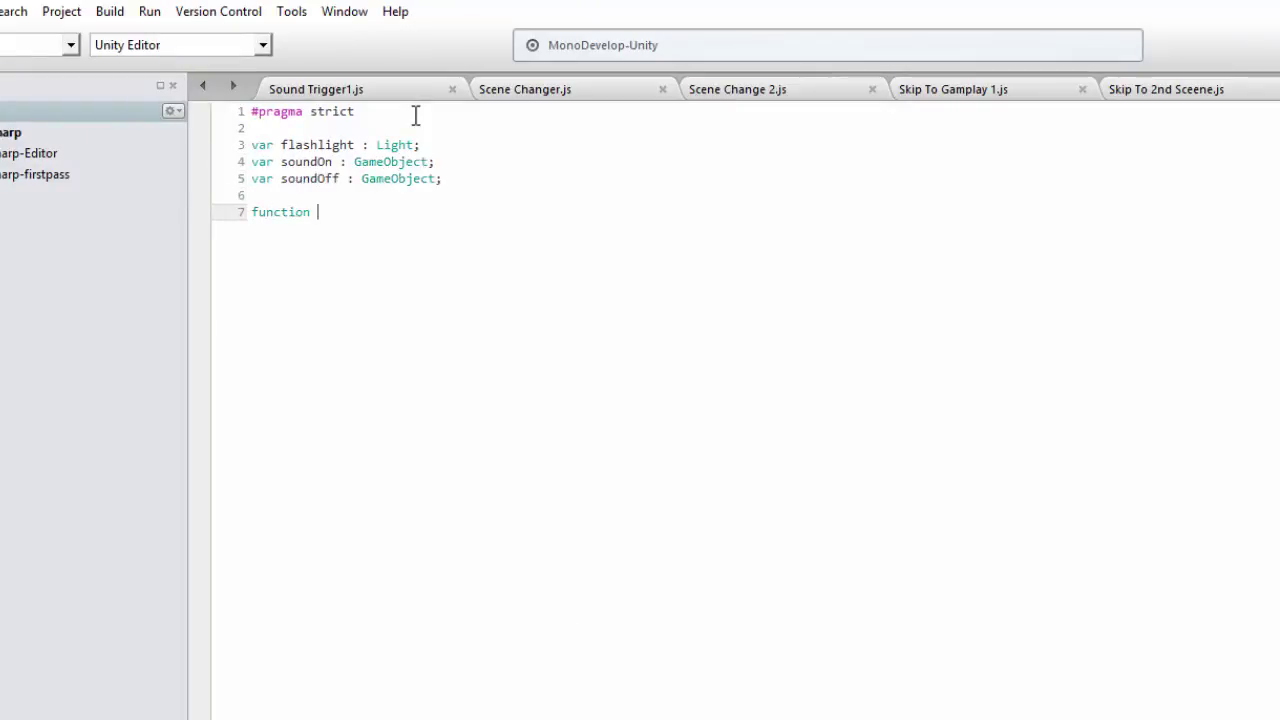
# Write a Start function that sets flashlight.enabled = false.
pyautogui.write('()')
pyautogui.press('Return')
pyautogui.write('{')
pyautogui.press('Return')
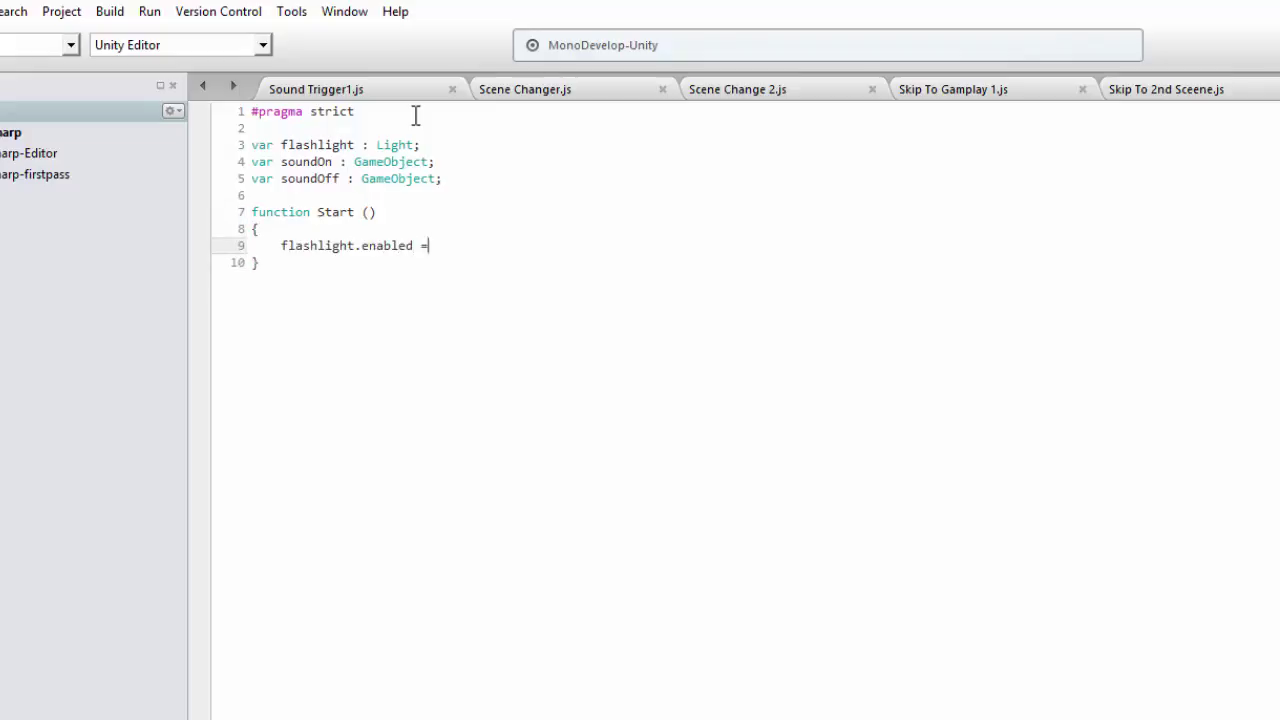
pyautogui.write(';')
pyautogui.press('Down')
# Write an Update function that toggles flashlight.enabled on the F key and plays the soundOn or soundOff AudioSource accordingly.
pyautogui.press('Return')
pyautogui.press('Return')
pyautogui.write('function Update ')
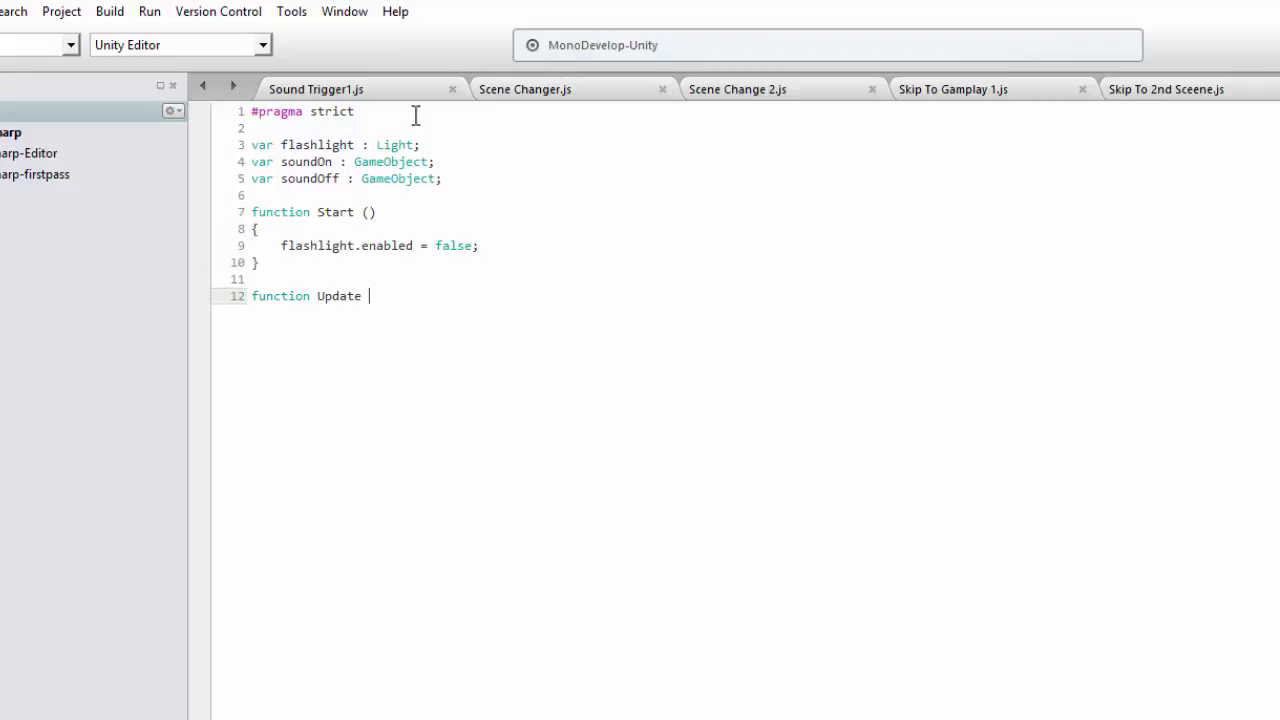
pyautogui.write('()')
pyautogui.press('Return')
pyautogui.write('{')
pyautogui.press('Return')
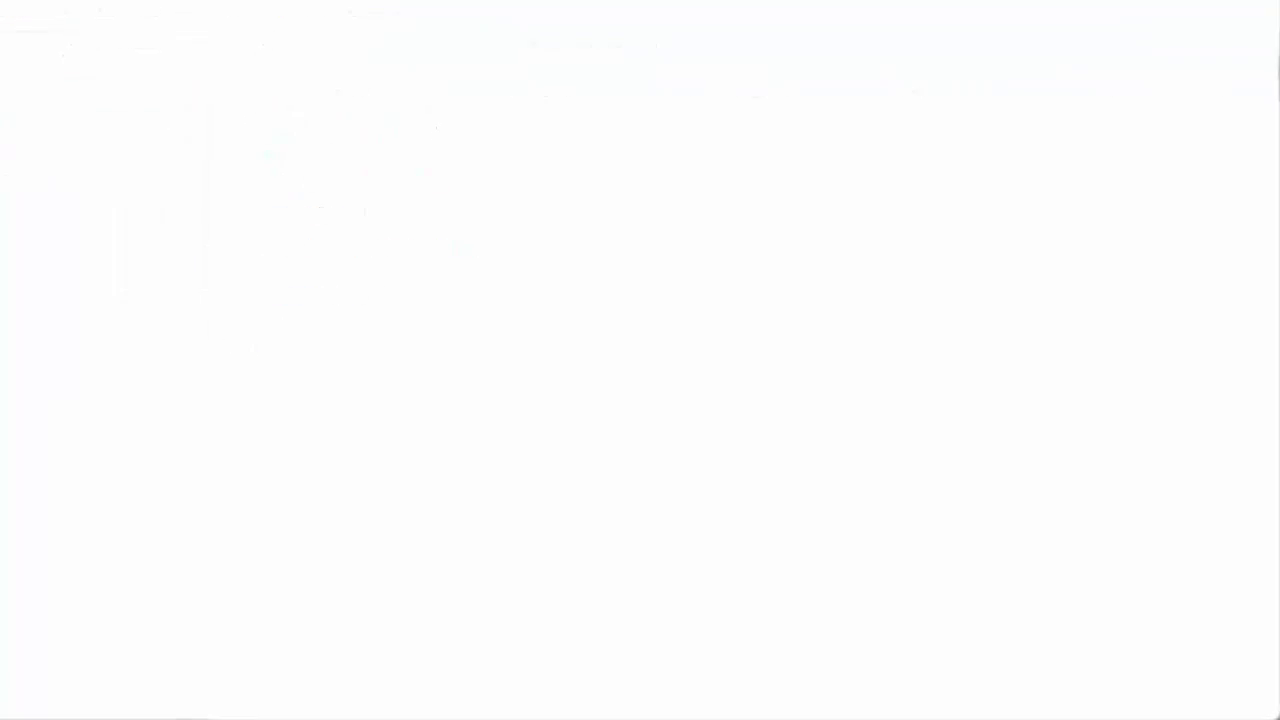
pyautogui.write('undOff.getComponent.<AudioSource')
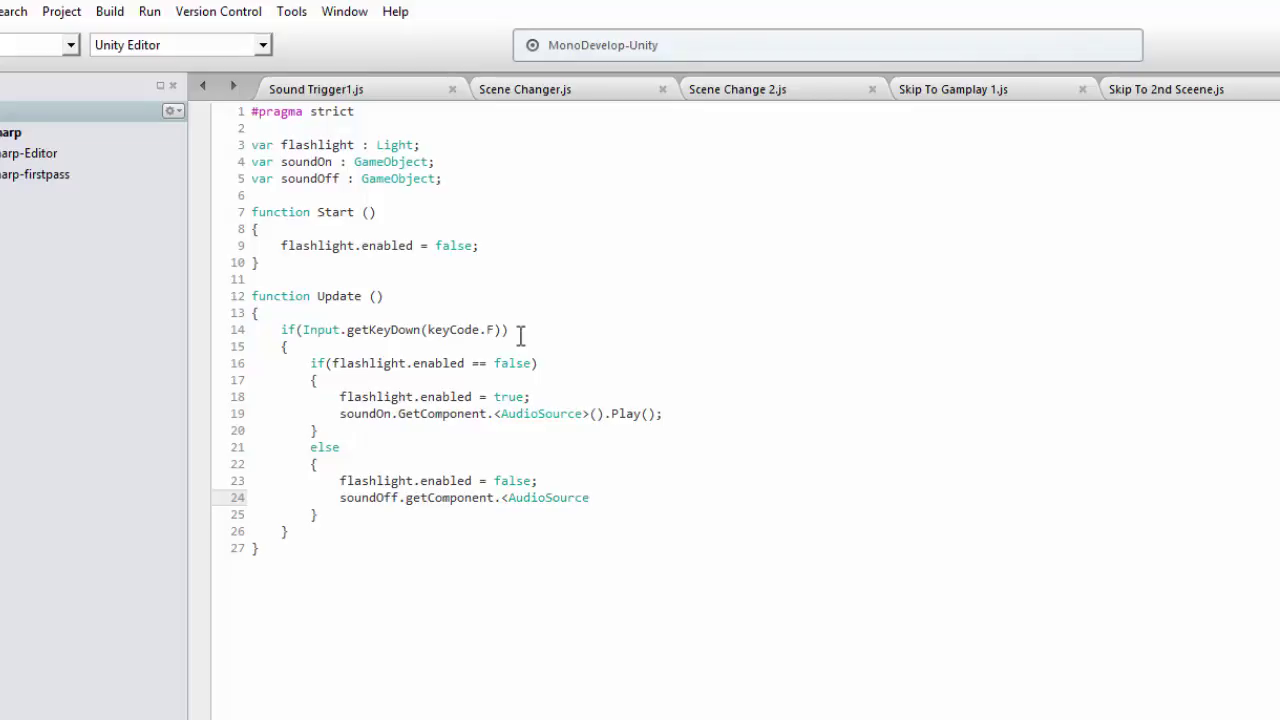
pyautogui.write('().Play(')
pyautogui.write(');')
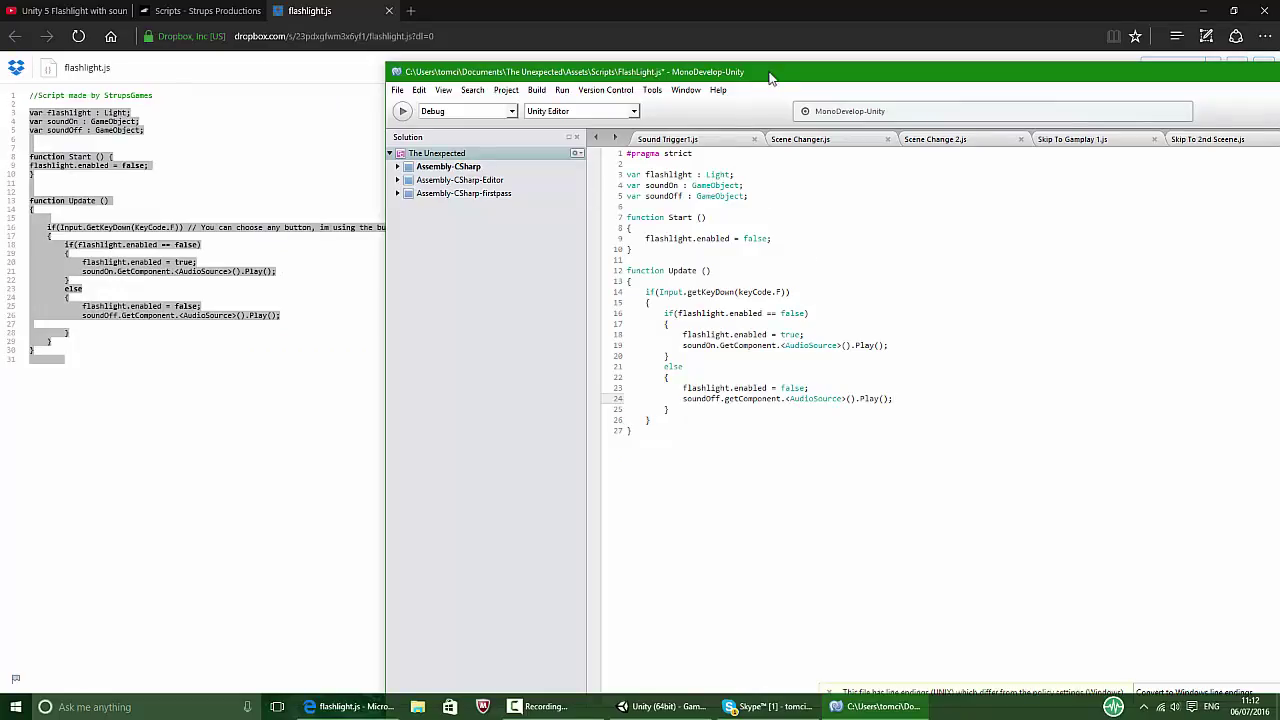
# Save the FlashLight script, switch back to Unity and show the Console's compile errors.
pyautogui.moveTo(769, 73); pyautogui.dragTo(592, 42)
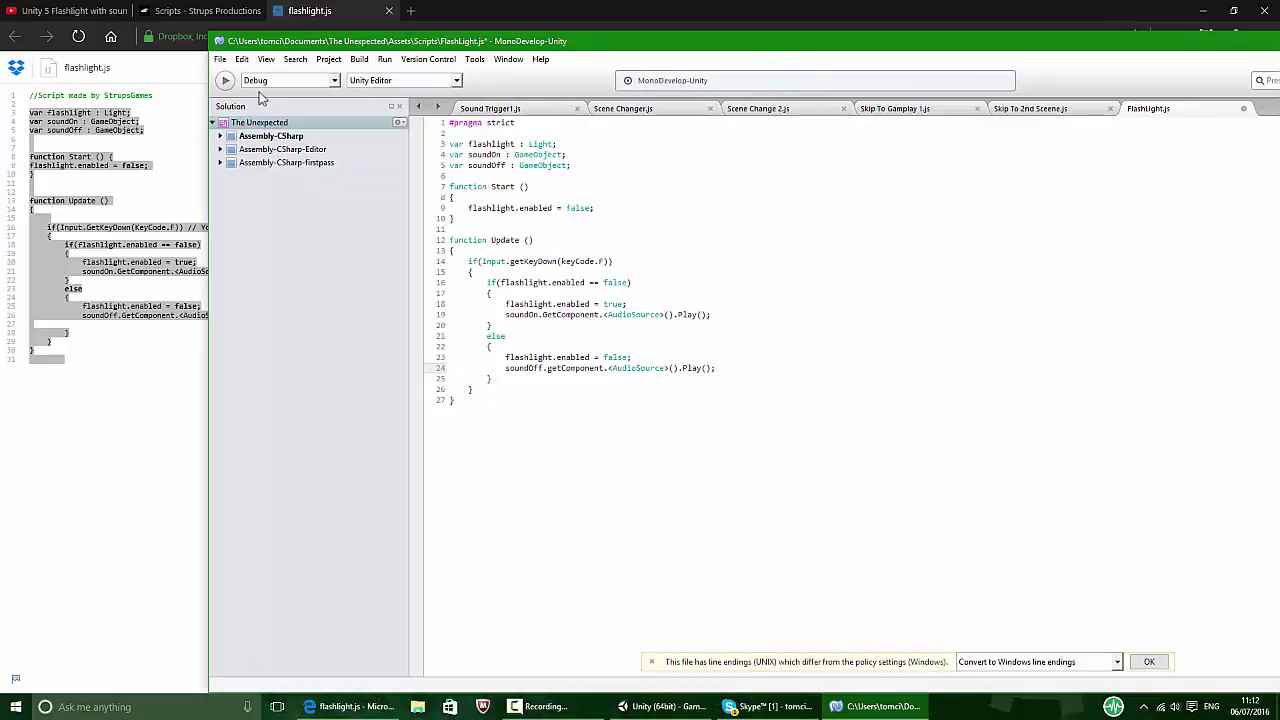
pyautogui.click(220, 59)
pyautogui.click(242, 116)
pyautogui.click(657, 707)
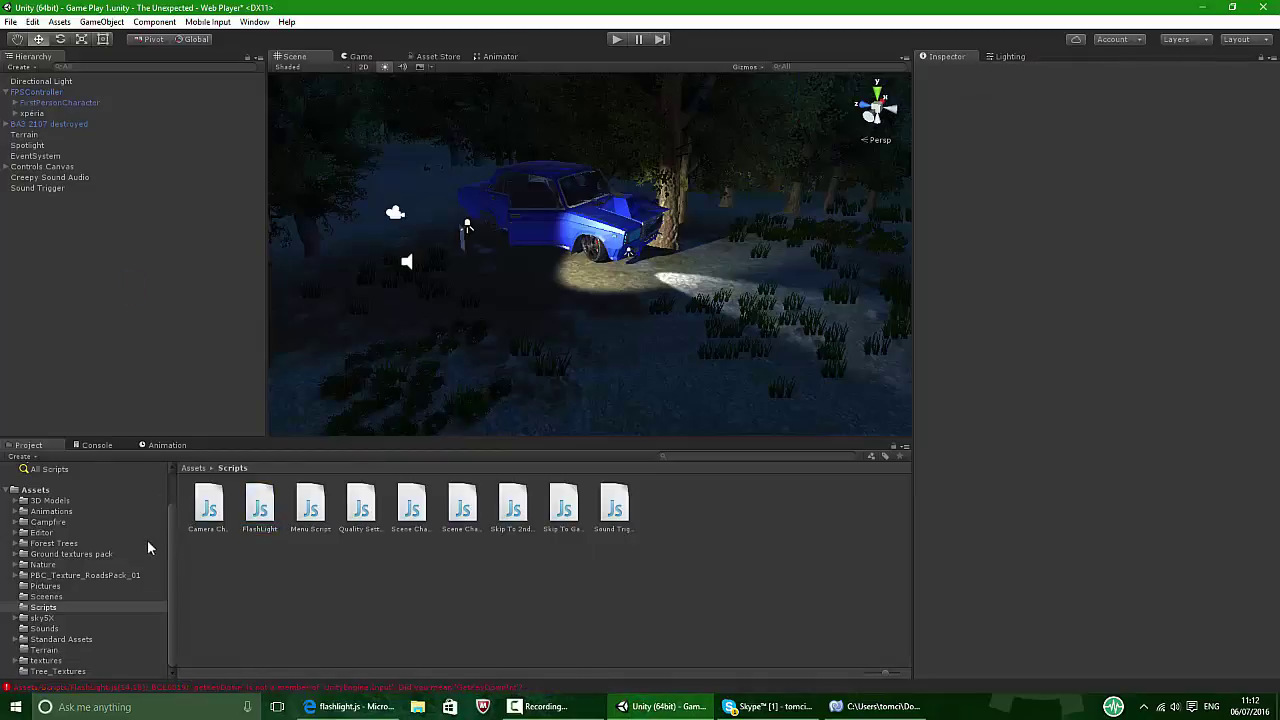
pyautogui.click(97, 445)
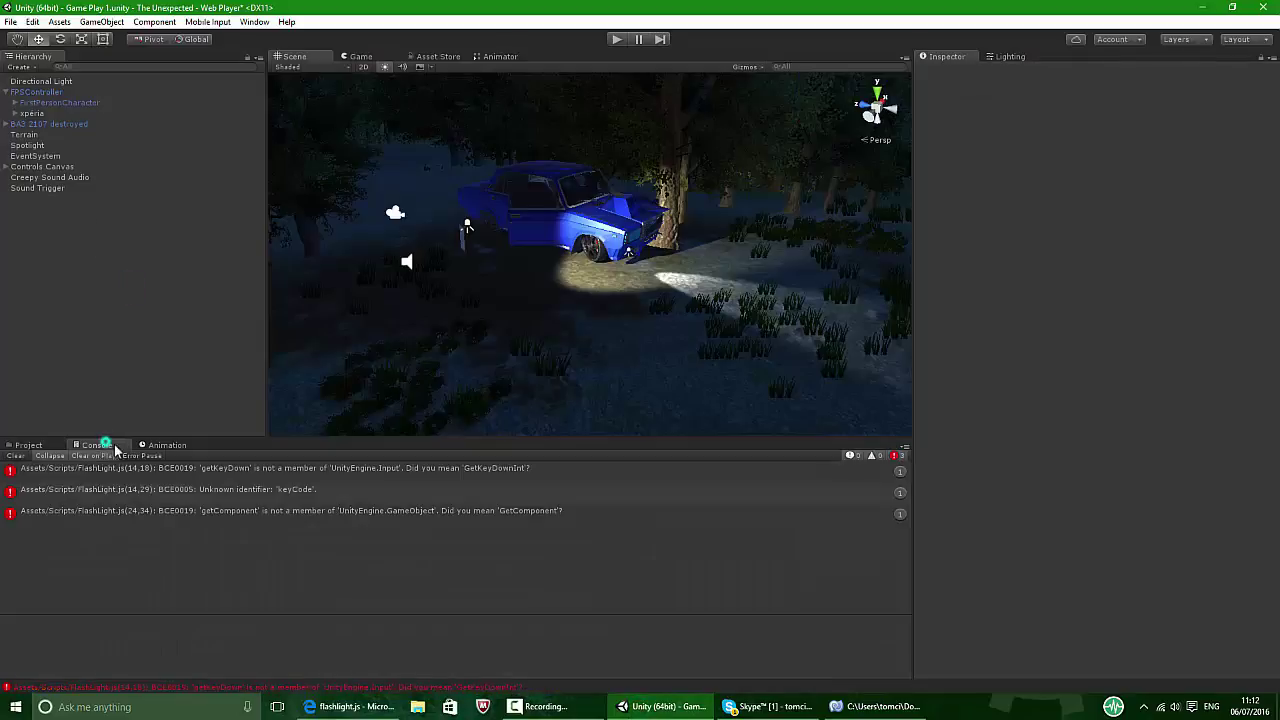
# Correct getComponent to GetComponent in line 24 of the FlashLight script, save it and return to Unity.
pyautogui.doubleClick(274, 511)
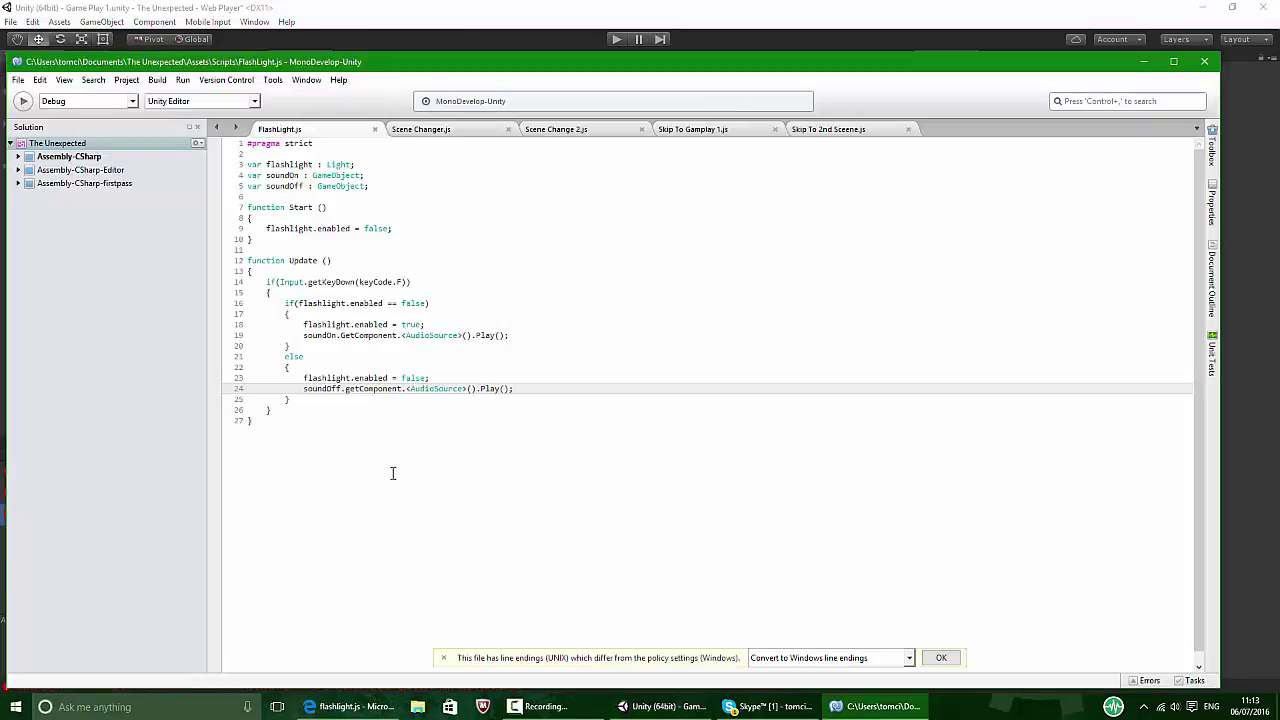
pyautogui.click(352, 391)
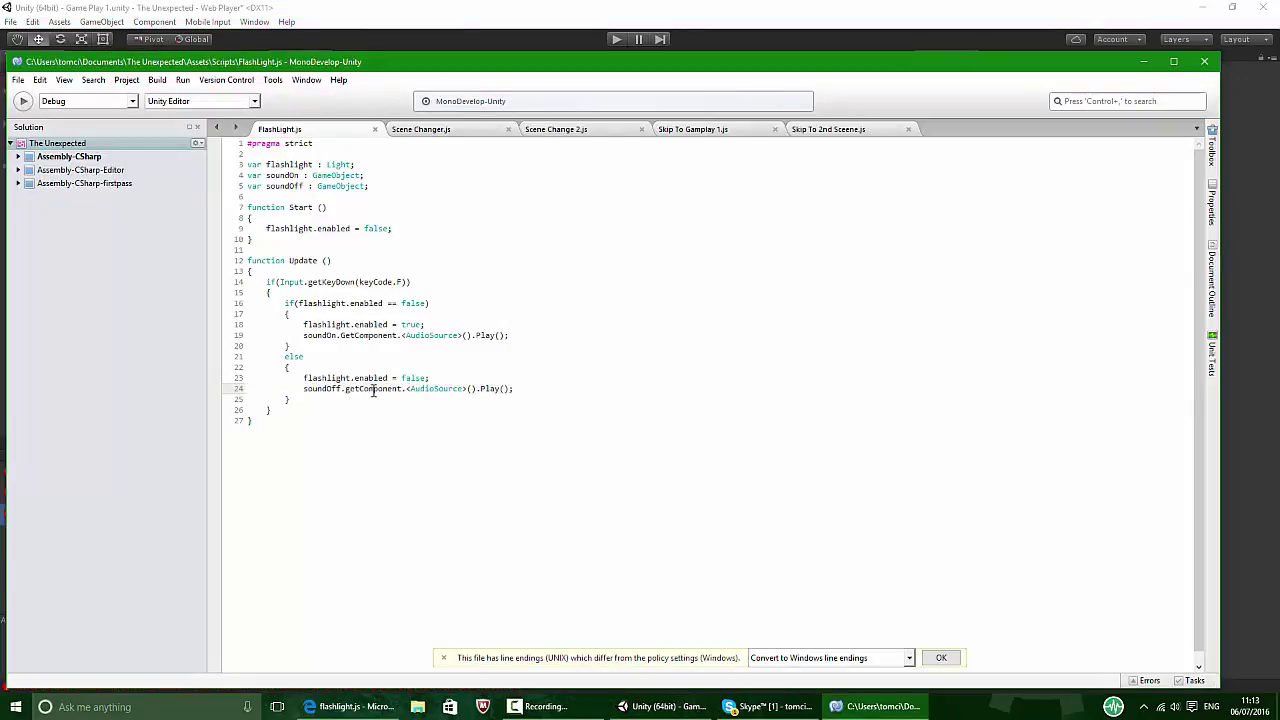
pyautogui.press('Delete')
pyautogui.write('G')
pyautogui.click(14, 81)
pyautogui.click(15, 81)
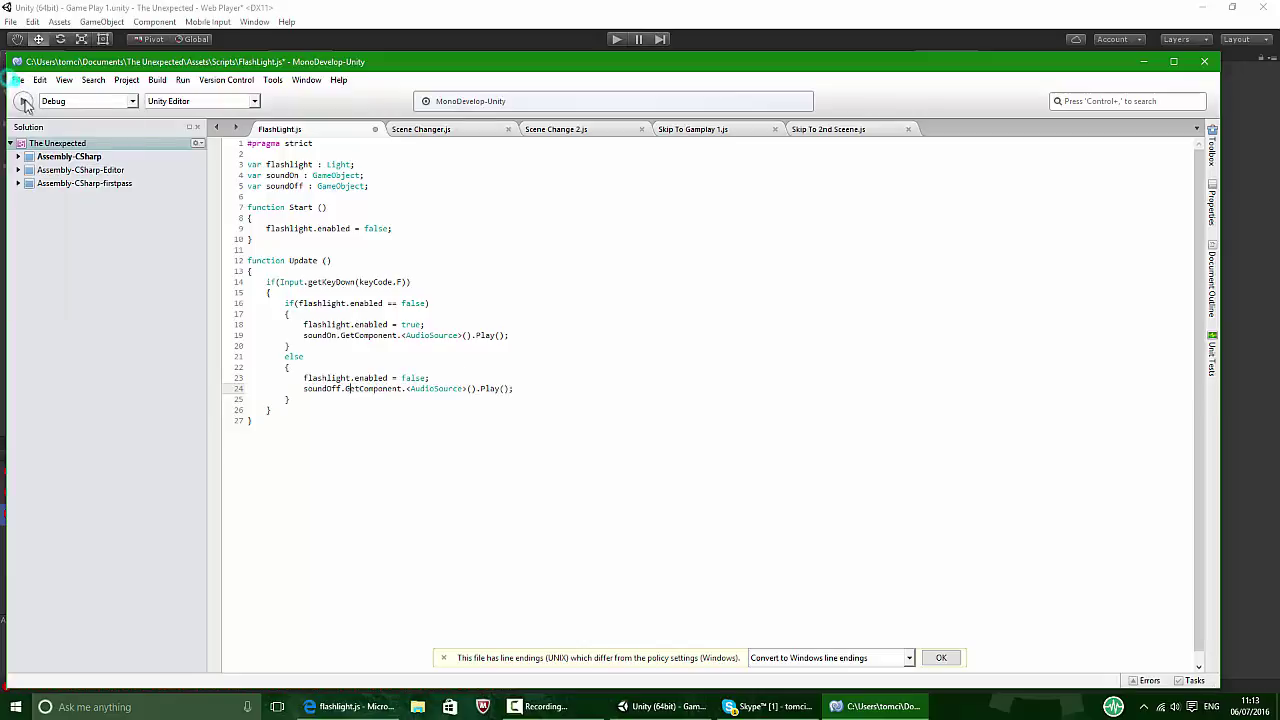
pyautogui.click(16, 82)
pyautogui.click(52, 136)
pyautogui.click(1, 281)
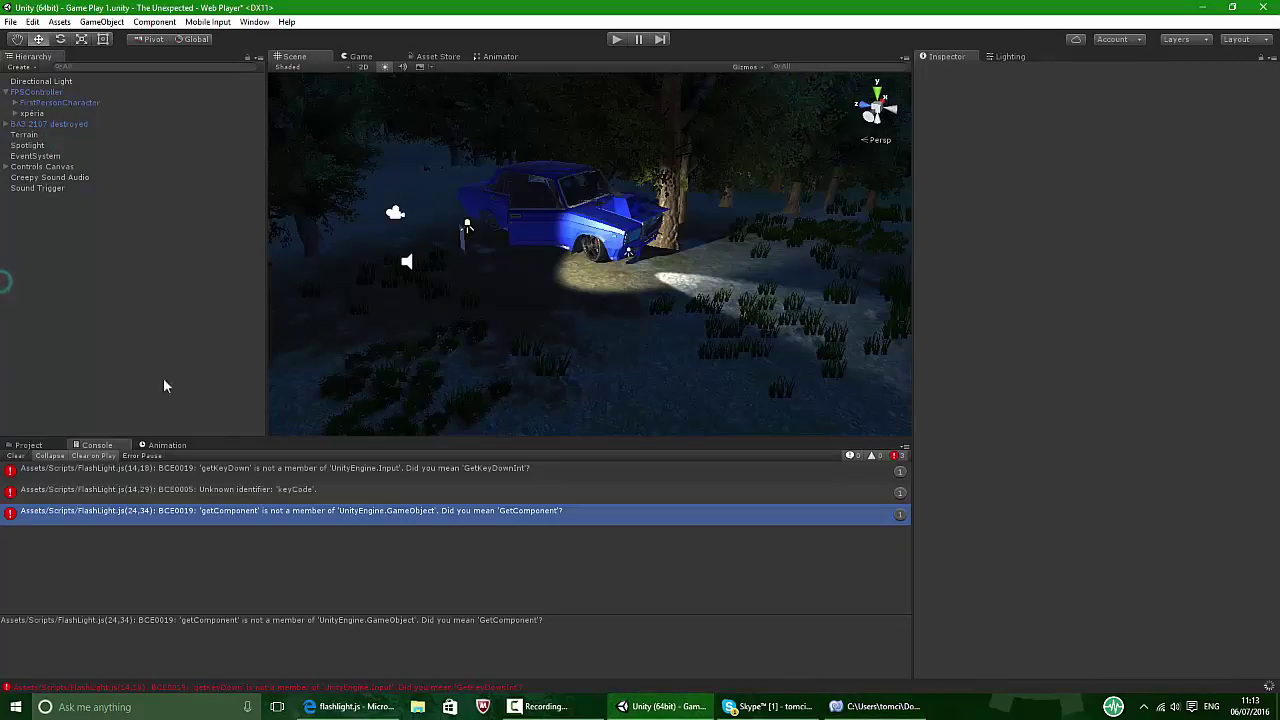
# Open the unknown identifier error, correct keyCode to KeyCode in line 14, save the script and return to Unity.
pyautogui.click(276, 495)
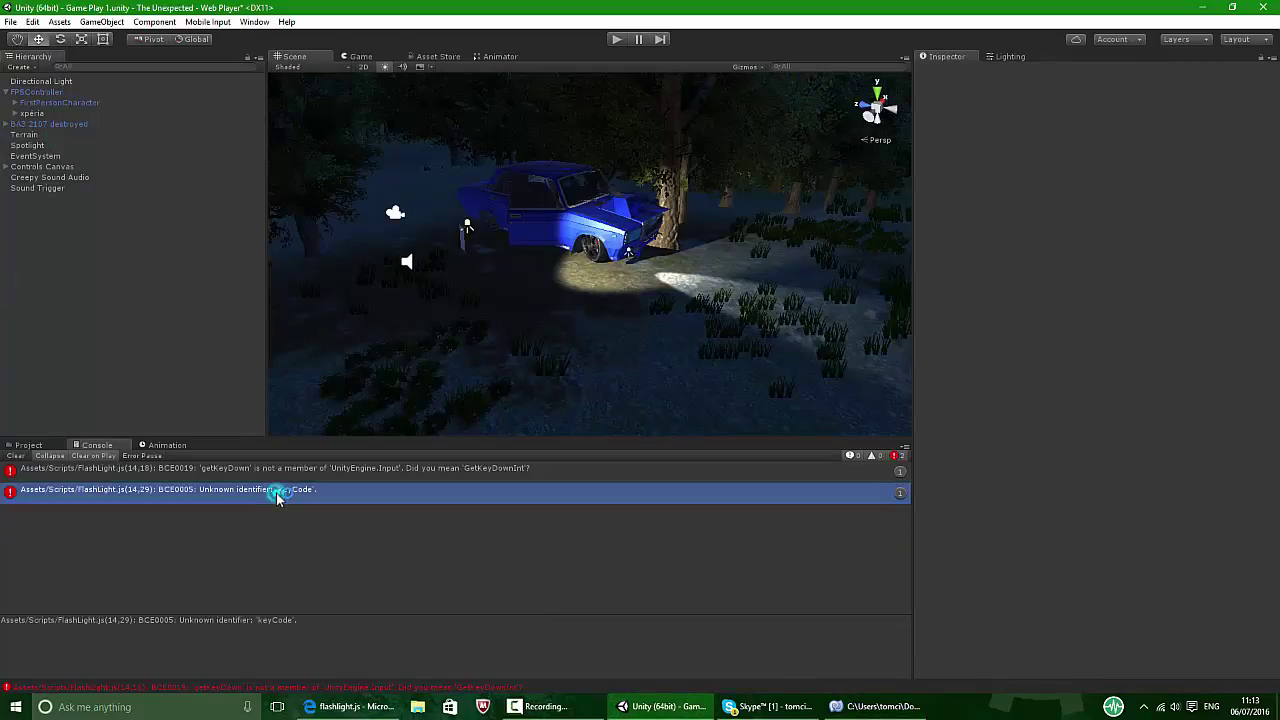
pyautogui.doubleClick(276, 493)
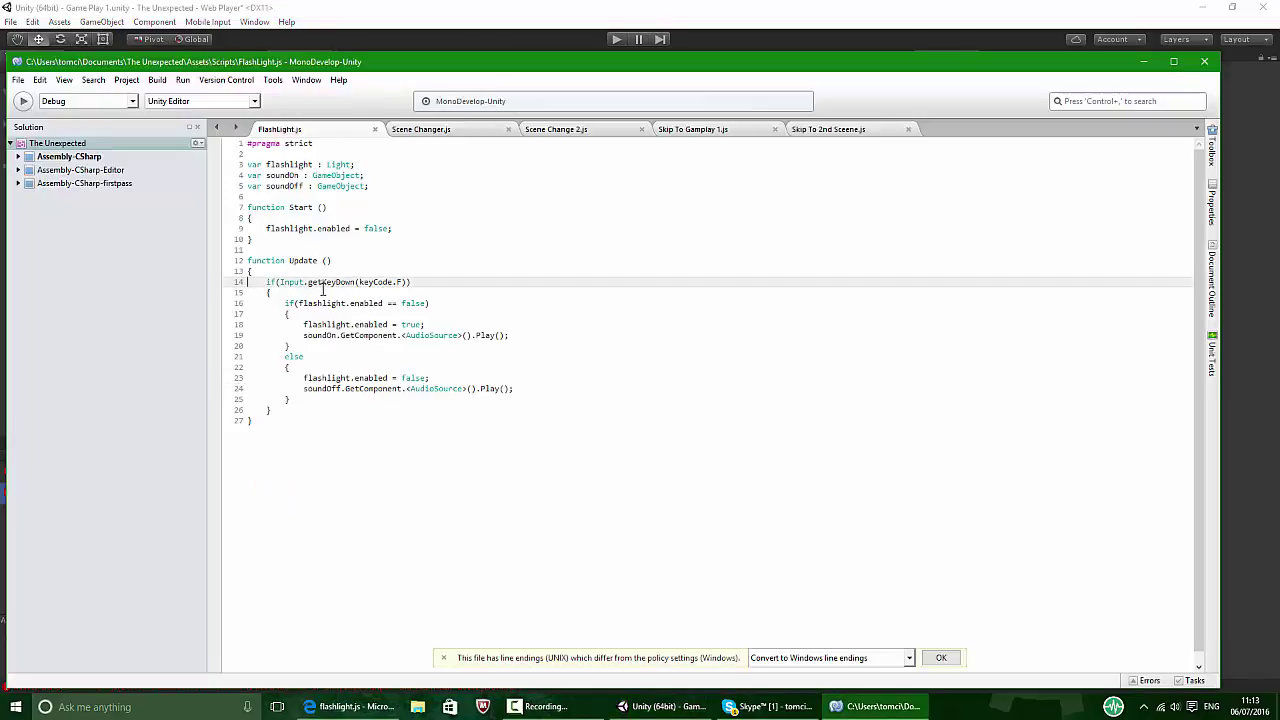
pyautogui.click(362, 282)
pyautogui.press('BackSpace')
pyautogui.write('k')
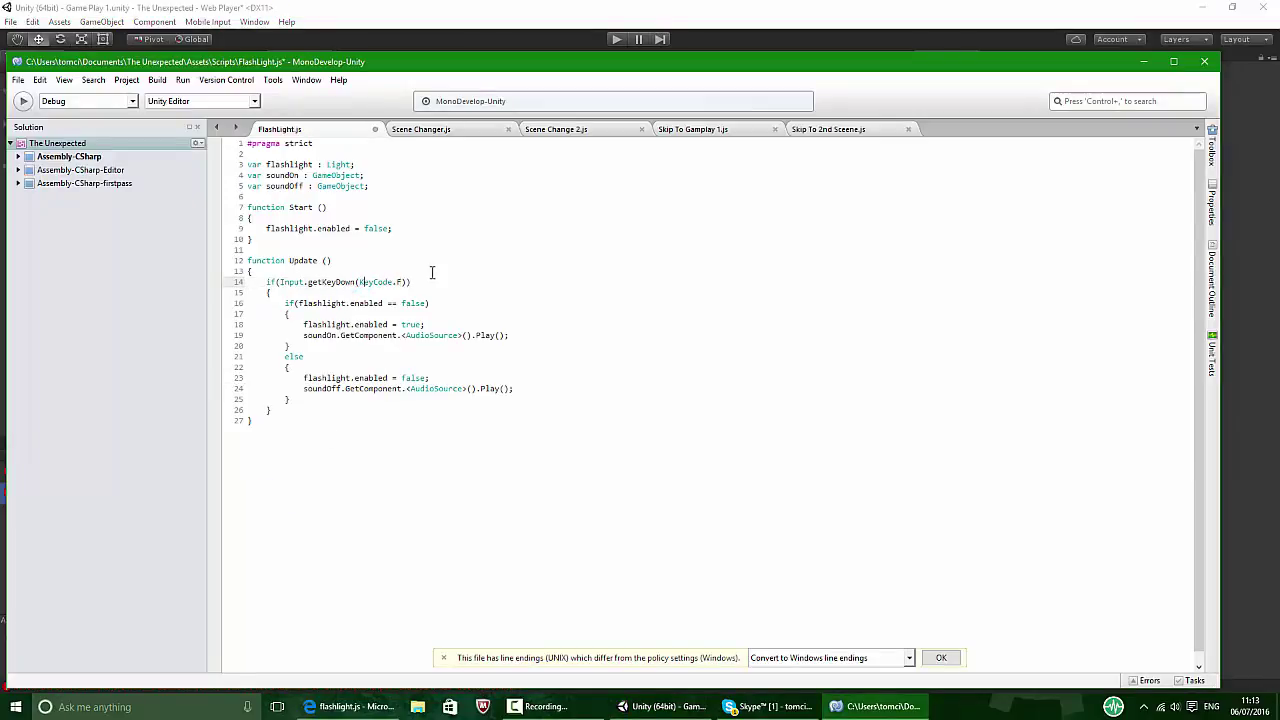
pyautogui.click(17, 80)
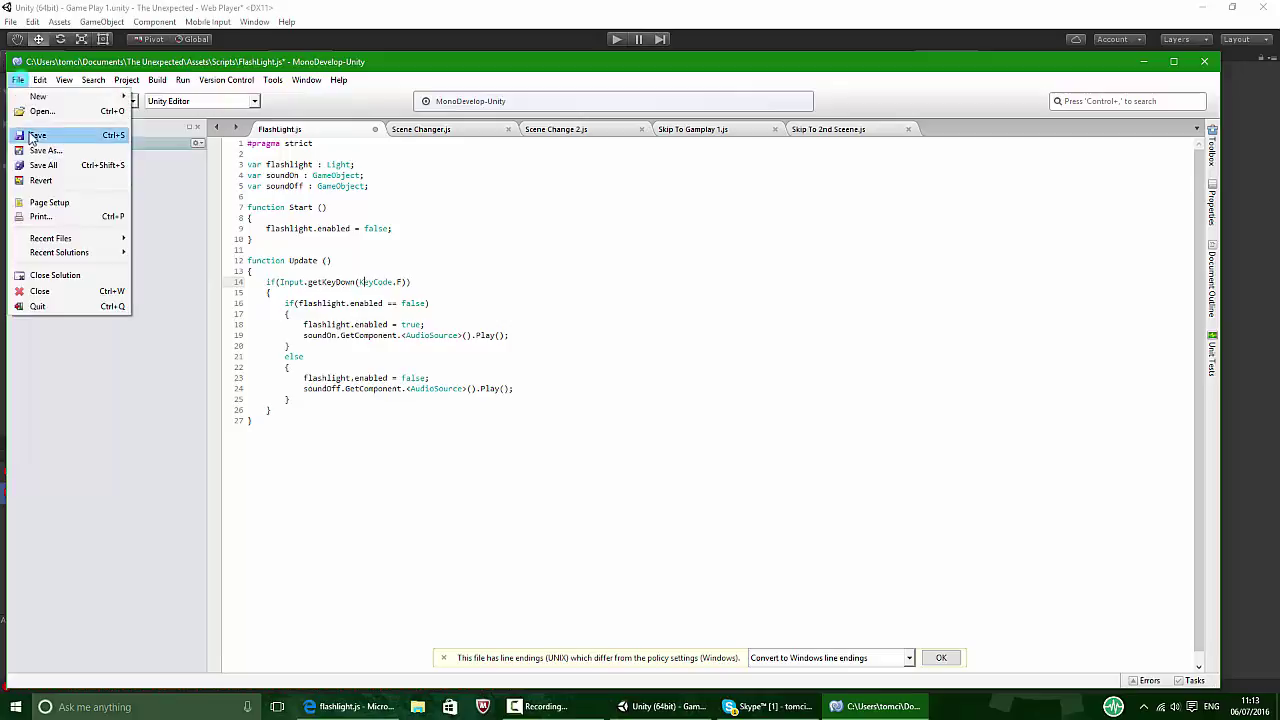
pyautogui.click(40, 134)
pyautogui.hotkey('alt', 'Tab')
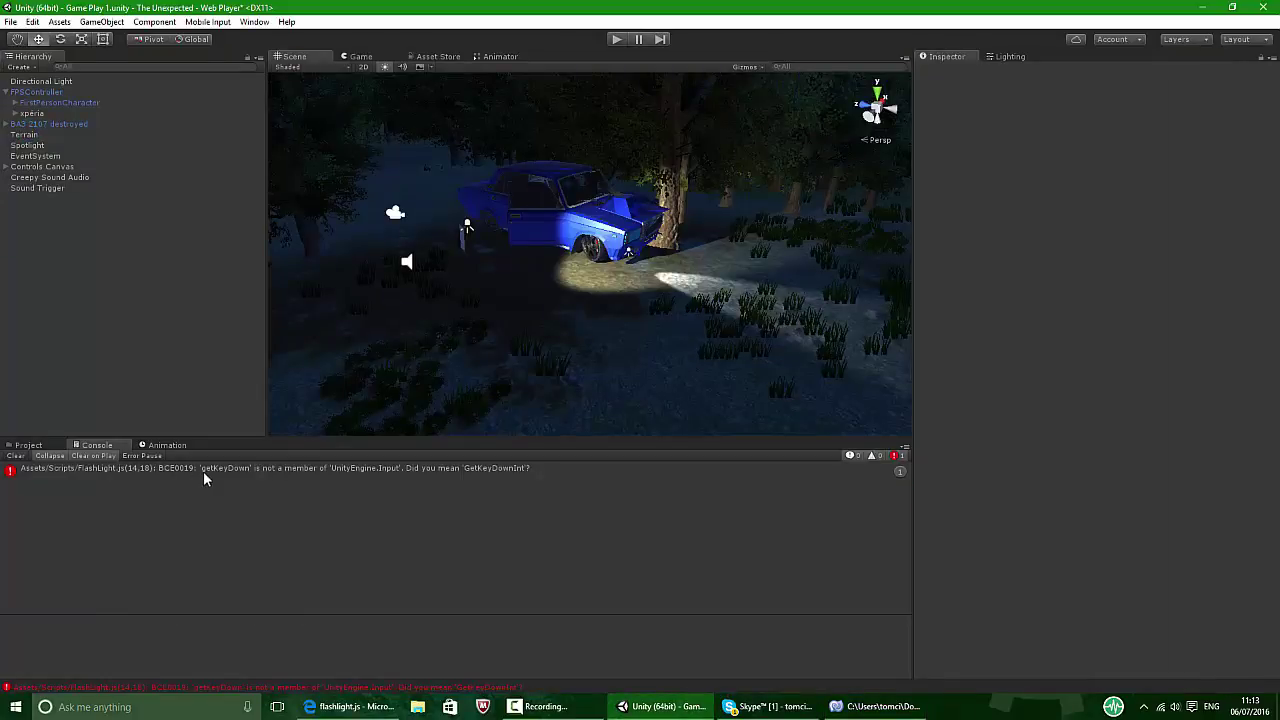
# Correct getKeyDown to GetKeyDown in line 14, save the script, and clear the Console in Unity.
pyautogui.doubleClick(204, 470)
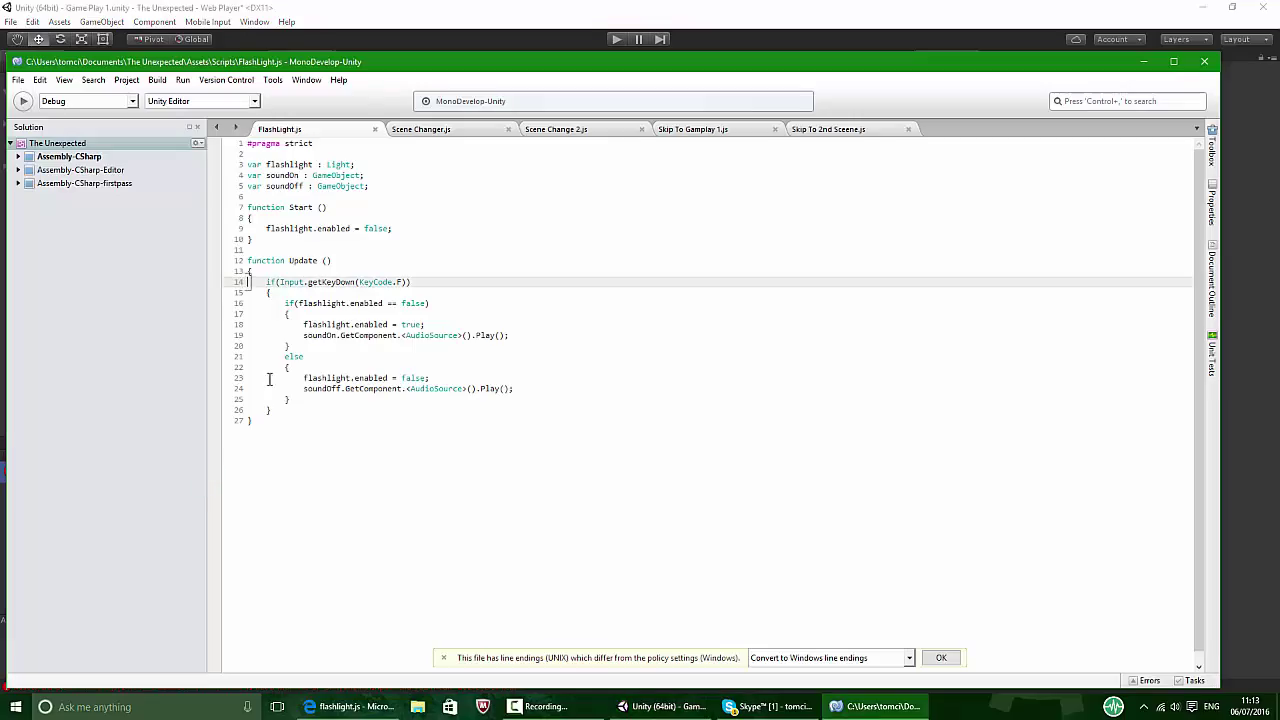
pyautogui.click(307, 283)
pyautogui.write('.')
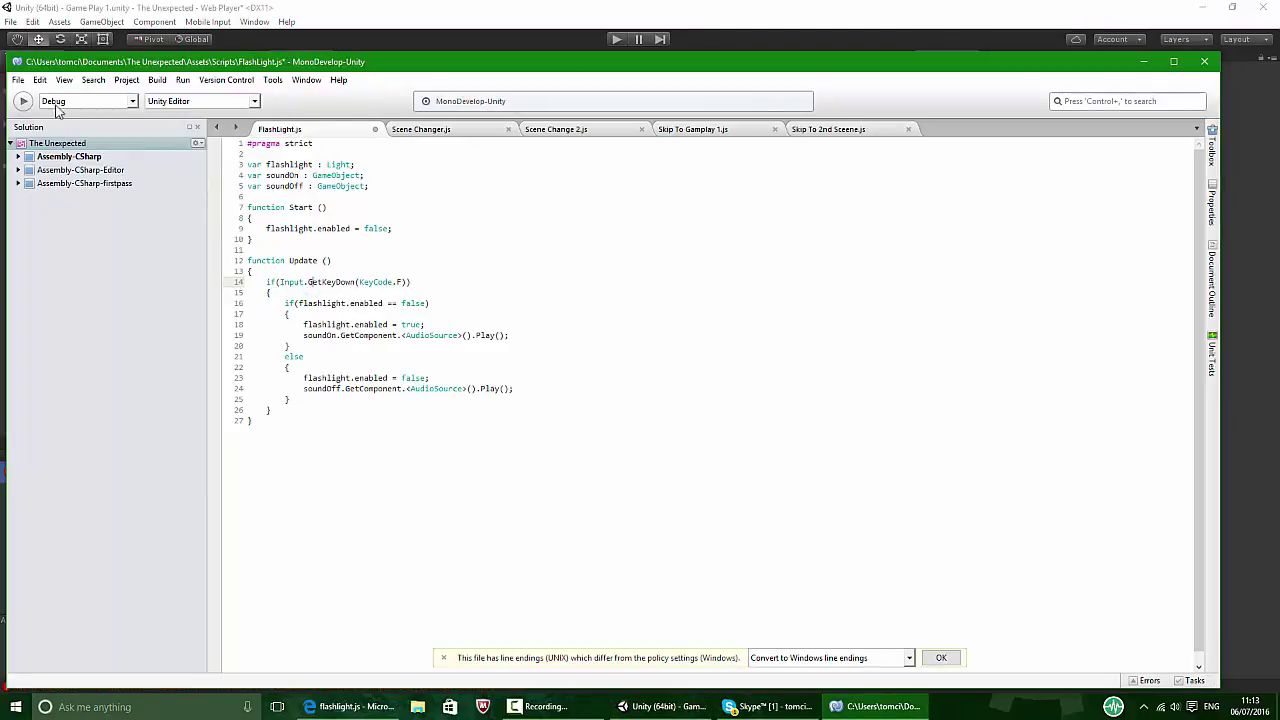
pyautogui.click(17, 80)
pyautogui.click(40, 134)
pyautogui.hotkey('alt', 'Tab')
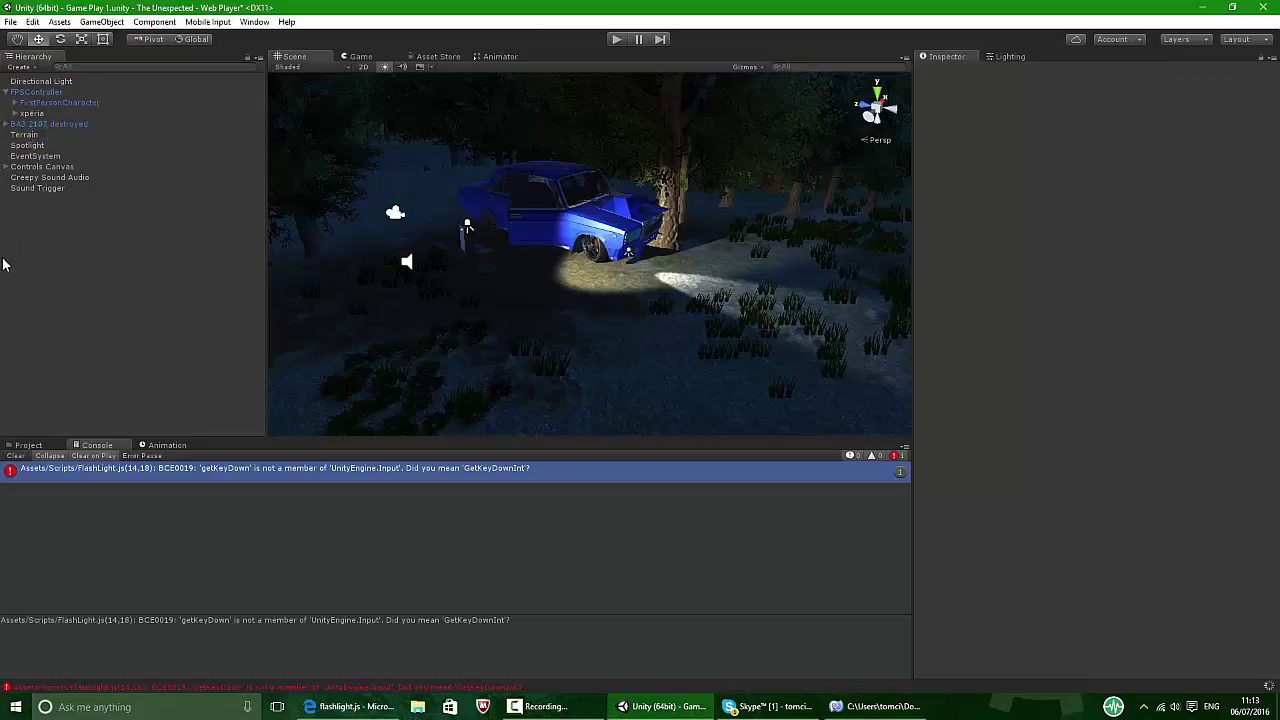
pyautogui.click(16, 456)
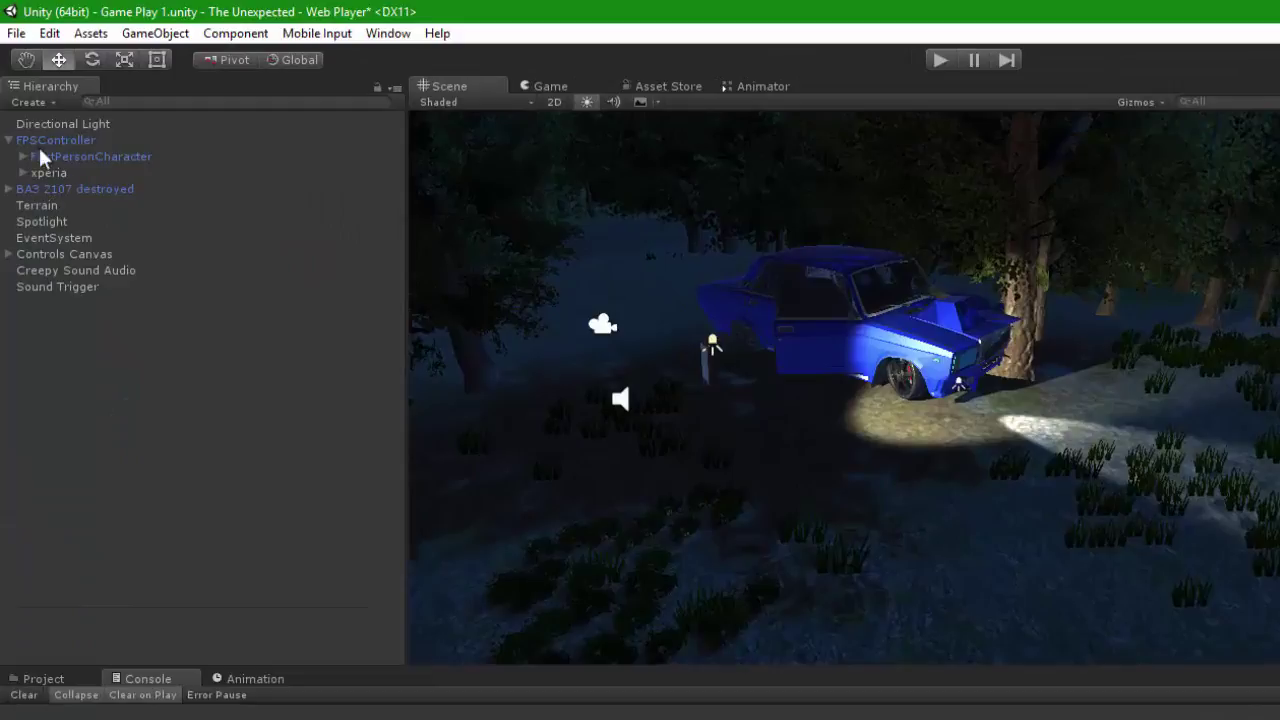
# Create an empty child object under the FirstPersonCharacter's Spotlight (1) and name it On.
pyautogui.click(9, 141)
pyautogui.click(8, 141)
pyautogui.click(21, 157)
pyautogui.click(62, 170)
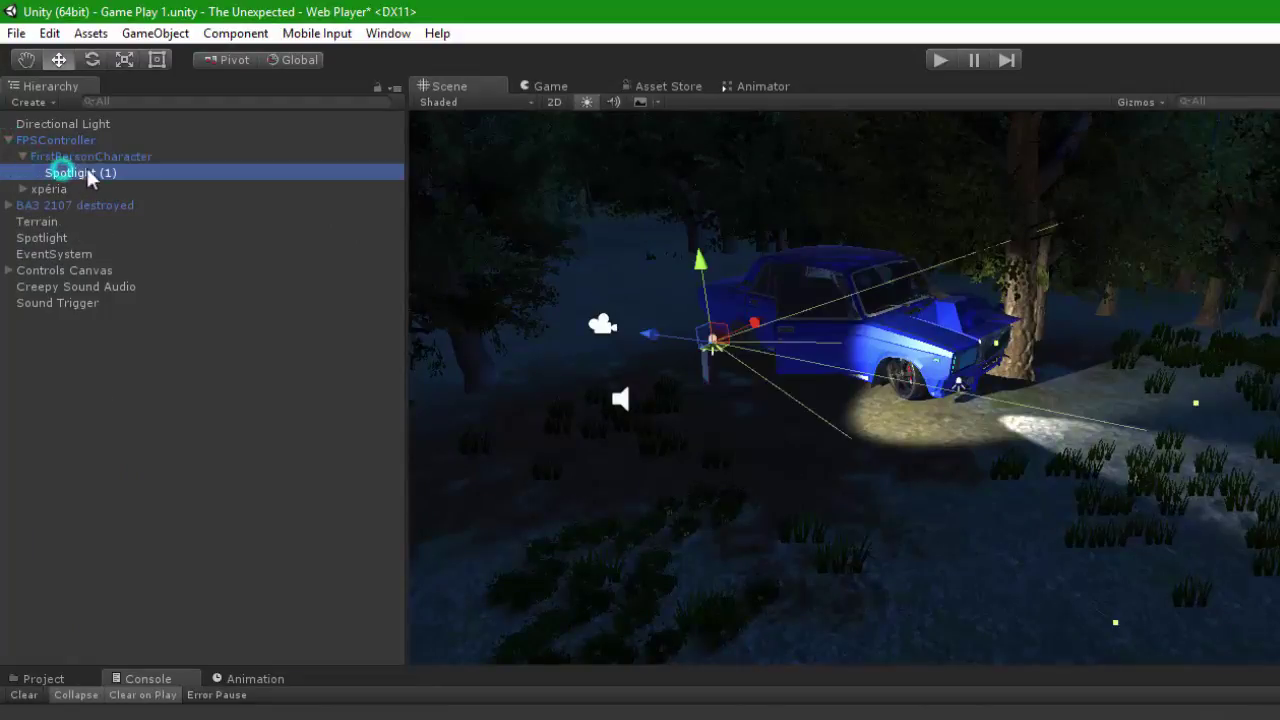
pyautogui.rightClick(38, 378)
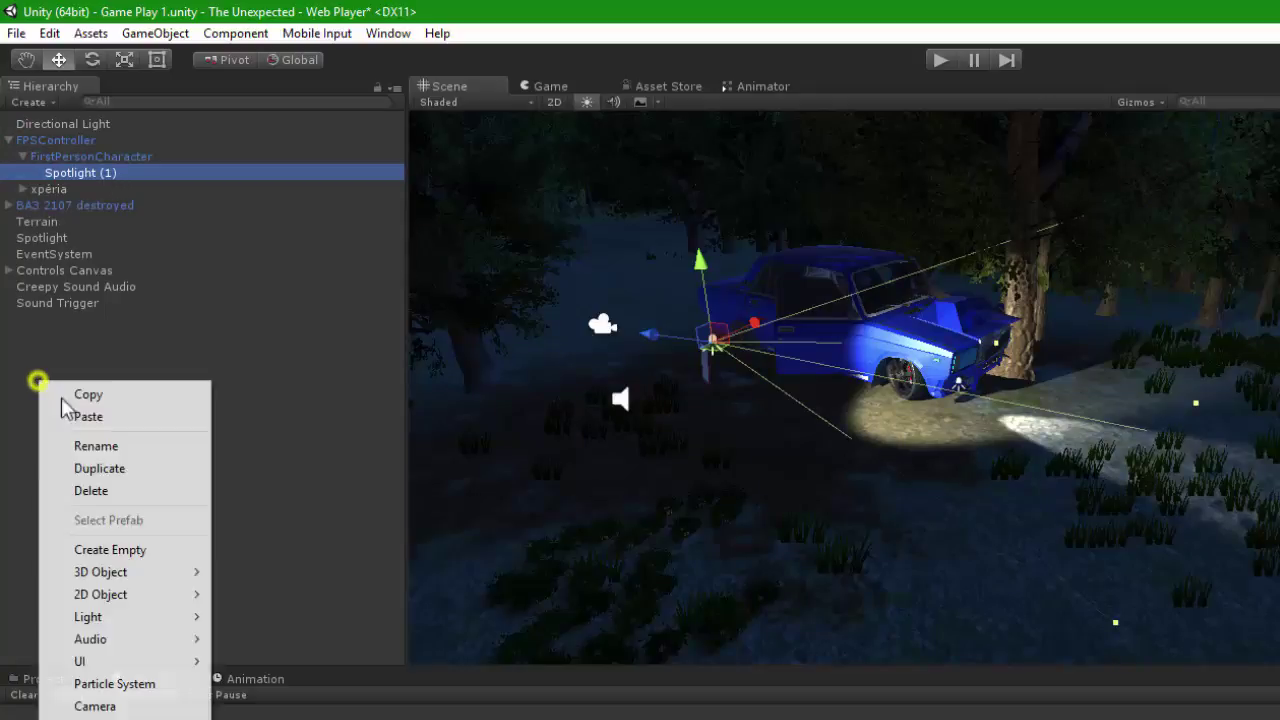
pyautogui.click(110, 550)
pyautogui.rightClick(82, 190)
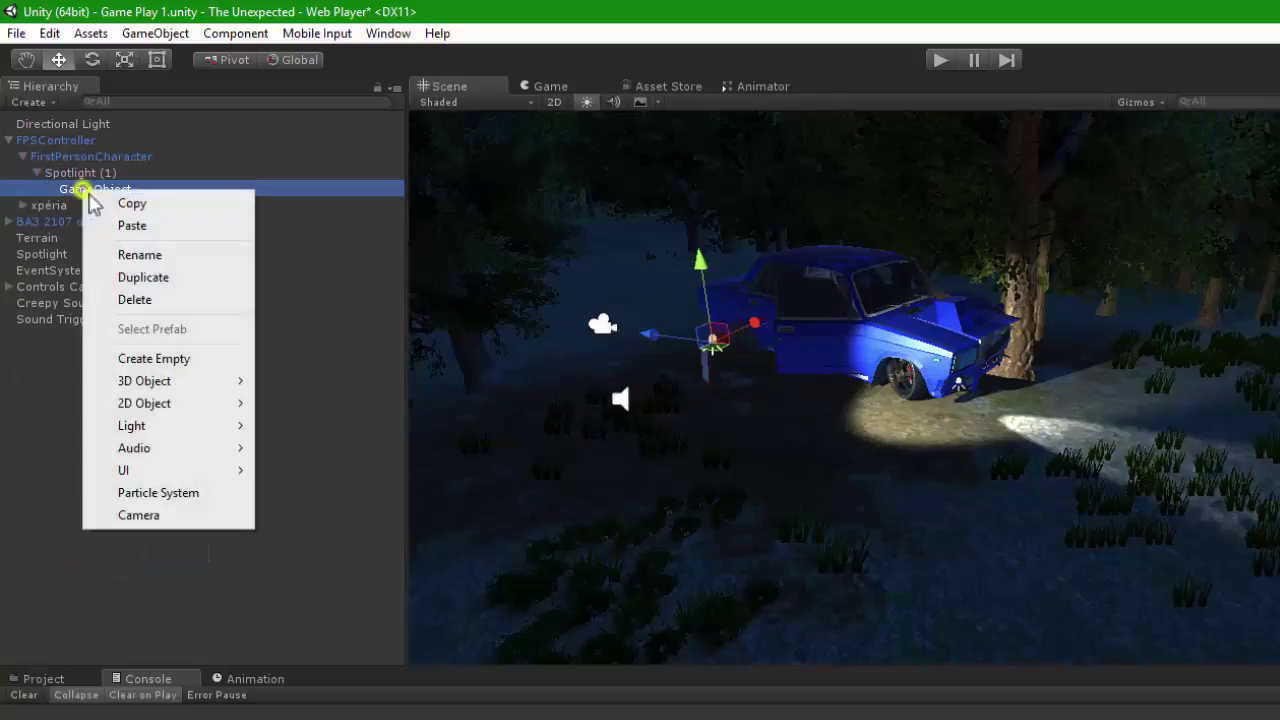
pyautogui.click(155, 254)
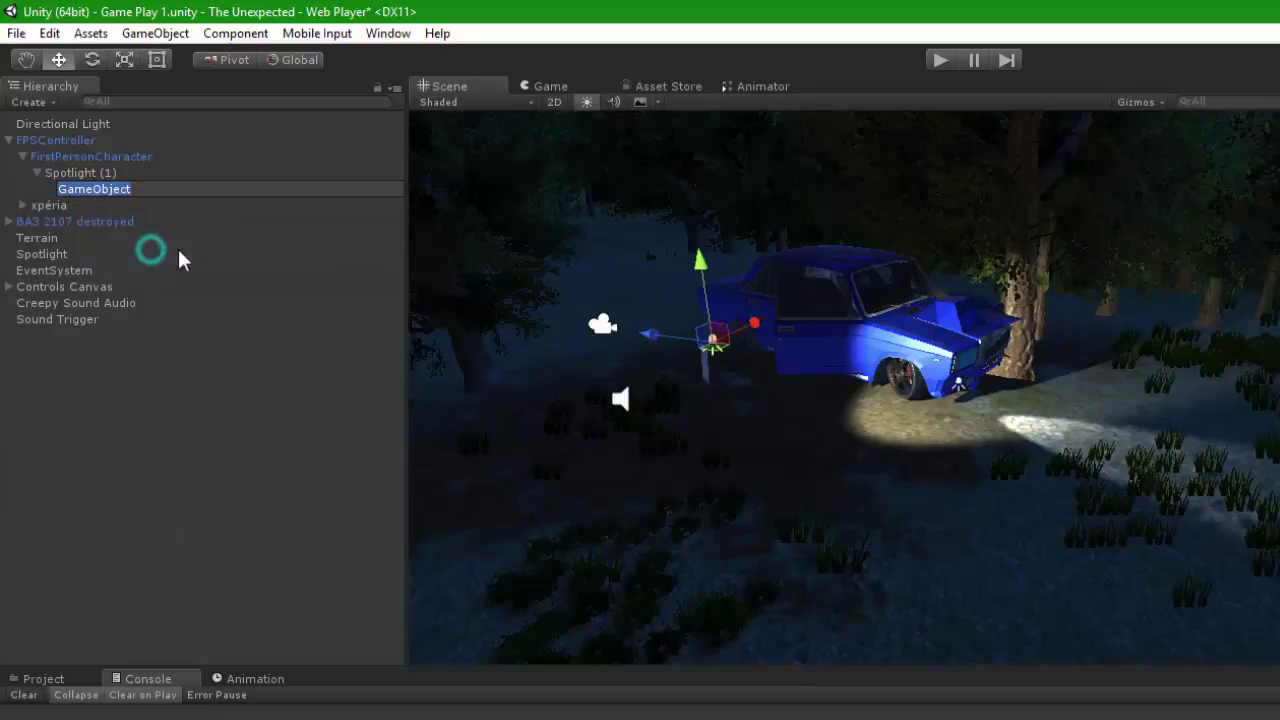
pyautogui.write('On')
pyautogui.press('Return')
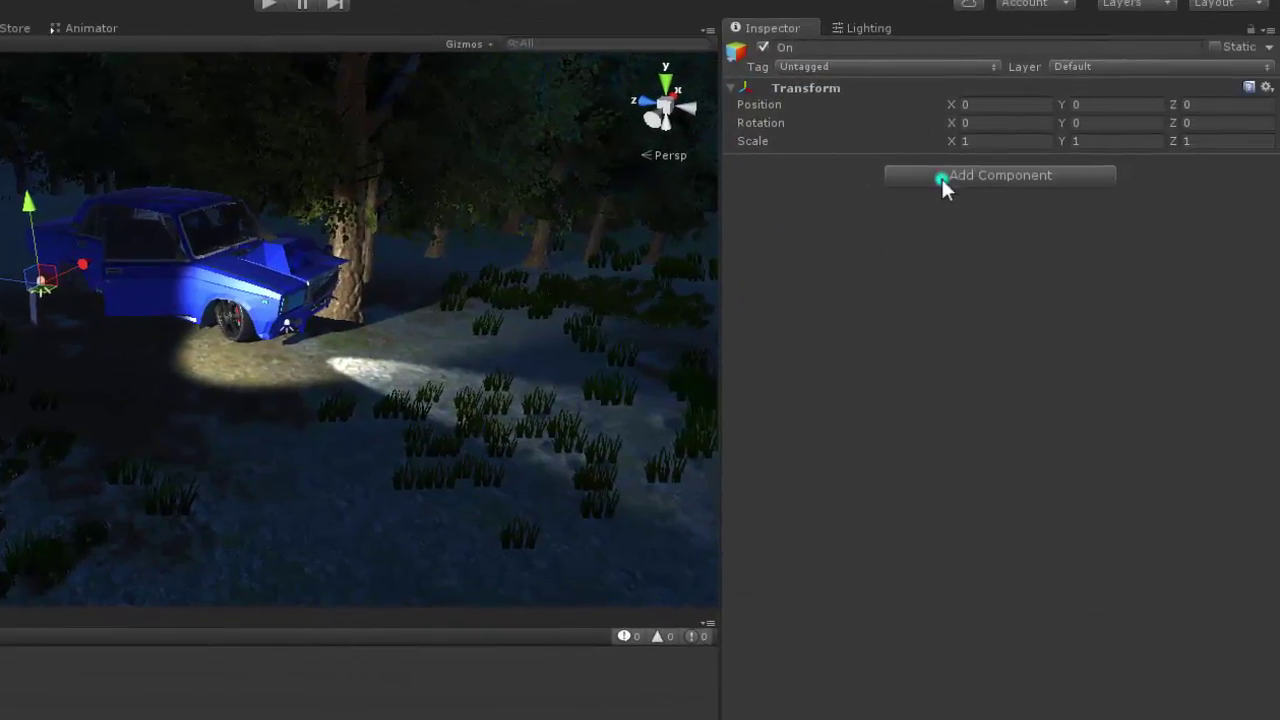
# Add an Audio Source component to the On object and expand its settings.
pyautogui.click(1210, 199)
pyautogui.click(1251, 445)
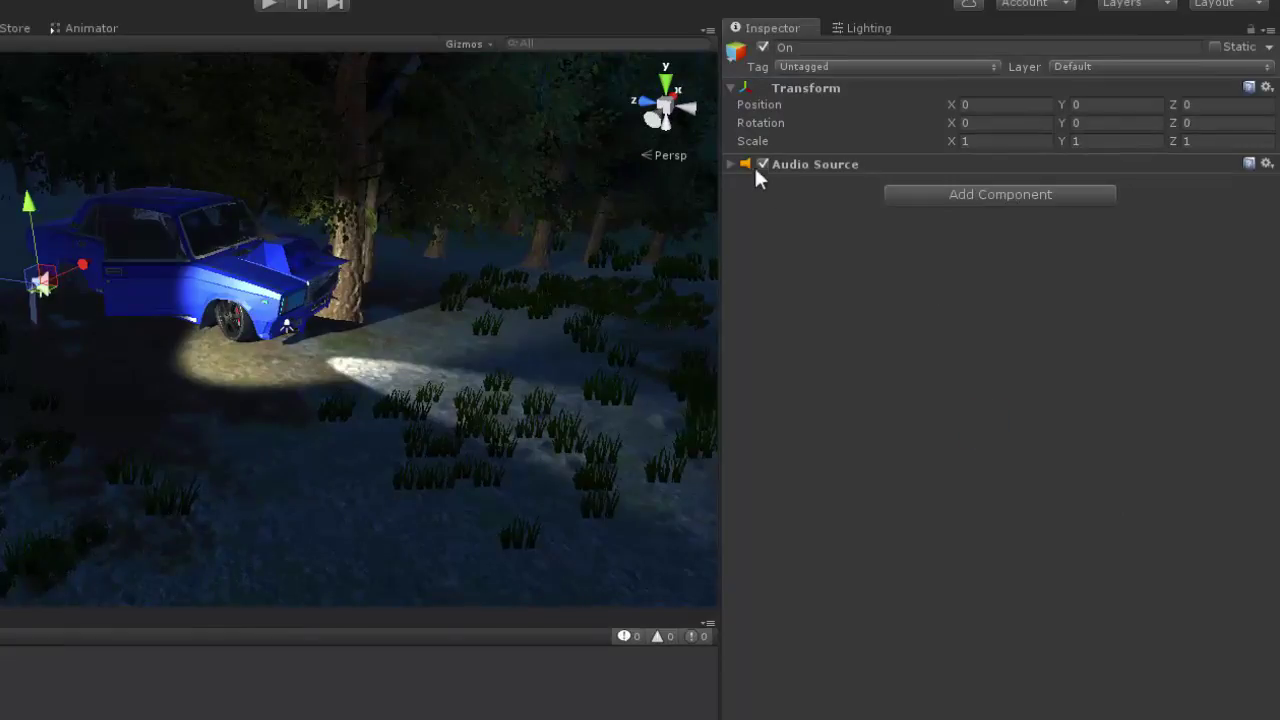
pyautogui.click(731, 164)
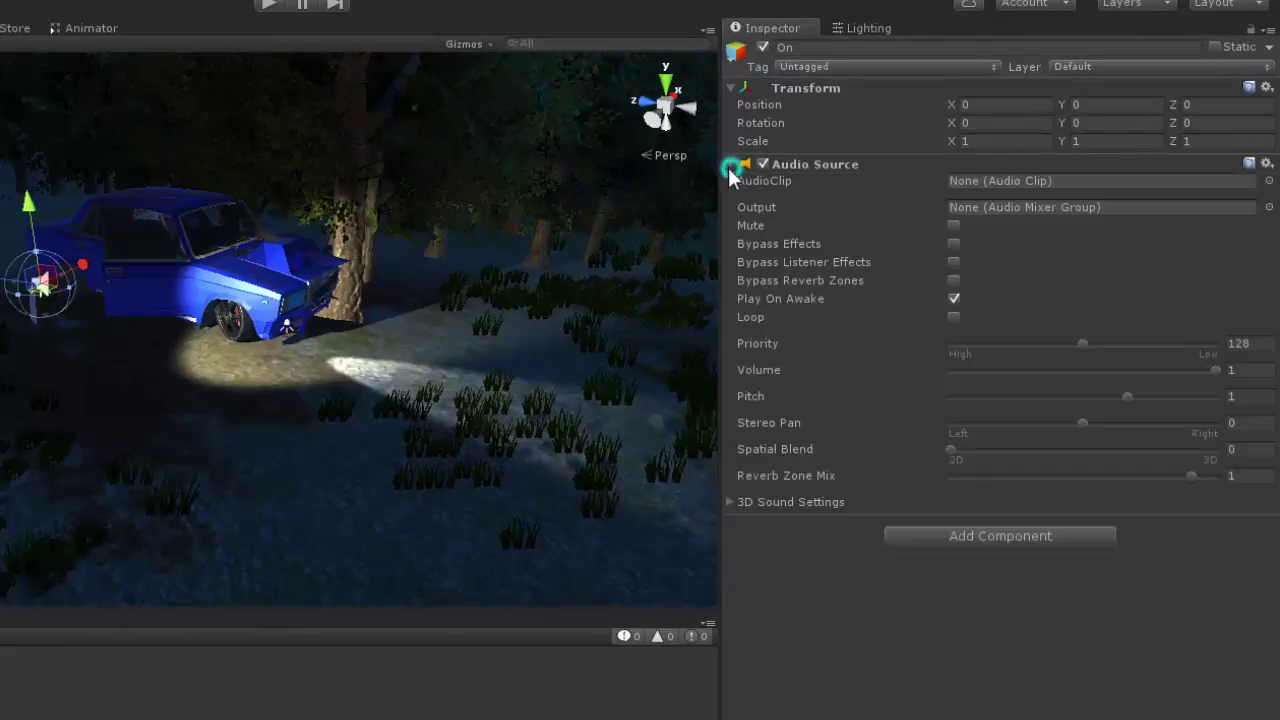
# Duplicate the On object and rename the copy Off.
pyautogui.hotkey('ctrl', 'd')
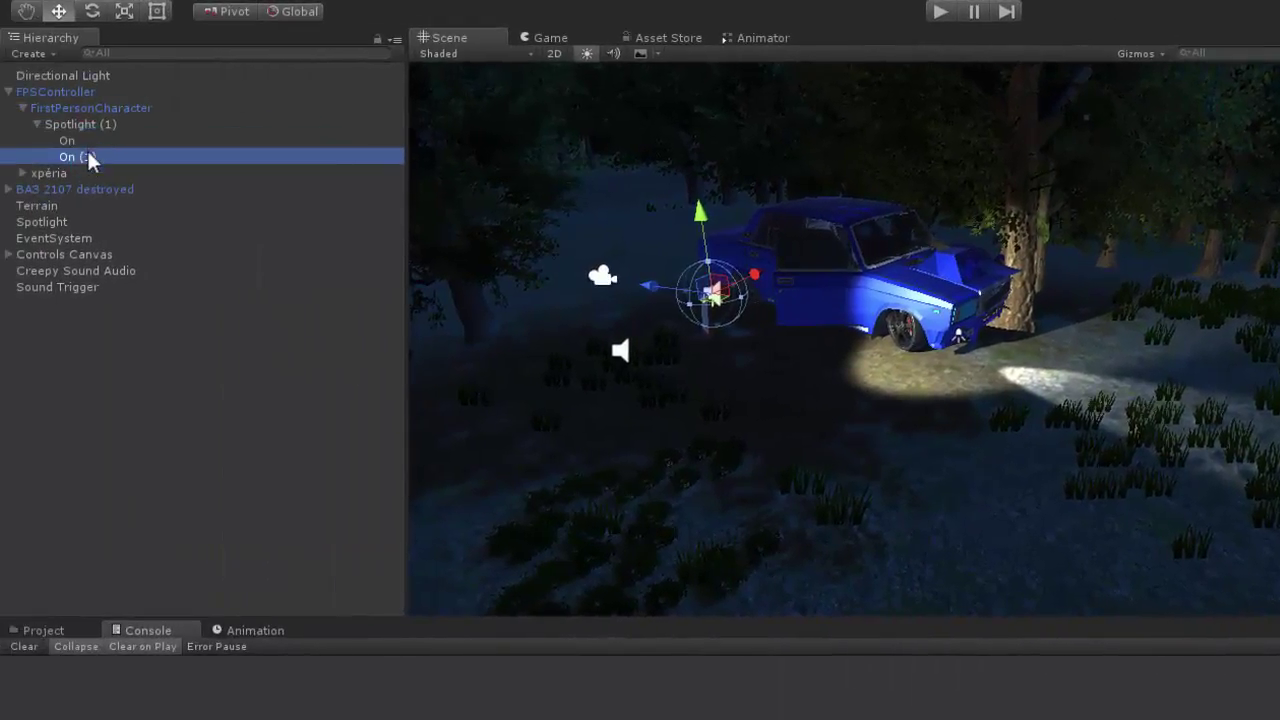
pyautogui.rightClick(85, 156)
pyautogui.click(142, 221)
pyautogui.write('Off')
pyautogui.press('Return')
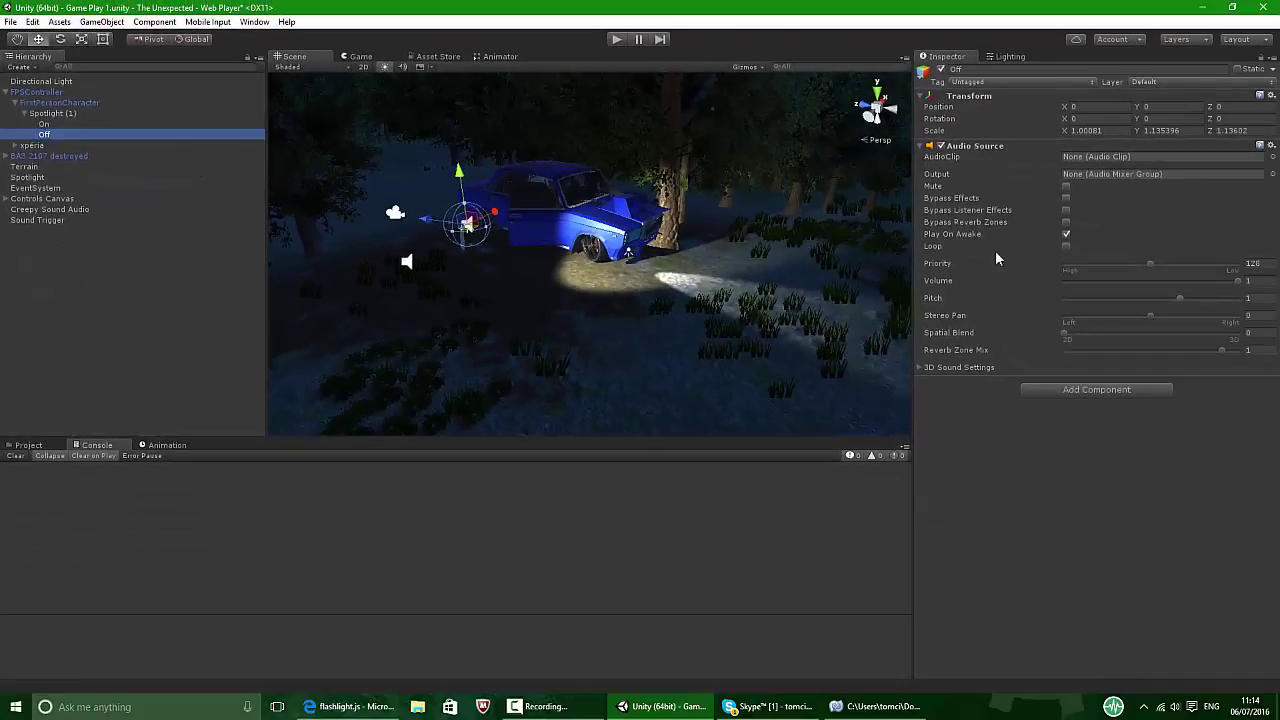
# Attach the FlashLight script from the Scripts folder to Spotlight (1).
pyautogui.click(44, 123)
pyautogui.click(67, 114)
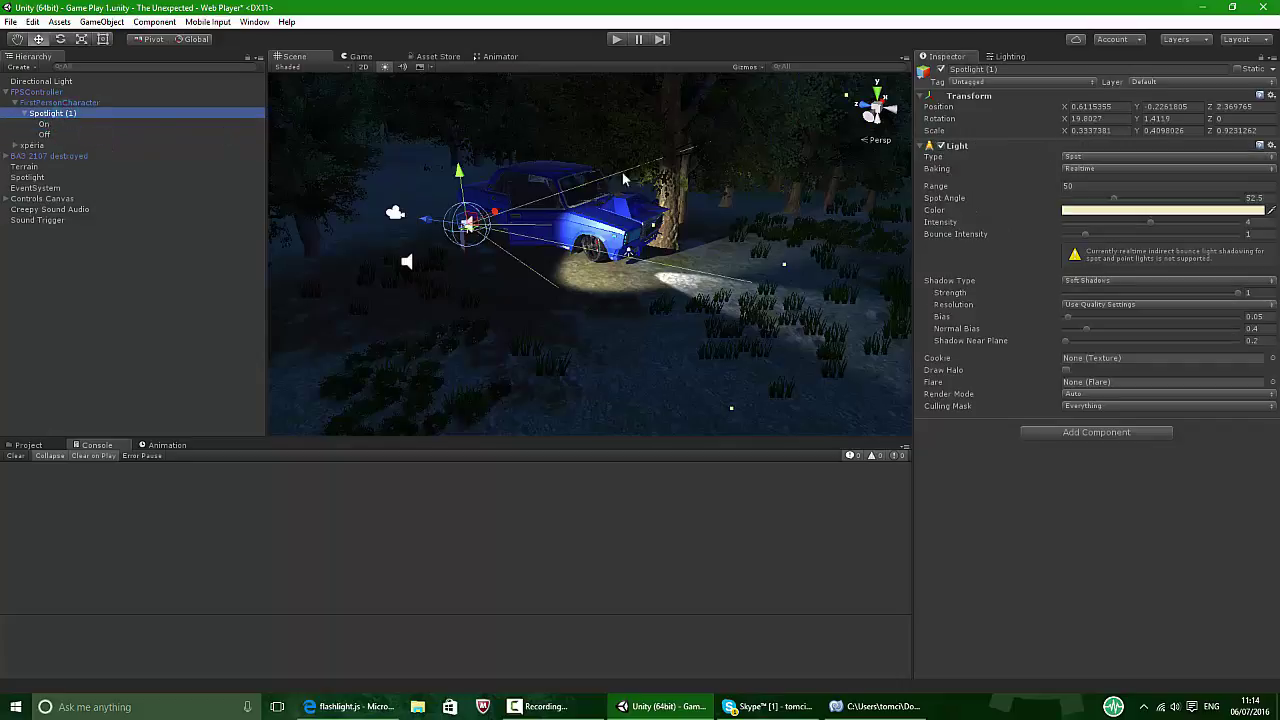
pyautogui.click(44, 443)
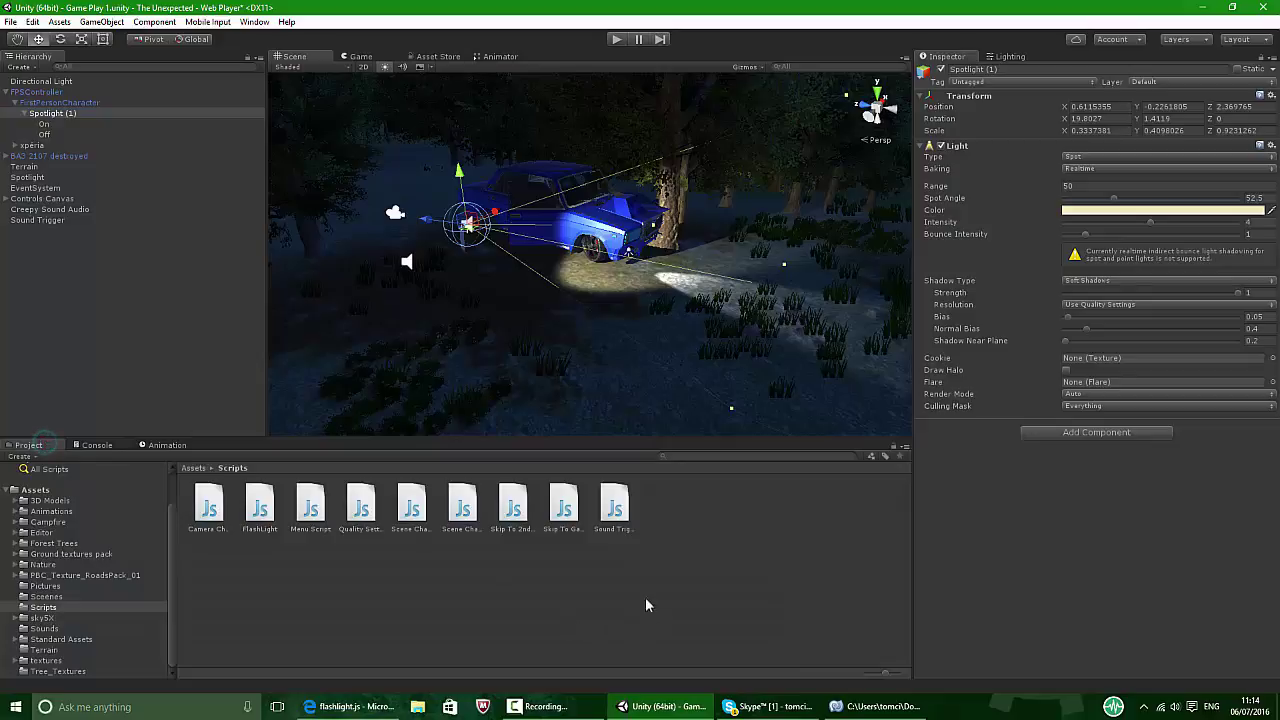
pyautogui.moveTo(260, 506); pyautogui.dragTo(68, 114)
# Rename Spotlight (1) to Flashlight.
pyautogui.rightClick(70, 121)
pyautogui.click(100, 151)
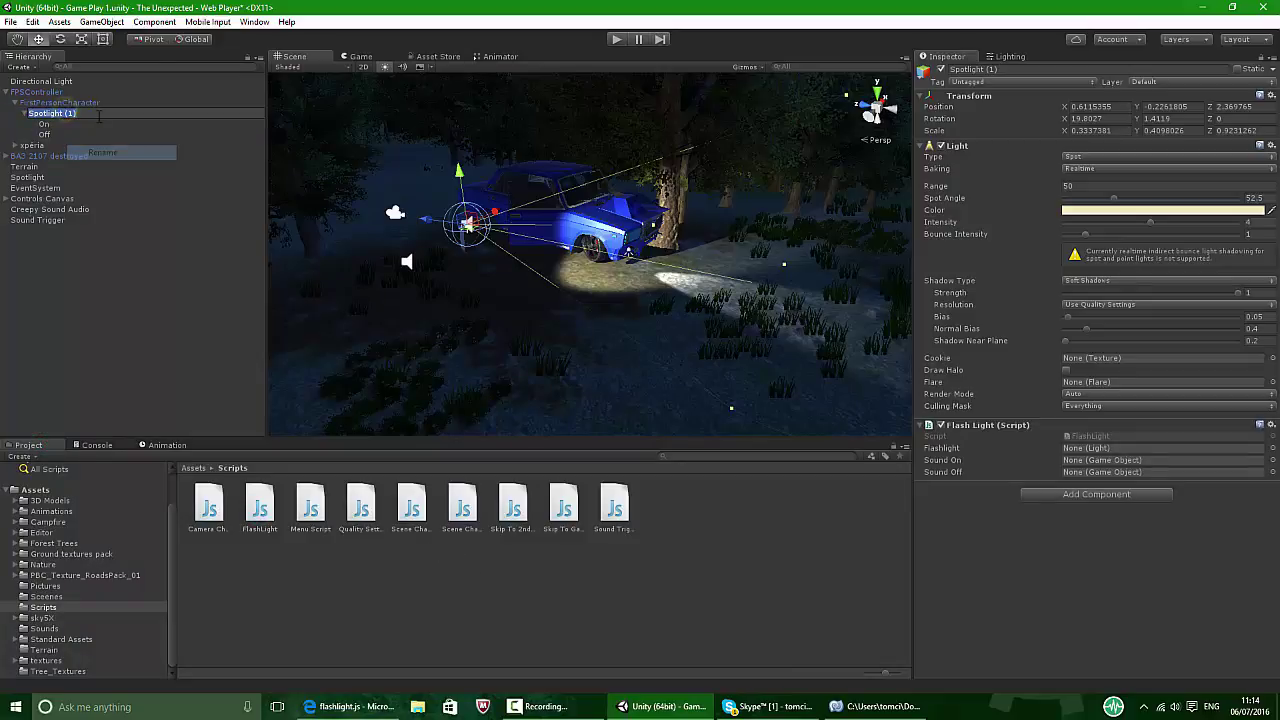
pyautogui.press('Right')
pyautogui.press('BackSpace')
pyautogui.press('BackSpace')
pyautogui.press('BackSpace')
pyautogui.press('BackSpace')
pyautogui.press('BackSpace')
pyautogui.press('BackSpace')
pyautogui.press('BackSpace')
pyautogui.press('BackSpace')
pyautogui.press('BackSpace')
pyautogui.press('BackSpace')
pyautogui.press('BackSpace')
pyautogui.press('BackSpace')
pyautogui.press('BackSpace')
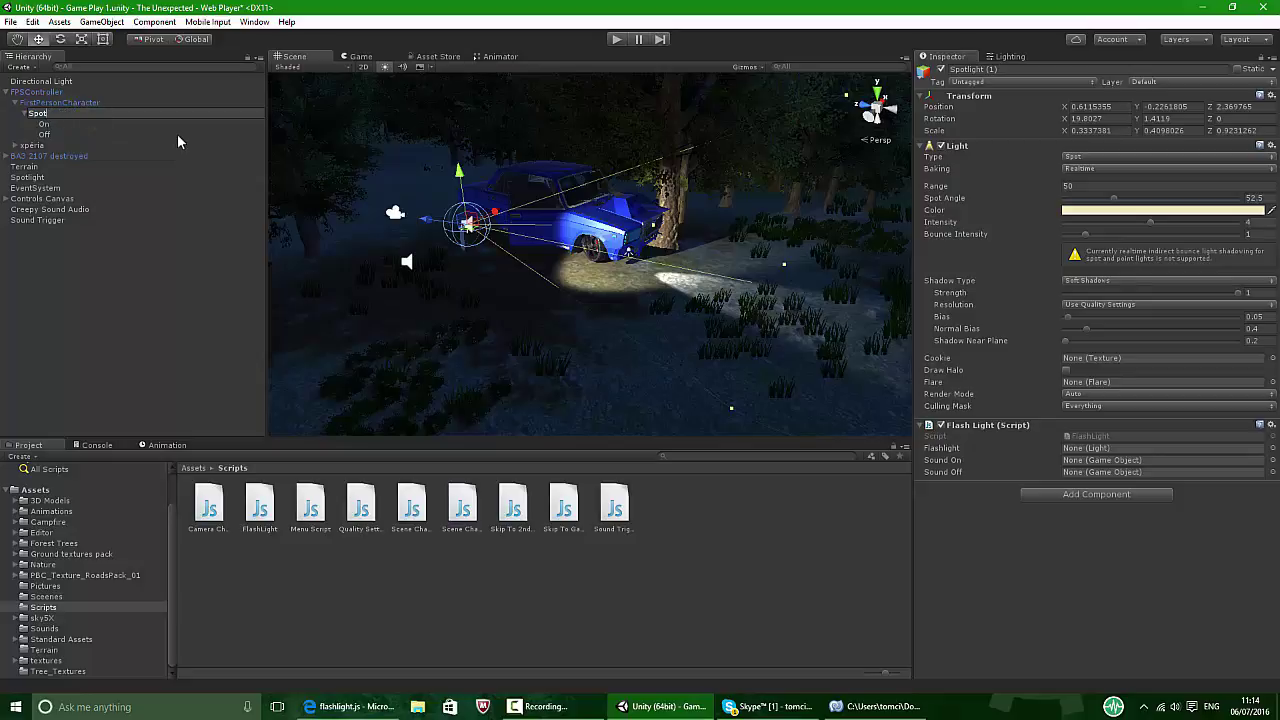
pyautogui.write('Flashlight')
pyautogui.press('Return')
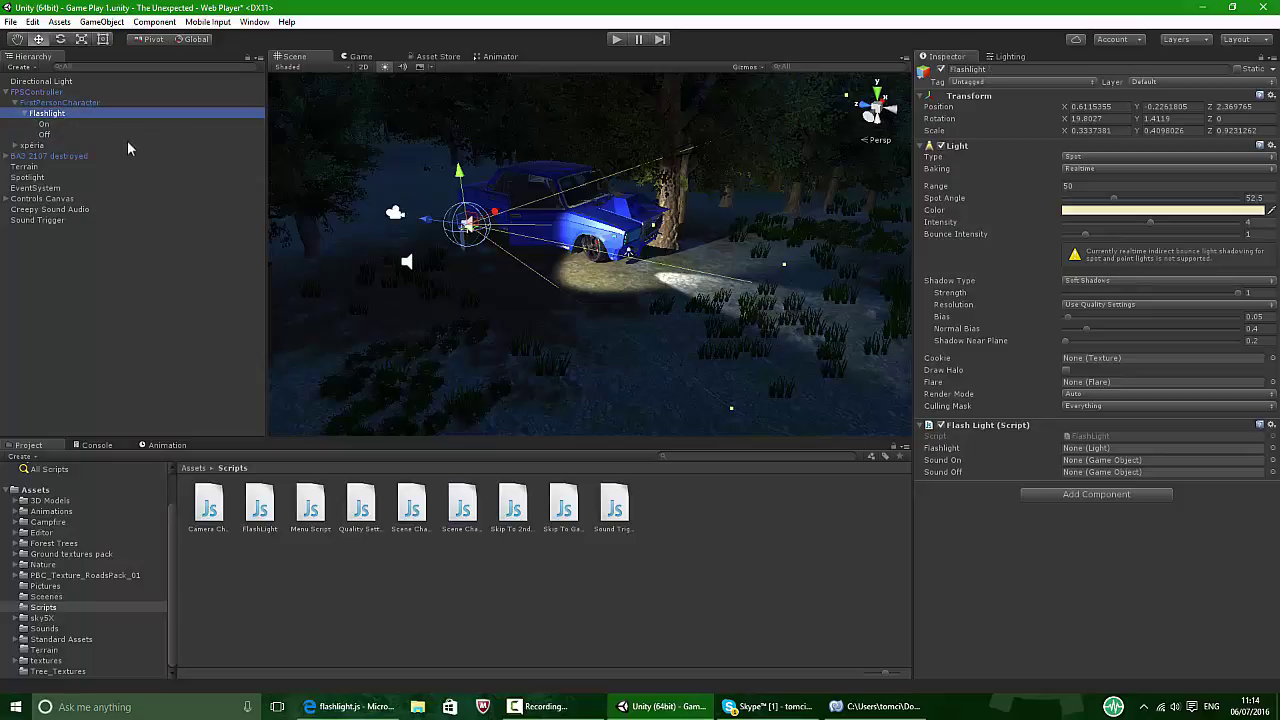
# Make Flashlight a child of the xperia phone object and play-test the scene in the Game view.
pyautogui.click(24, 113)
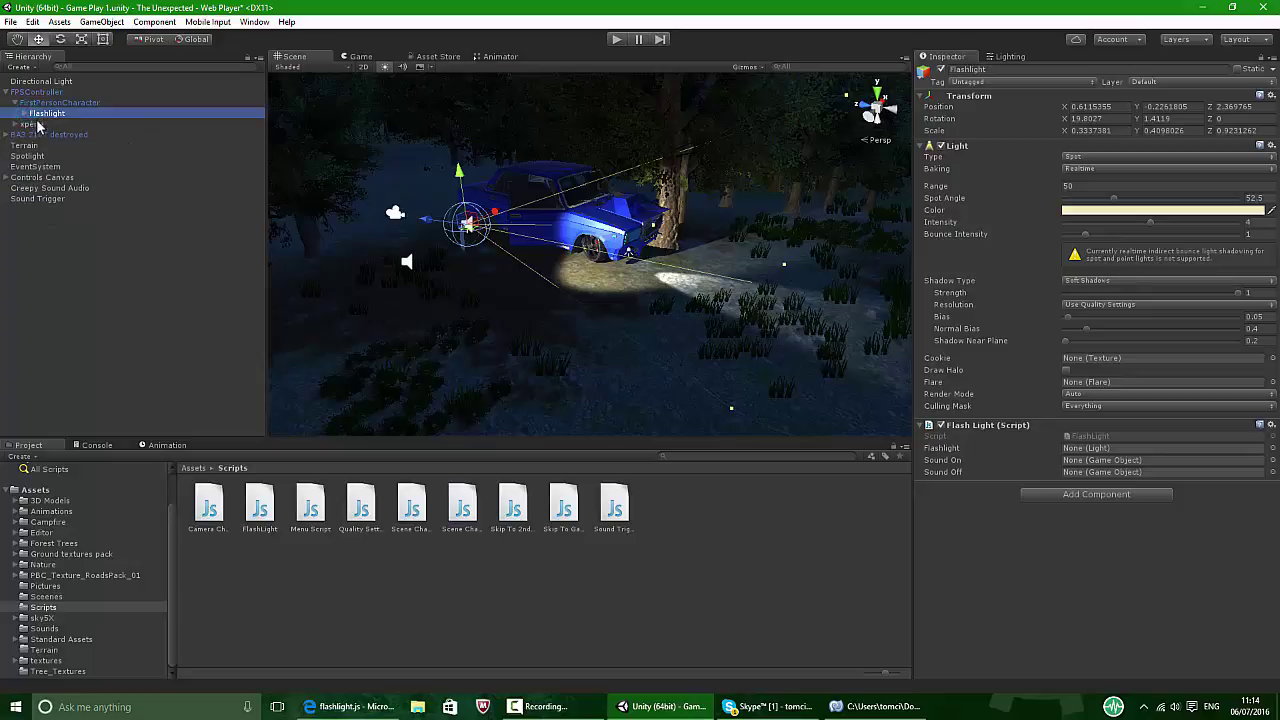
pyautogui.moveTo(37, 124); pyautogui.dragTo(38, 124)
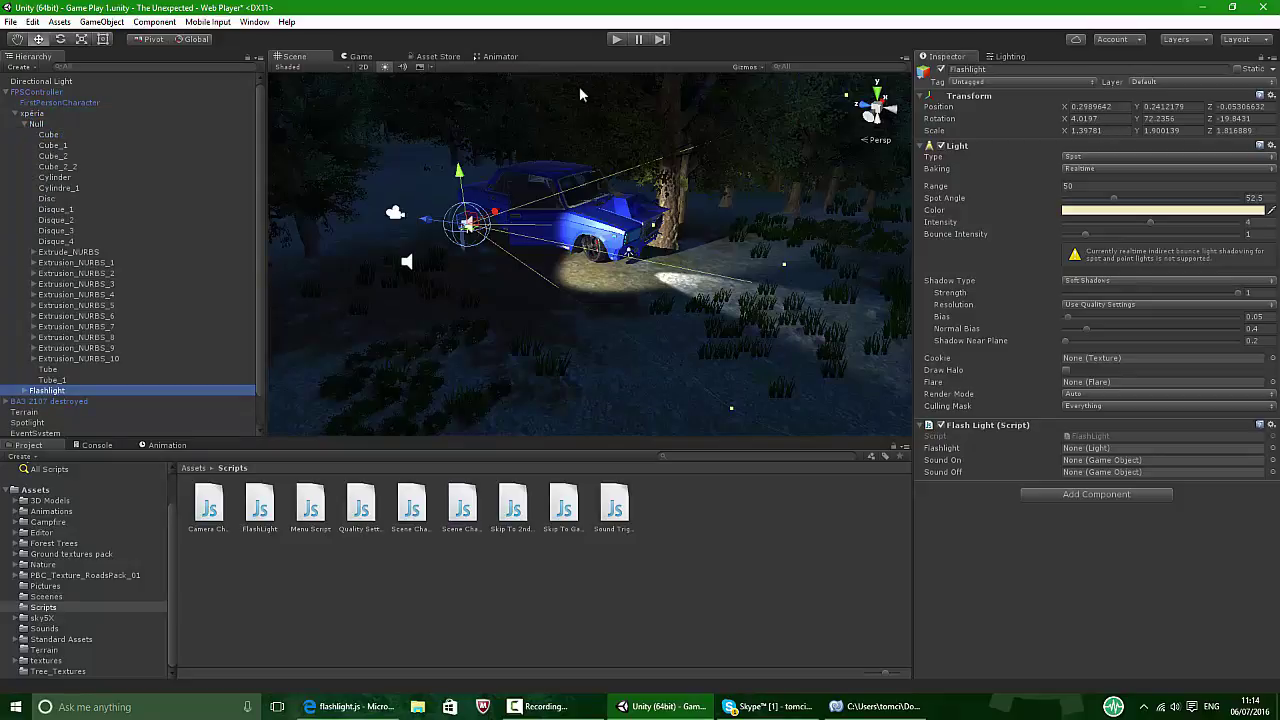
pyautogui.click(360, 55)
pyautogui.click(616, 38)
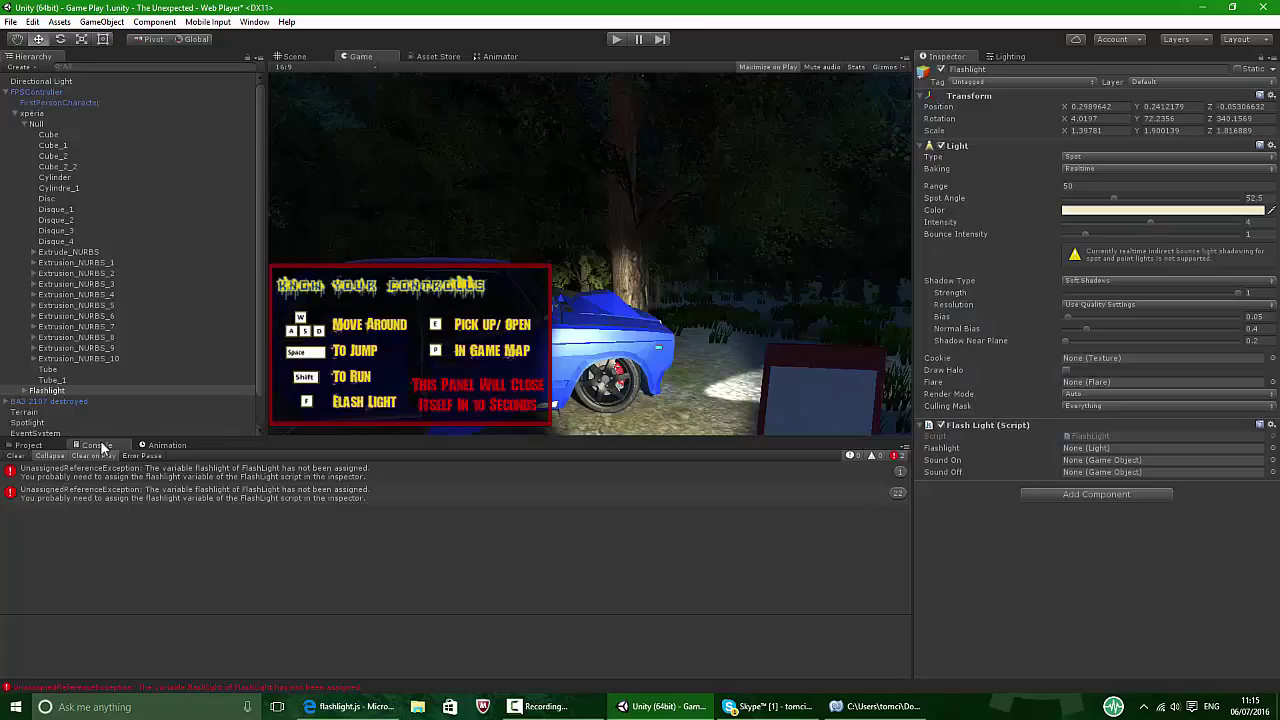
# Assign the Flashlight light, On and Off objects to the FlashLight script's Flashlight, Sound On and Sound Off fields.
pyautogui.click(60, 389)
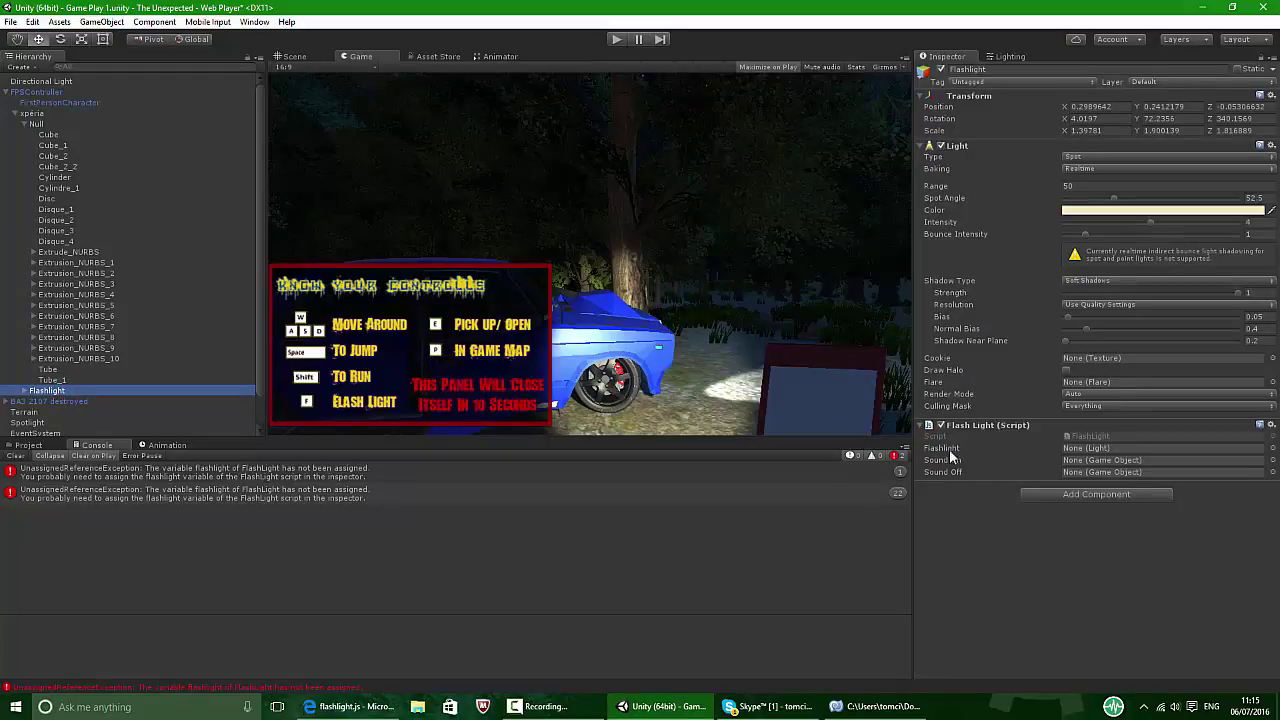
pyautogui.moveTo(45, 392); pyautogui.dragTo(1130, 456)
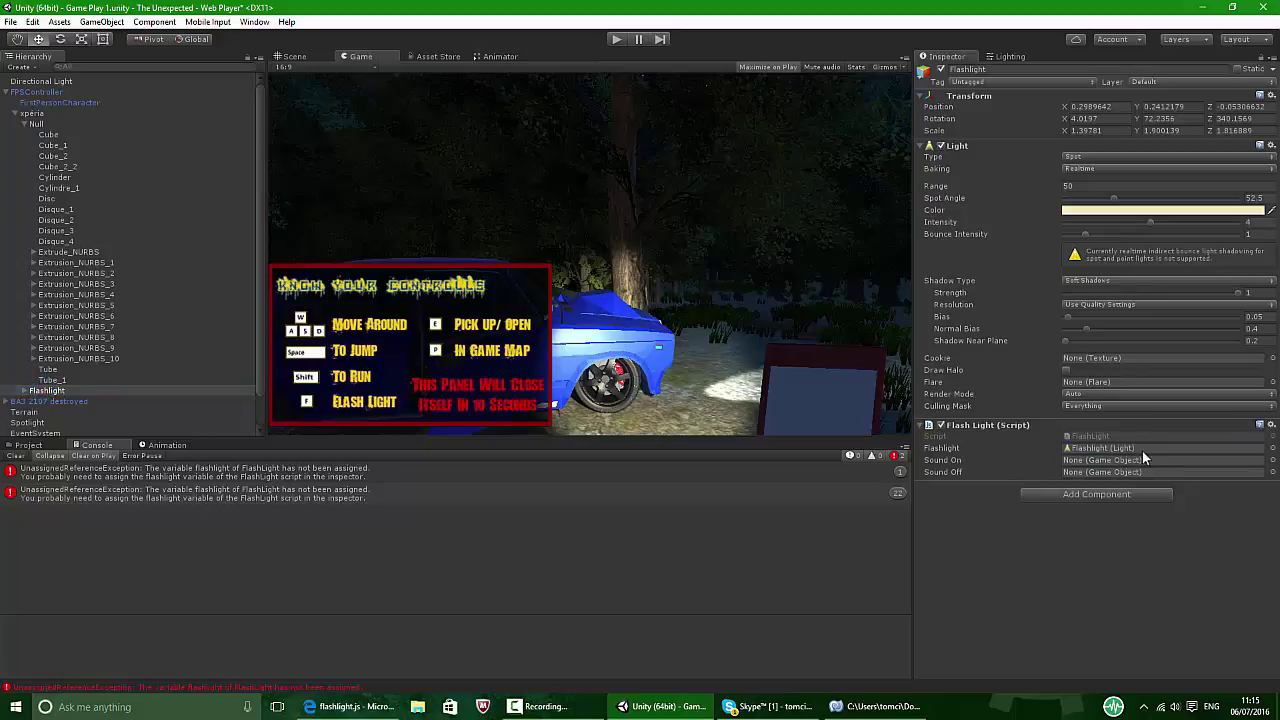
pyautogui.click(22, 390)
pyautogui.moveTo(44, 401); pyautogui.dragTo(1092, 461)
pyautogui.moveTo(50, 408); pyautogui.dragTo(1086, 471)
# Clear the Console, run the game and toggle the phone's flashlight to test it.
pyautogui.click(15, 456)
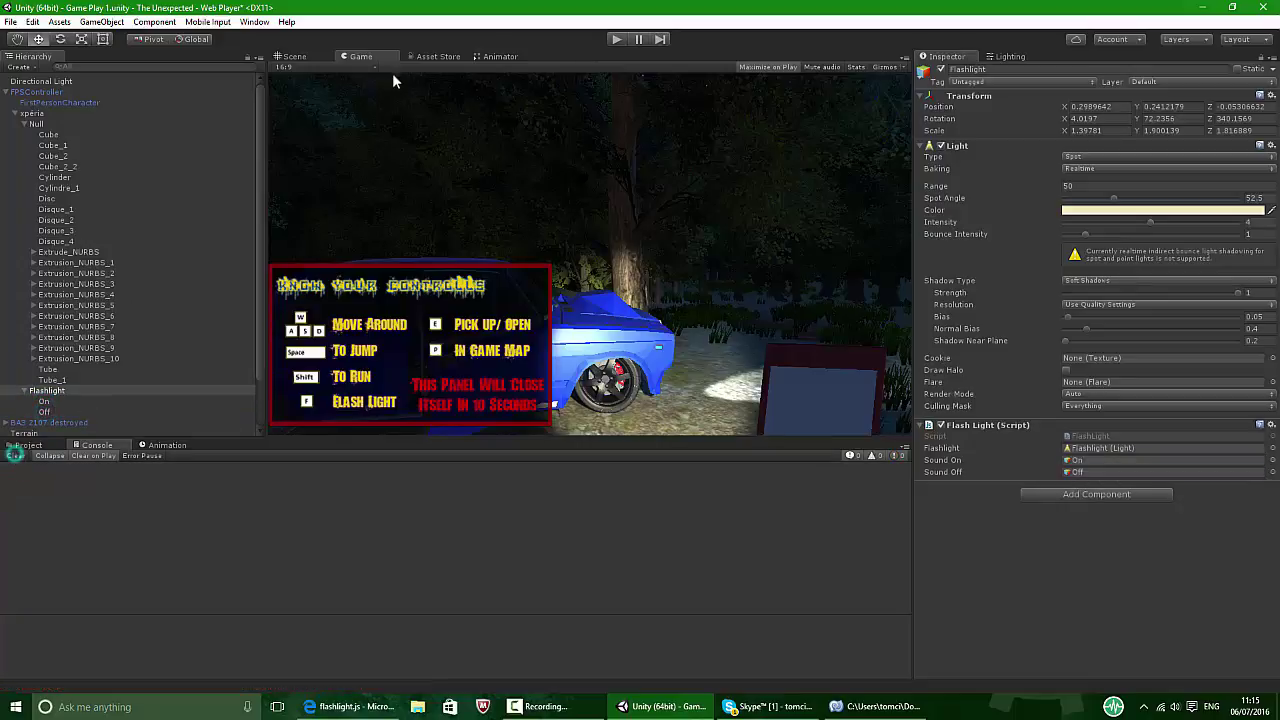
pyautogui.click(617, 39)
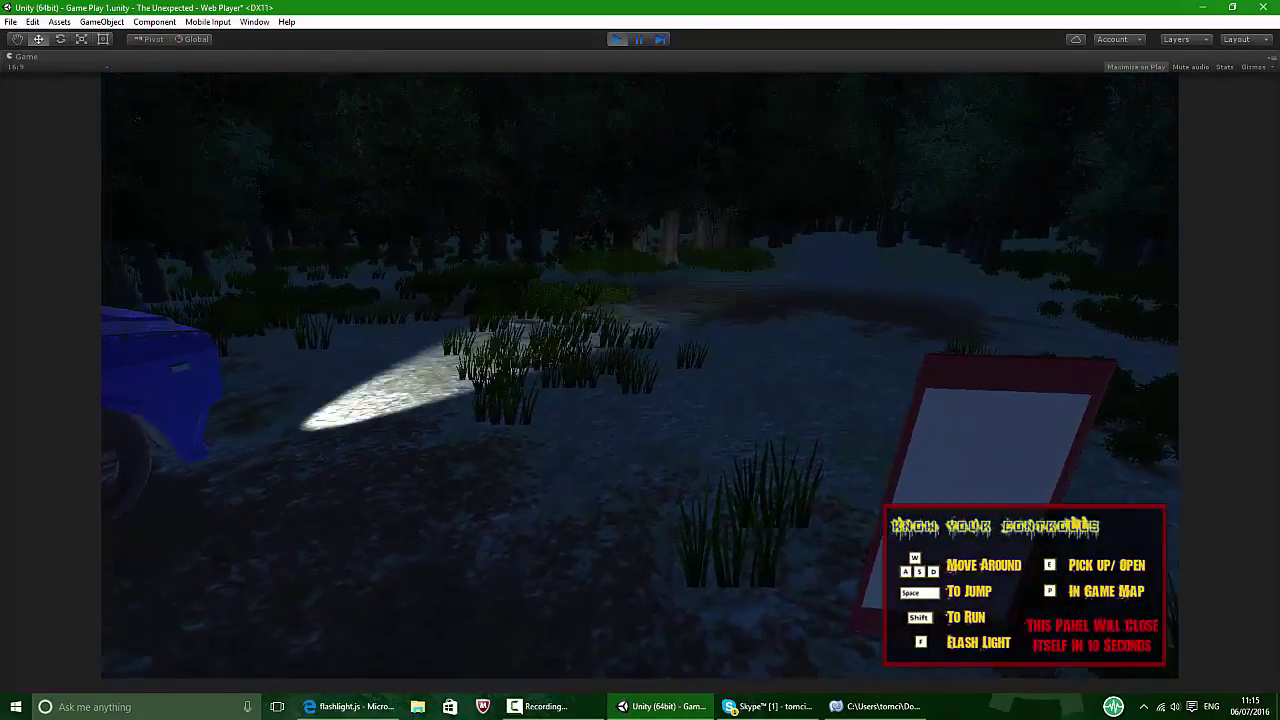
pyautogui.press('f')
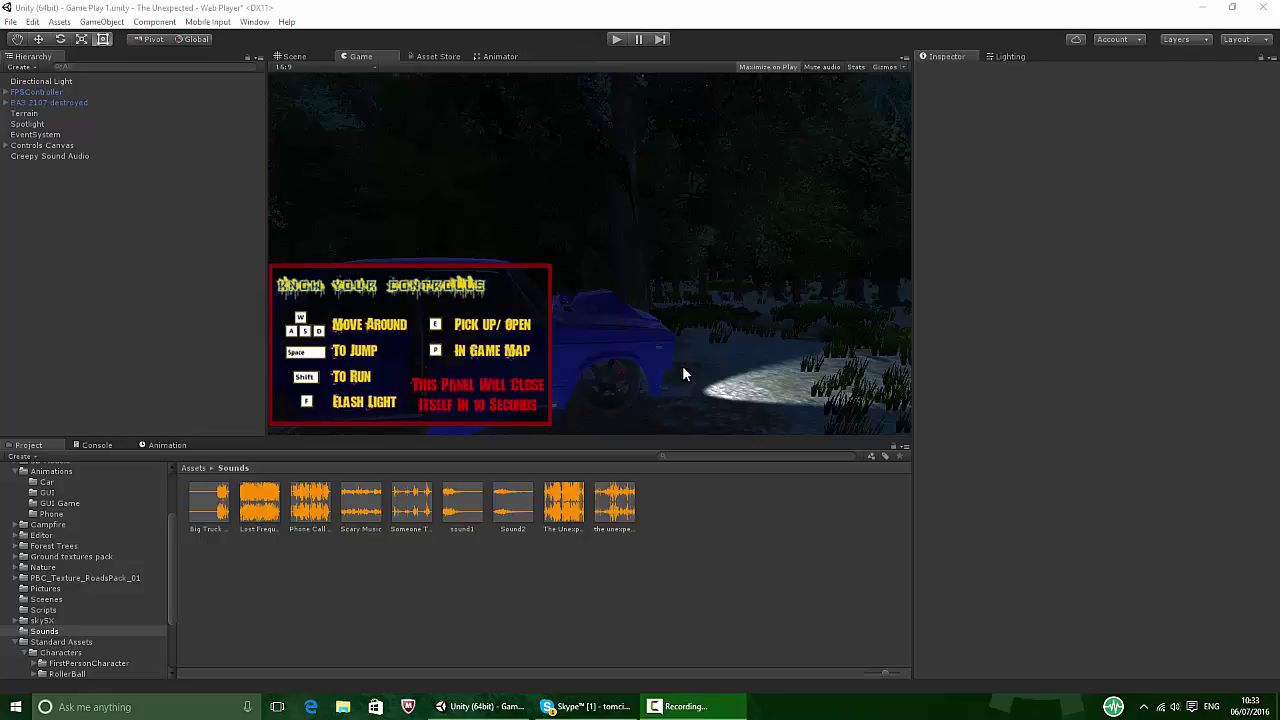
# Show the Scene view in 3D with the Move tool active and frame the area around the FPSController.
pyautogui.click(725, 226)
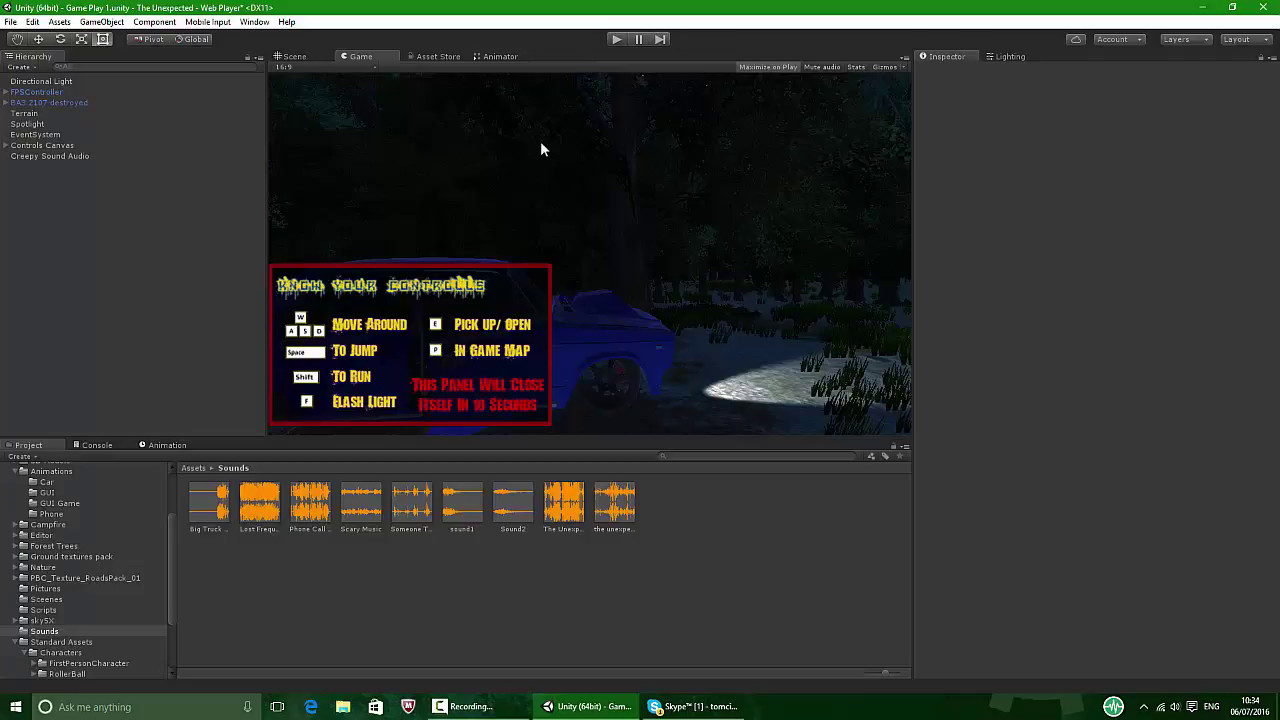
pyautogui.click(298, 57)
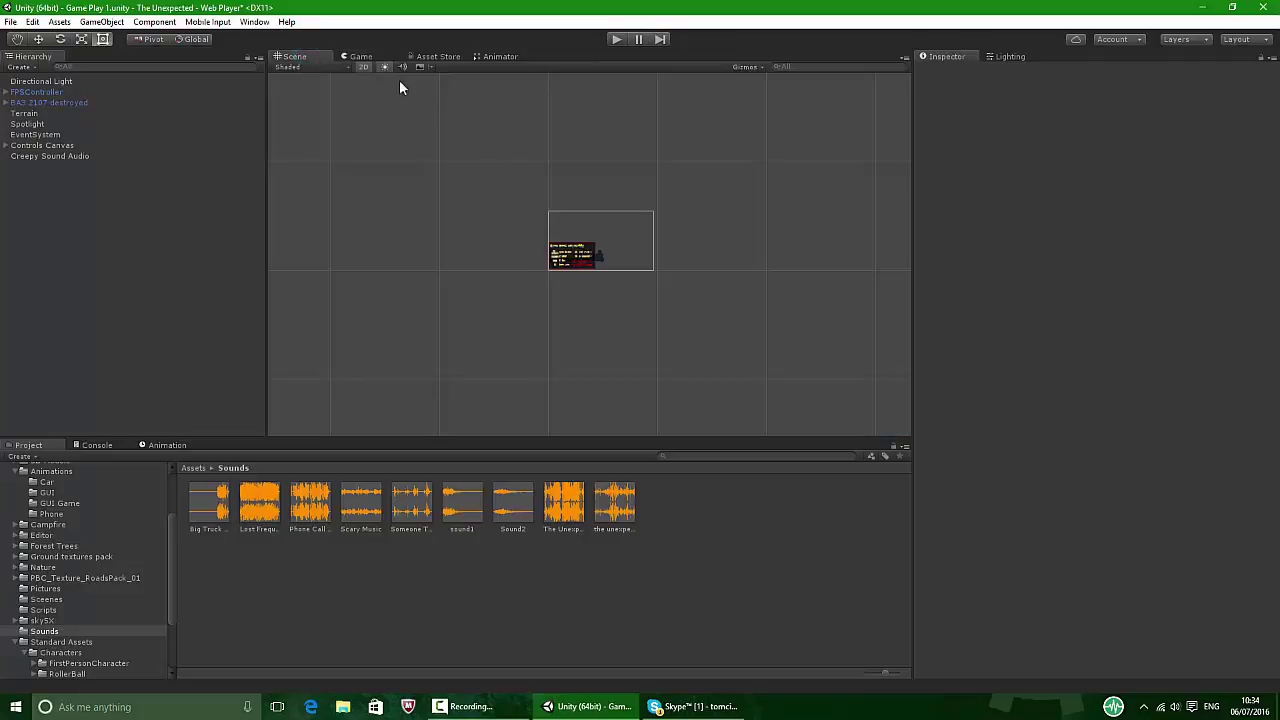
pyautogui.press('w')
pyautogui.click(366, 66)
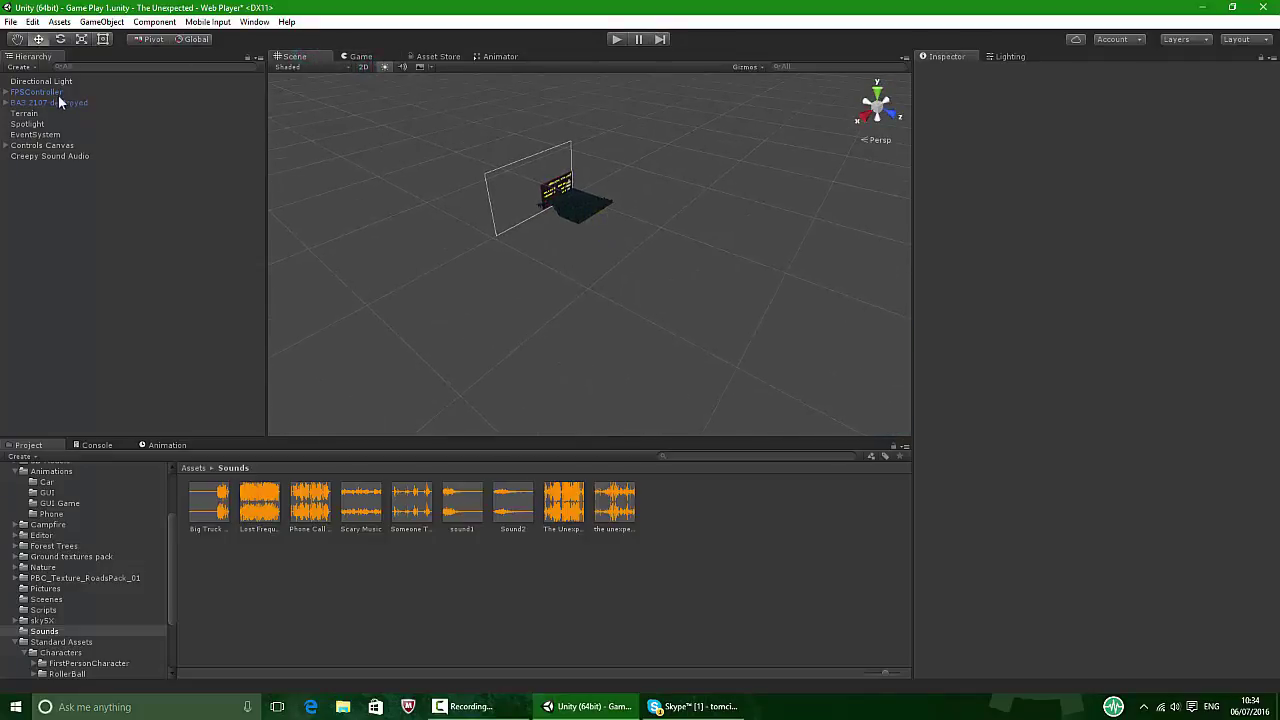
pyautogui.click(54, 147)
pyautogui.click(53, 146)
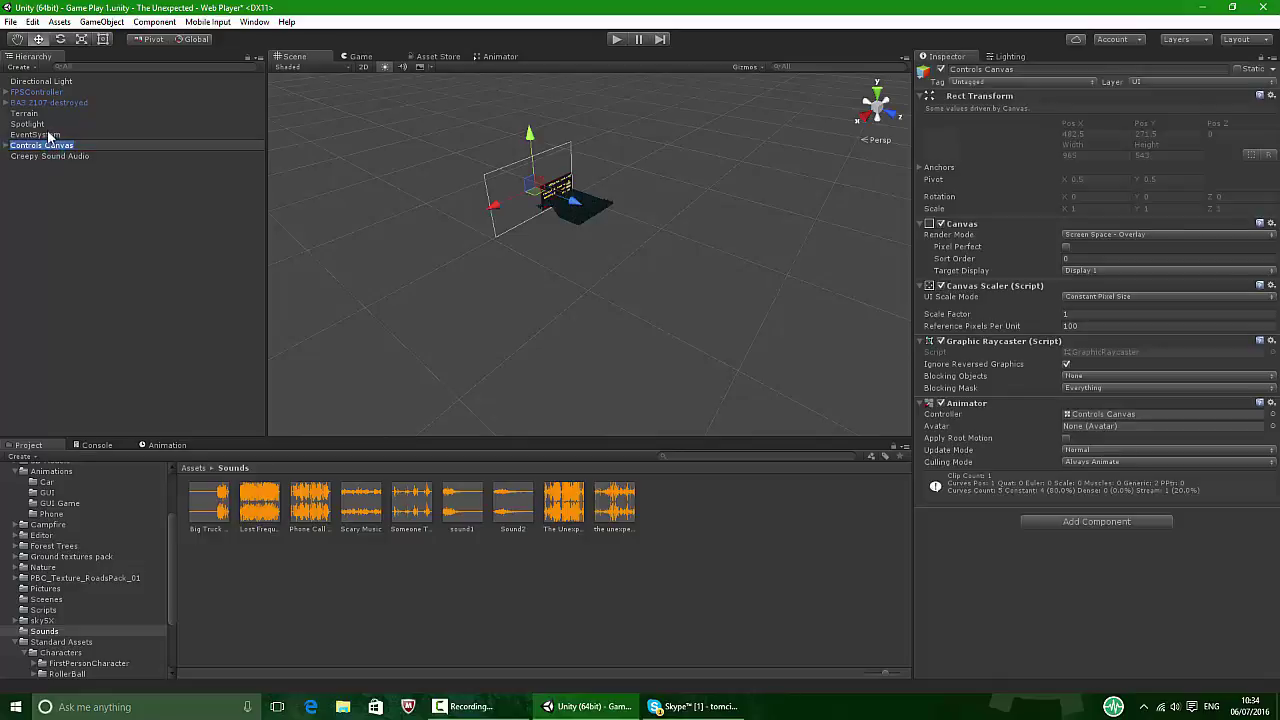
pyautogui.doubleClick(38, 92)
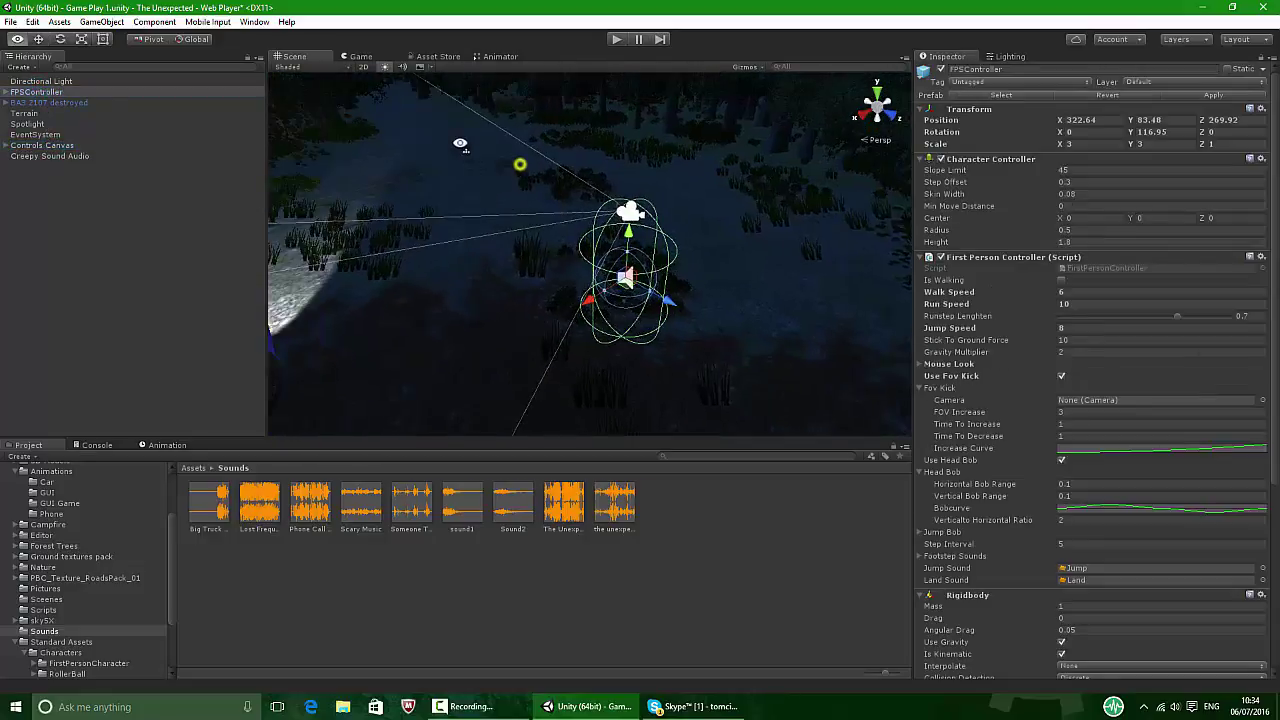
pyautogui.scroll(-3, 549, 162)
pyautogui.moveTo(549, 162); pyautogui.dragTo(609, 226, button='right')
pyautogui.scroll(-6, 490, 170)
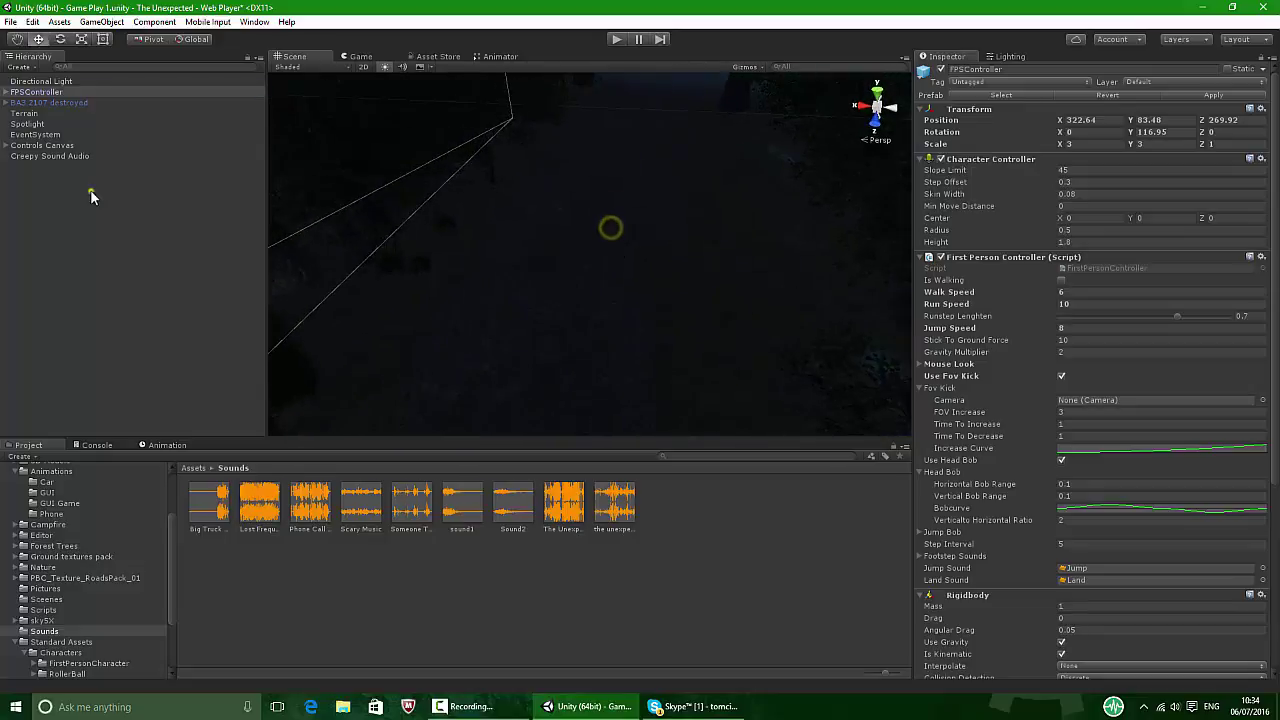
# Create an empty object at the FPSController's position, move it to the hierarchy's top level and name it Sound Trigger.
pyautogui.rightClick(90, 190)
pyautogui.click(140, 301)
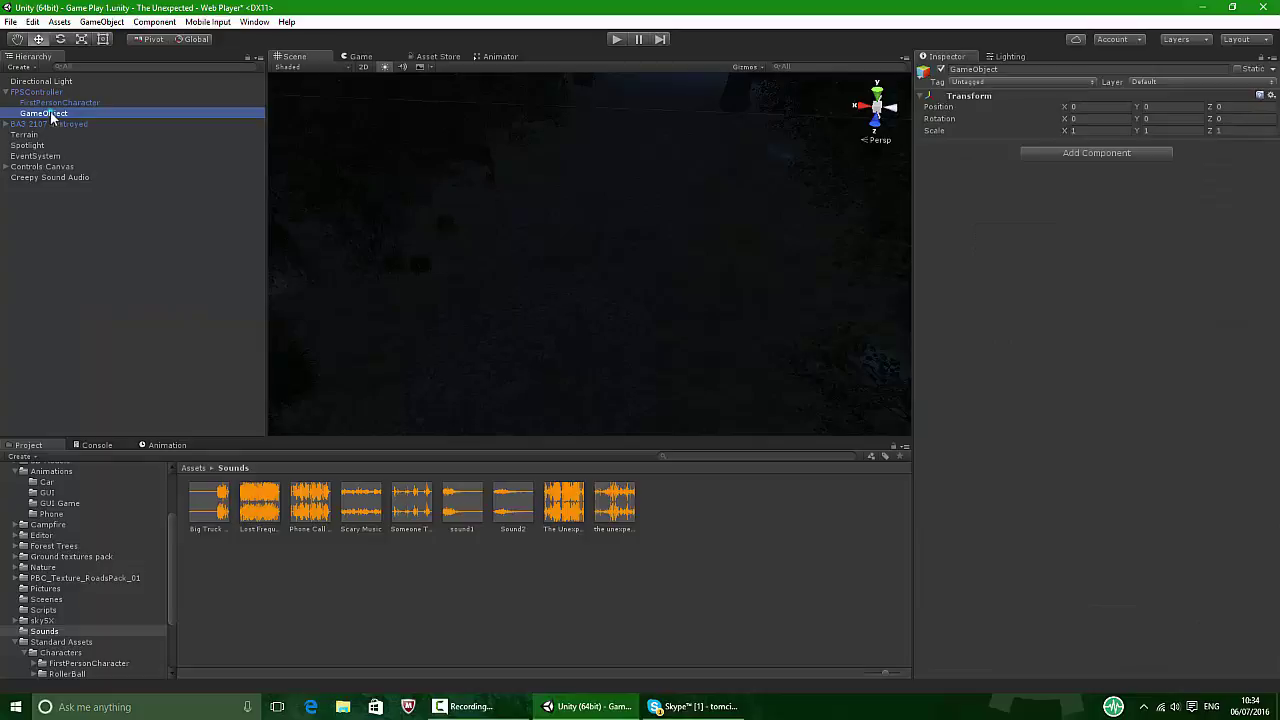
pyautogui.moveTo(52, 117); pyautogui.dragTo(45, 180)
pyautogui.click(6, 91)
pyautogui.rightClick(35, 167)
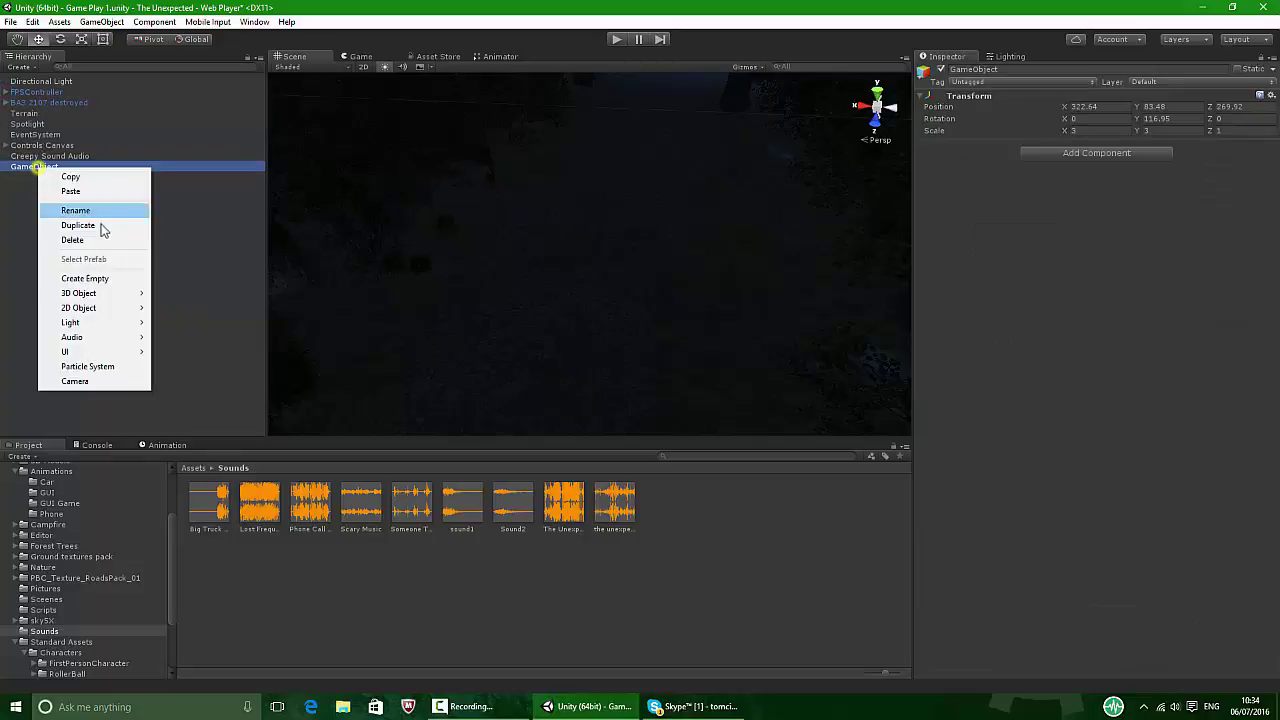
pyautogui.click(92, 210)
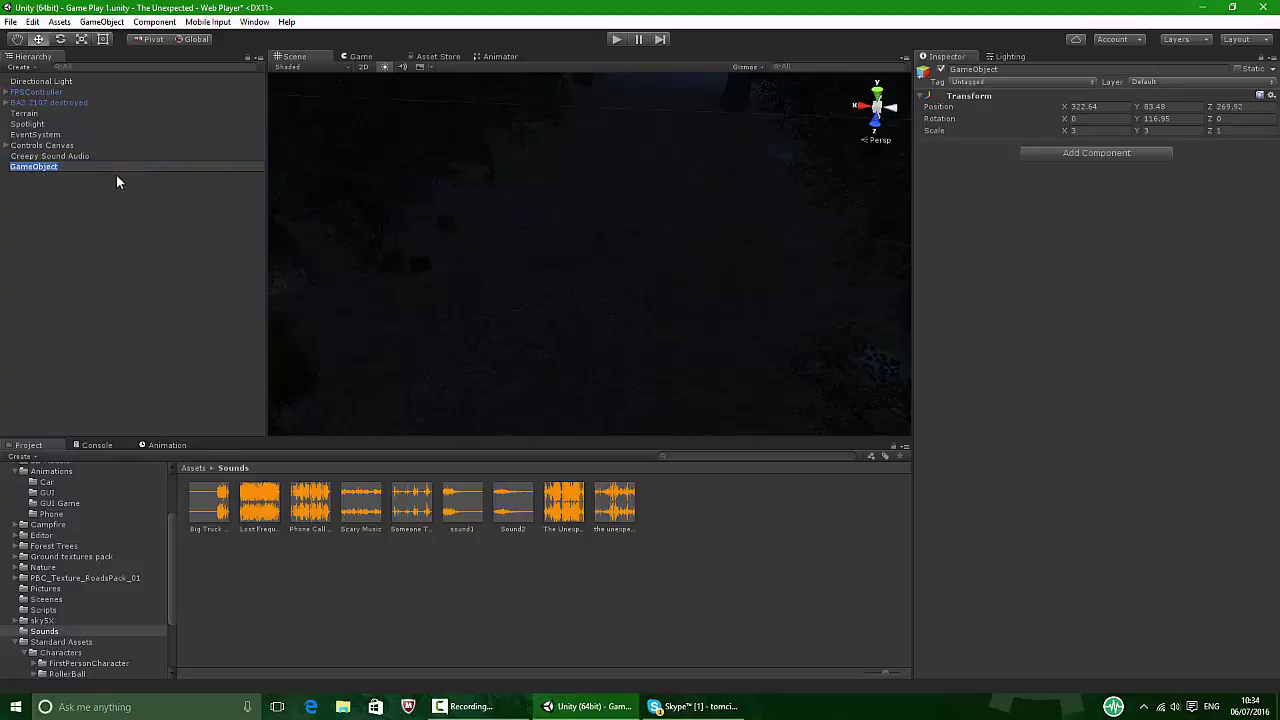
pyautogui.write('Sound Trigger')
pyautogui.press('Return')
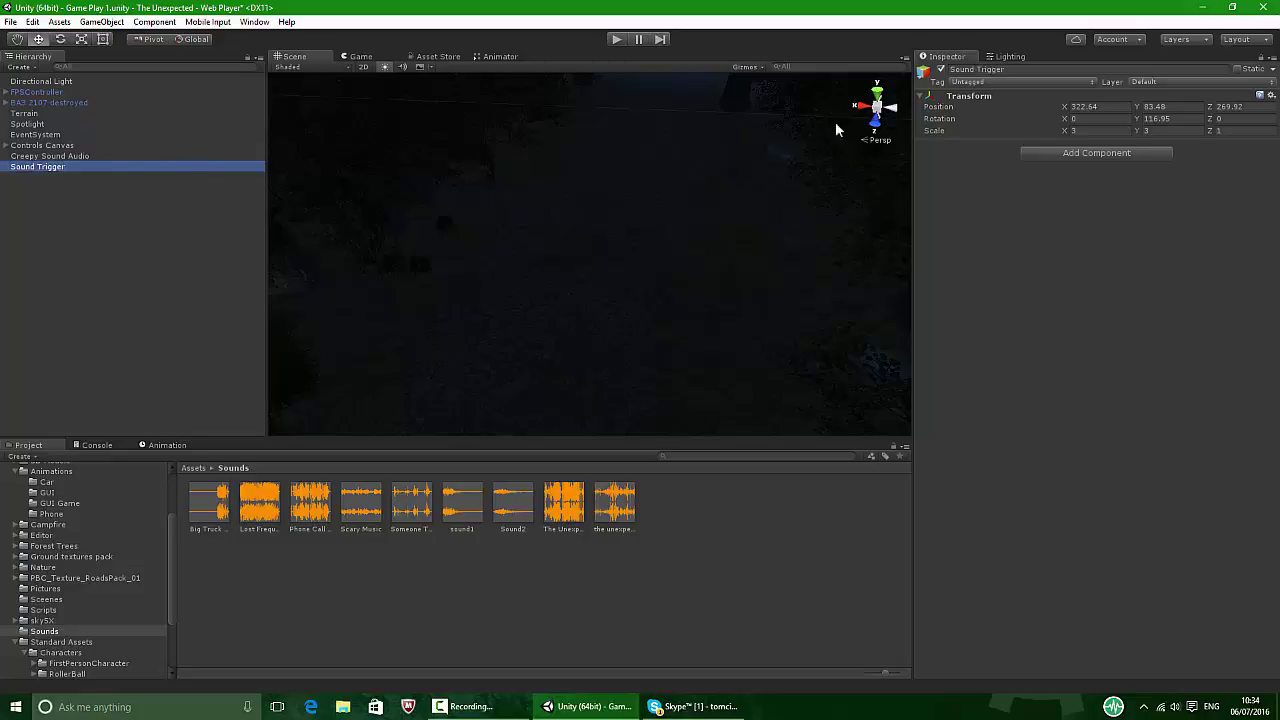
# Add a Box Collider component to the Sound Trigger object.
pyautogui.click(1066, 155)
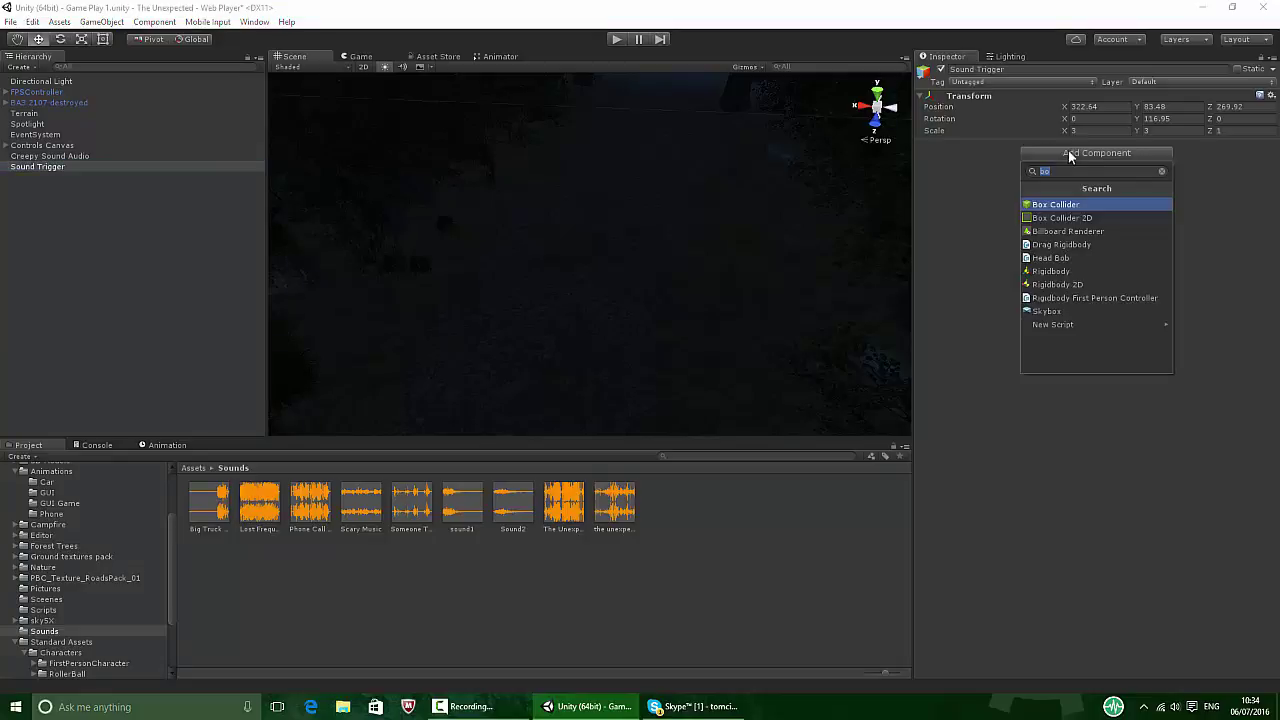
pyautogui.click(1066, 206)
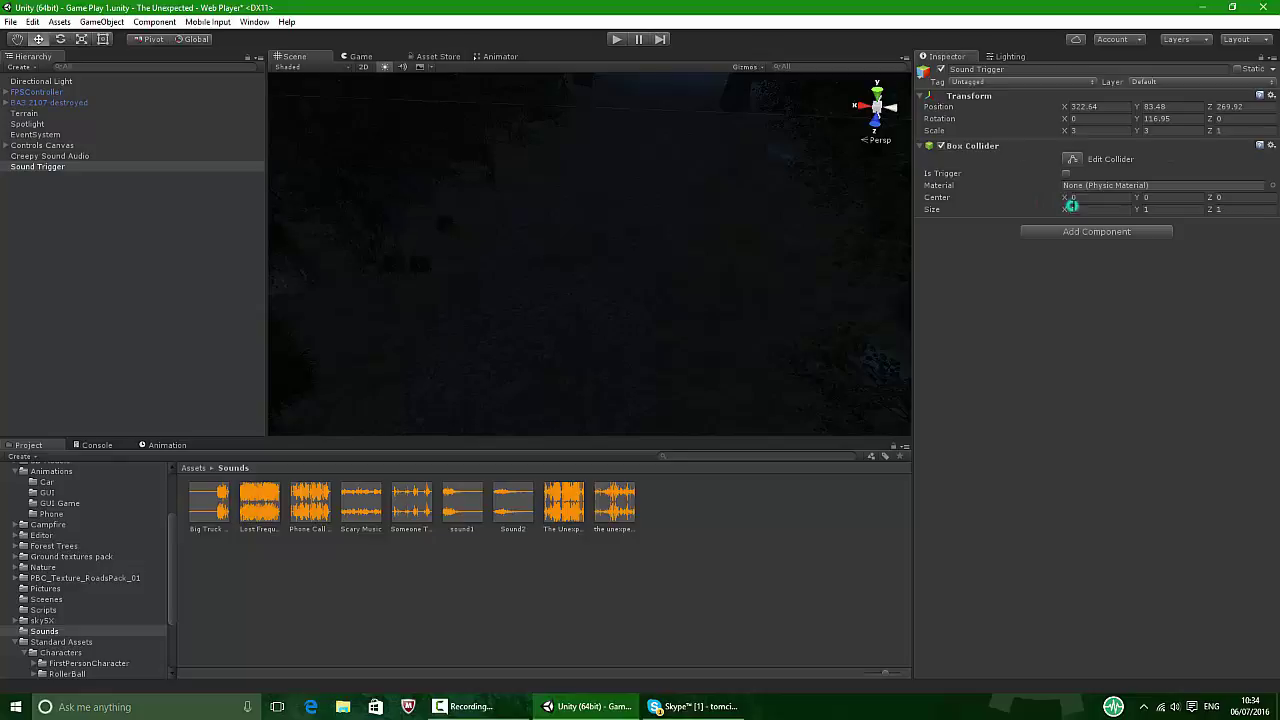
pyautogui.click(20, 167)
pyautogui.moveTo(443, 214); pyautogui.dragTo(490, 239, button='right')
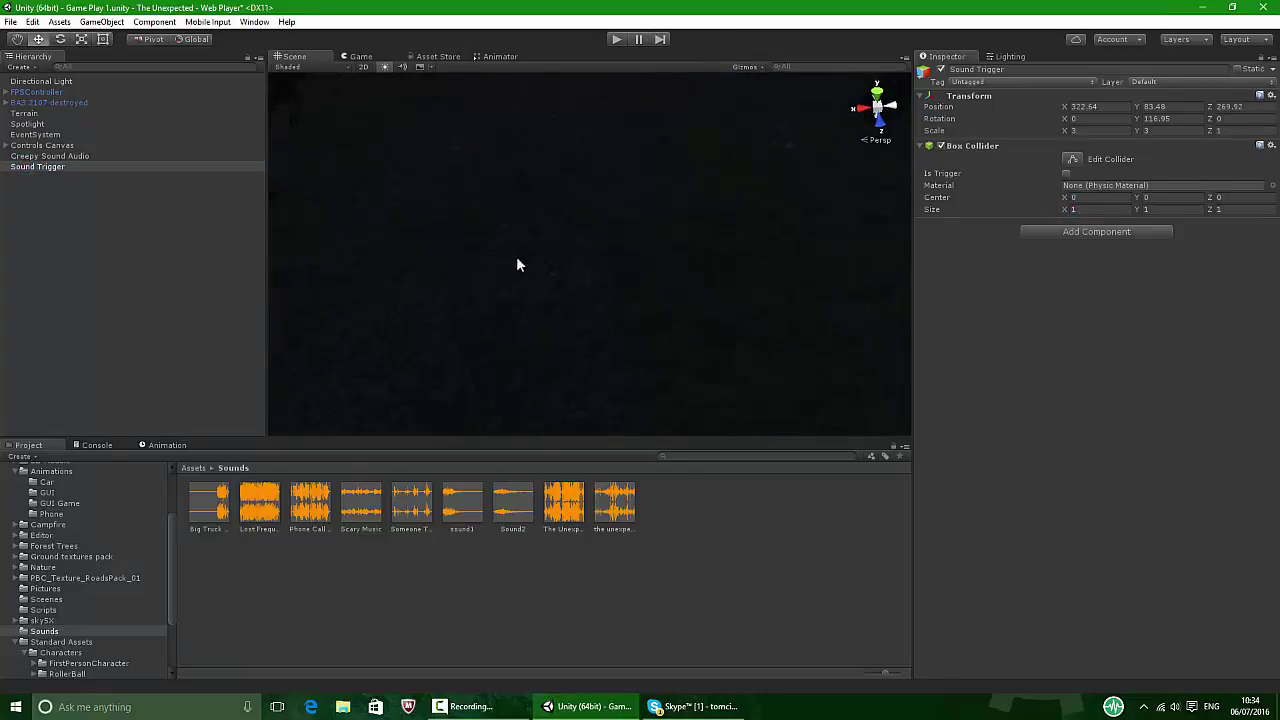
# Align the Sound Trigger object with the current Scene view over the forest path.
pyautogui.moveTo(580, 263); pyautogui.dragTo(592, 239, button='right')
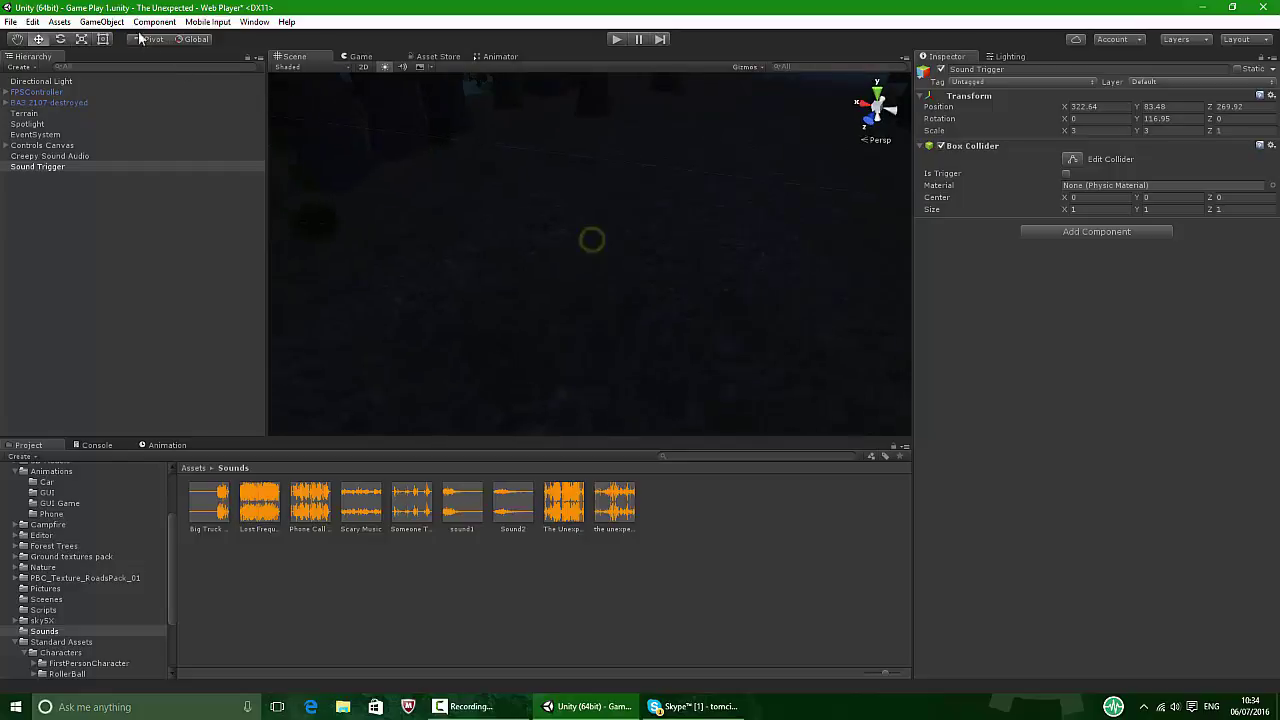
pyautogui.click(101, 21)
pyautogui.click(150, 298)
pyautogui.moveTo(561, 294); pyautogui.dragTo(735, 267, button='right')
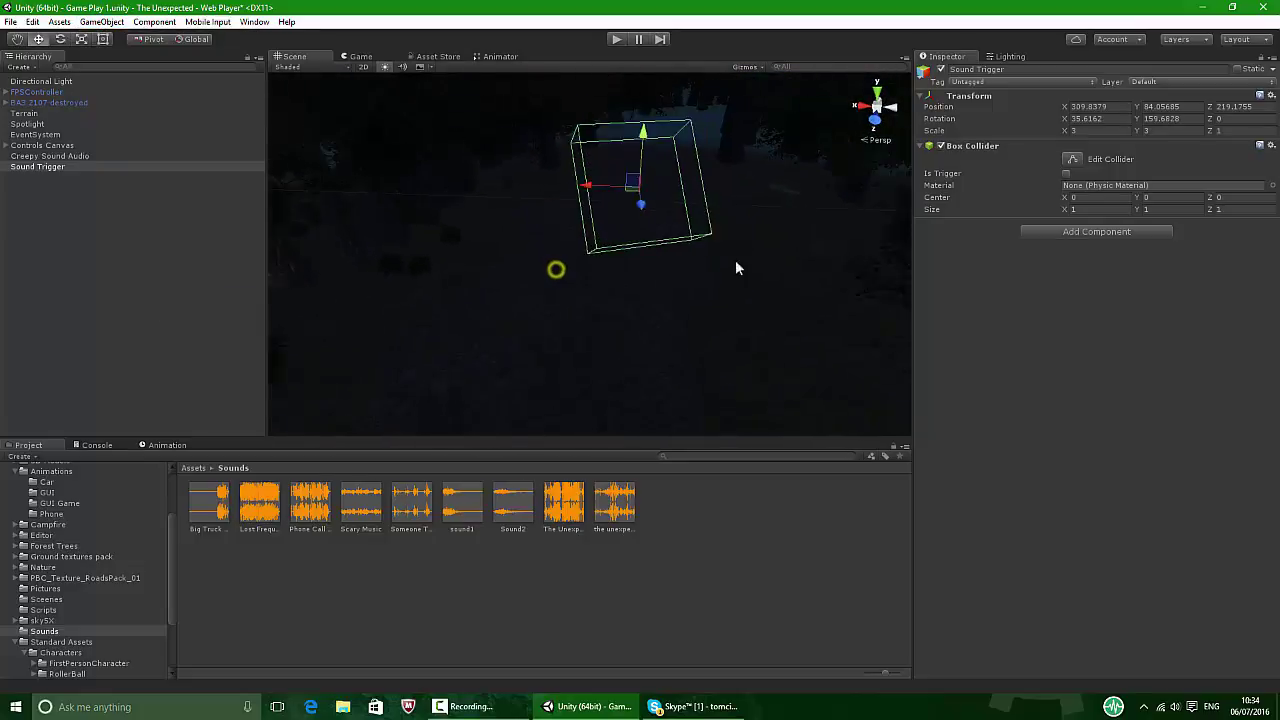
# Set the Sound Trigger's X and Y rotation to 0 so its box stands upright.
pyautogui.click(1113, 118)
pyautogui.write('0')
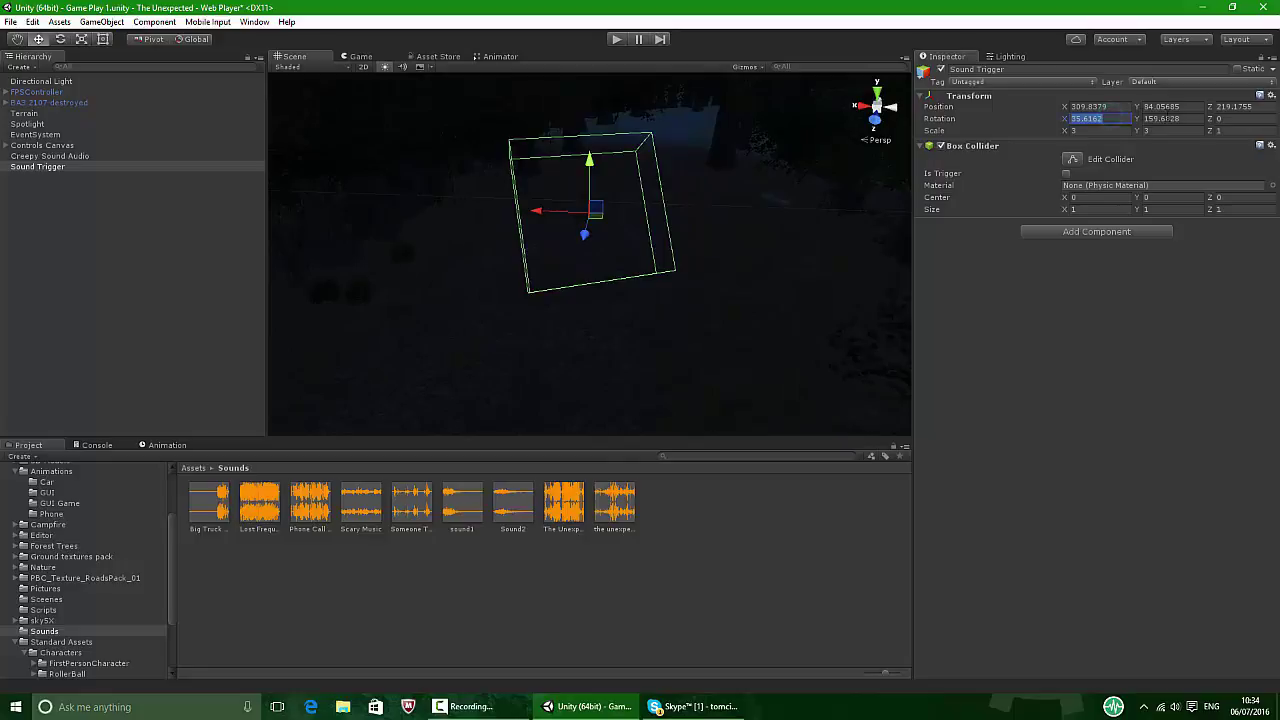
pyautogui.click(1187, 118)
pyautogui.write('0')
pyautogui.click(1238, 120)
pyautogui.moveTo(790, 178); pyautogui.dragTo(726, 194, button='right')
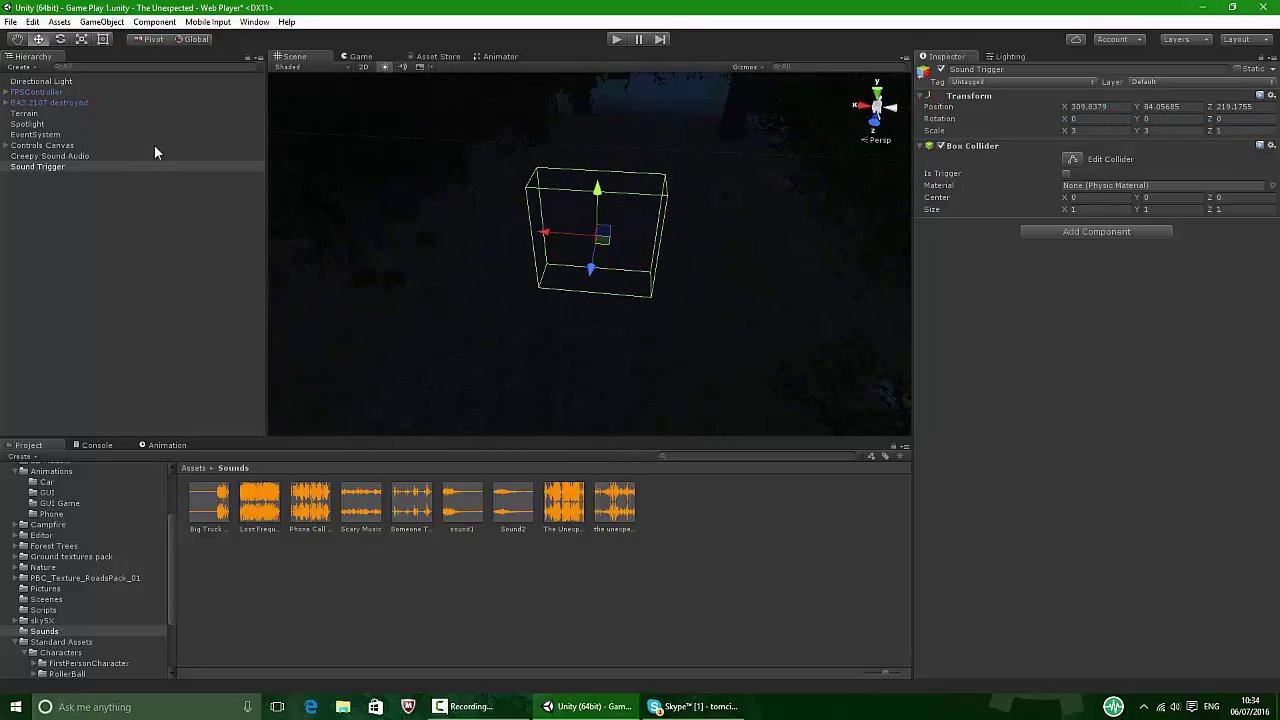
# Edit the Sound Trigger's box collider and stretch it on both sides to an X size of about 4.69.
pyautogui.click(54, 168)
pyautogui.click(1071, 159)
pyautogui.moveTo(520, 232); pyautogui.dragTo(330, 230)
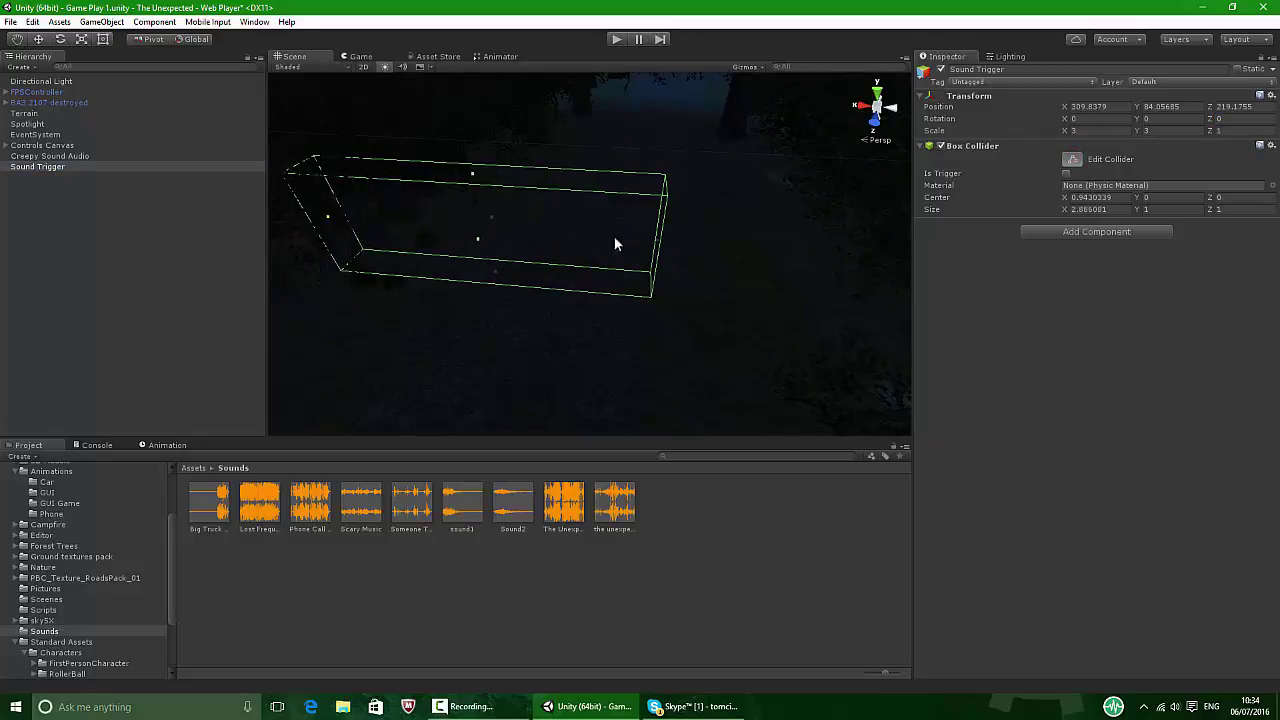
pyautogui.moveTo(663, 246); pyautogui.dragTo(882, 255)
pyautogui.moveTo(666, 237); pyautogui.dragTo(642, 253, button='right')
pyautogui.press('s')
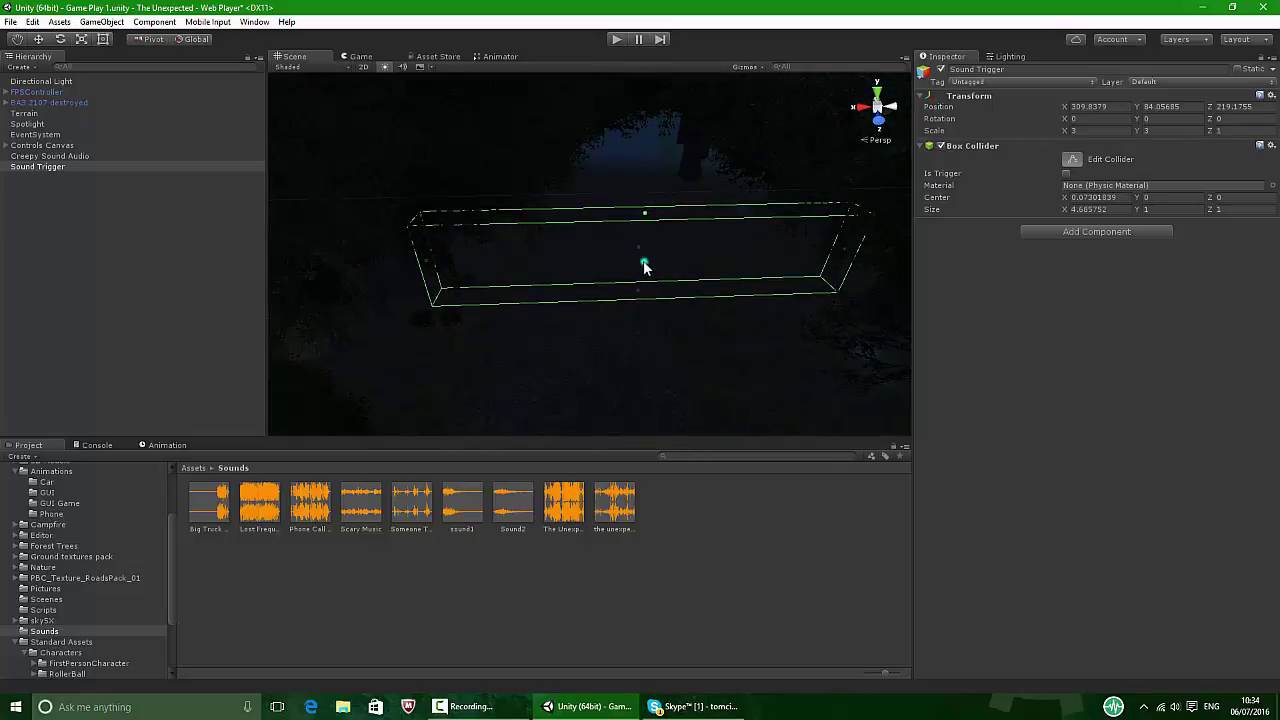
# Reshape the box collider into a thin wall across the path, about 6.18 wide, 2.54 high and 0.32 deep.
pyautogui.moveTo(644, 265); pyautogui.dragTo(648, 377)
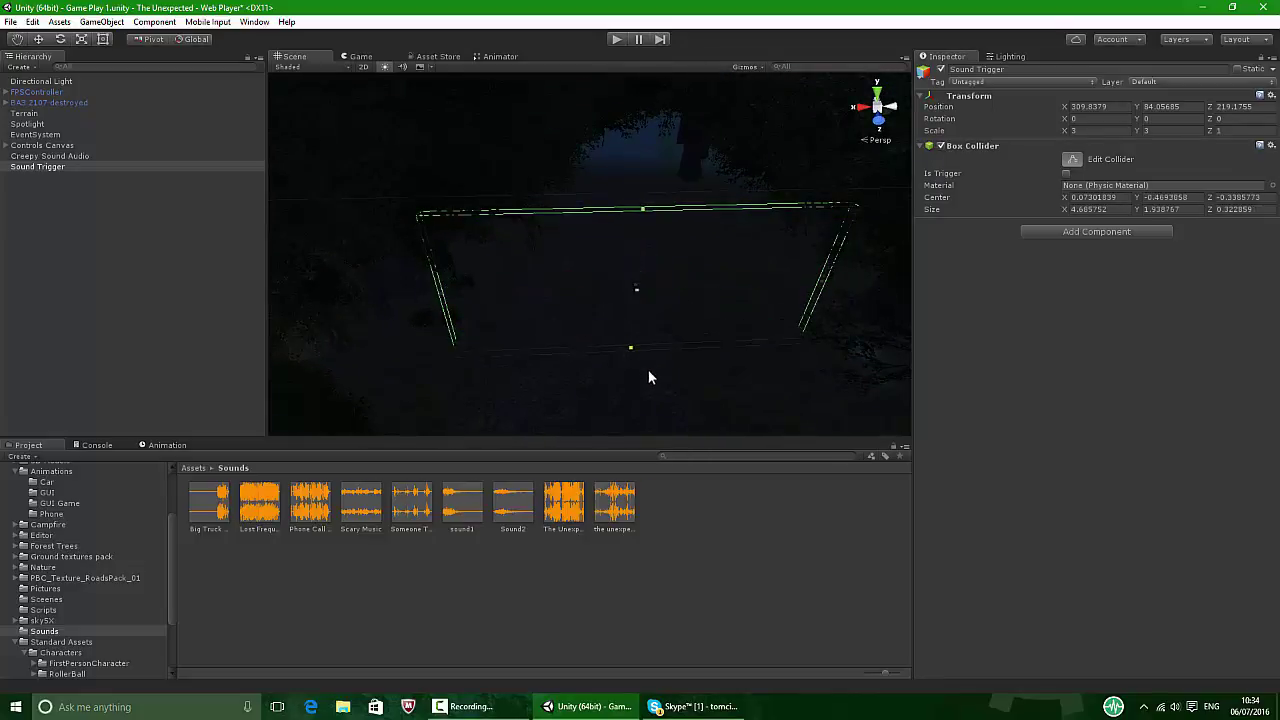
pyautogui.moveTo(640, 210); pyautogui.dragTo(648, 148)
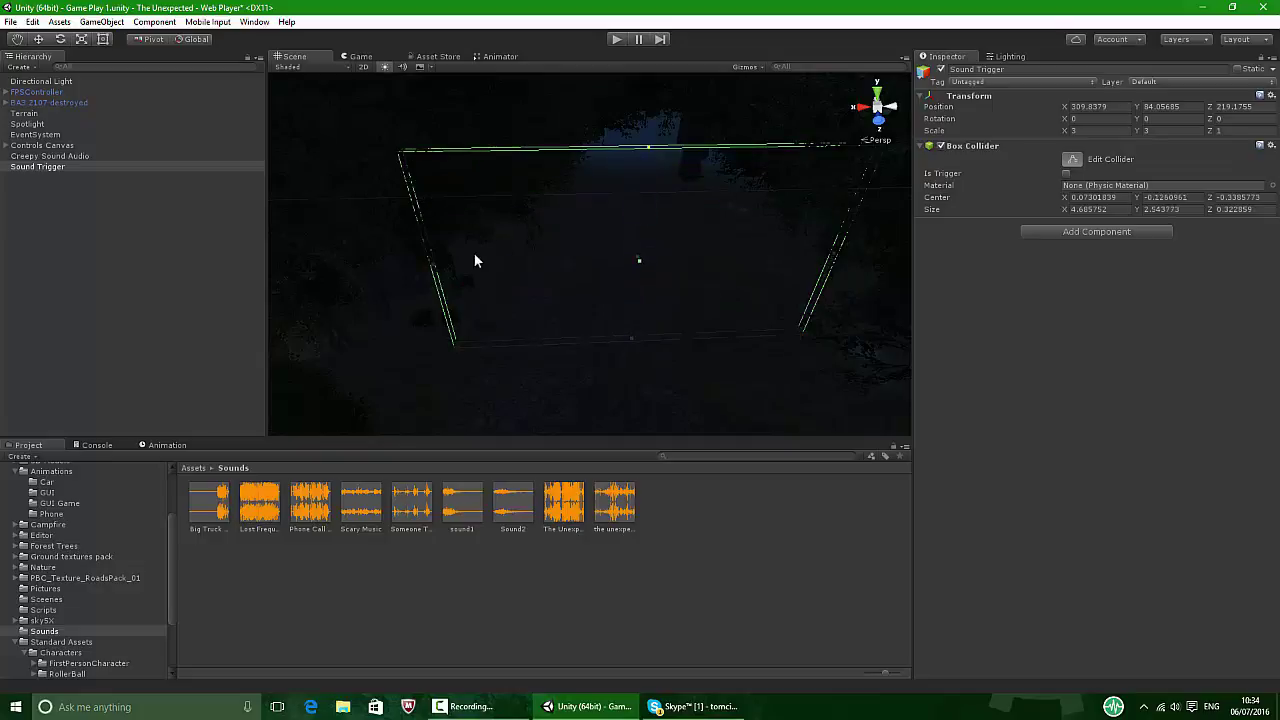
pyautogui.moveTo(432, 270); pyautogui.dragTo(379, 270)
pyautogui.moveTo(314, 262); pyautogui.dragTo(318, 266)
pyautogui.moveTo(836, 260); pyautogui.dragTo(855, 253)
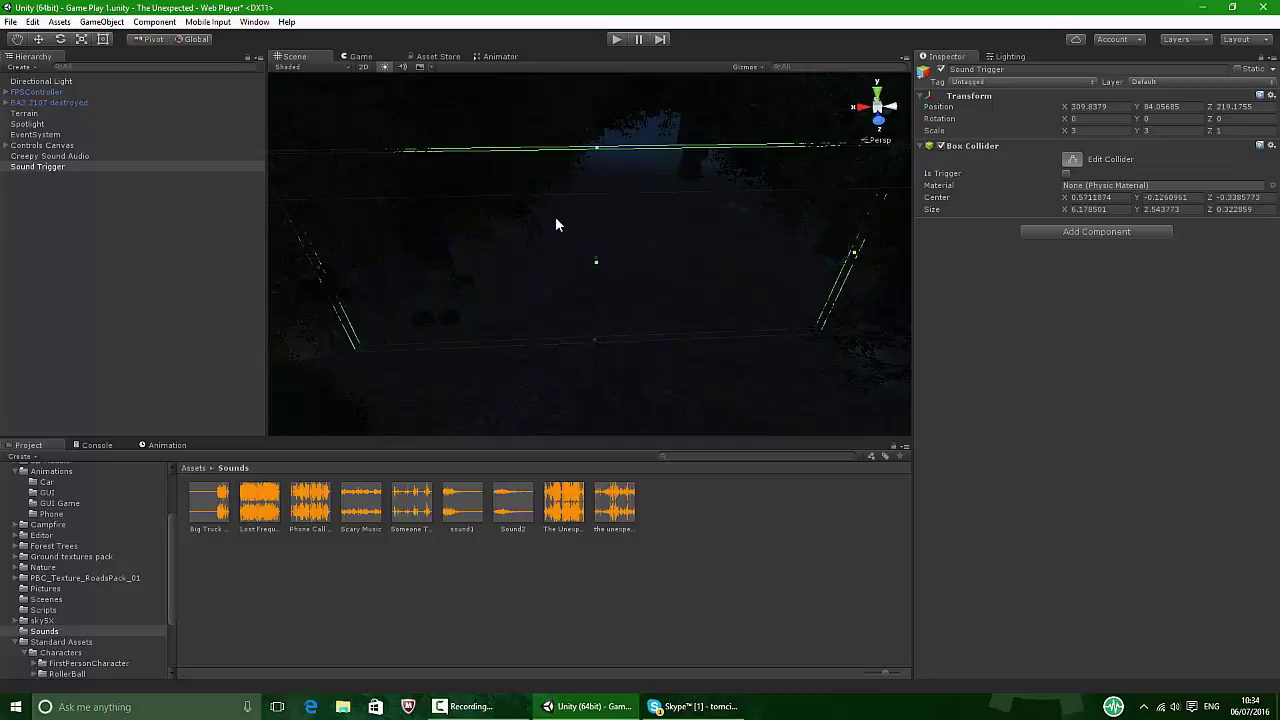
# Rotate the Sound Trigger about its vertical axis to about 7.3 degrees to match the path.
pyautogui.click(60, 39)
pyautogui.moveTo(641, 285)
pyautogui.mouseDown()
pyautogui.moveTo(600, 282)
pyautogui.moveTo(626, 283)
pyautogui.mouseUp()
pyautogui.press('Down')
pyautogui.moveTo(648, 311); pyautogui.dragTo(700, 232, button='right')
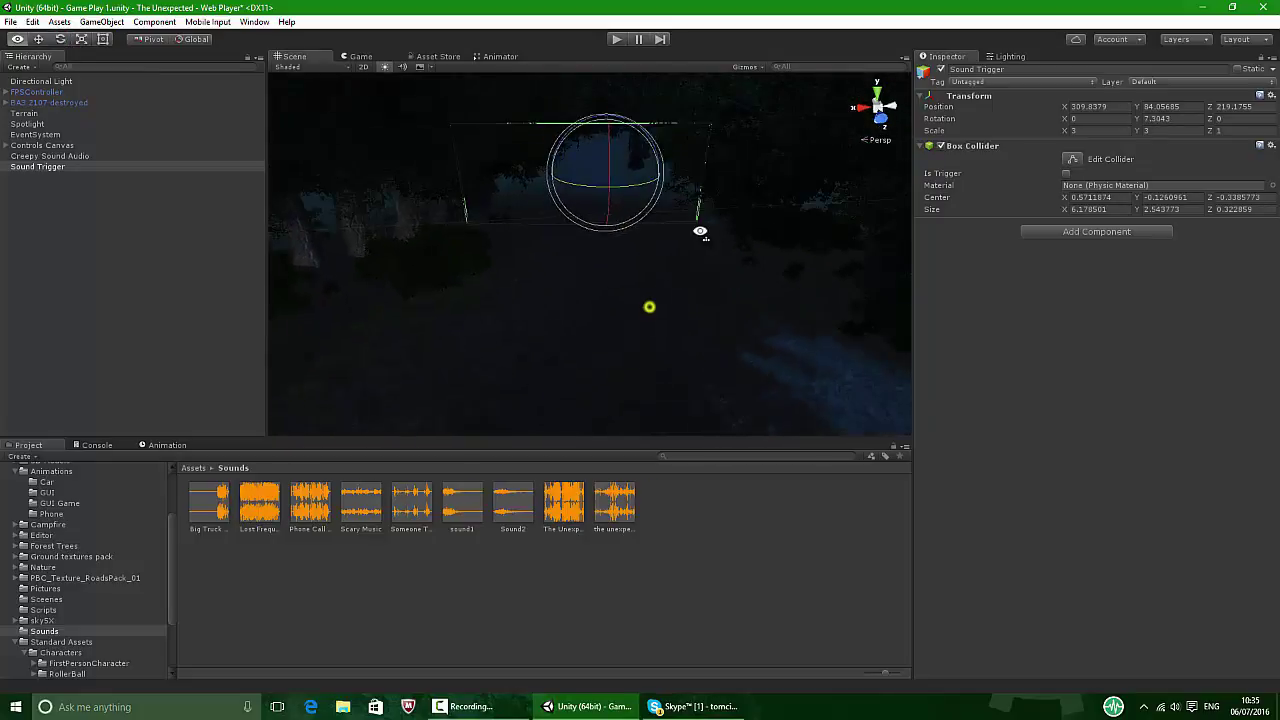
pyautogui.keyDown('alt'); pyautogui.moveTo(700, 231); pyautogui.dragTo(1140, 480); pyautogui.keyUp('alt')
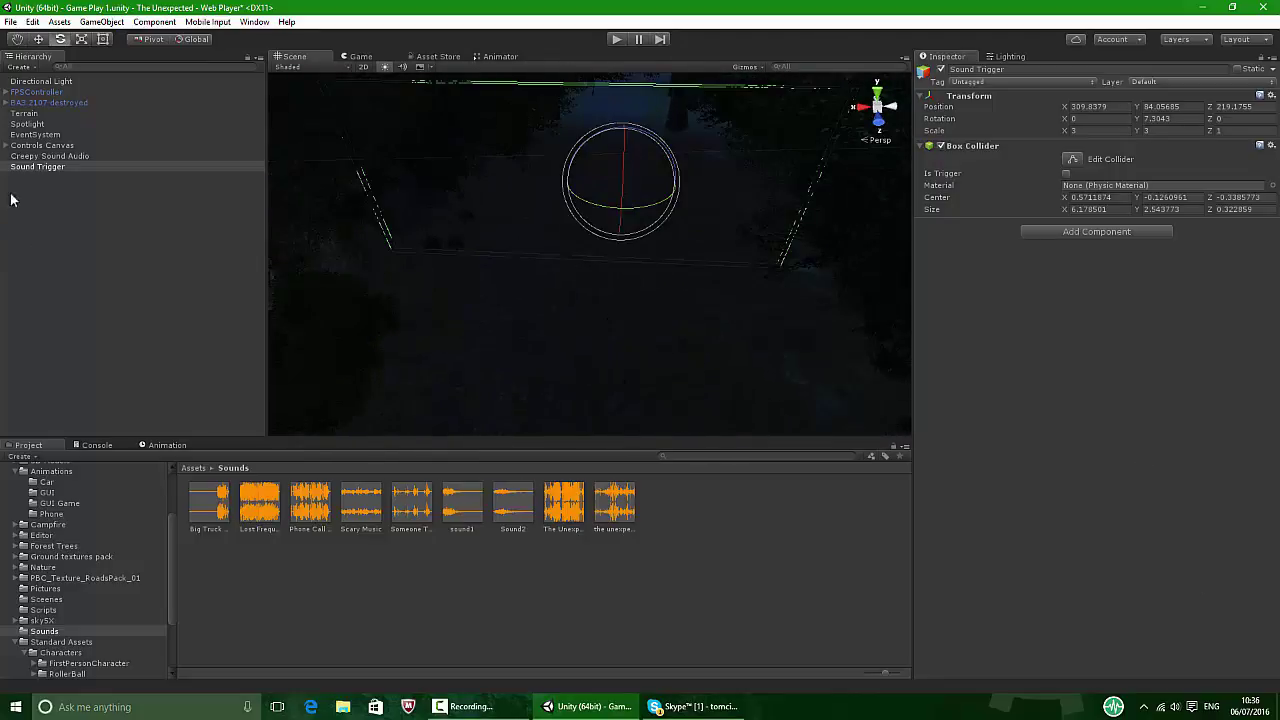
pyautogui.rightClick(45, 167)
pyautogui.moveTo(103, 339)
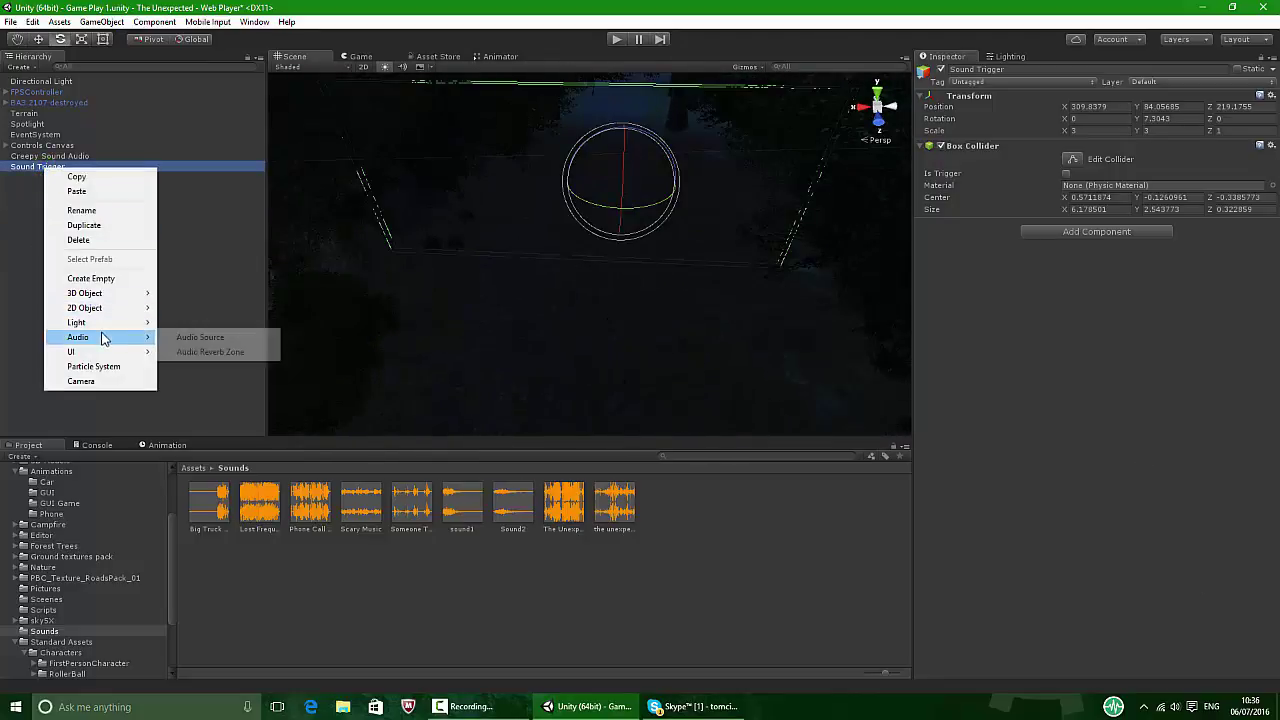
pyautogui.click(200, 337)
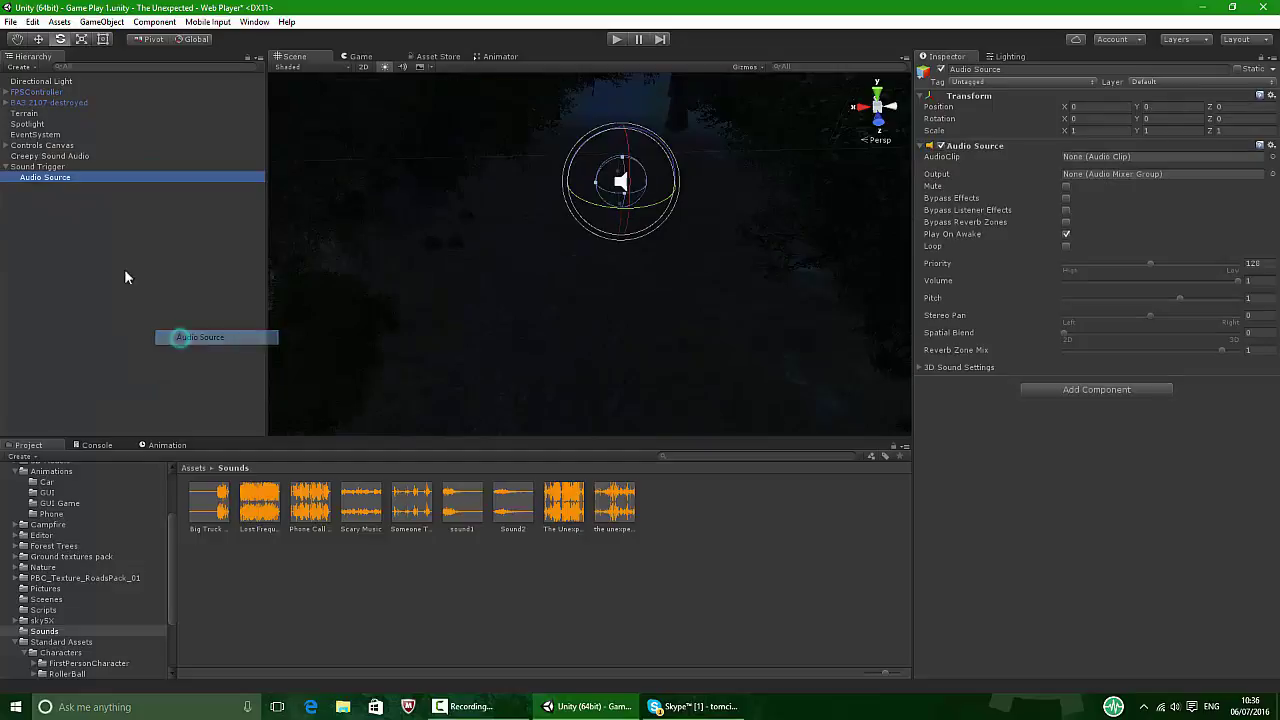
pyautogui.click(43, 178)
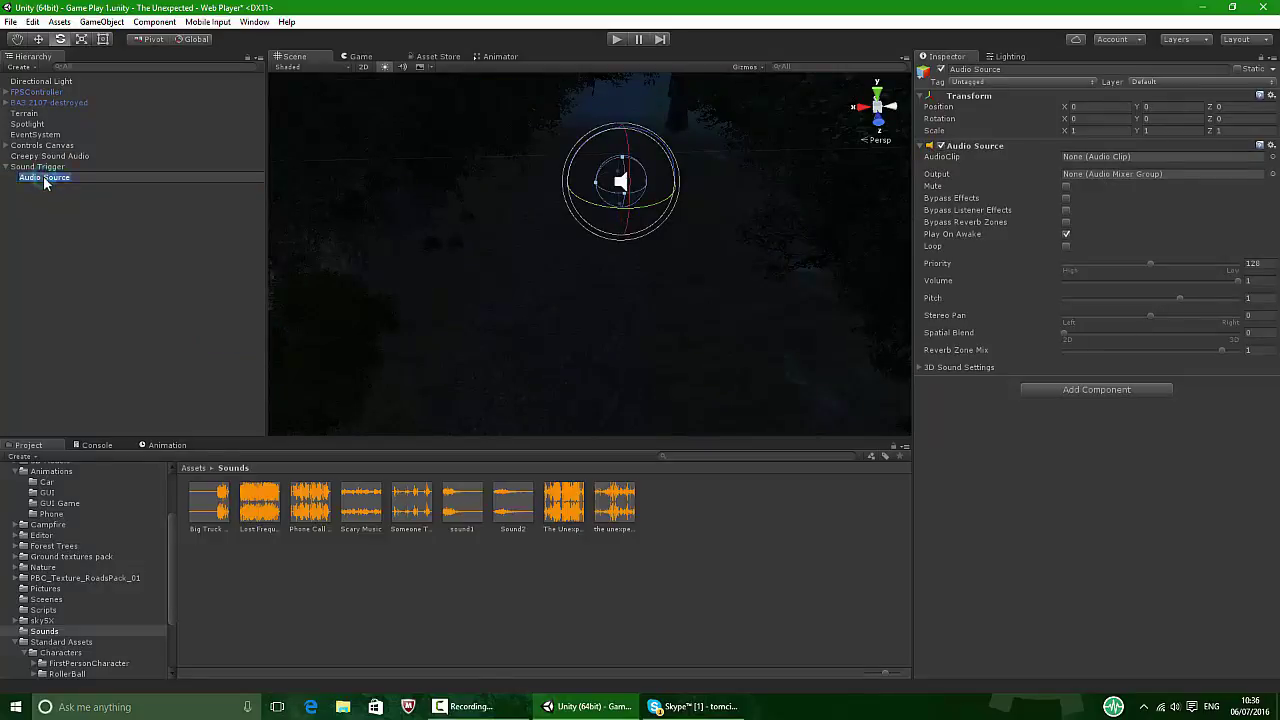
pyautogui.click(41, 169)
pyautogui.click(39, 179)
pyautogui.press('Delete')
# Add an Audio Source component directly to the Sound Trigger object.
pyautogui.click(38, 168)
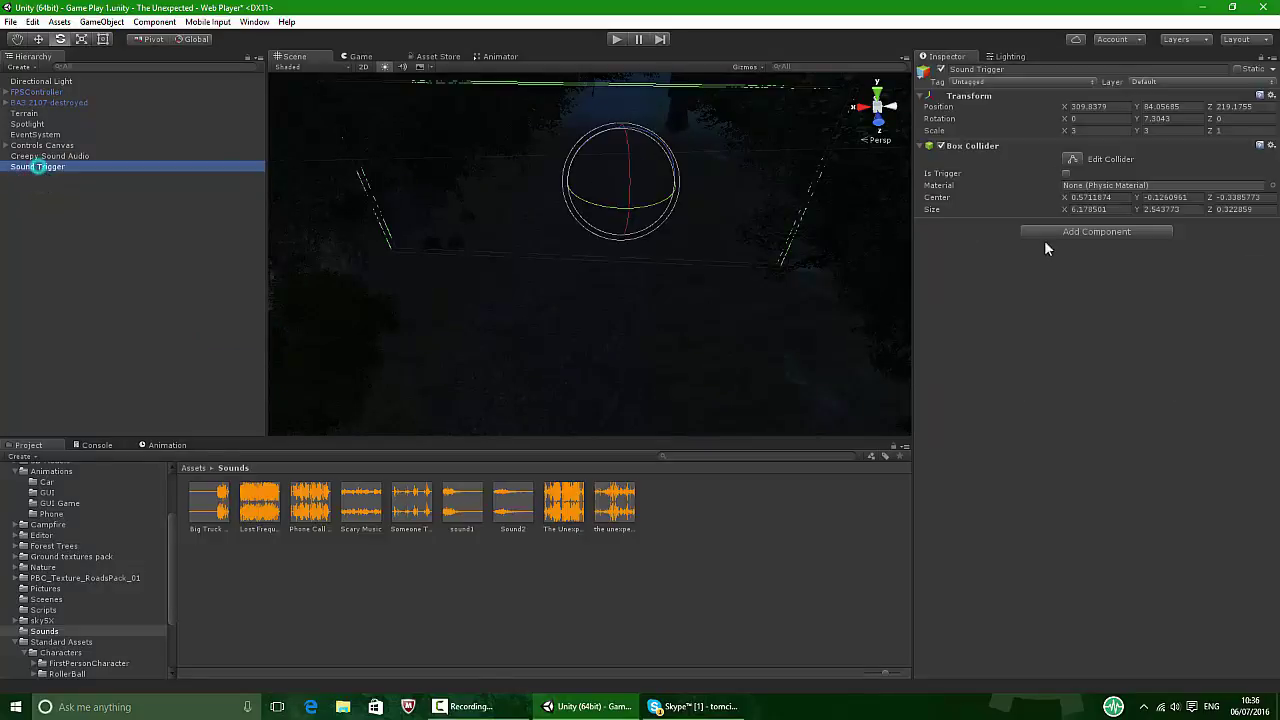
pyautogui.click(1088, 233)
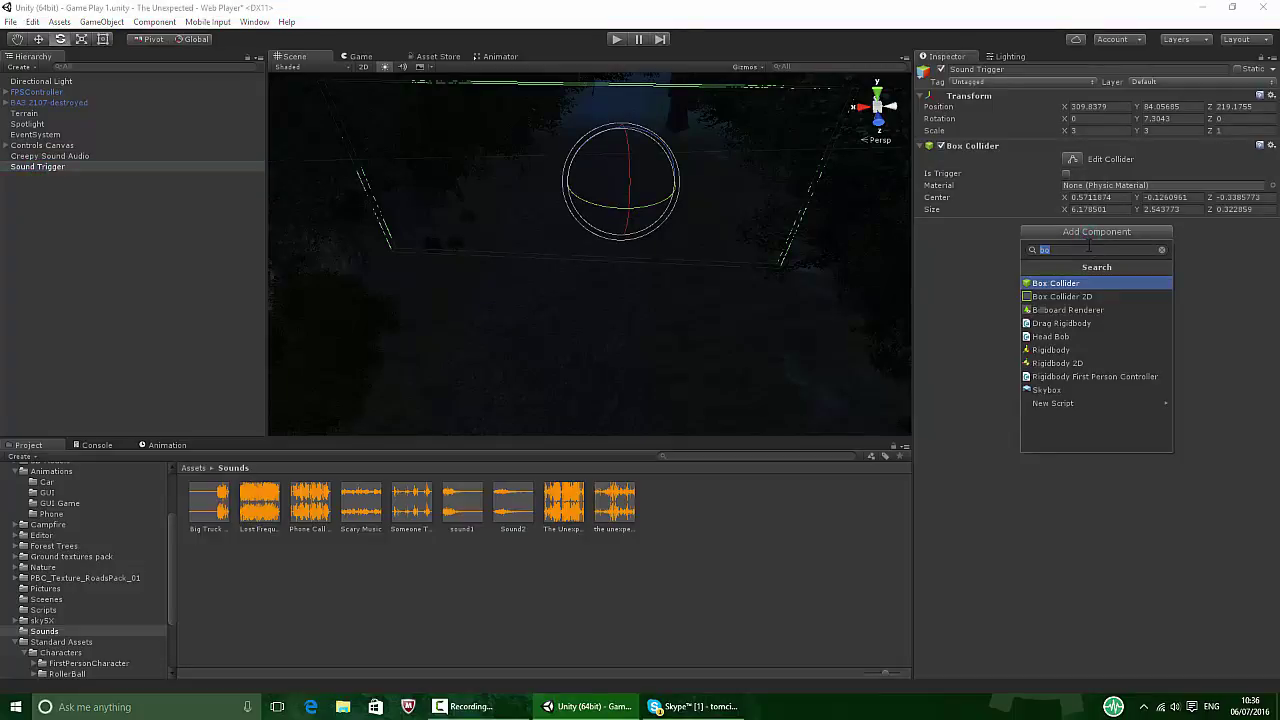
pyautogui.write('au')
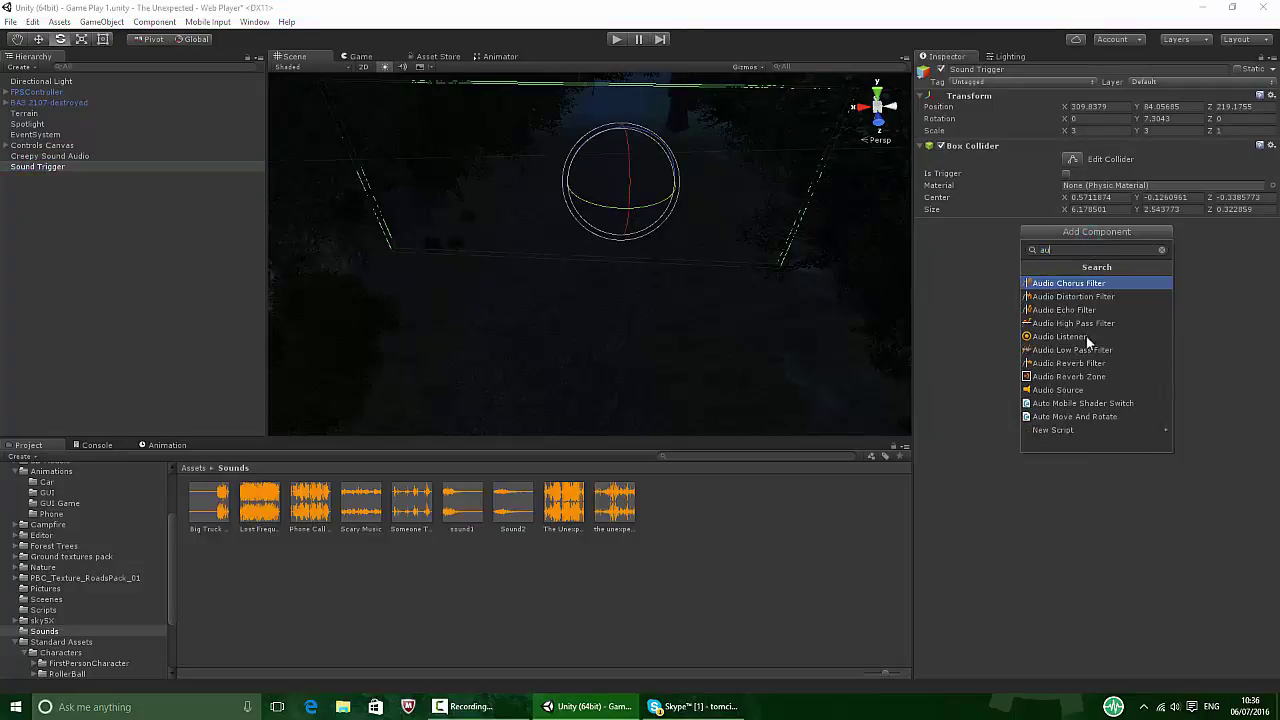
pyautogui.click(1072, 389)
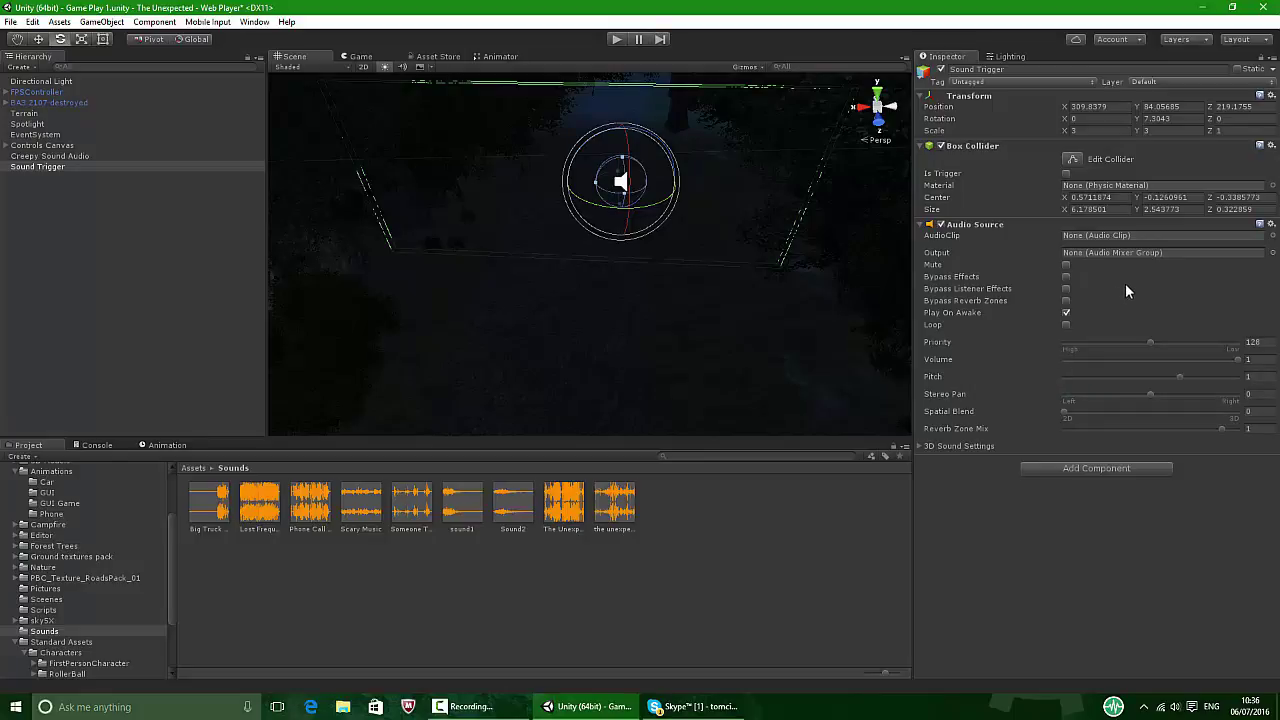
# Create a new JavaScript file named Sound Trigger1 in the Scripts folder.
pyautogui.click(60, 608)
pyautogui.rightClick(577, 538)
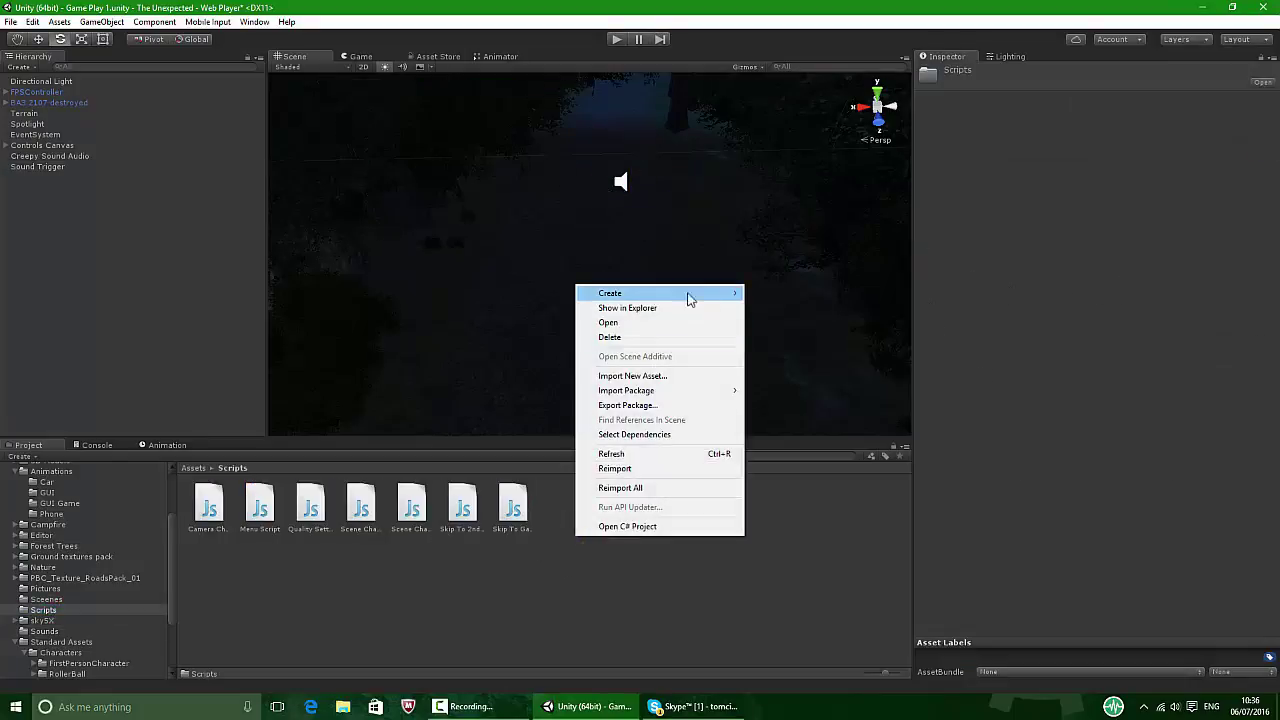
pyautogui.moveTo(689, 298)
pyautogui.click(791, 325)
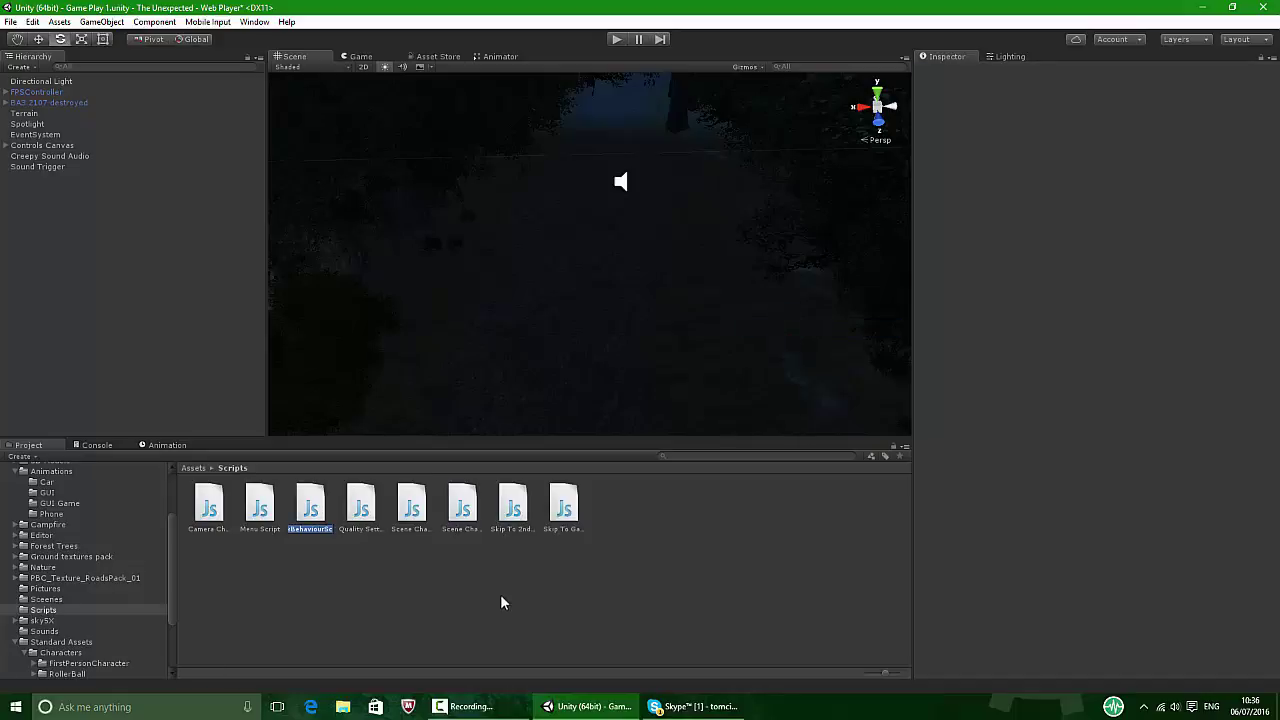
pyautogui.write('Sound')
pyautogui.write(' Trigger')
pyautogui.write('!')
pyautogui.press('Return')
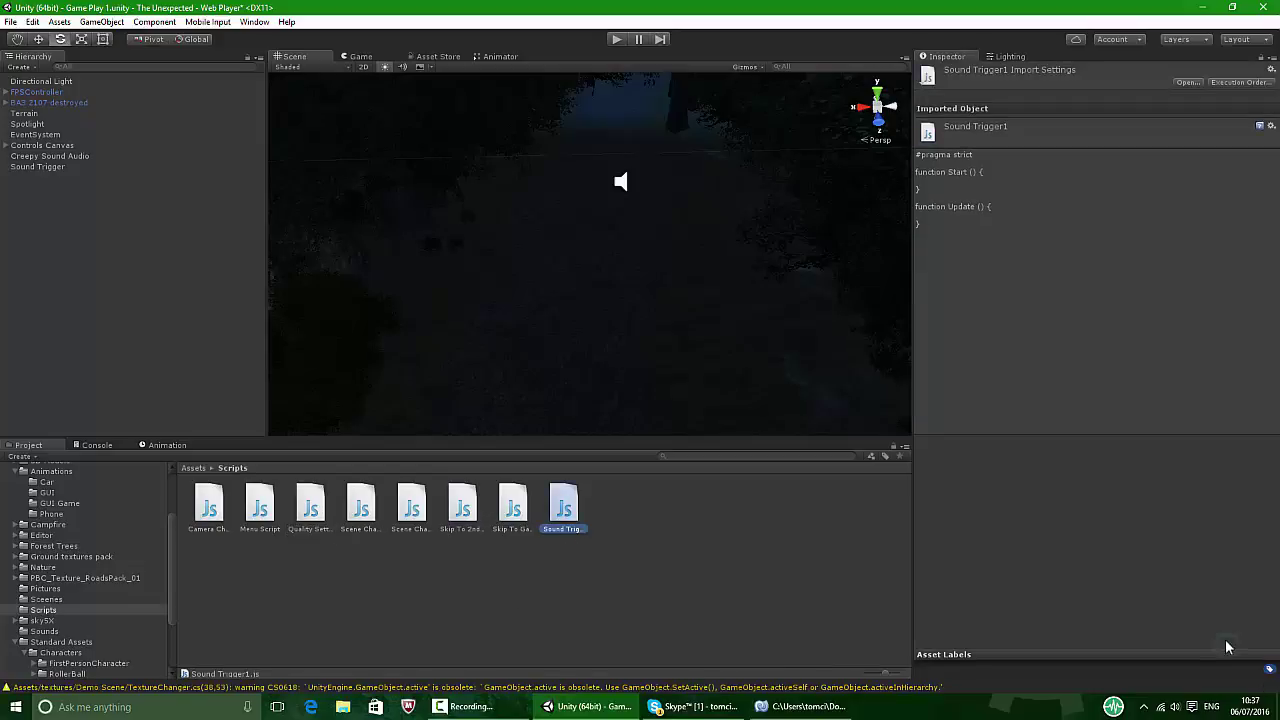
# Attach the Sound Trigger1 script to the Sound Trigger object and collapse its Audio Source settings.
pyautogui.click(38, 167)
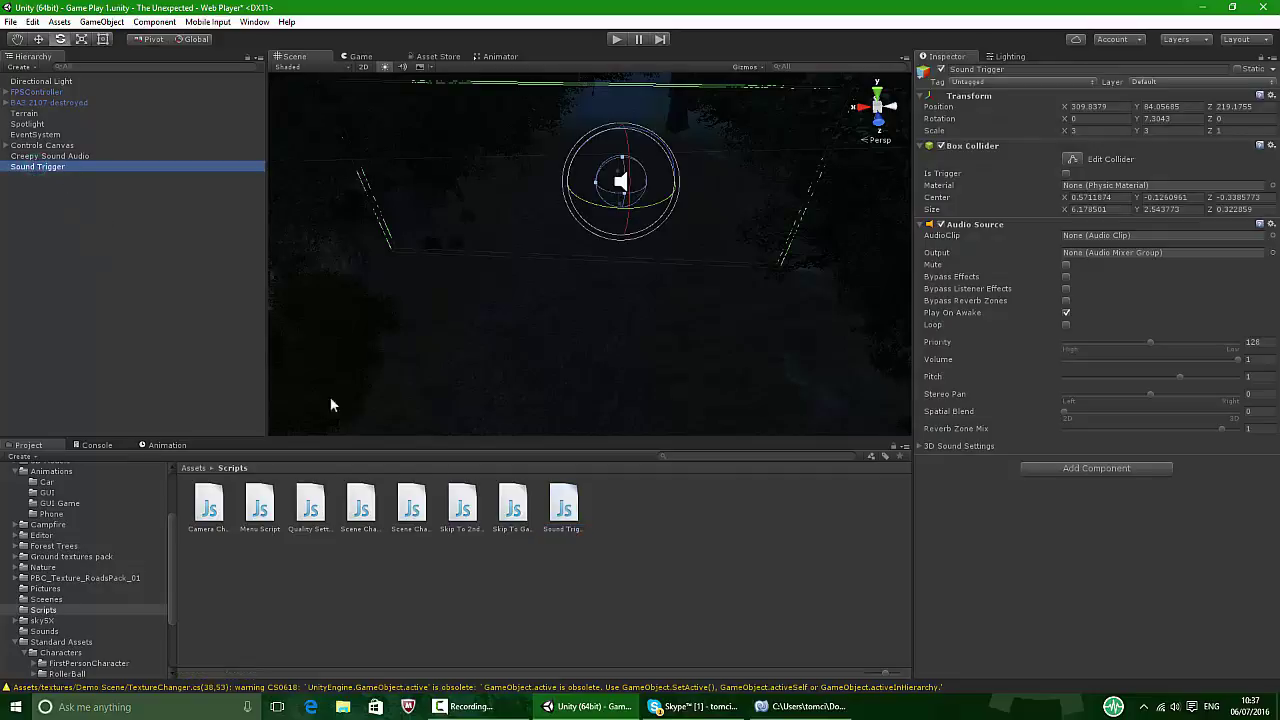
pyautogui.moveTo(563, 505); pyautogui.dragTo(1041, 533)
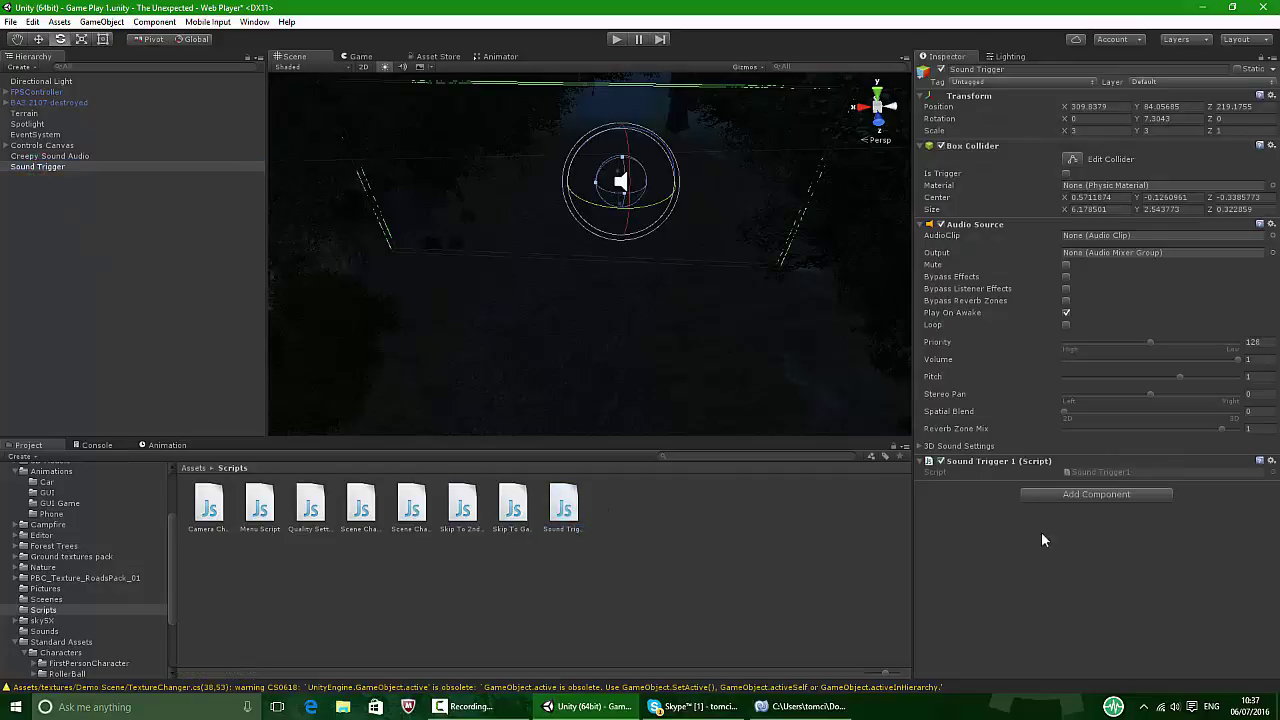
pyautogui.click(923, 225)
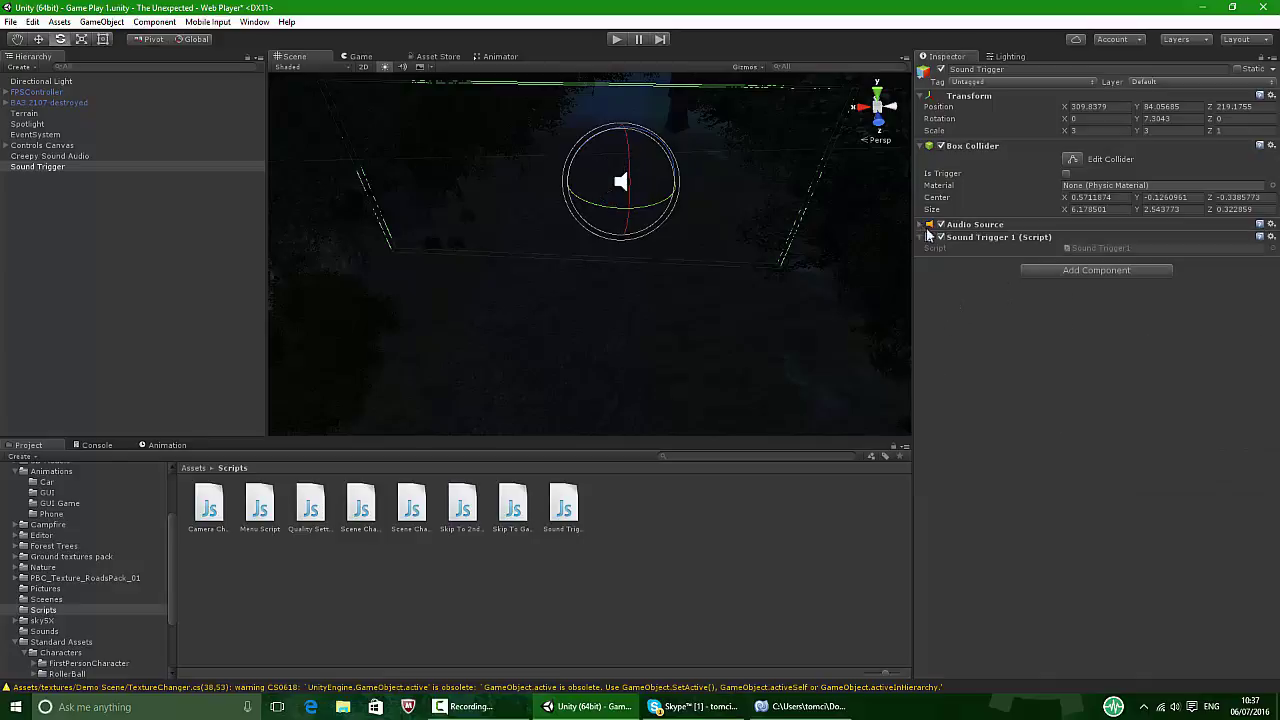
# Open the Sound Trigger1 script in MonoDevelop and delete the default Start and Update functions.
pyautogui.doubleClick(1054, 249)
pyautogui.moveTo(190, 207); pyautogui.dragTo(183, 140)
pyautogui.press('Delete')
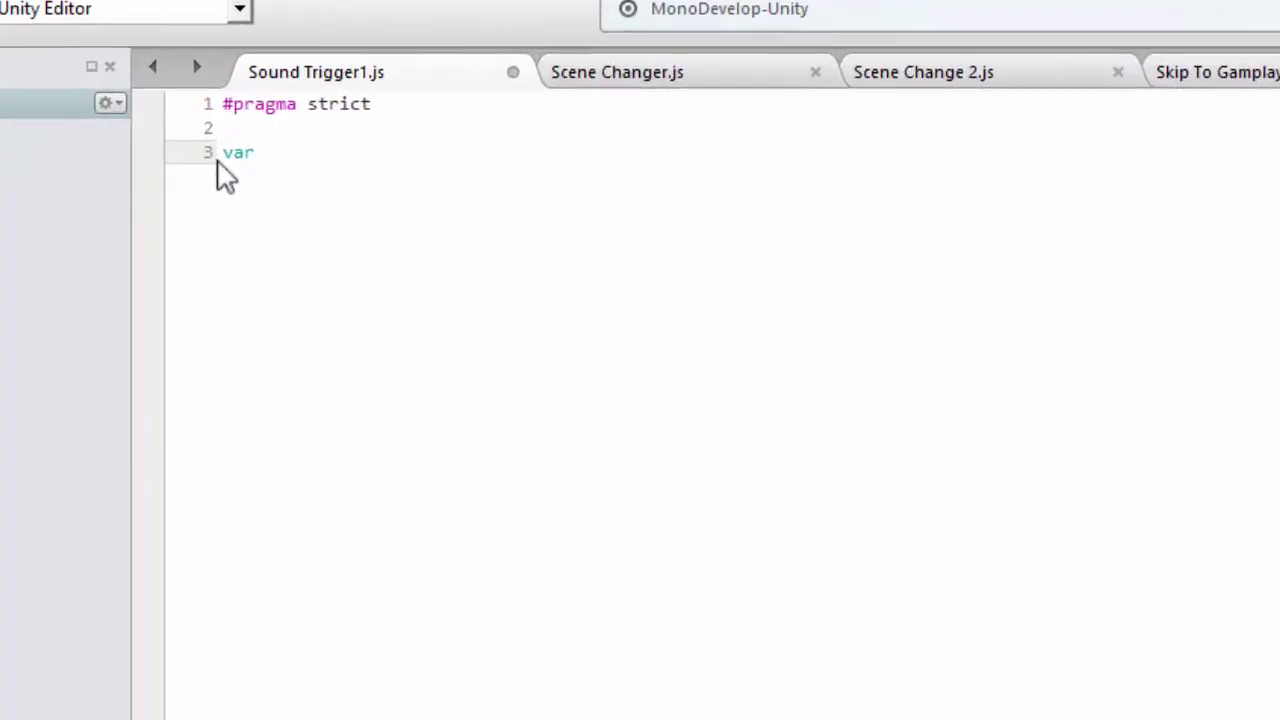
# Declare the variable "var ScarySound:AudioClip;" below the pragma line.
pyautogui.write('Scary Soun')
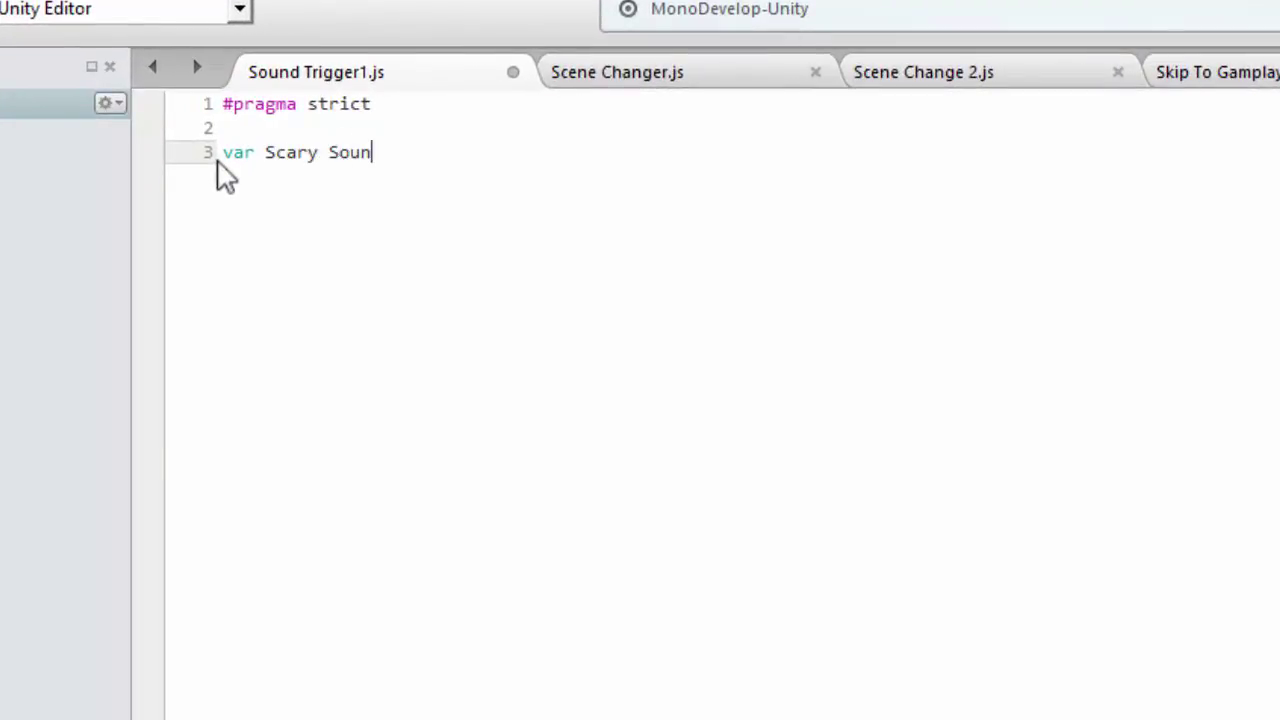
pyautogui.press('BackSpace')
pyautogui.press('BackSpace')
pyautogui.press('BackSpace')
pyautogui.press('BackSpace')
pyautogui.press('BackSpace')
pyautogui.write('Sound:AudioClip;')
pyautogui.press('Return')
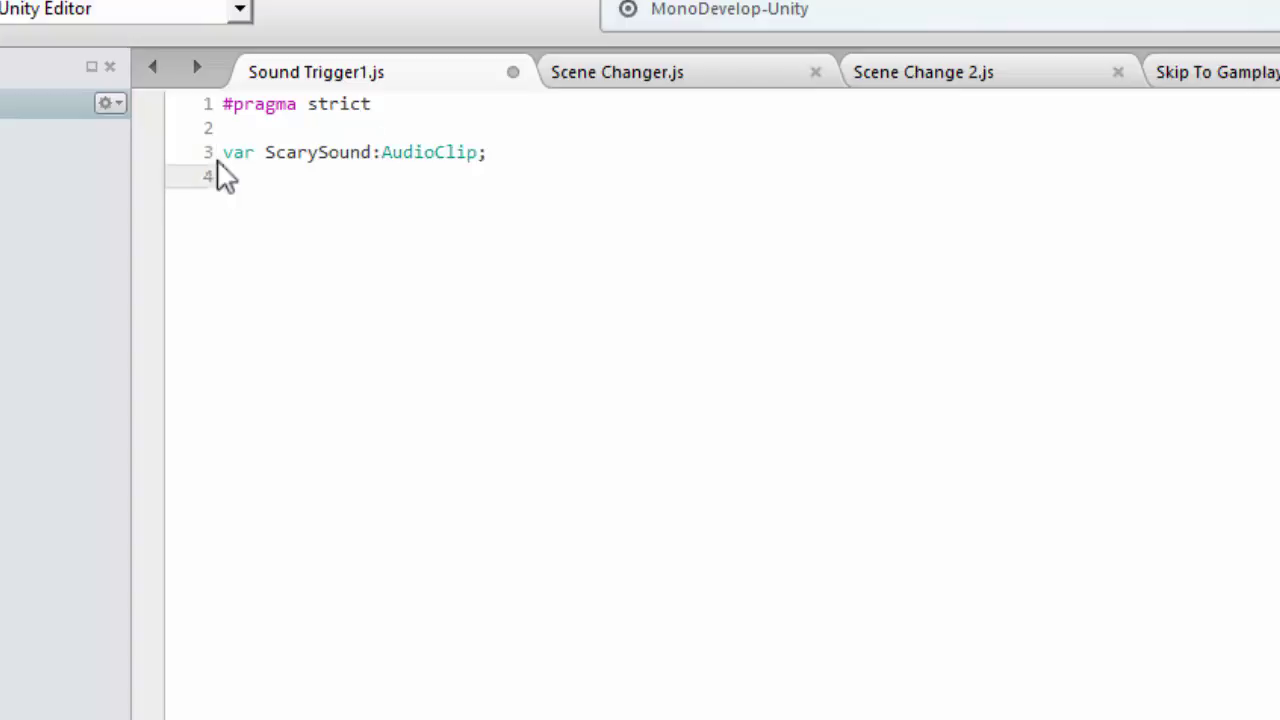
# Add the function "OnTriggerExit (o:Collider)" with an empty body in braces below the variable.
pyautogui.press('Return')
pyautogui.write('function OnTriggerExit')
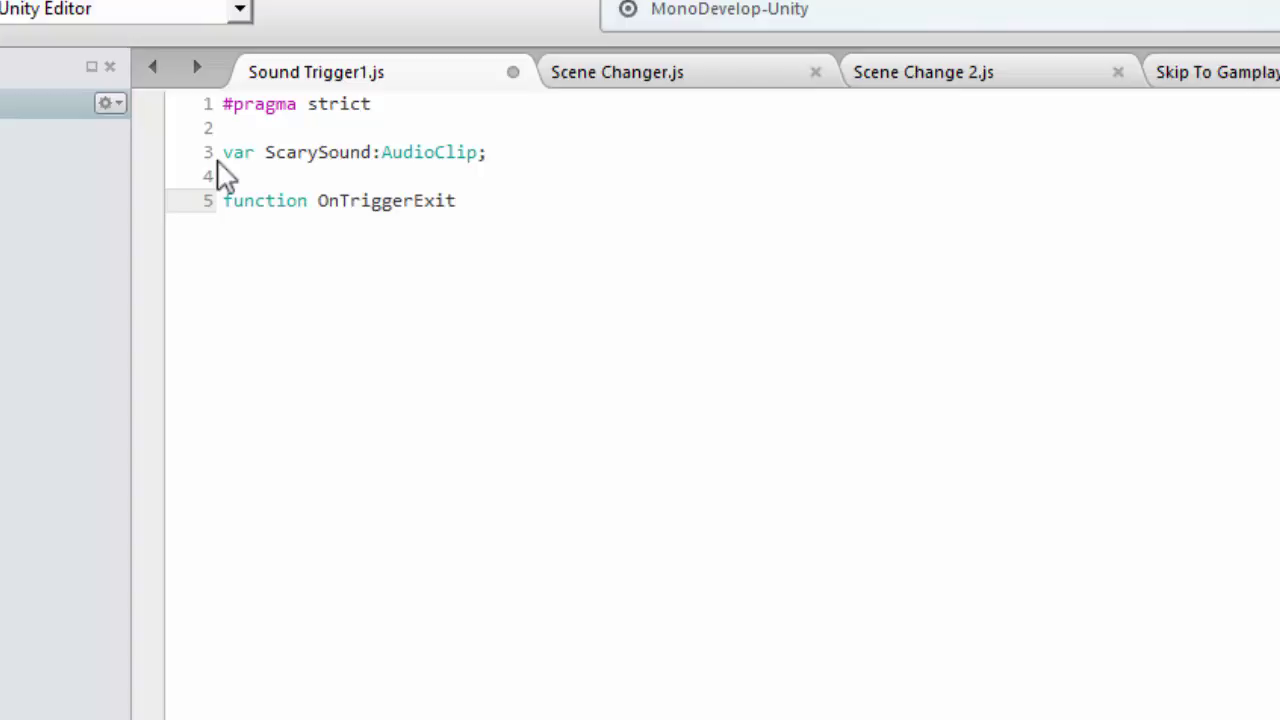
pyautogui.write(' (o:Collider)')
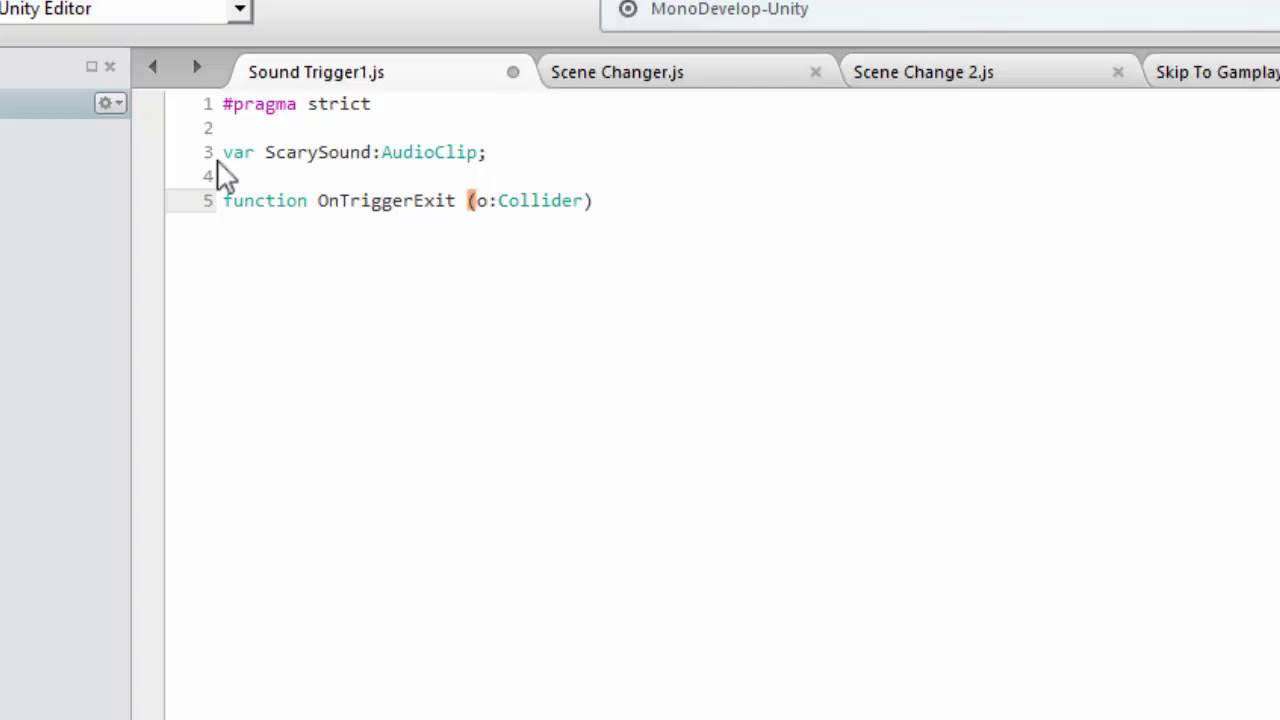
pyautogui.press('Return')
pyautogui.write('{')
pyautogui.press('Return')
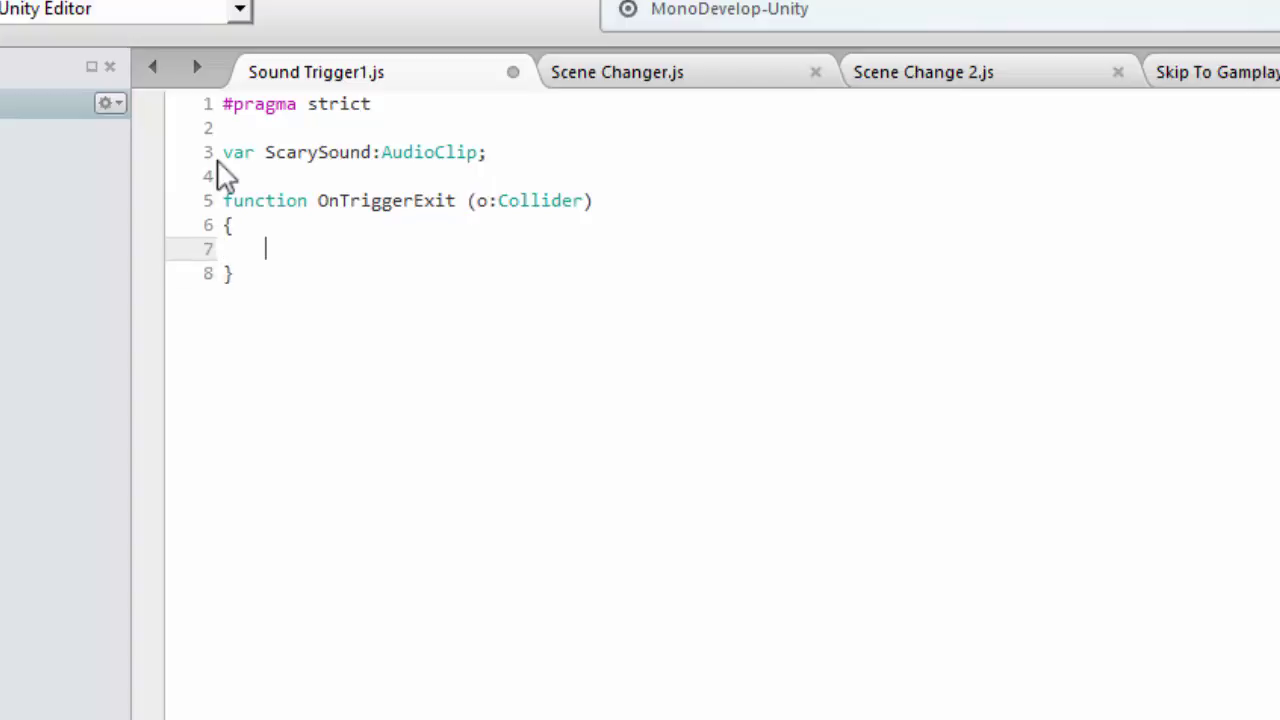
# Write the statement "audio.Play;" in the body of the OnTriggerExit function.
pyautogui.write('audio.PlayOneShot')
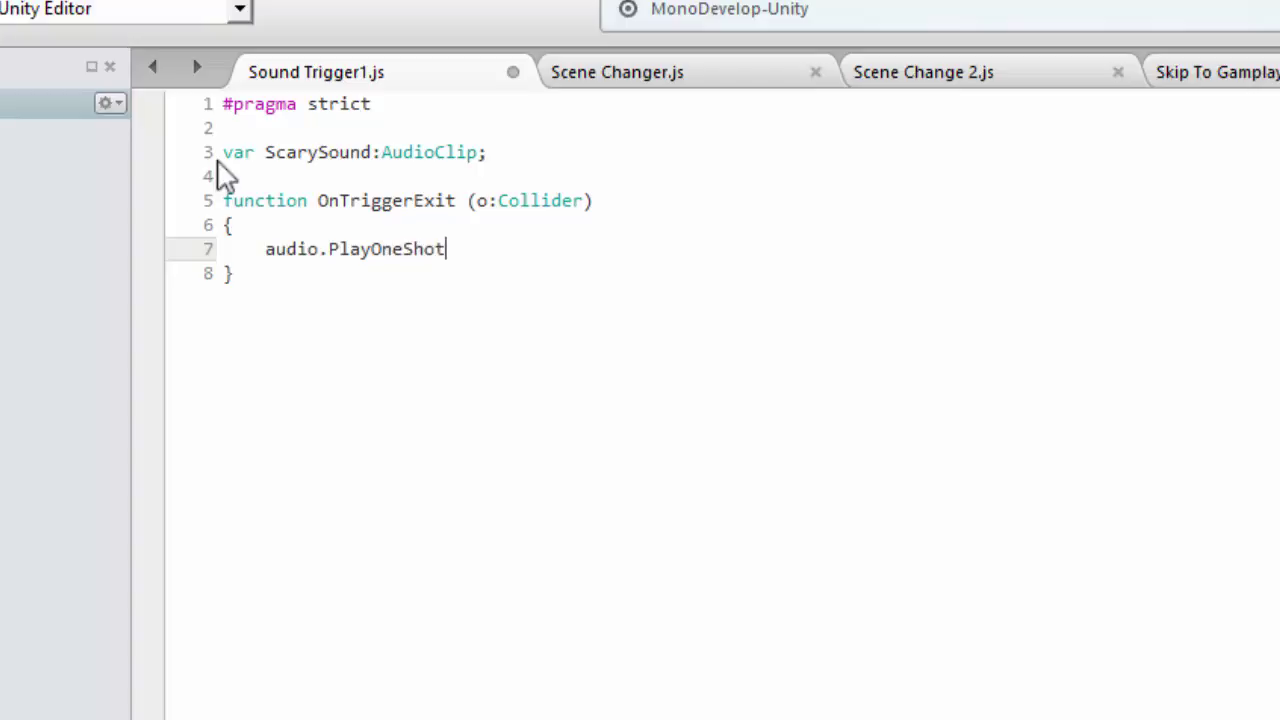
pyautogui.press('BackSpace')
pyautogui.press('BackSpace')
pyautogui.press('BackSpace')
pyautogui.press('BackSpace')
pyautogui.press('BackSpace')
pyautogui.press('BackSpace')
pyautogui.press('BackSpace')
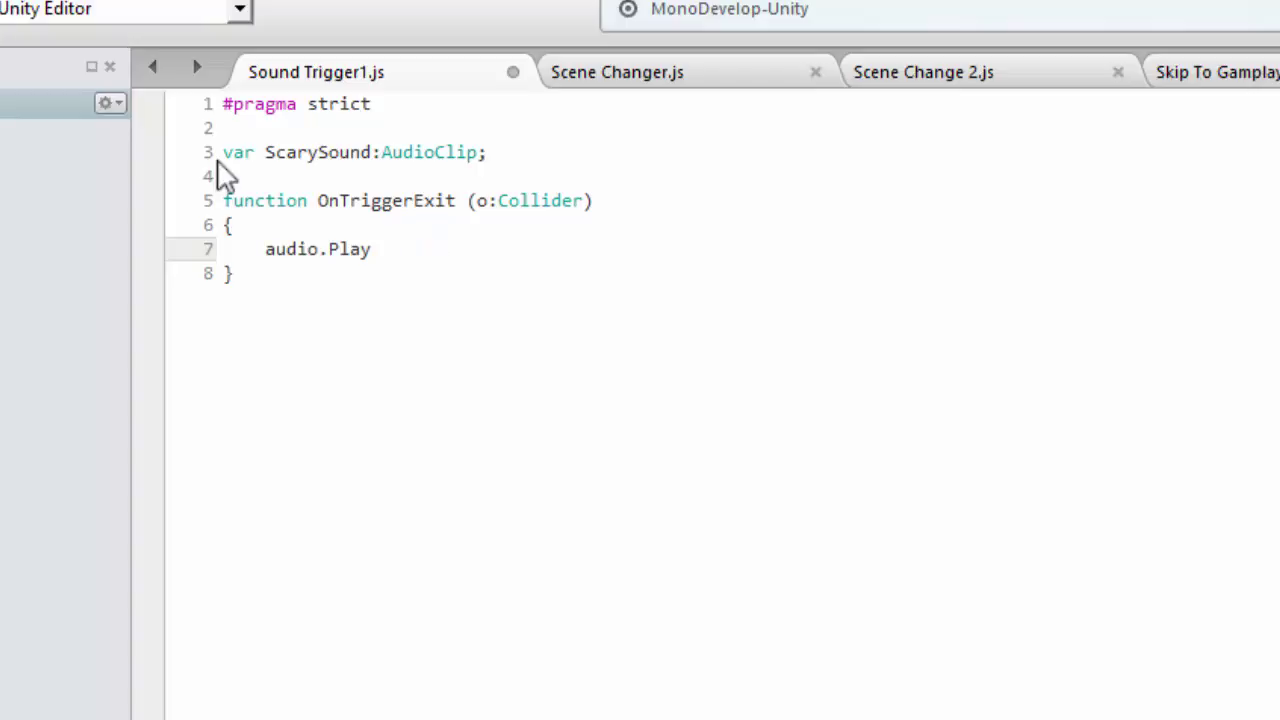
pyautogui.write(';')
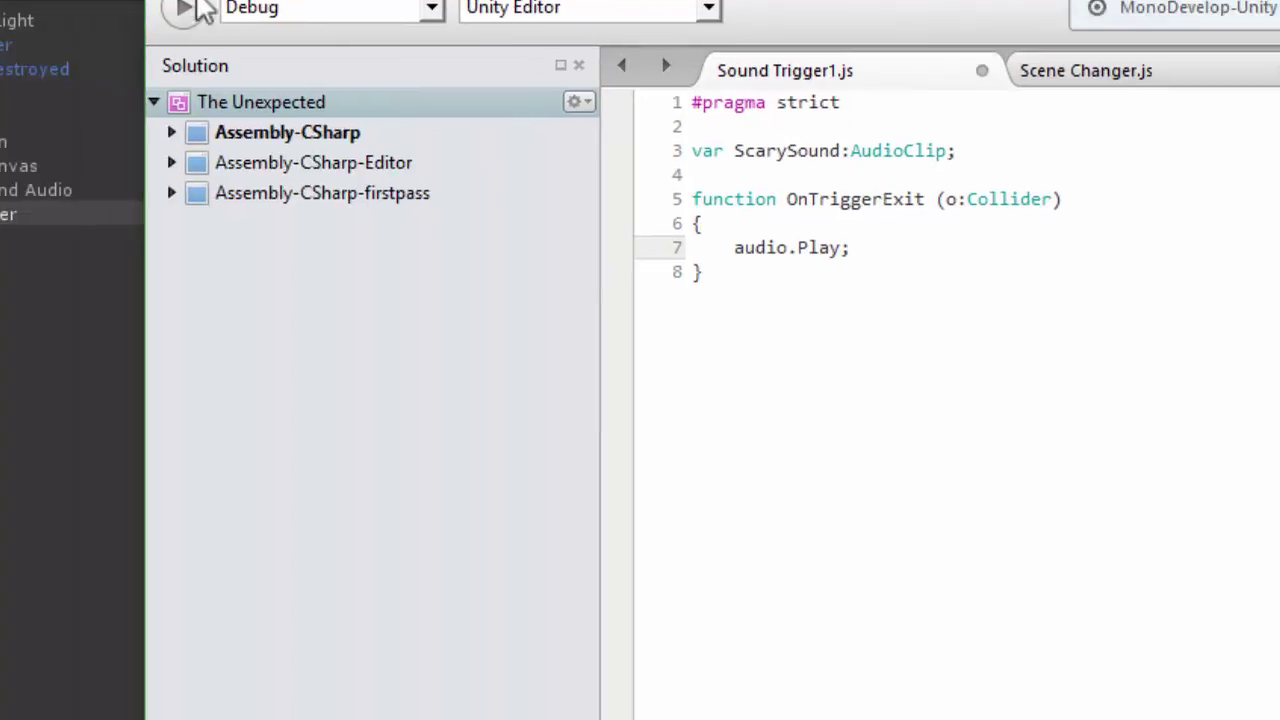
# Save the script, return to Unity and accept the automatic API update of obsolete scripts.
pyautogui.click(167, 2)
pyautogui.click(241, 82)
pyautogui.click(59, 320)
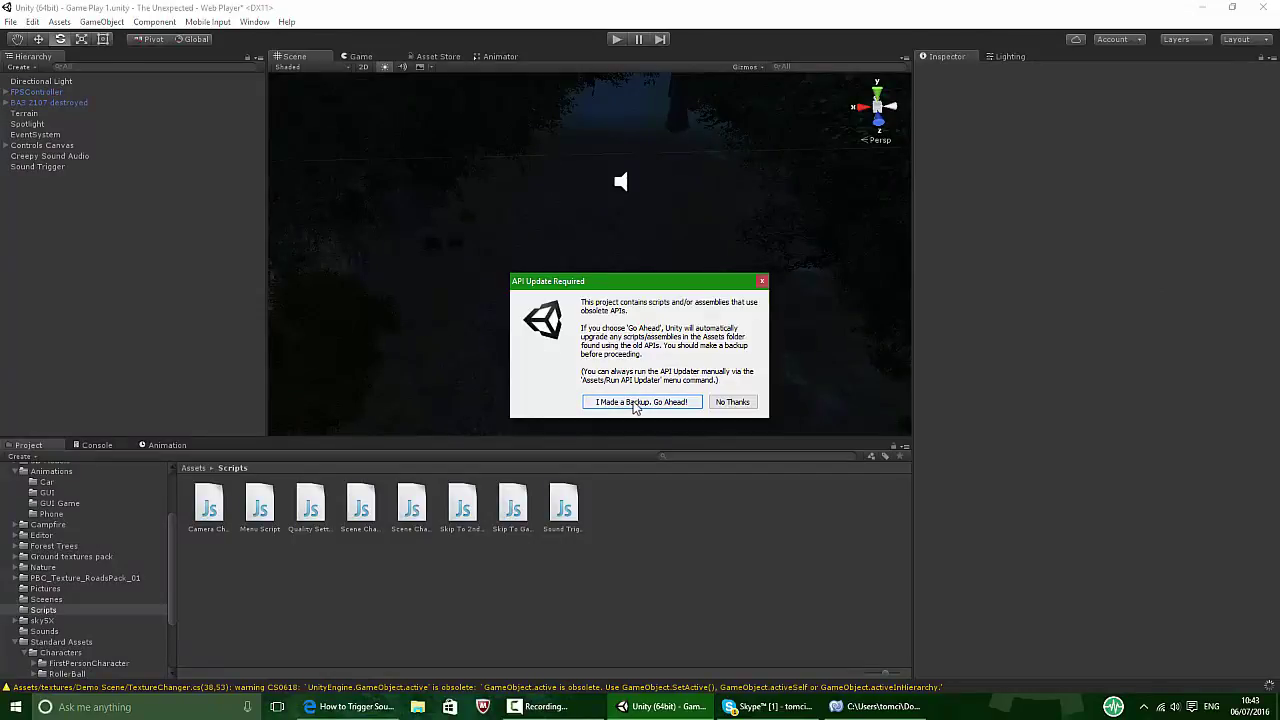
pyautogui.click(634, 403)
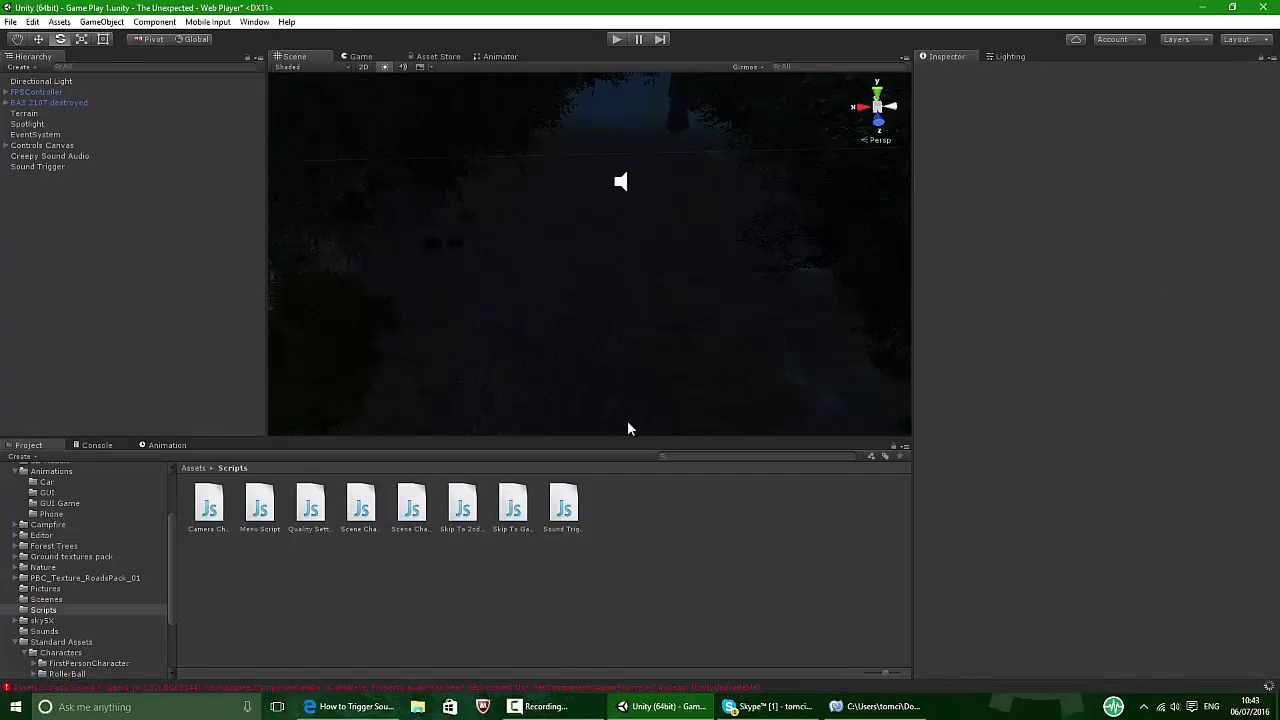
# Open the Sound Trigger1 script from its compile error in the cleared console and select the "GetComponent.<AudioSource>().Play;" statement.
pyautogui.click(95, 445)
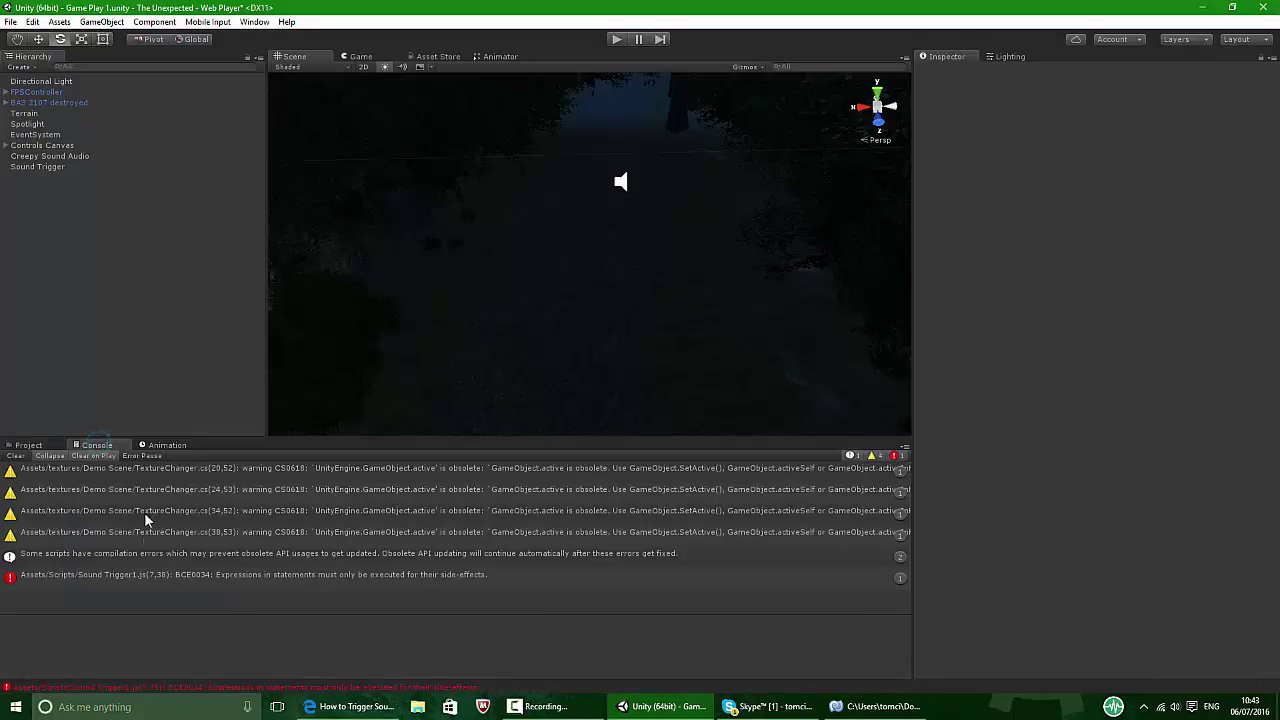
pyautogui.click(13, 456)
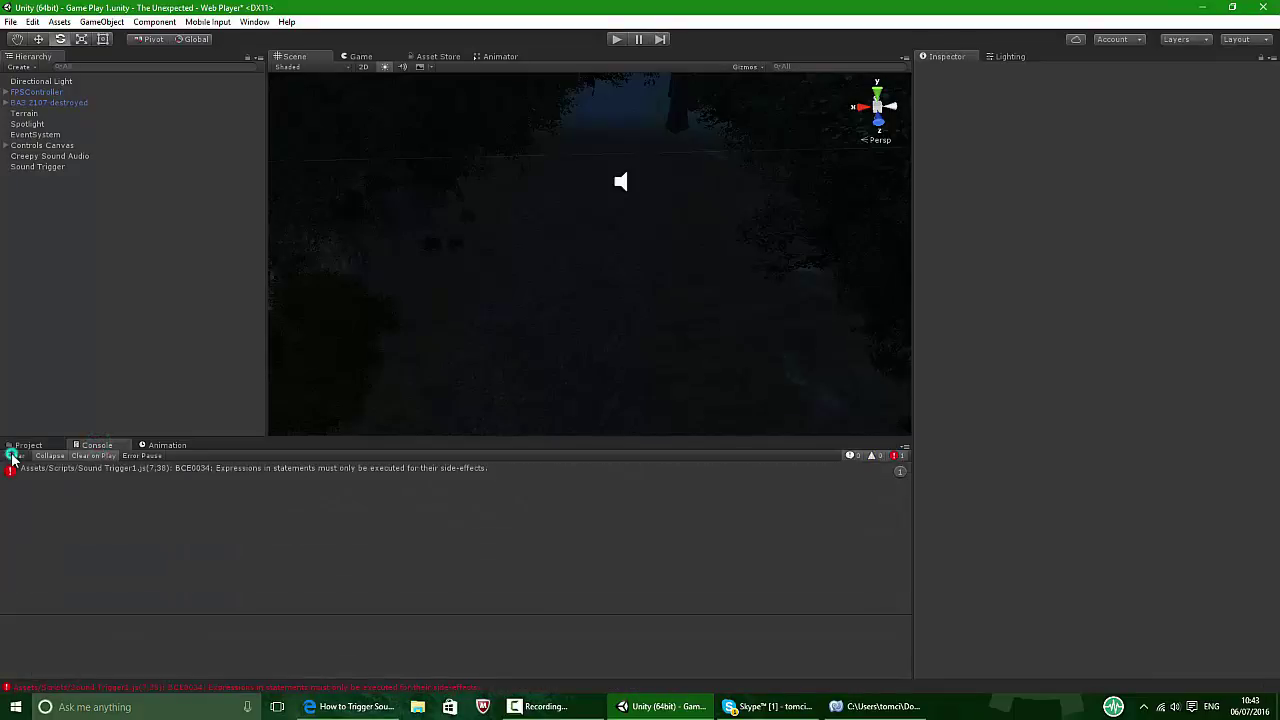
pyautogui.click(276, 471)
pyautogui.doubleClick(274, 471)
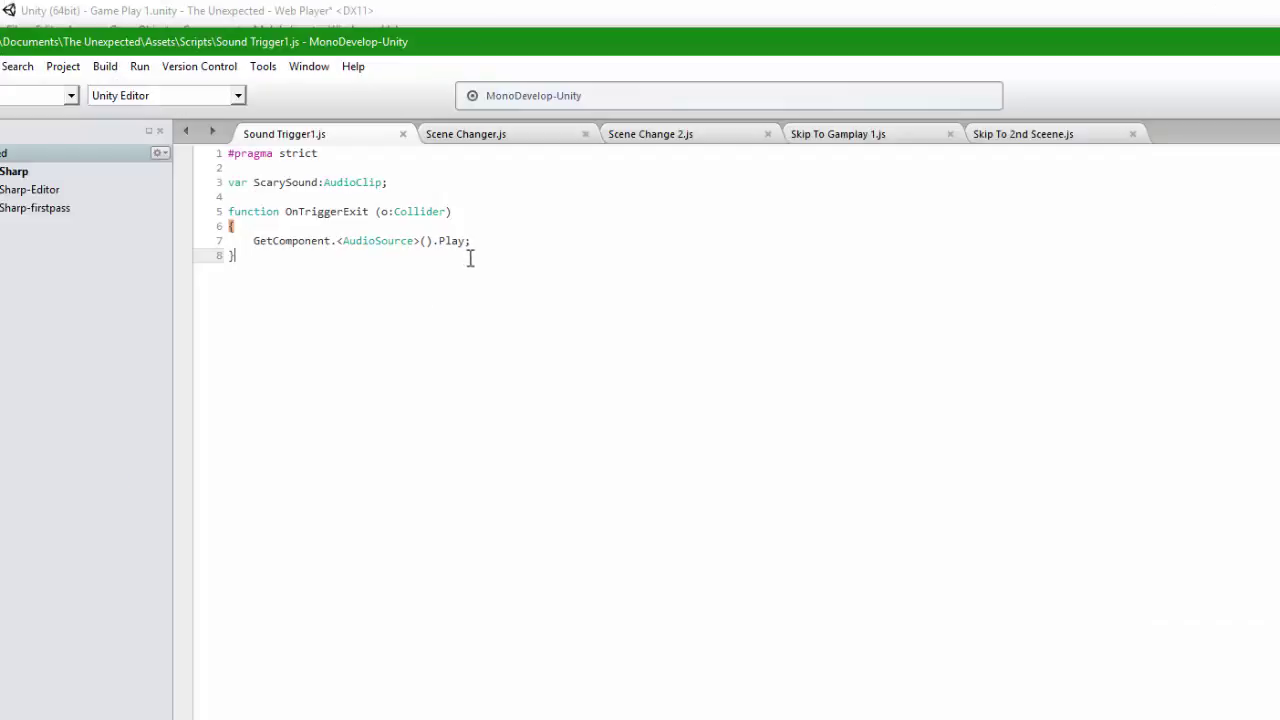
pyautogui.click(470, 241)
pyautogui.hotkey('shift', 'Home')
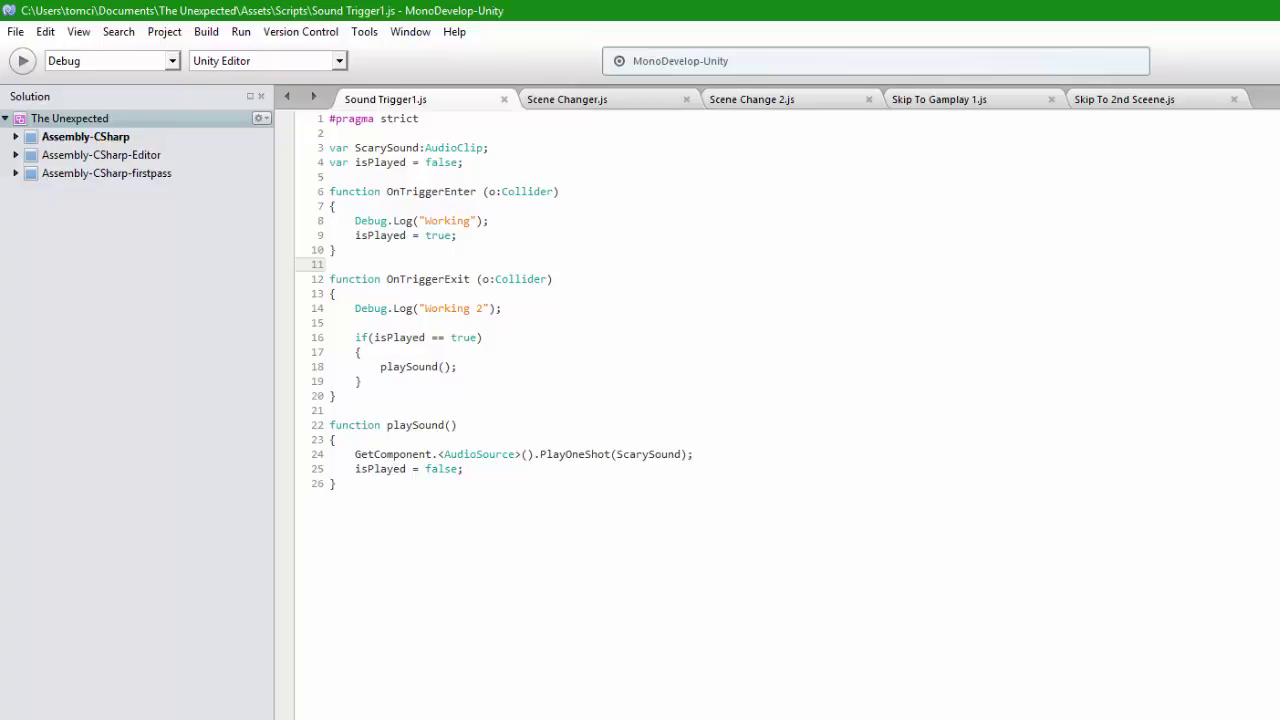
# Clear the console in Unity and assign the sound1 clip to Scary Sound in the Sound Trigger object's script component.
pyautogui.click(547, 614)
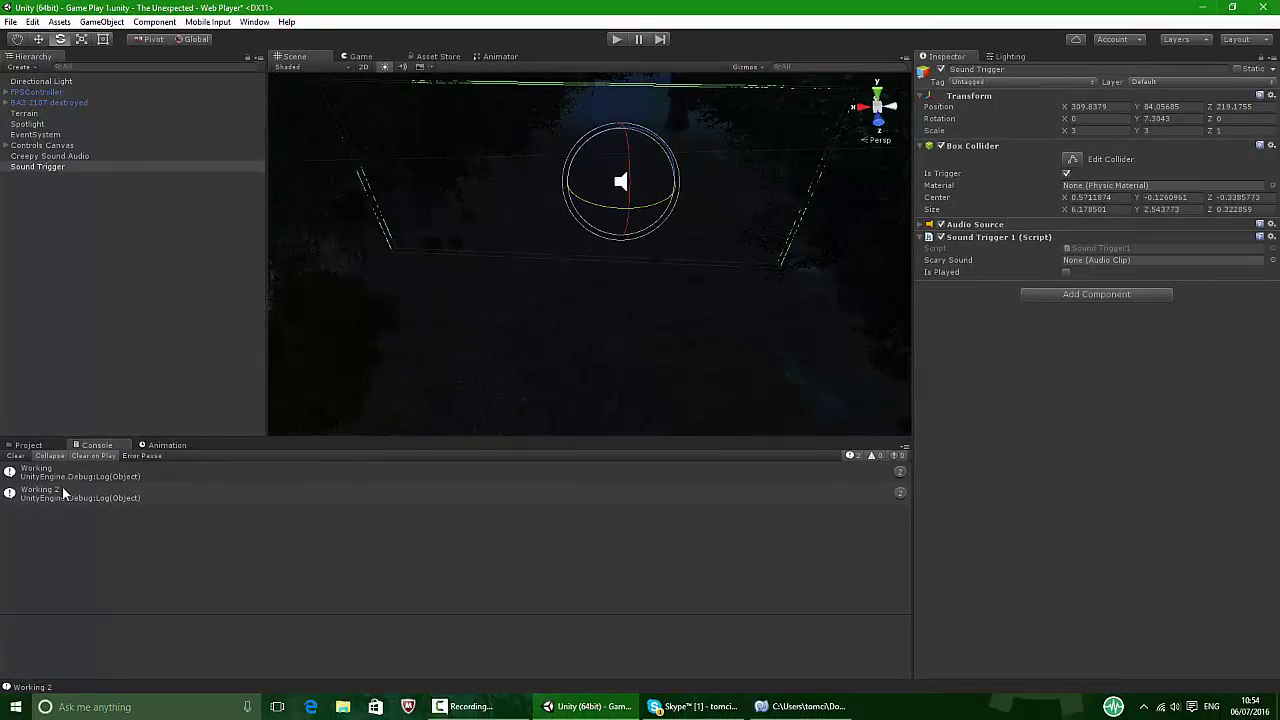
pyautogui.click(15, 455)
pyautogui.click(37, 168)
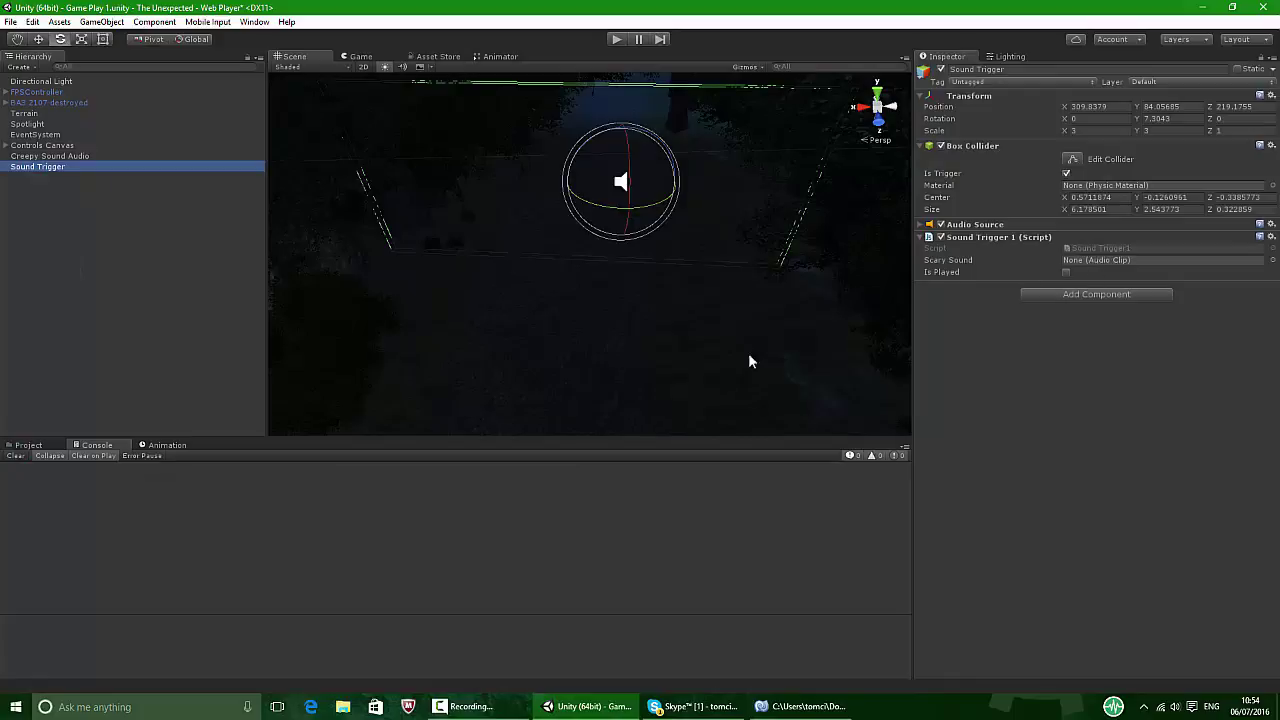
pyautogui.click(28, 445)
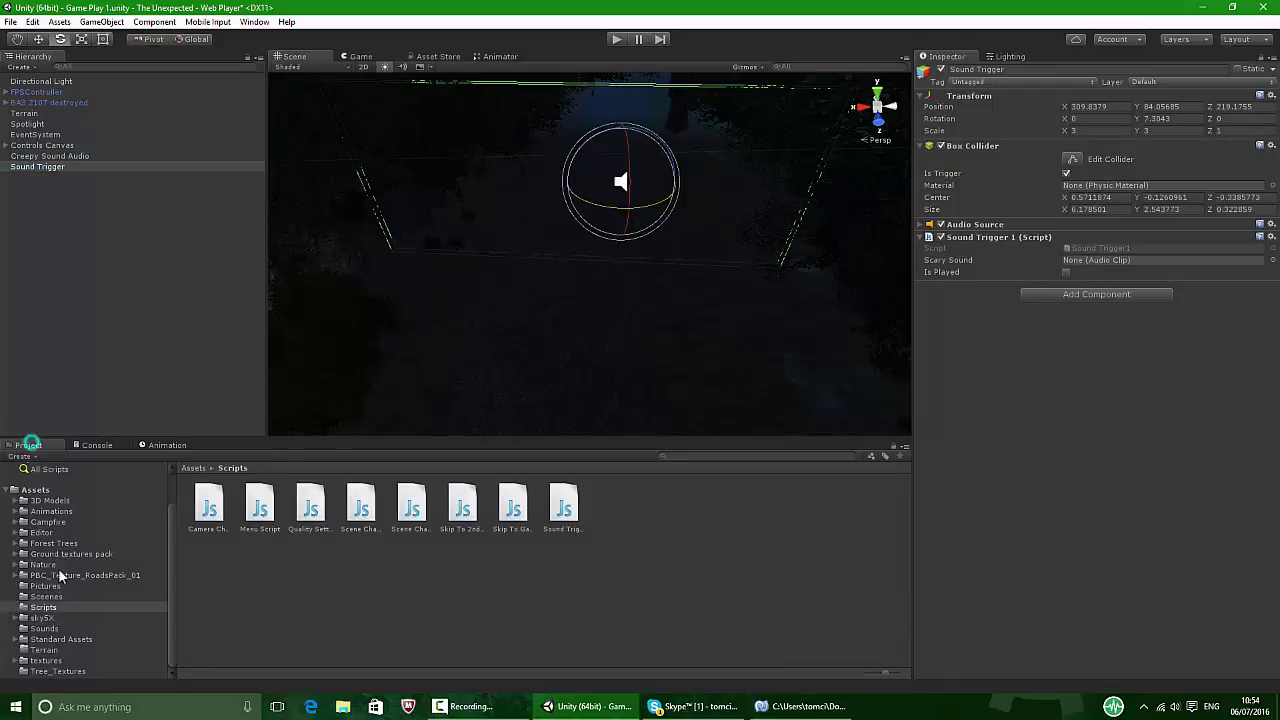
pyautogui.click(44, 628)
pyautogui.moveTo(460, 510); pyautogui.dragTo(1132, 272)
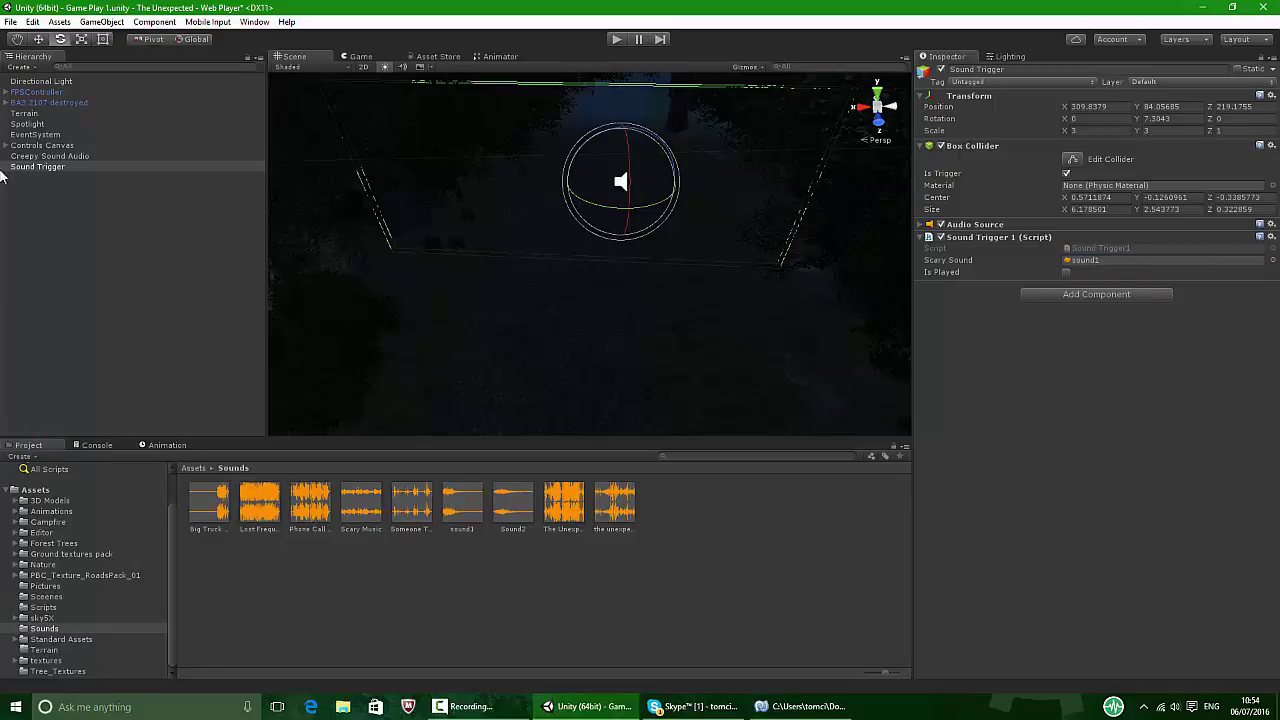
pyautogui.click(52, 166)
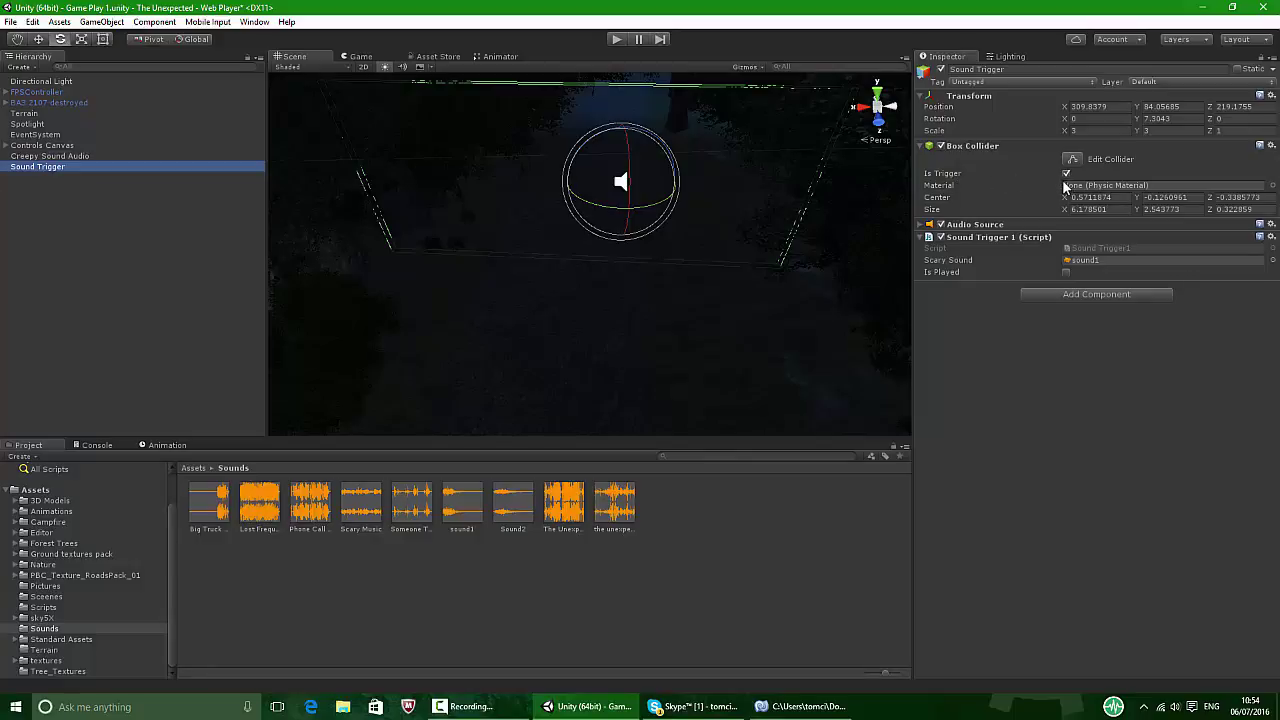
# Play-test the gameplay scene by walking along the forest path through the sound trigger and back, and stop the game.
pyautogui.click(621, 41)
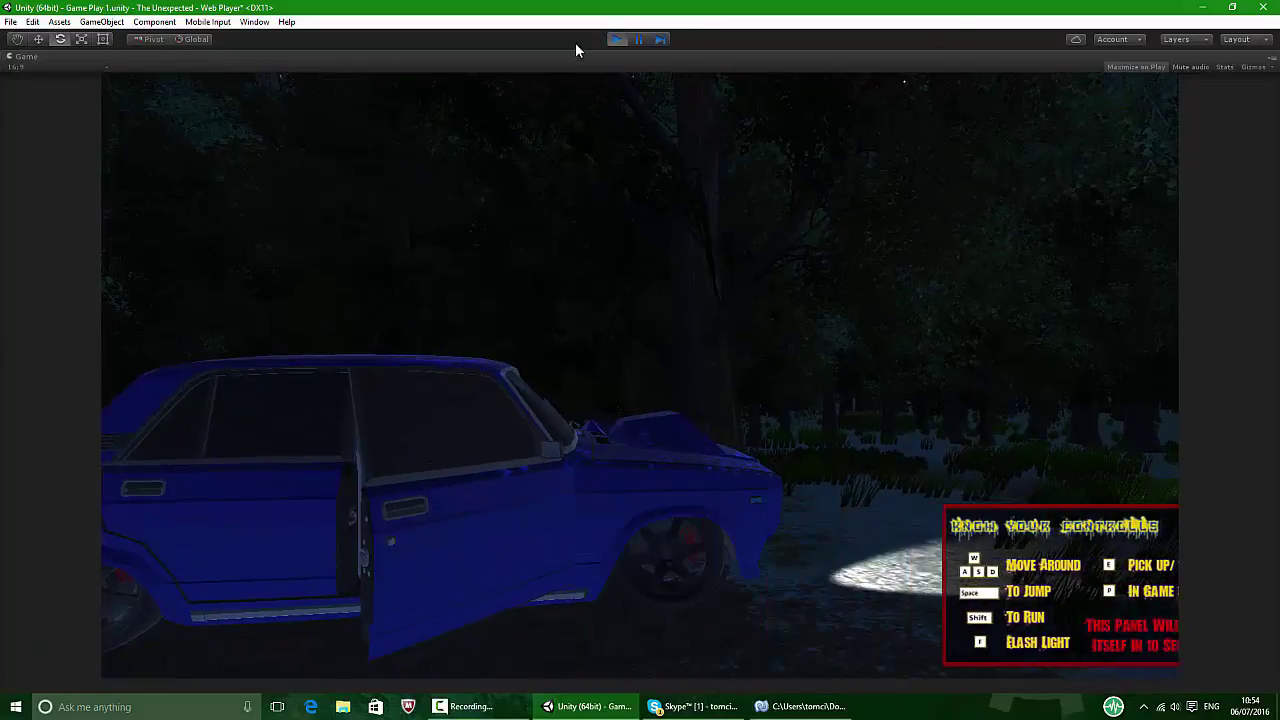
pyautogui.press('w')
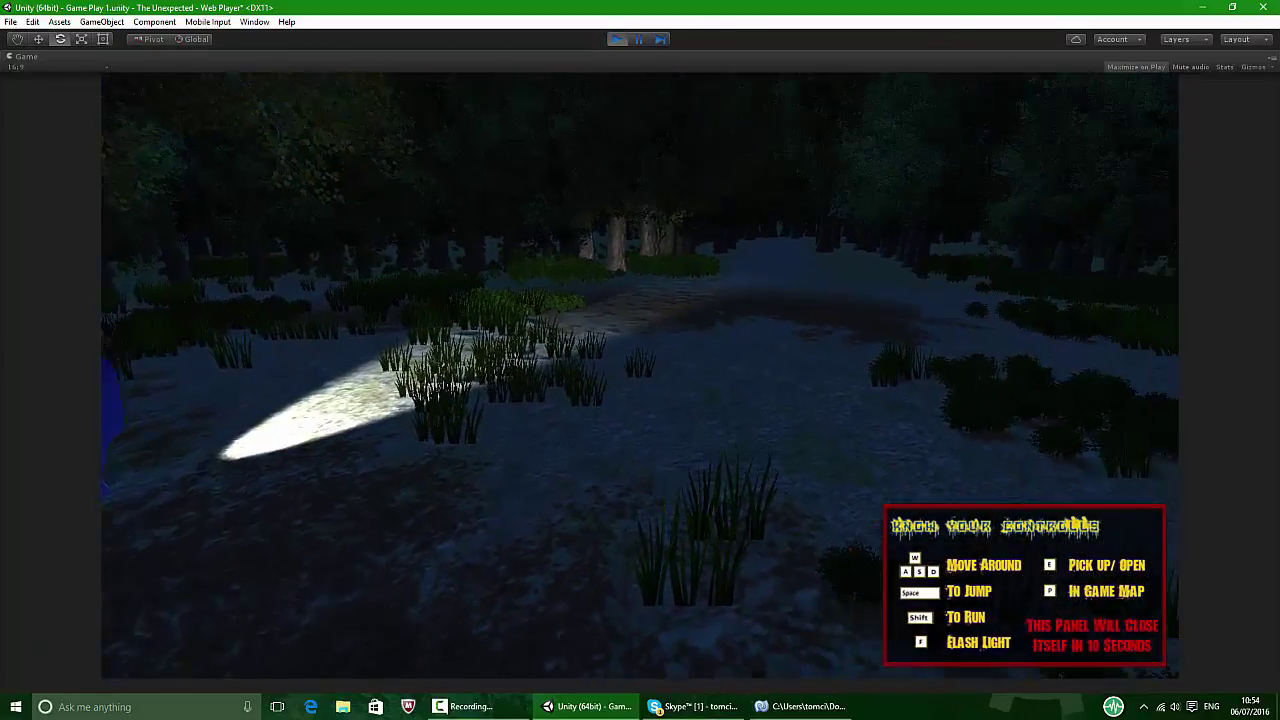
pyautogui.press('w')
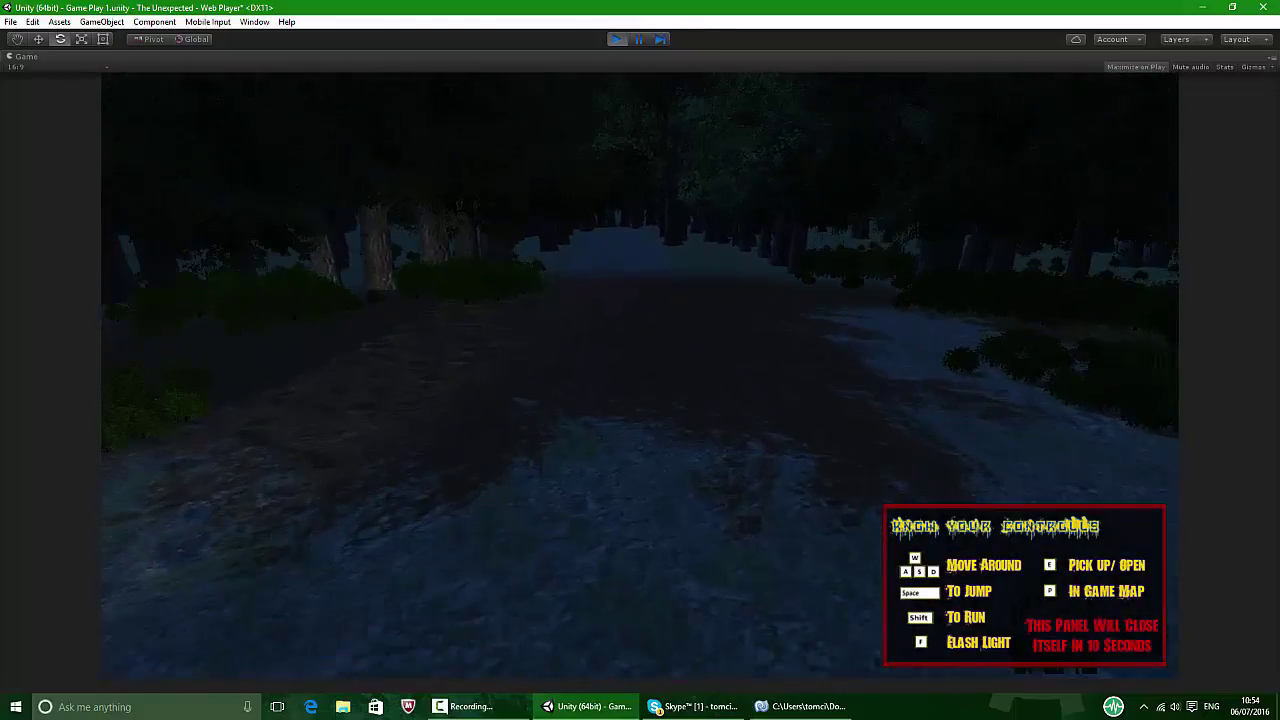
pyautogui.press('w')
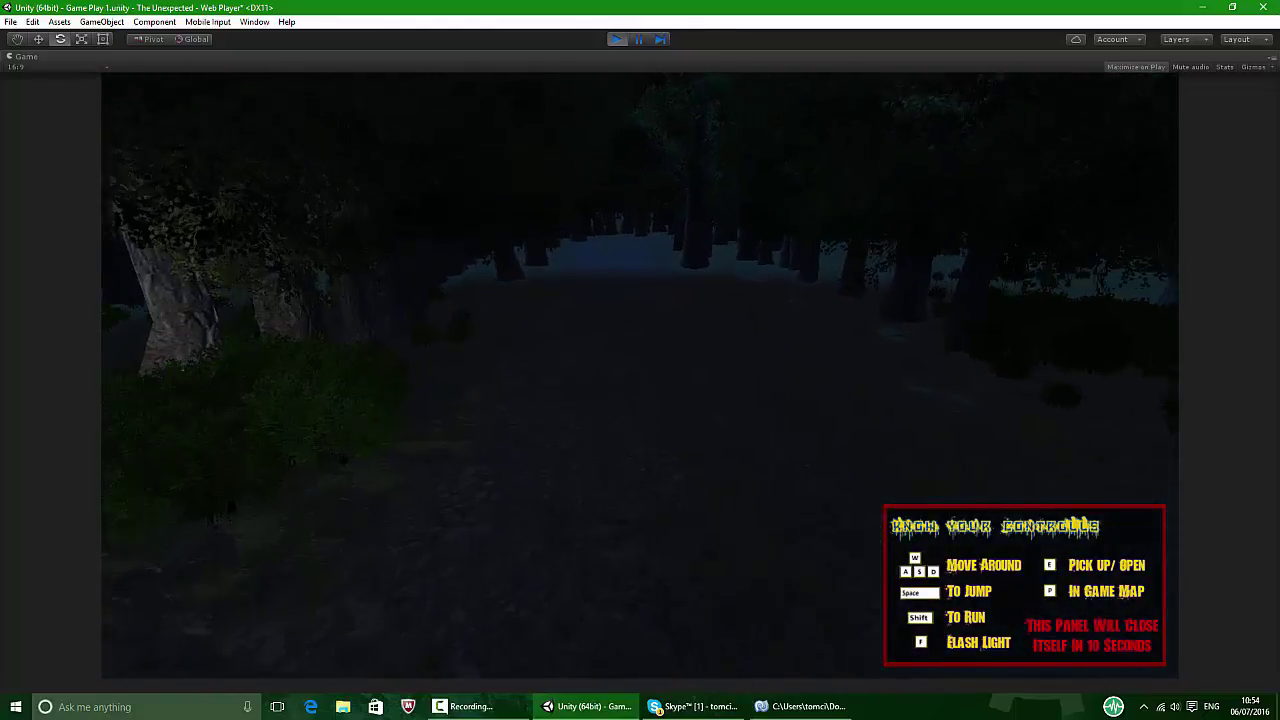
pyautogui.press('w')
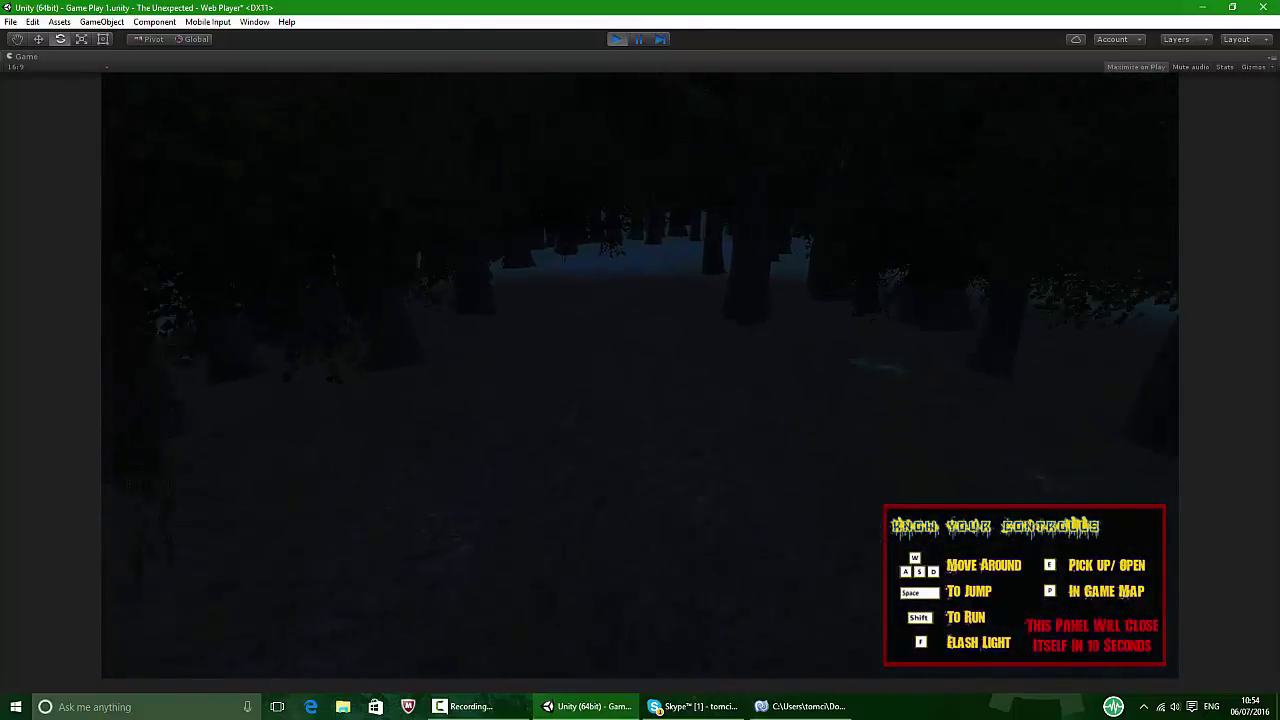
pyautogui.press('w')
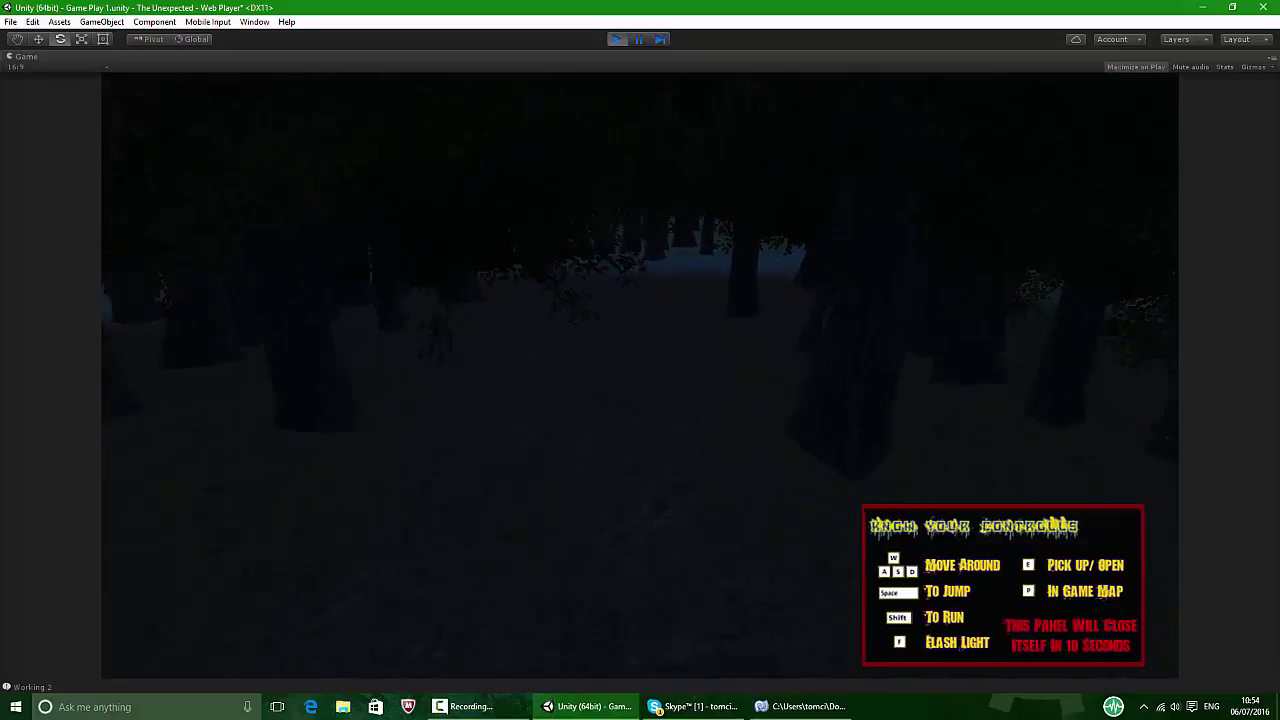
pyautogui.press('w')
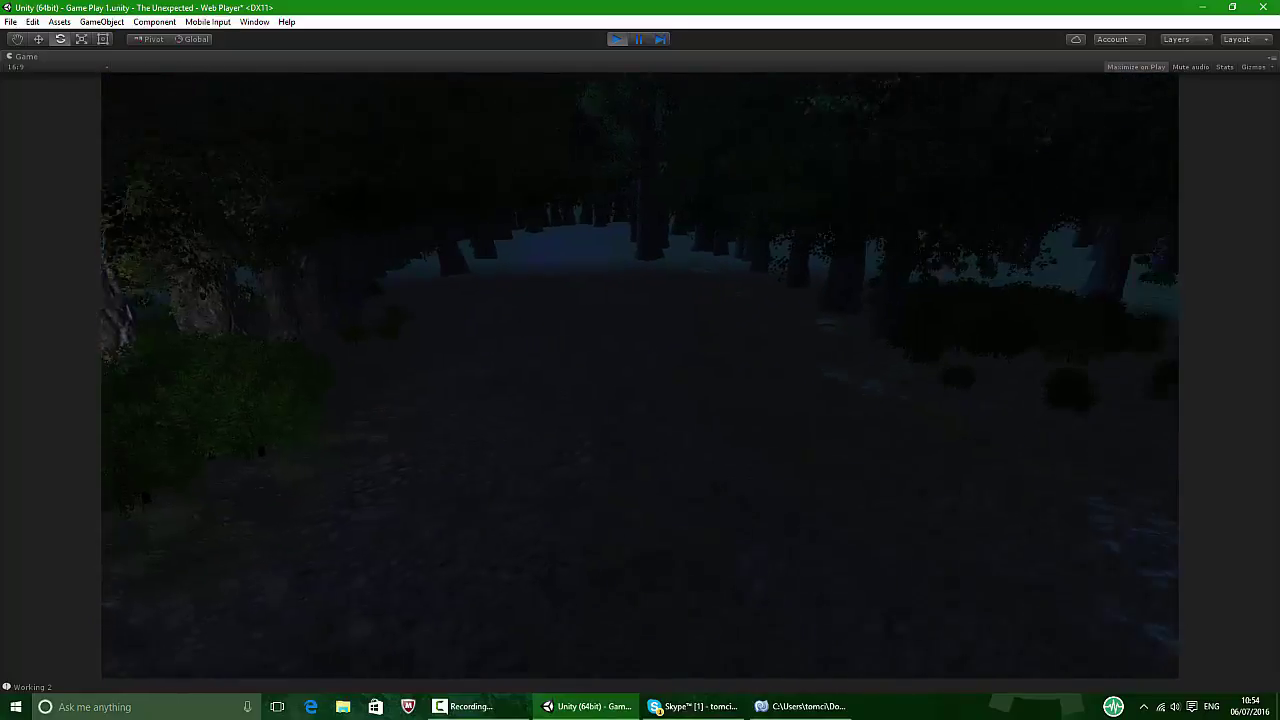
pyautogui.press('s')
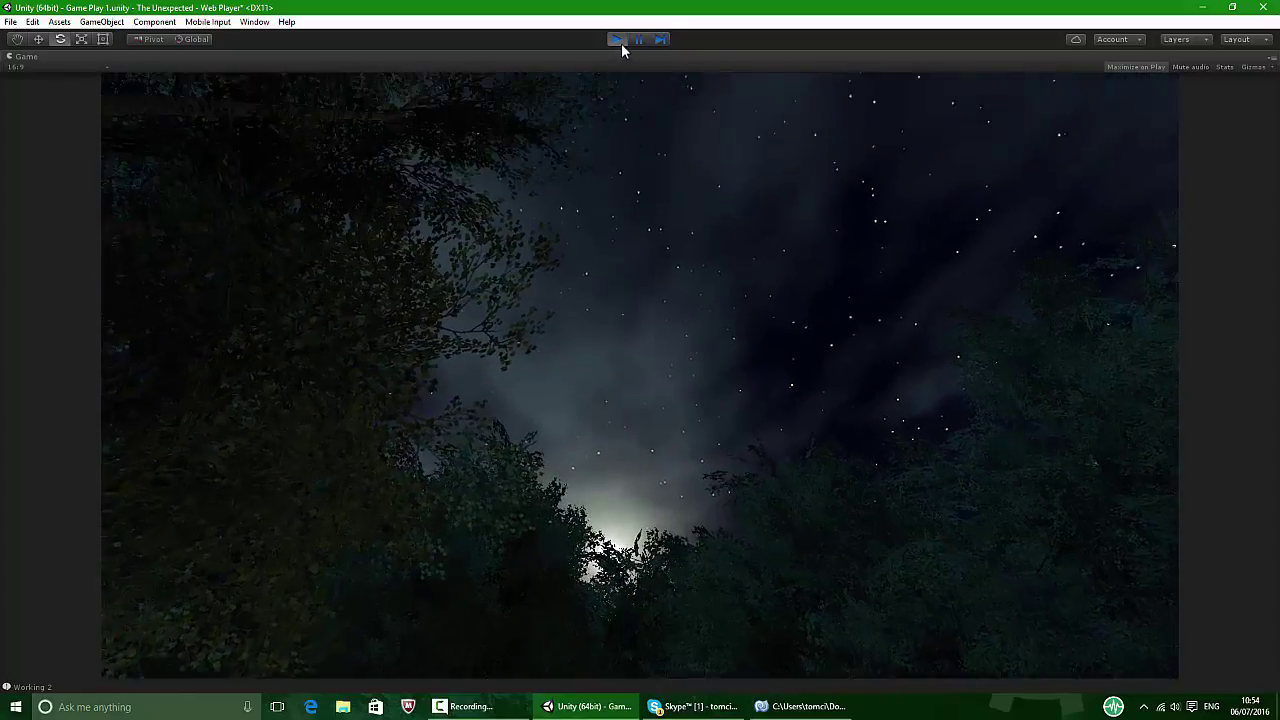
pyautogui.click(619, 41)
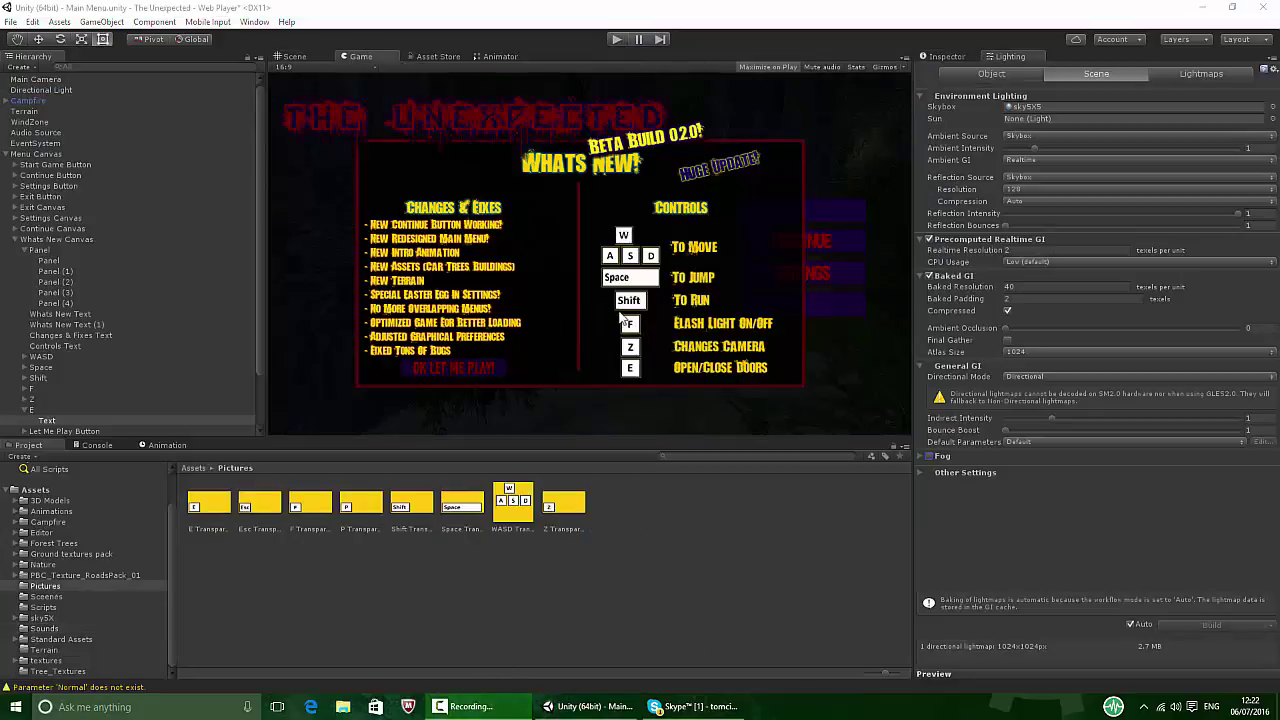
# Show the Main Menu scene in the 3D Scene view, framed on the Campfire object and its surroundings.
pyautogui.click(281, 56)
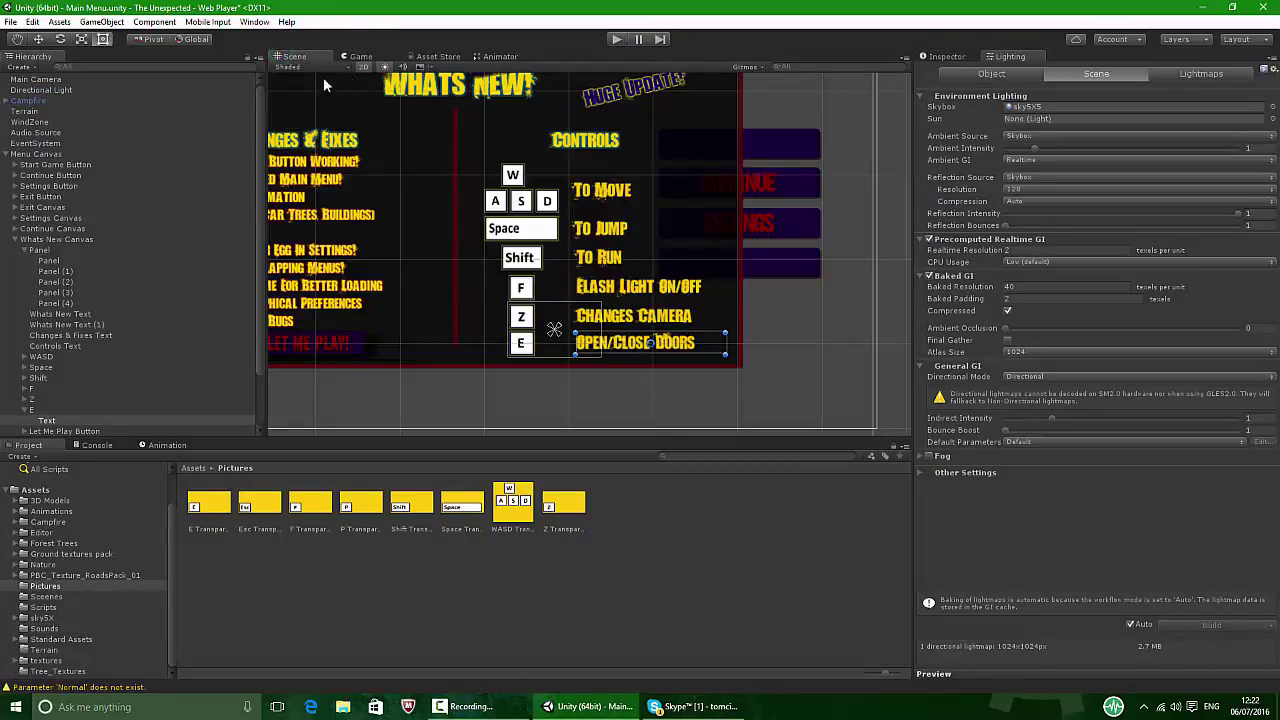
pyautogui.click(363, 67)
pyautogui.moveTo(583, 189)
pyautogui.mouseDown(button='right')
pyautogui.moveTo(640, 209)
pyautogui.moveTo(590, 181)
pyautogui.mouseUp(button='right')
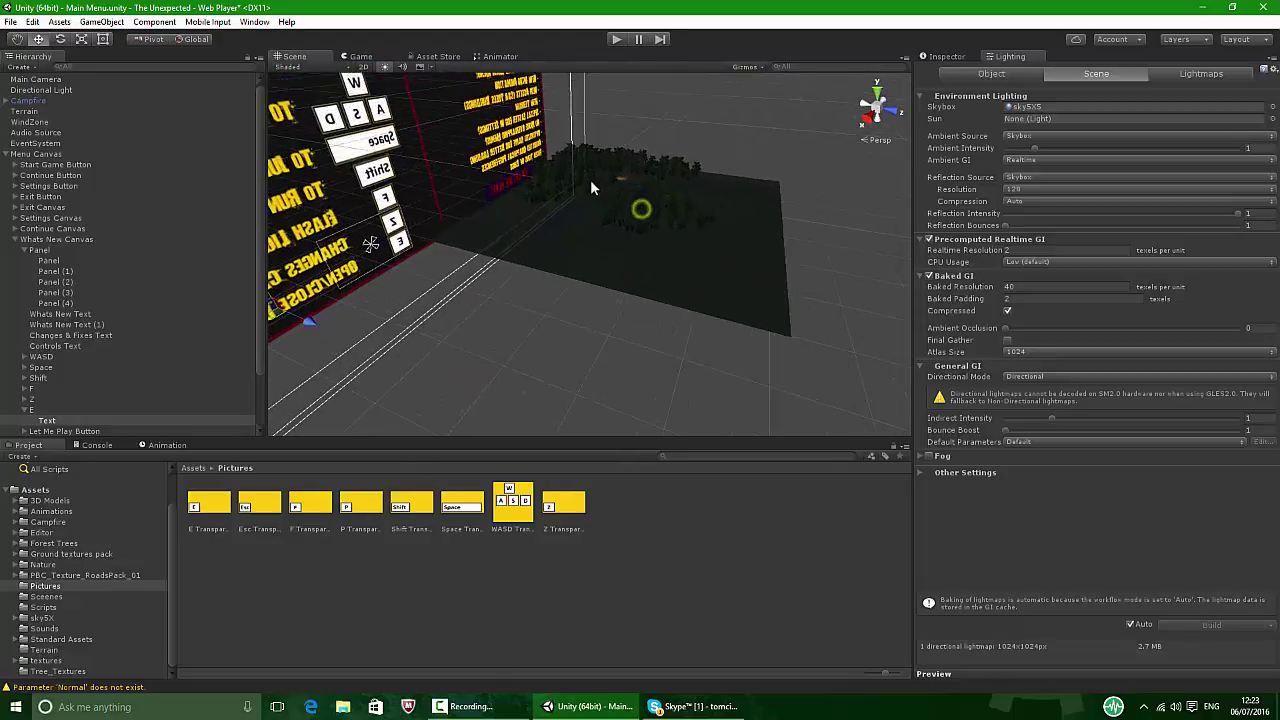
pyautogui.doubleClick(28, 101)
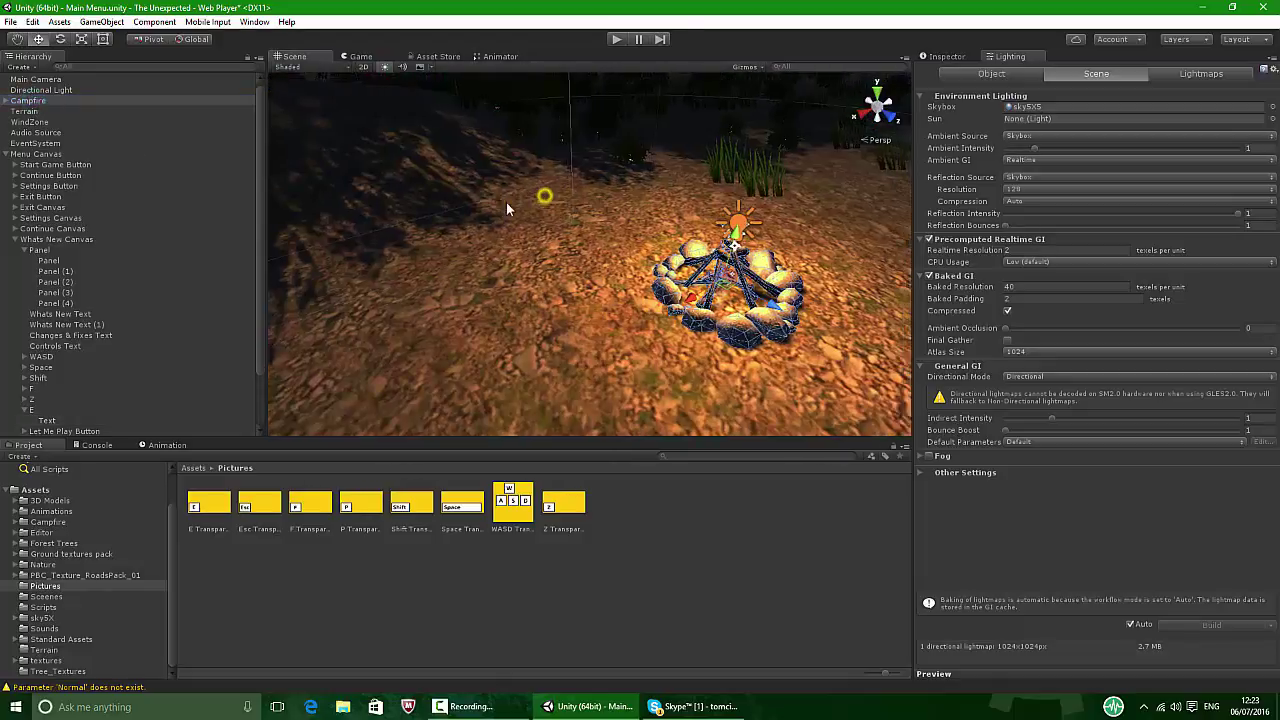
pyautogui.moveTo(506, 204); pyautogui.dragTo(1015, 50, button='right')
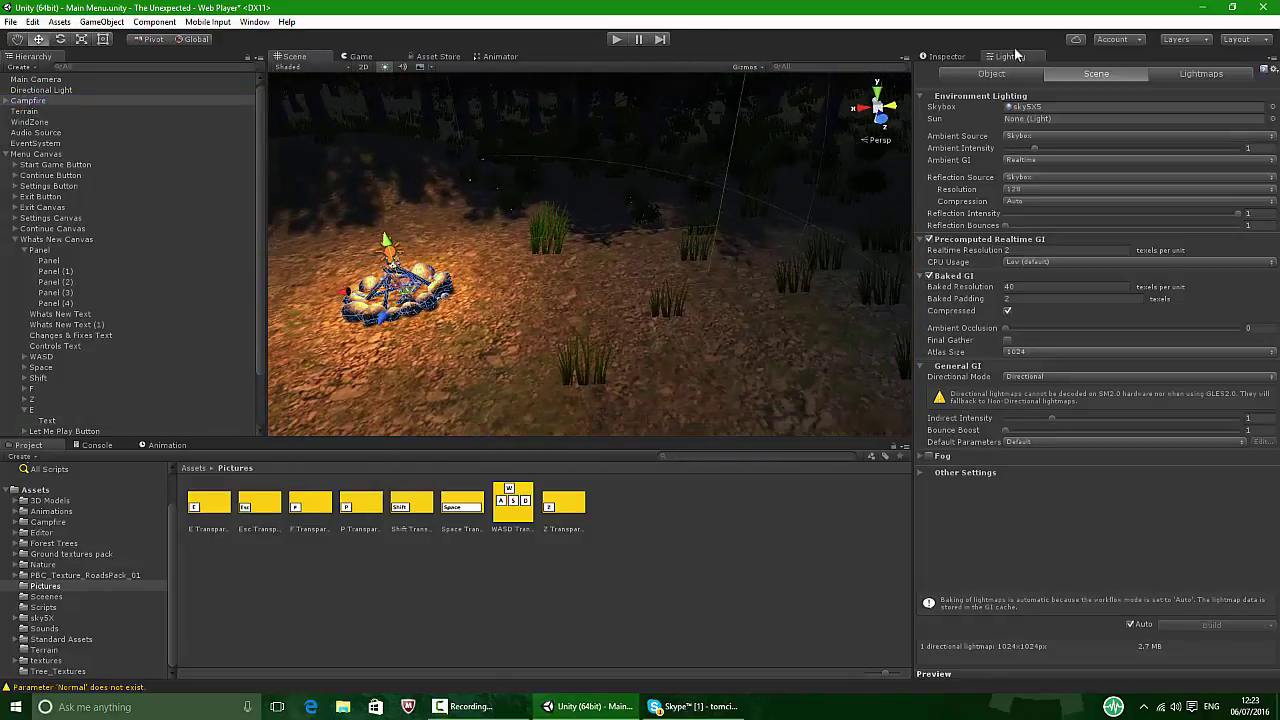
# Enable Fog in the scene's lighting settings.
pyautogui.click(947, 56)
pyautogui.click(1010, 56)
pyautogui.click(254, 22)
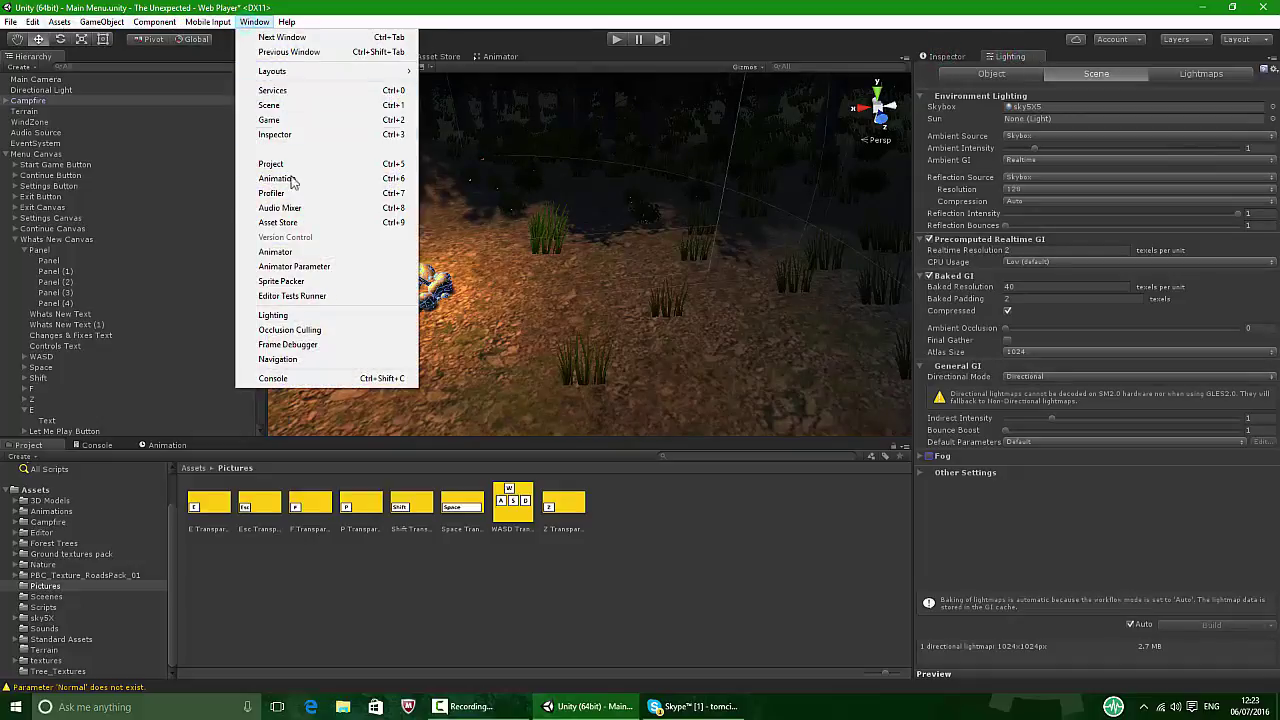
pyautogui.click(990, 56)
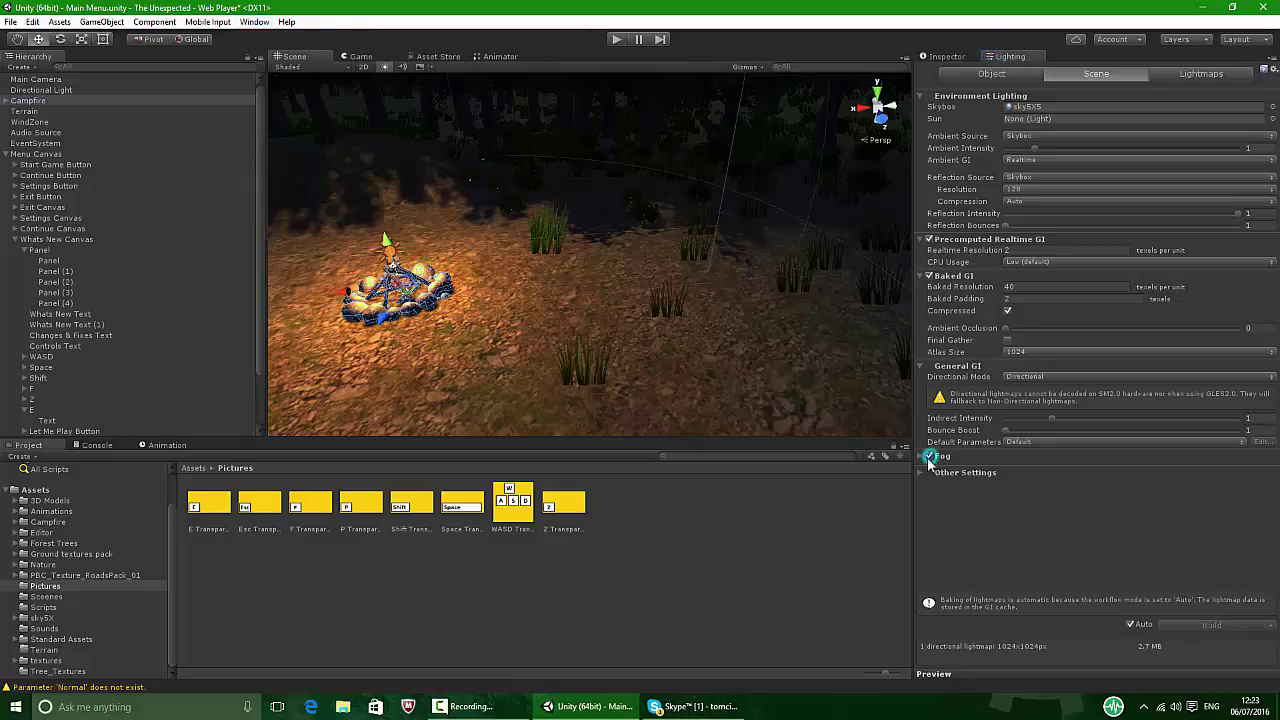
pyautogui.moveTo(700, 314); pyautogui.dragTo(648, 278, button='right')
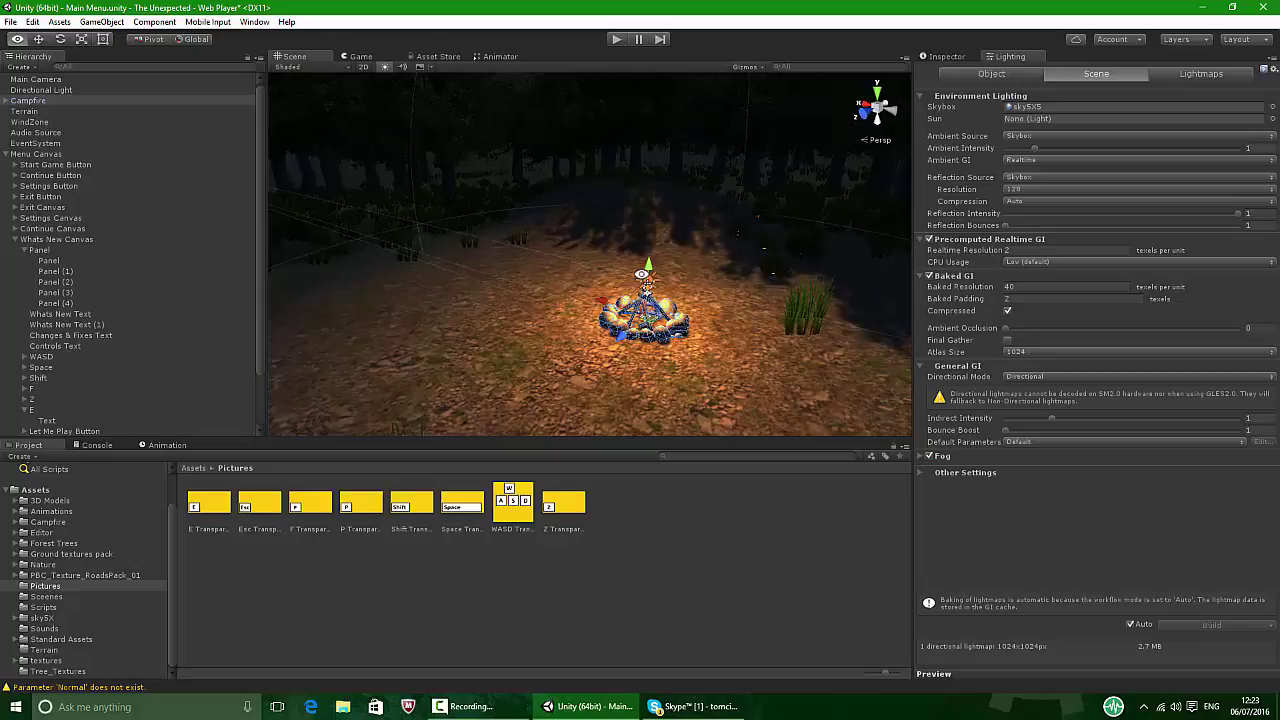
# Turn on the display of skybox, fog and lens flare effects in the Scene view and expand the Fog settings.
pyautogui.click(419, 67)
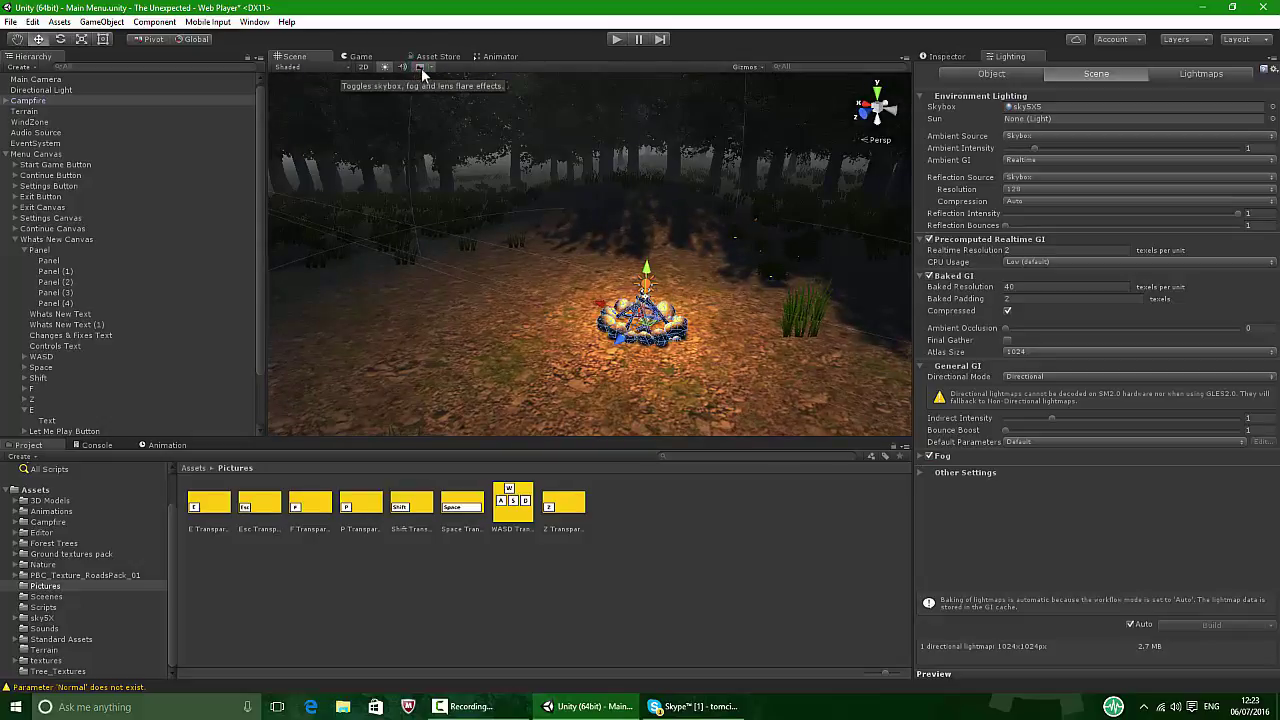
pyautogui.moveTo(632, 196); pyautogui.dragTo(864, 224, button='right')
pyautogui.click(366, 57)
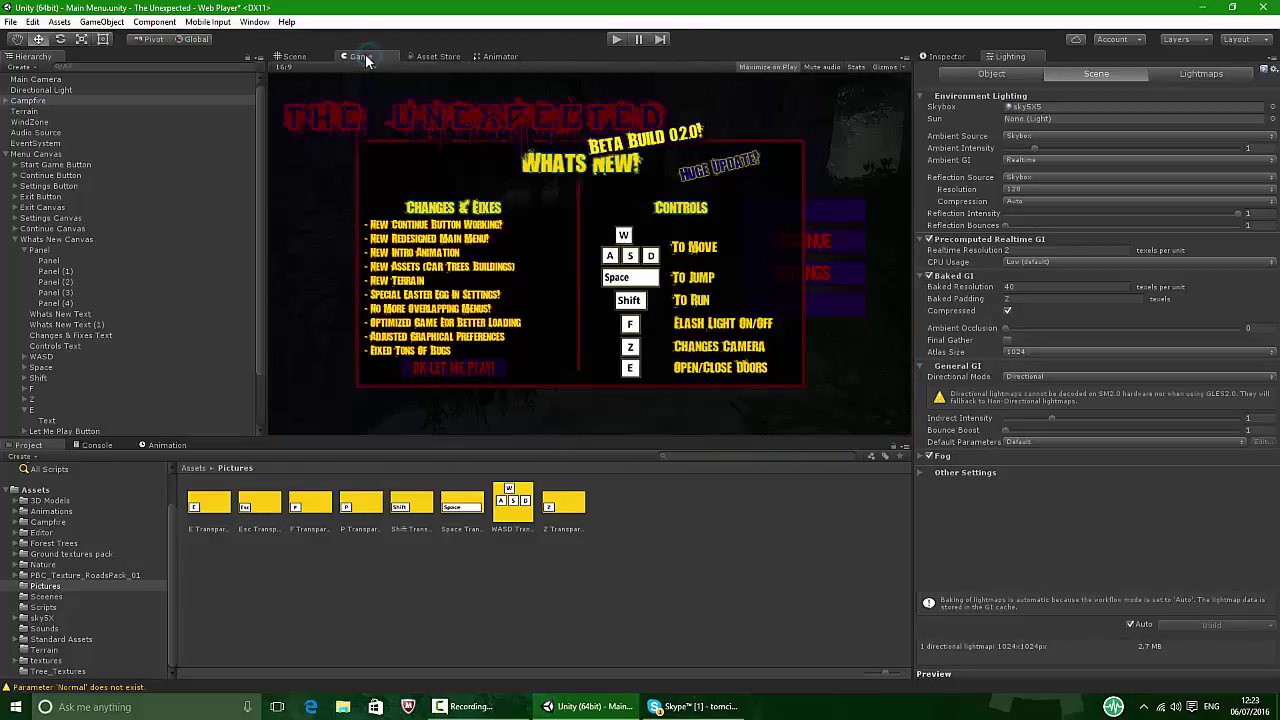
pyautogui.click(312, 56)
pyautogui.click(920, 456)
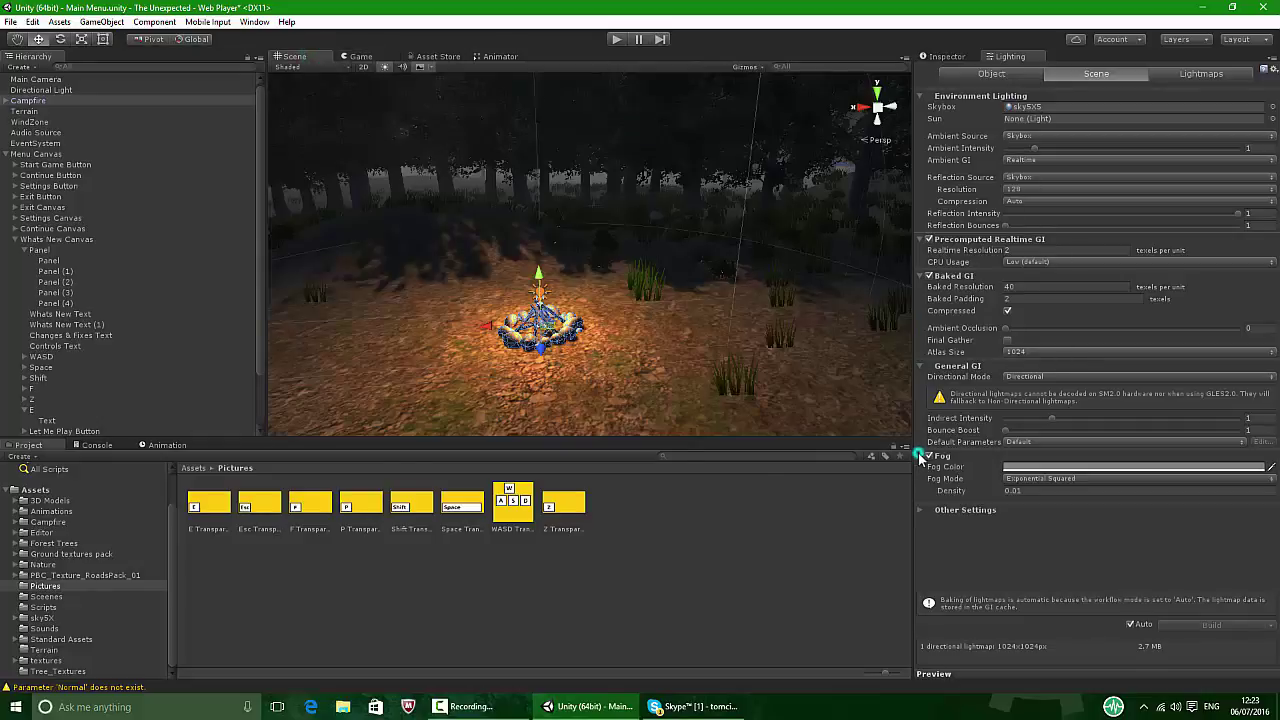
# Try the Exponential fog mode and set it back to Exponential Squared.
pyautogui.click(1041, 479)
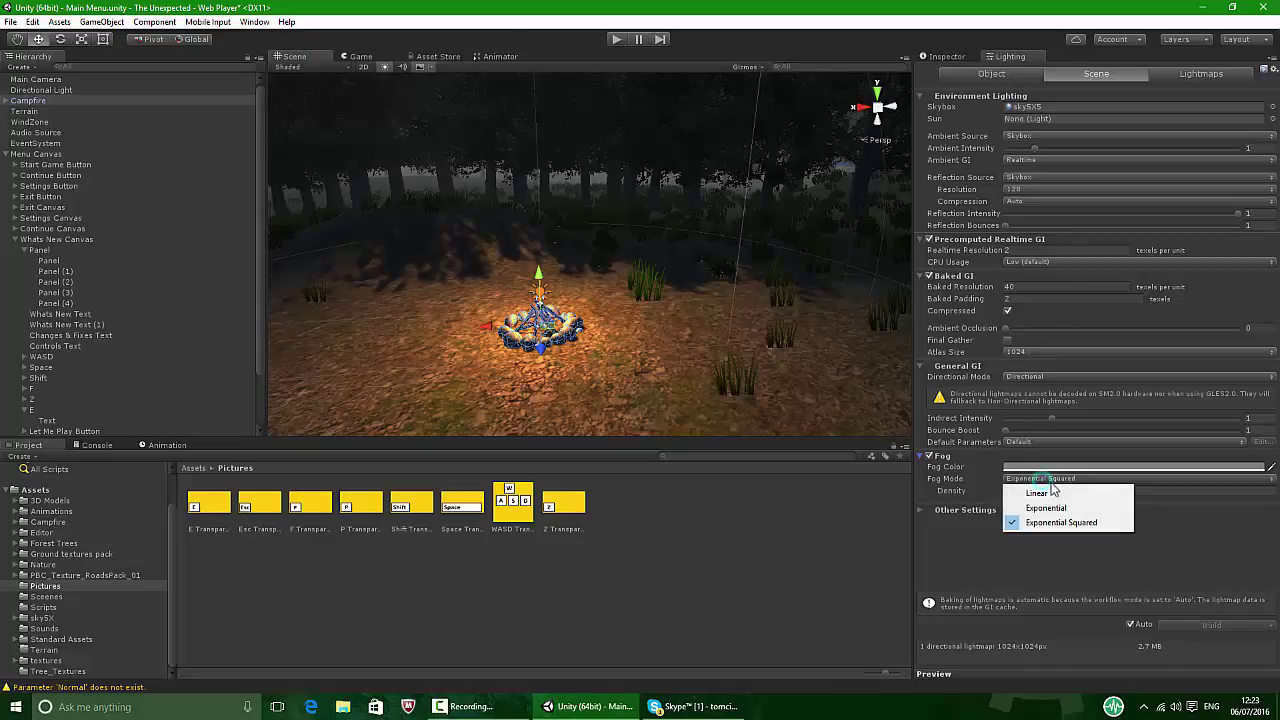
pyautogui.click(1056, 509)
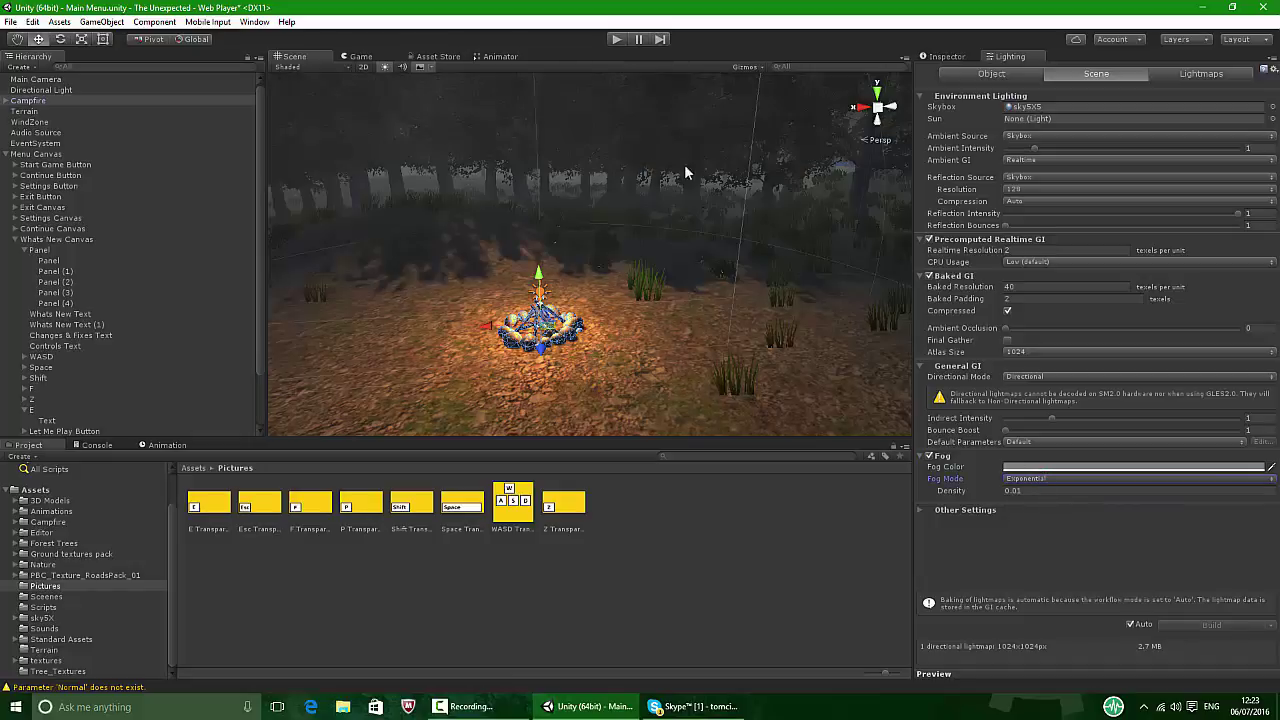
pyautogui.click(1043, 483)
pyautogui.click(1045, 526)
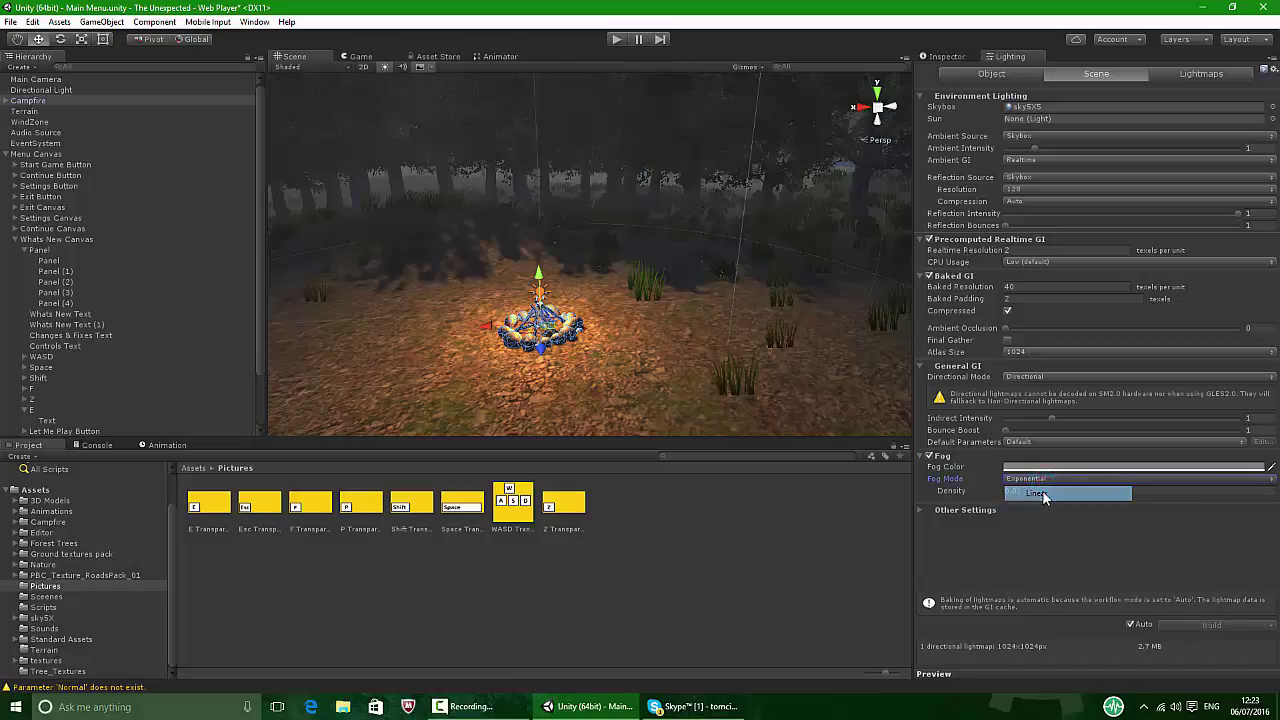
# Set the fog density to 0.03.
pyautogui.moveTo(714, 277); pyautogui.dragTo(793, 344, button='right')
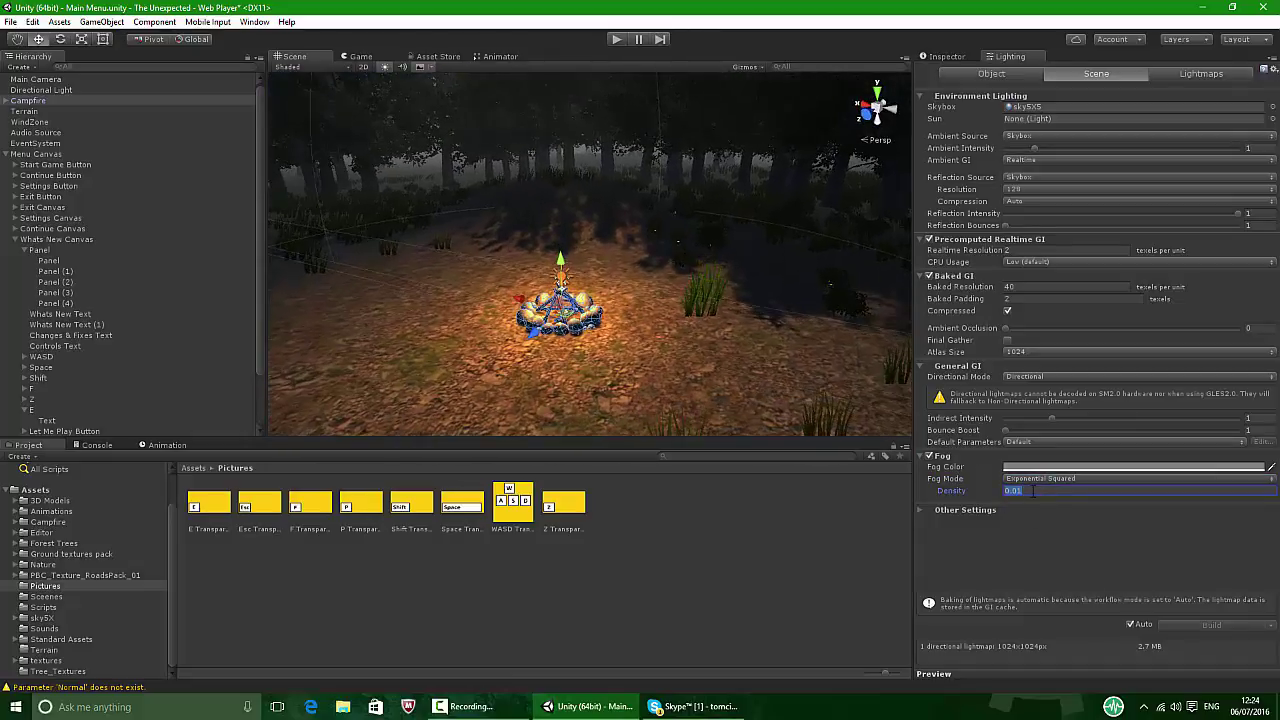
pyautogui.write('0.5')
pyautogui.press('BackSpace')
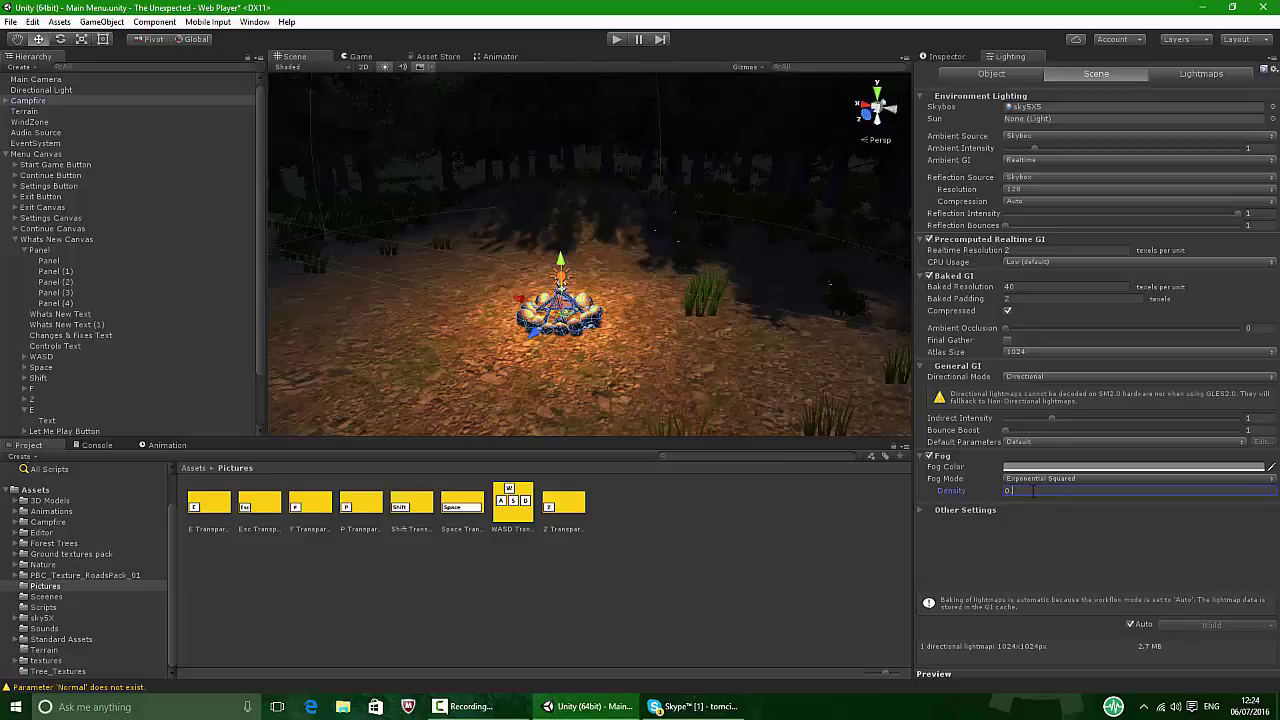
pyautogui.write('05')
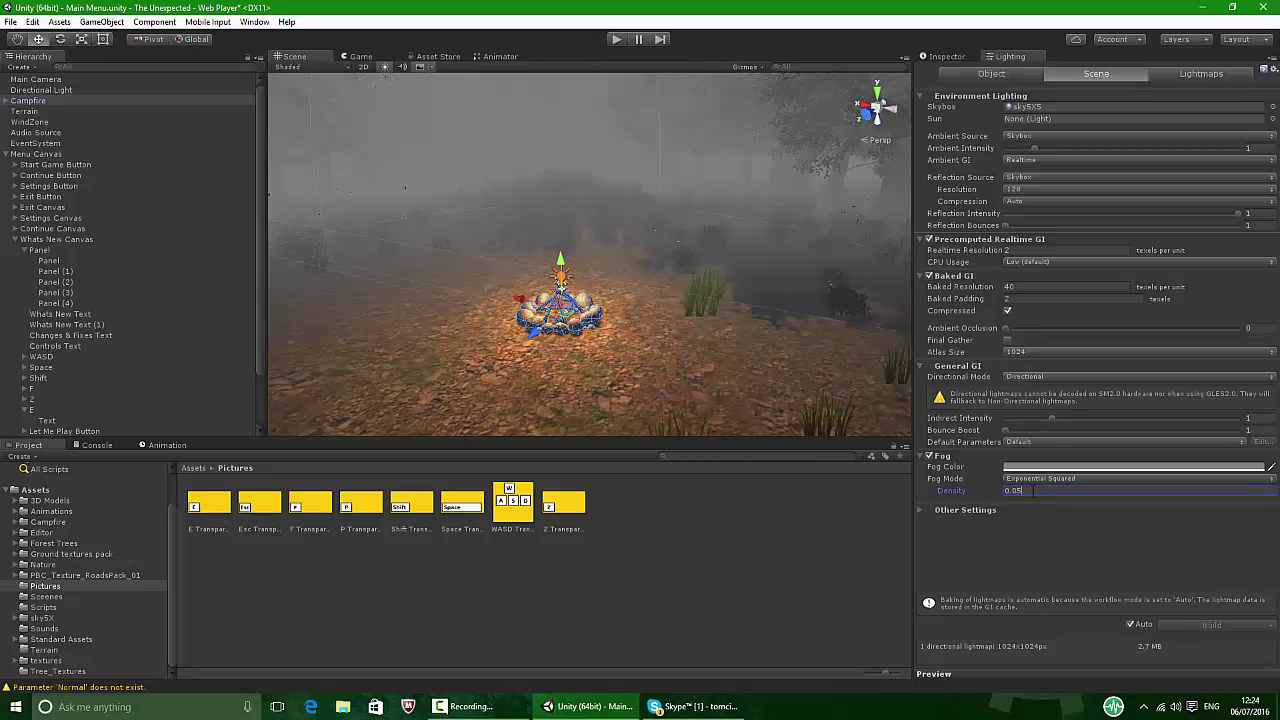
pyautogui.press('BackSpace')
pyautogui.write('3')
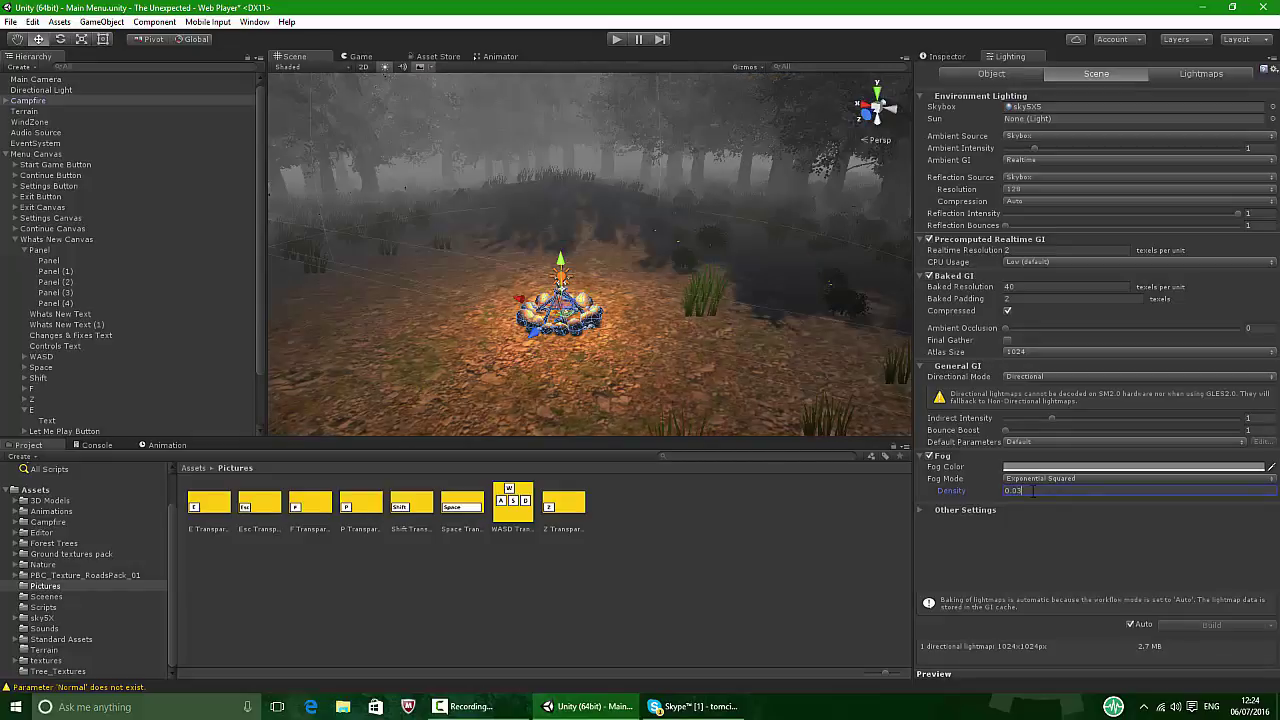
# Set the fog density to 0.02.
pyautogui.press('BackSpace')
pyautogui.write('2')
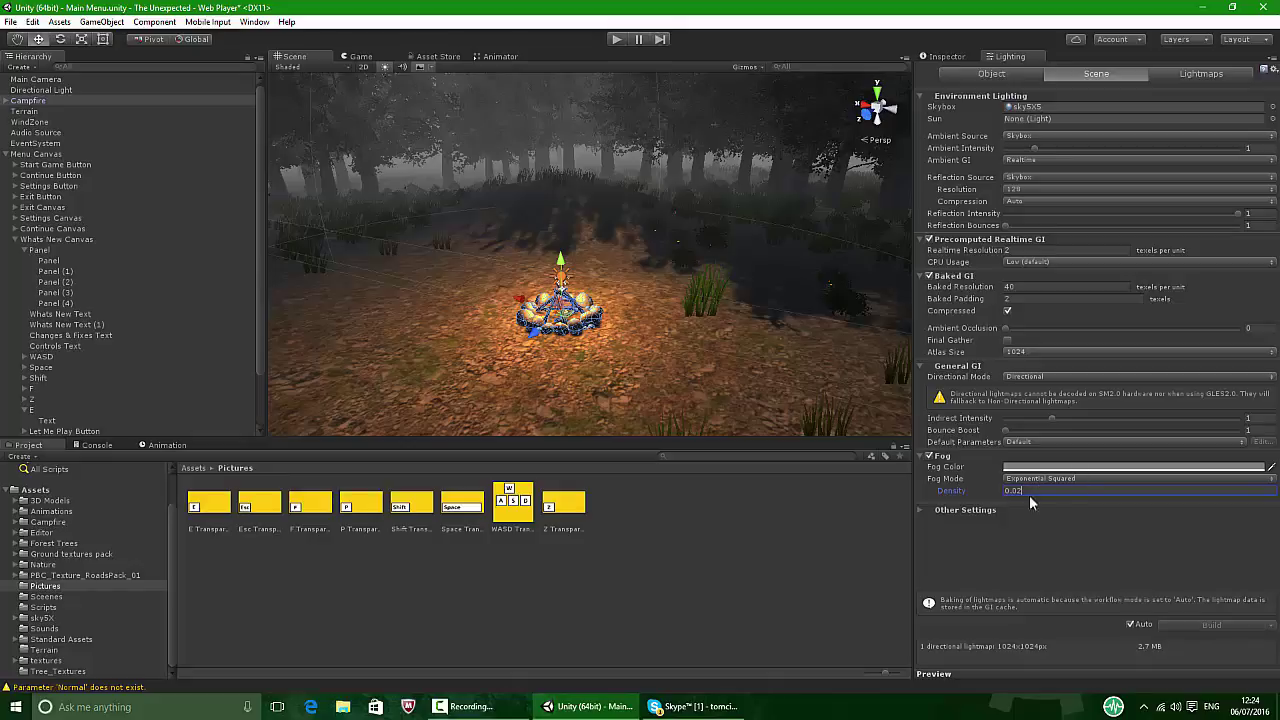
pyautogui.click(921, 508)
pyautogui.click(920, 508)
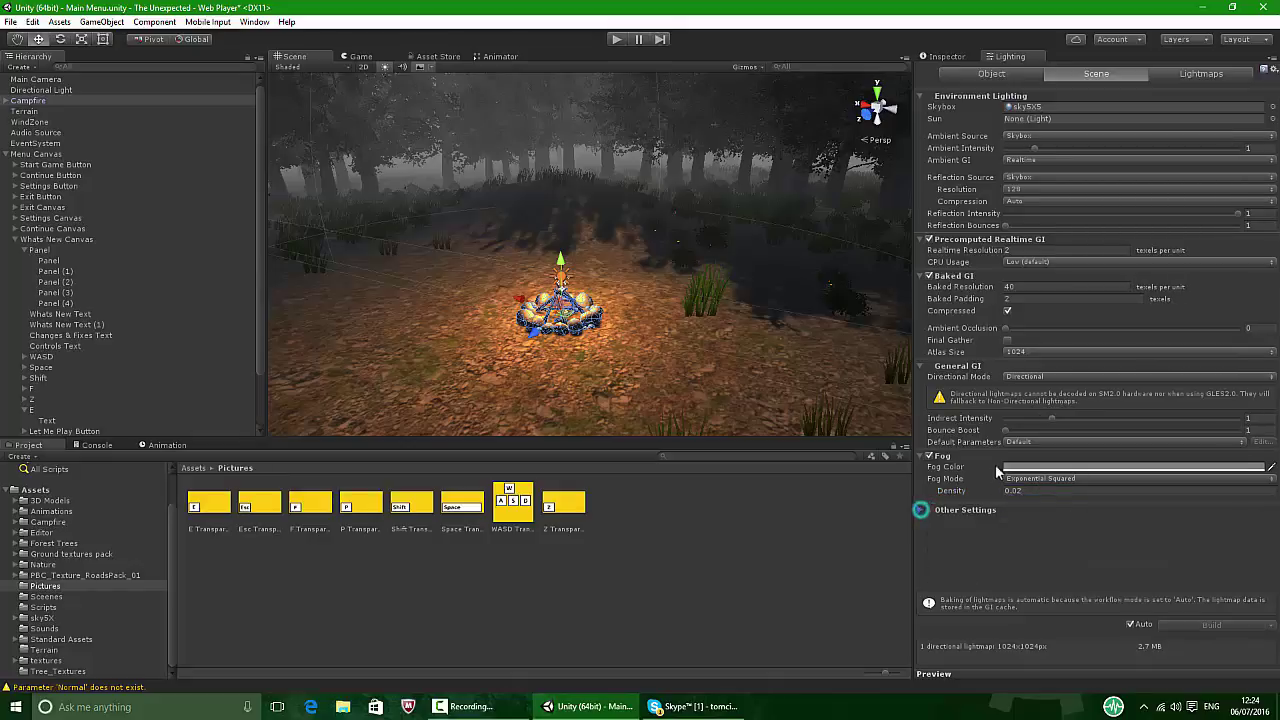
# Darken the fog color to the neutral gray 5B5B5BFF and close the color picker.
pyautogui.click(1042, 467)
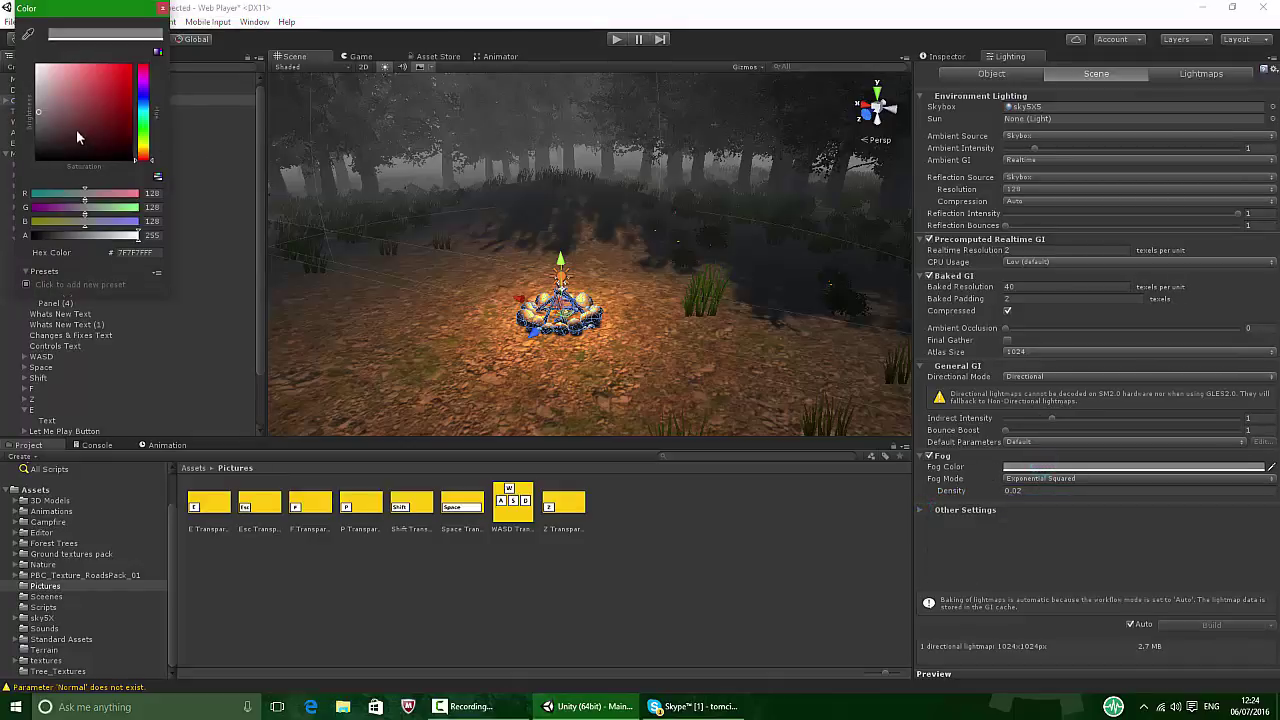
pyautogui.moveTo(76, 129); pyautogui.dragTo(30, 142)
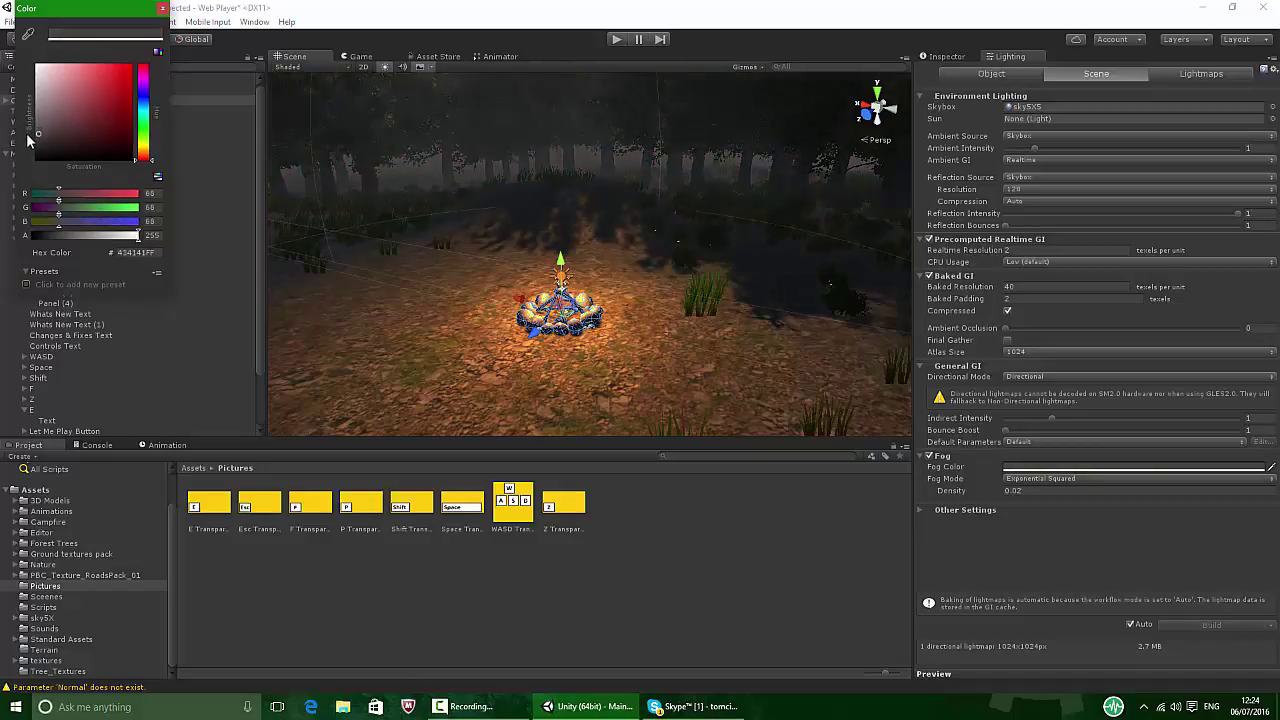
pyautogui.click(162, 8)
# Play-test the main menu in the Game view, dismiss the What's New window to check the fog, and stop playing.
pyautogui.click(346, 57)
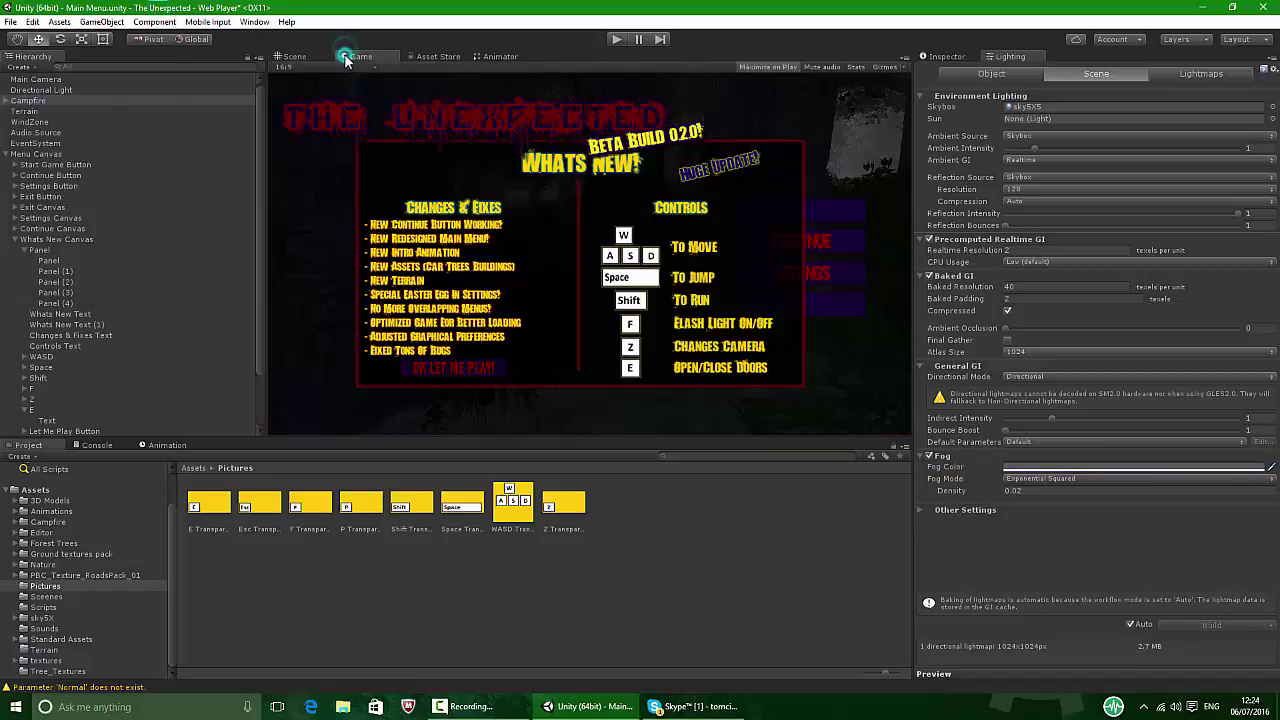
pyautogui.click(618, 40)
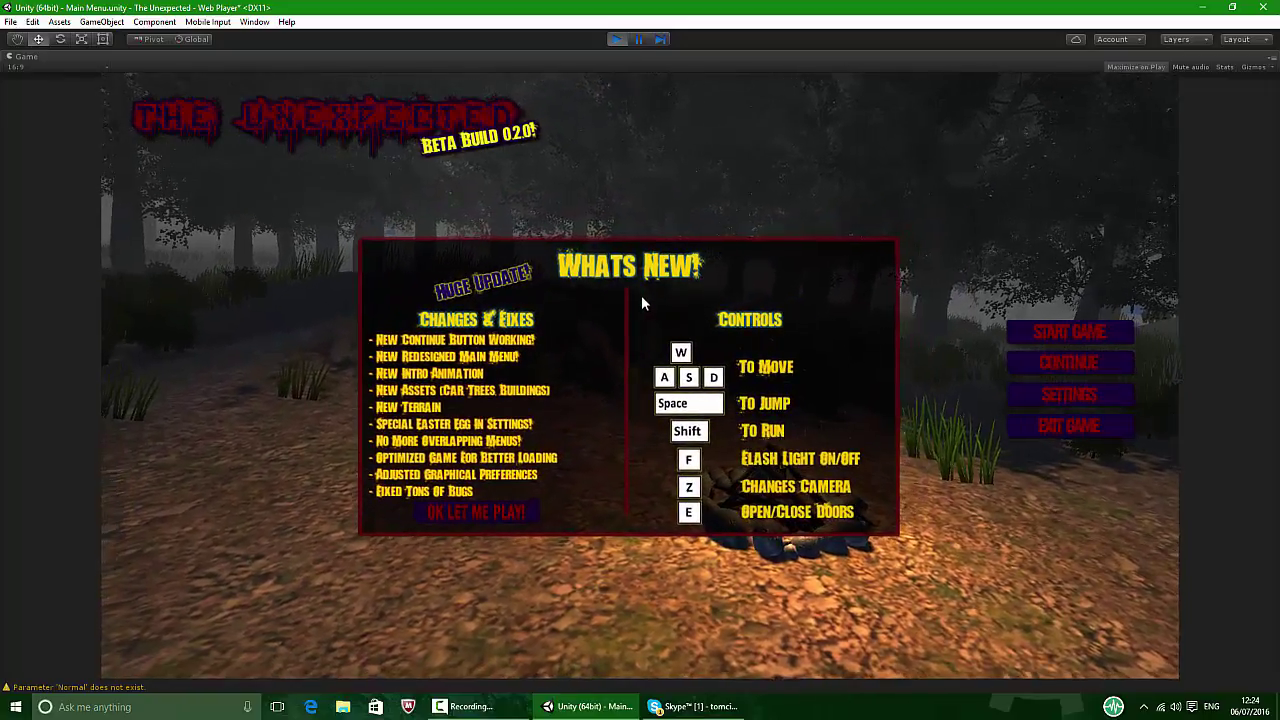
pyautogui.click(505, 514)
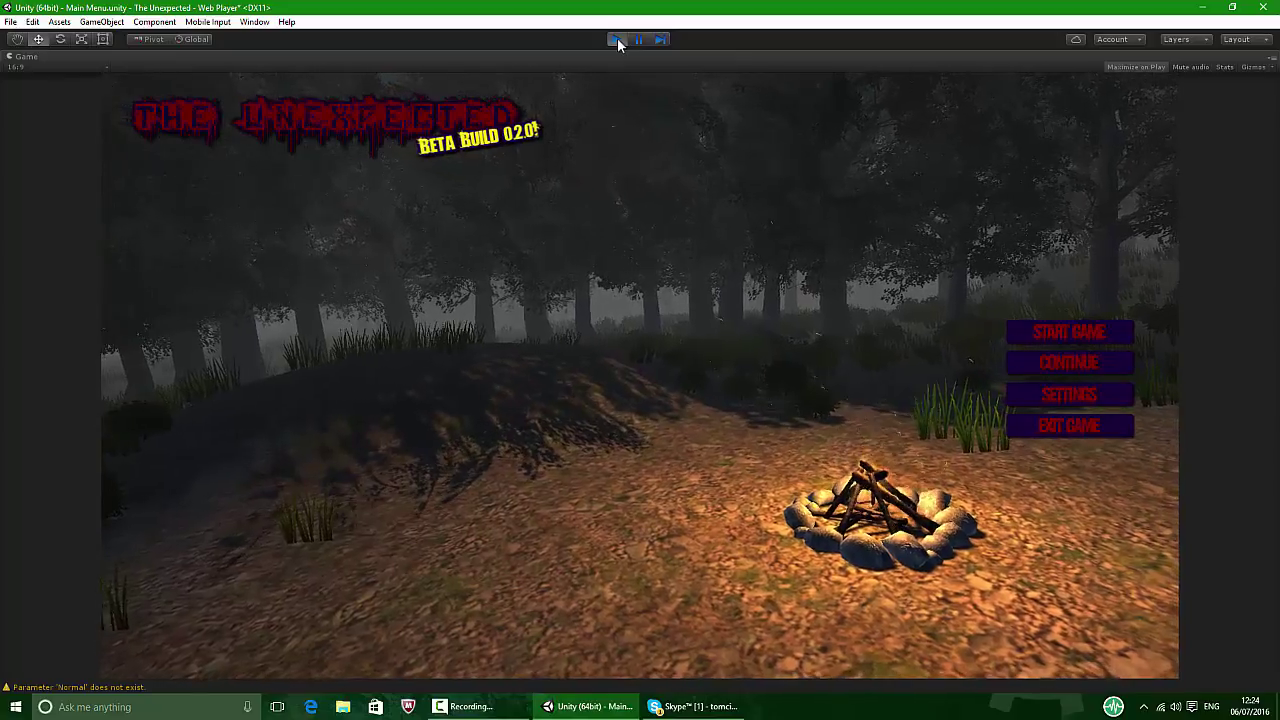
pyautogui.click(617, 39)
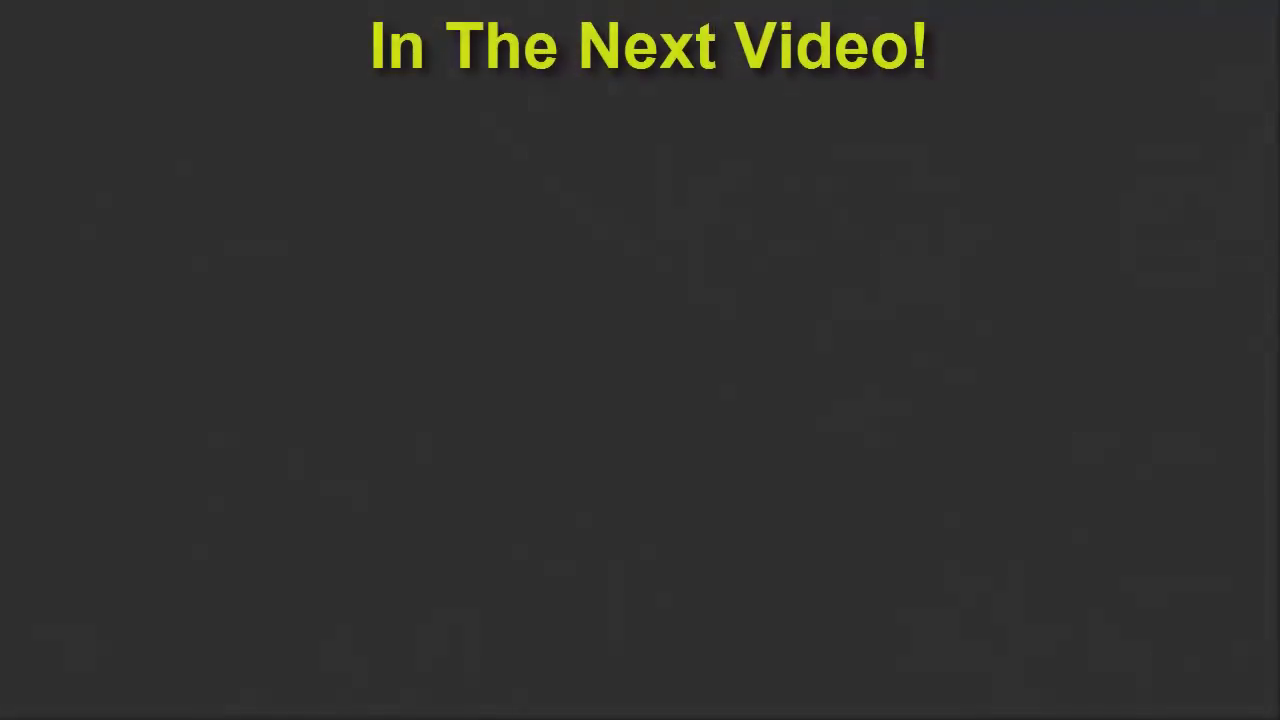